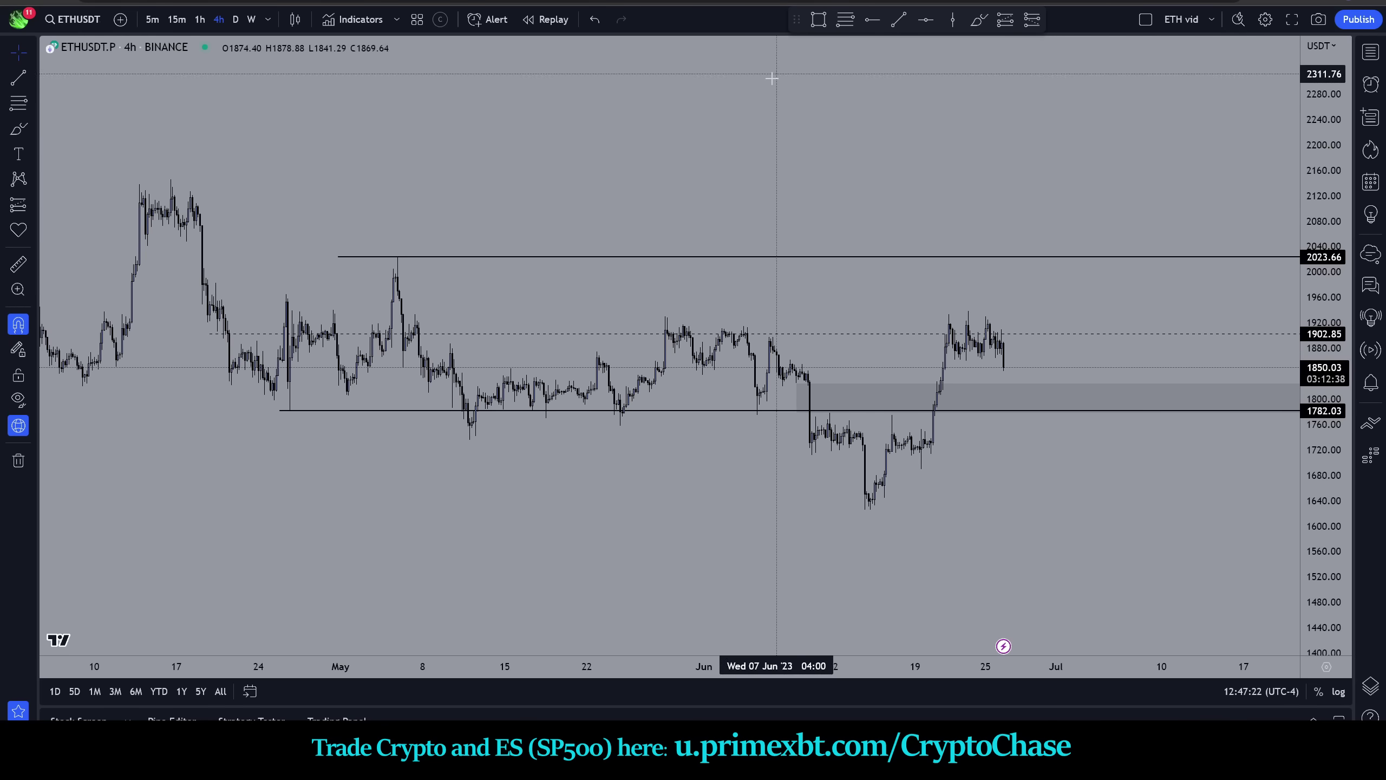
- Remove all drawings from the ETHUSDT 4-hour chart and bring the April to June 2023 price action into view
right_click(634, 135)
left_click(680, 431)
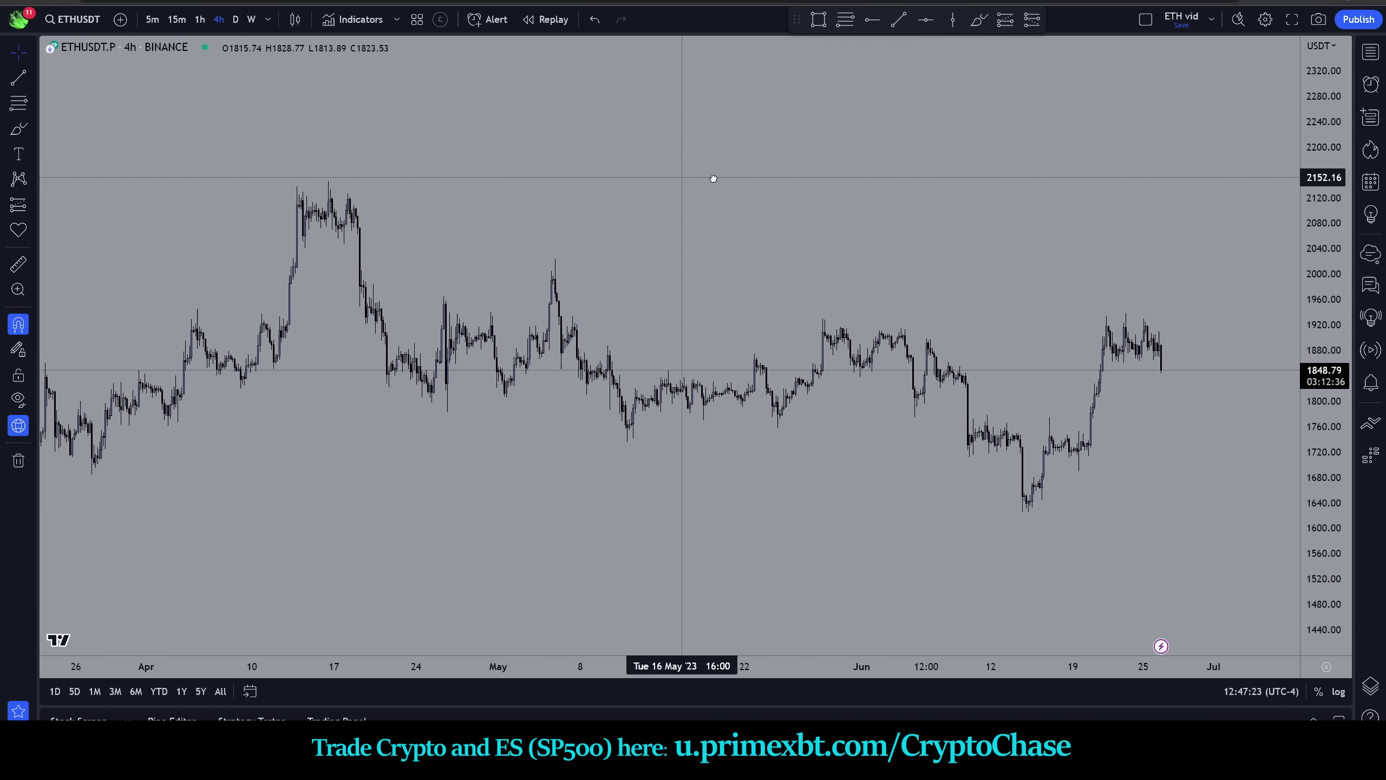
left_click_drag(714, 179, 873, 180)
scroll(874, 180, "up", 2)
double_click(1324, 500)
left_click_drag(1013, 213, 928, 210)
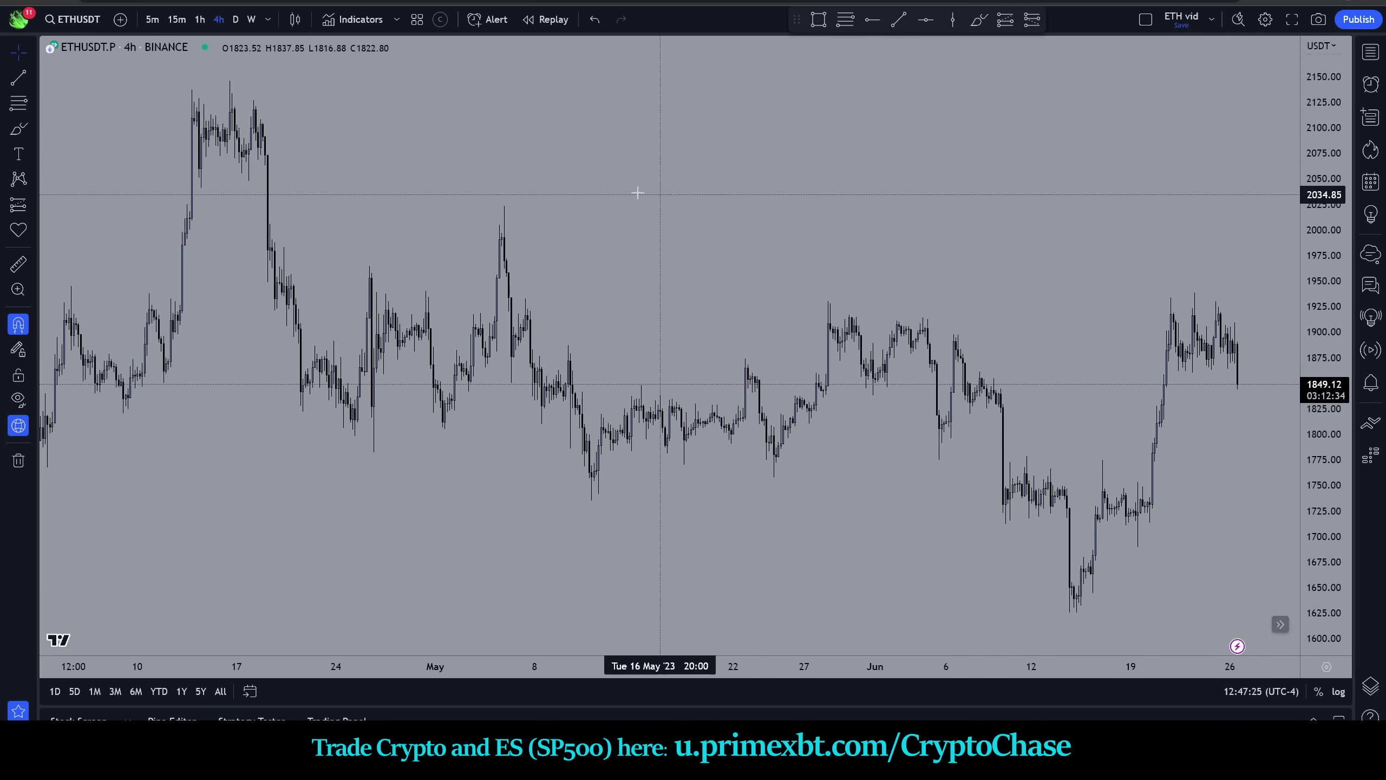
- Show ETHUSDT on the daily timeframe and review the earlier FOMC tweets alongside the chart
left_click(235, 19)
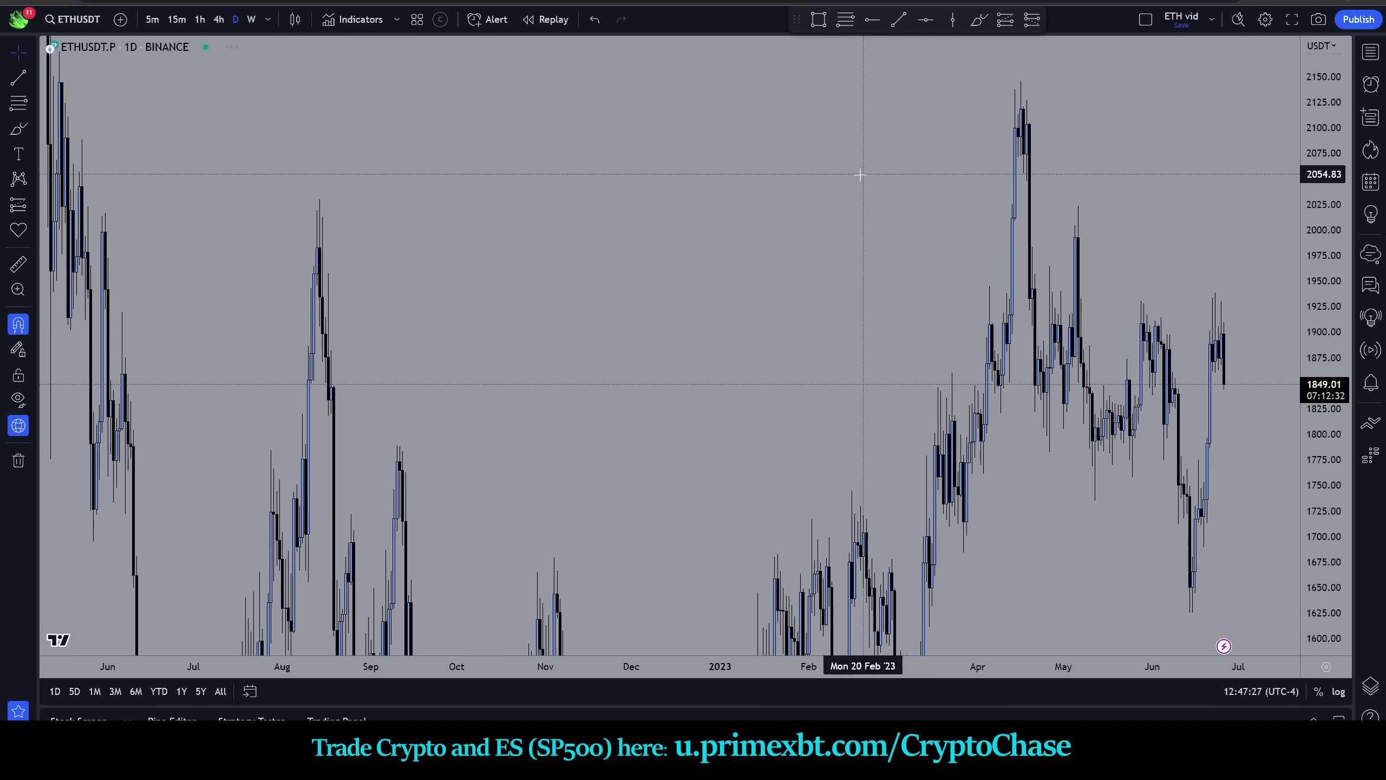
scroll(860, 175, "up", 4)
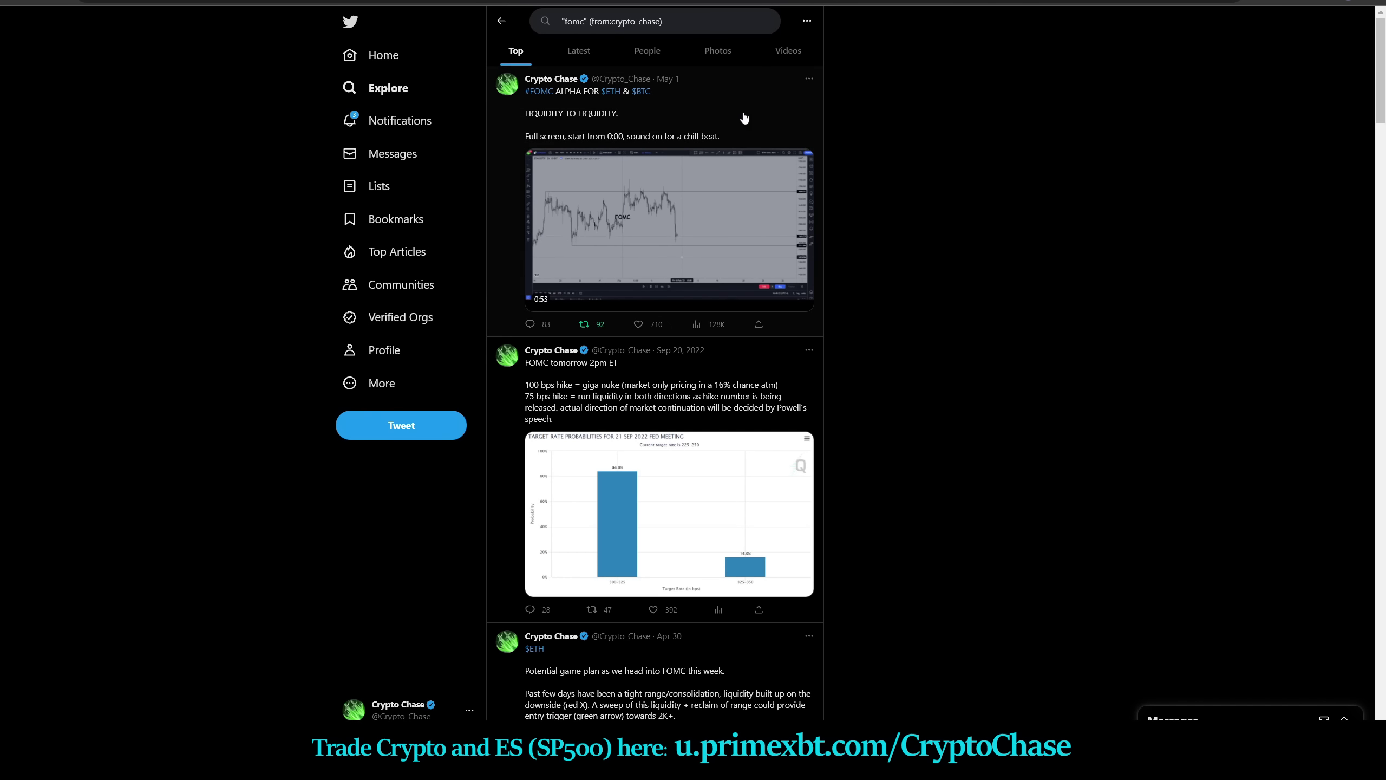
scroll(741, 129, "down", 3)
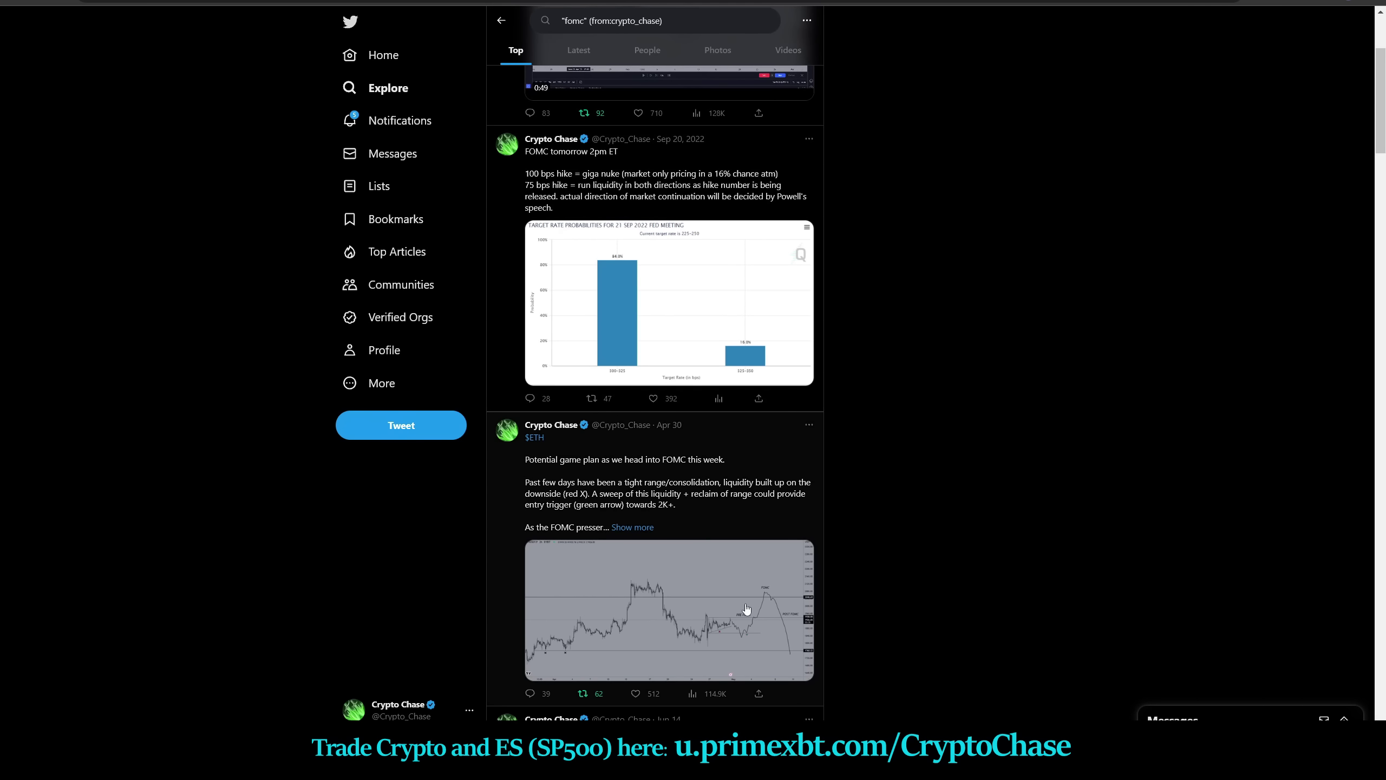
scroll(704, 230, "up", 3)
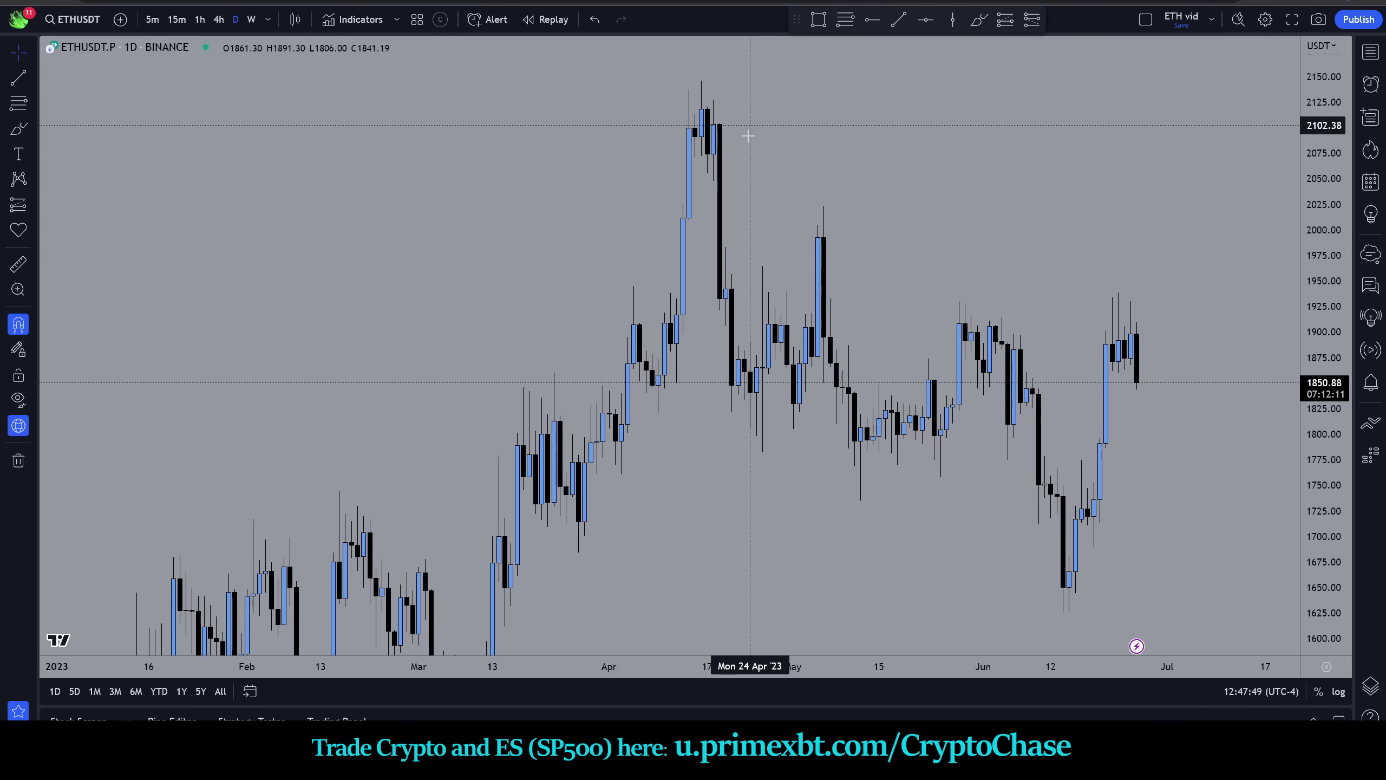
scroll(752, 133, "up", 3)
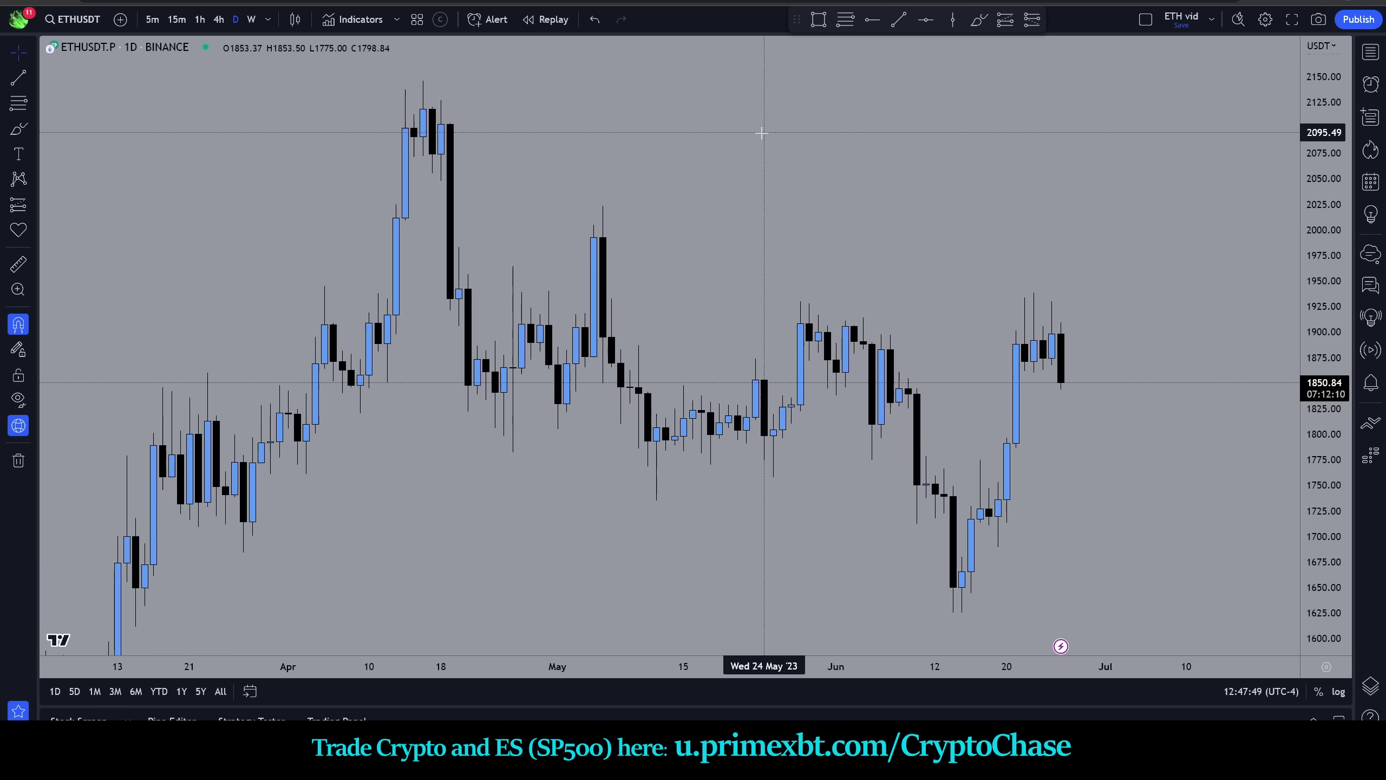
scroll(1017, 210, "down", 2)
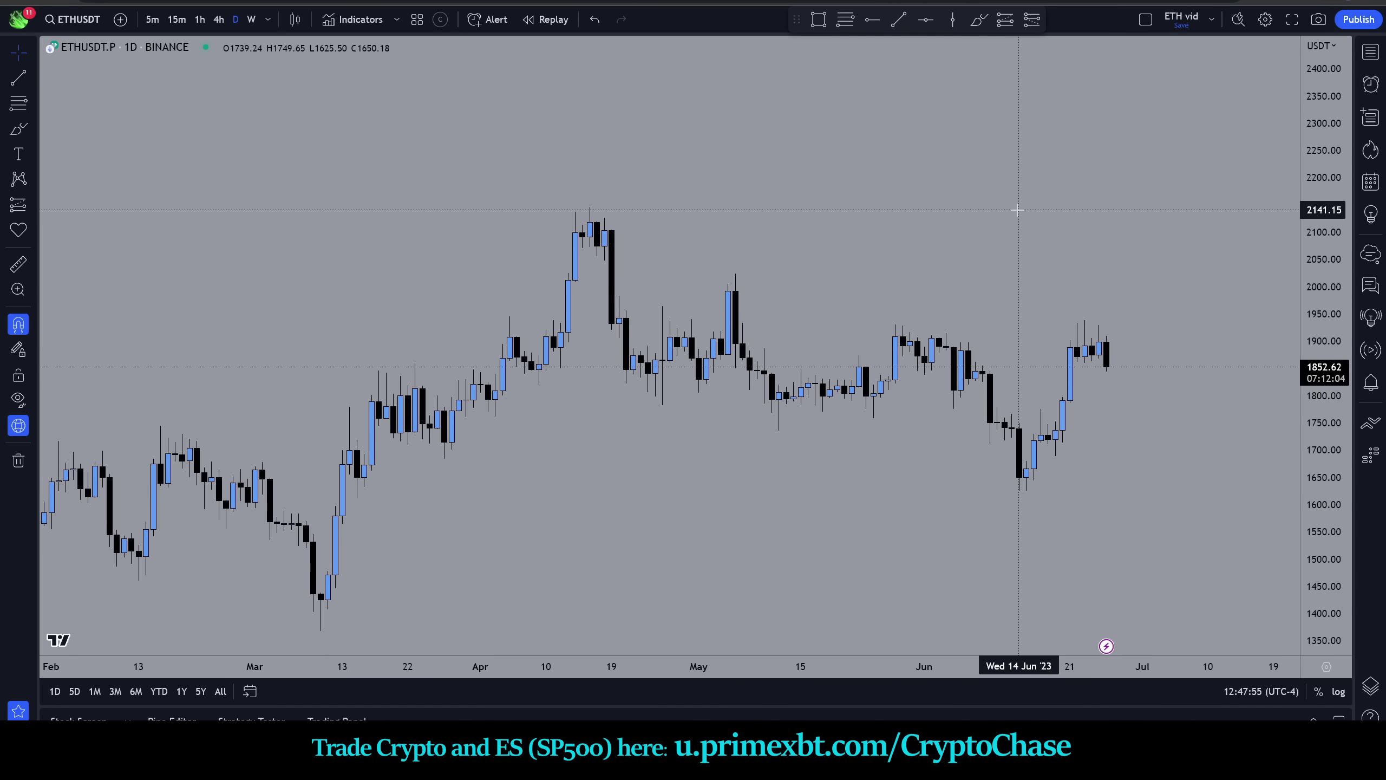
- Switch the chart to the 4-hour timeframe and draw a horizontal ray at 2041.00 from the mid-April range low
left_click(220, 20)
scroll(818, 241, "down", 5)
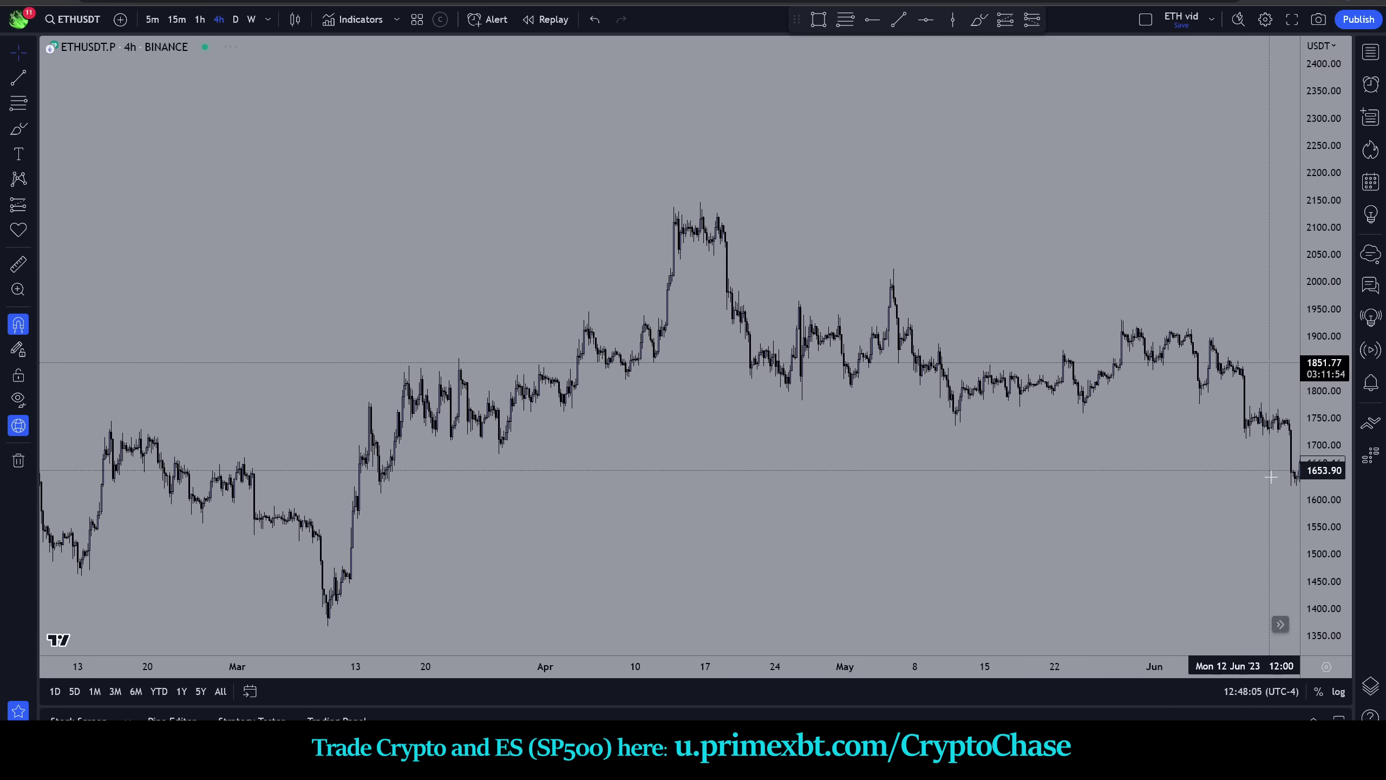
left_click_drag(1323, 477, 1323, 243)
scroll(962, 216, "up", 2)
left_click_drag(979, 202, 935, 234)
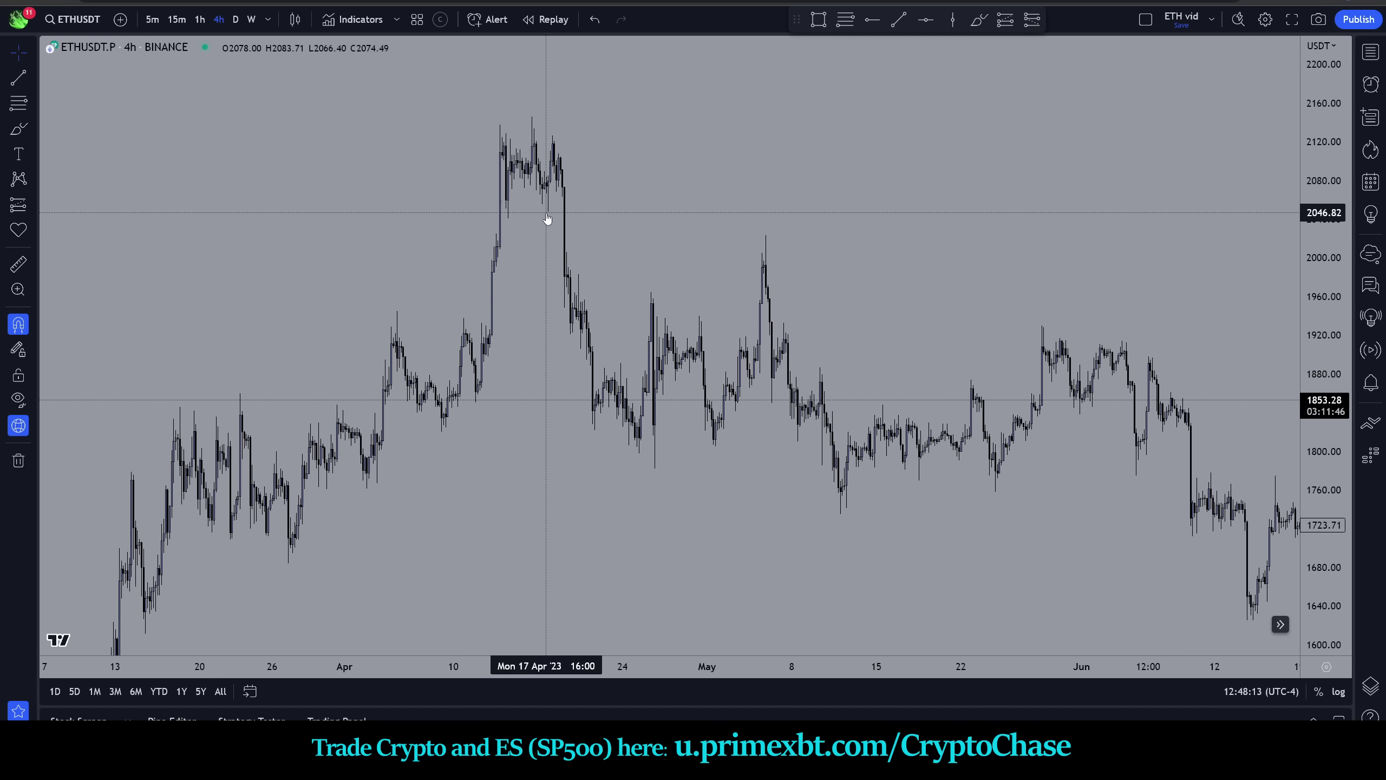
key("alt+j")
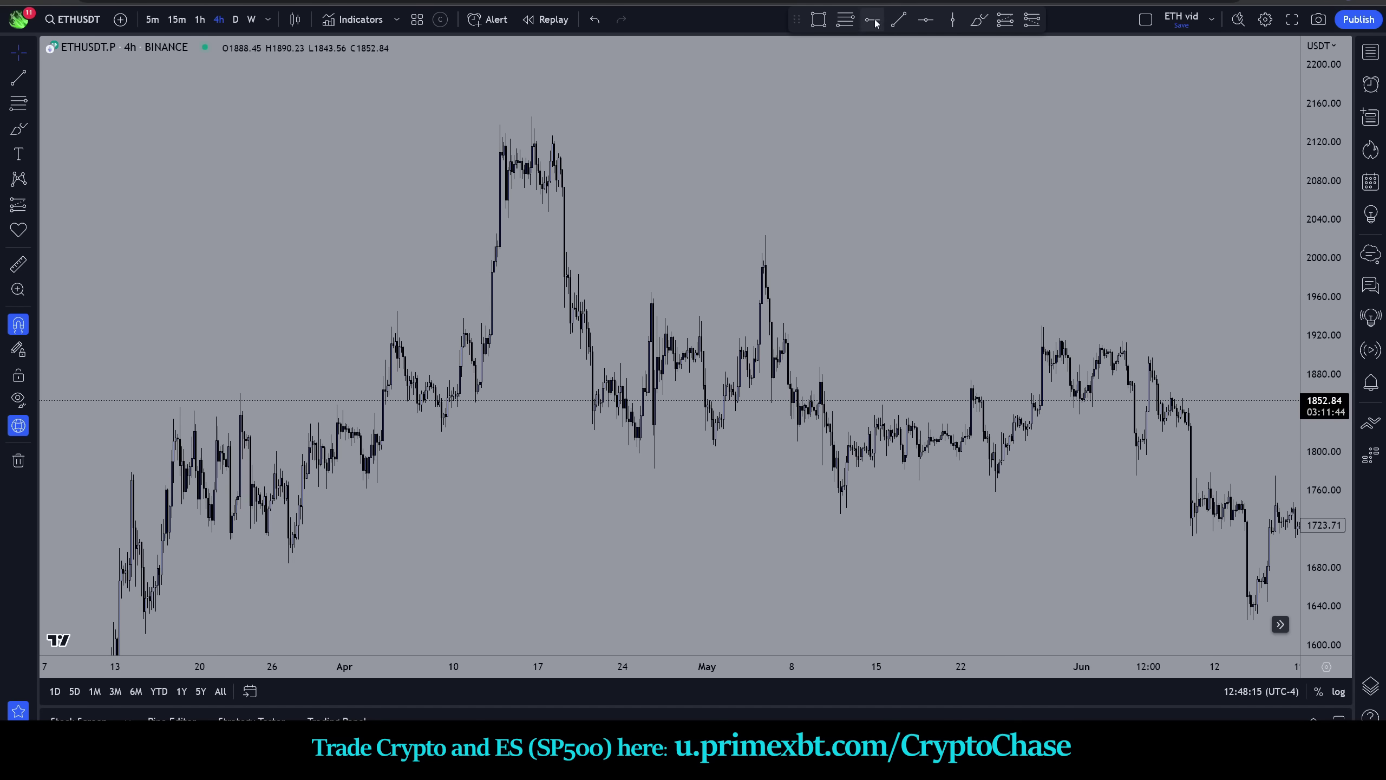
left_click(509, 250)
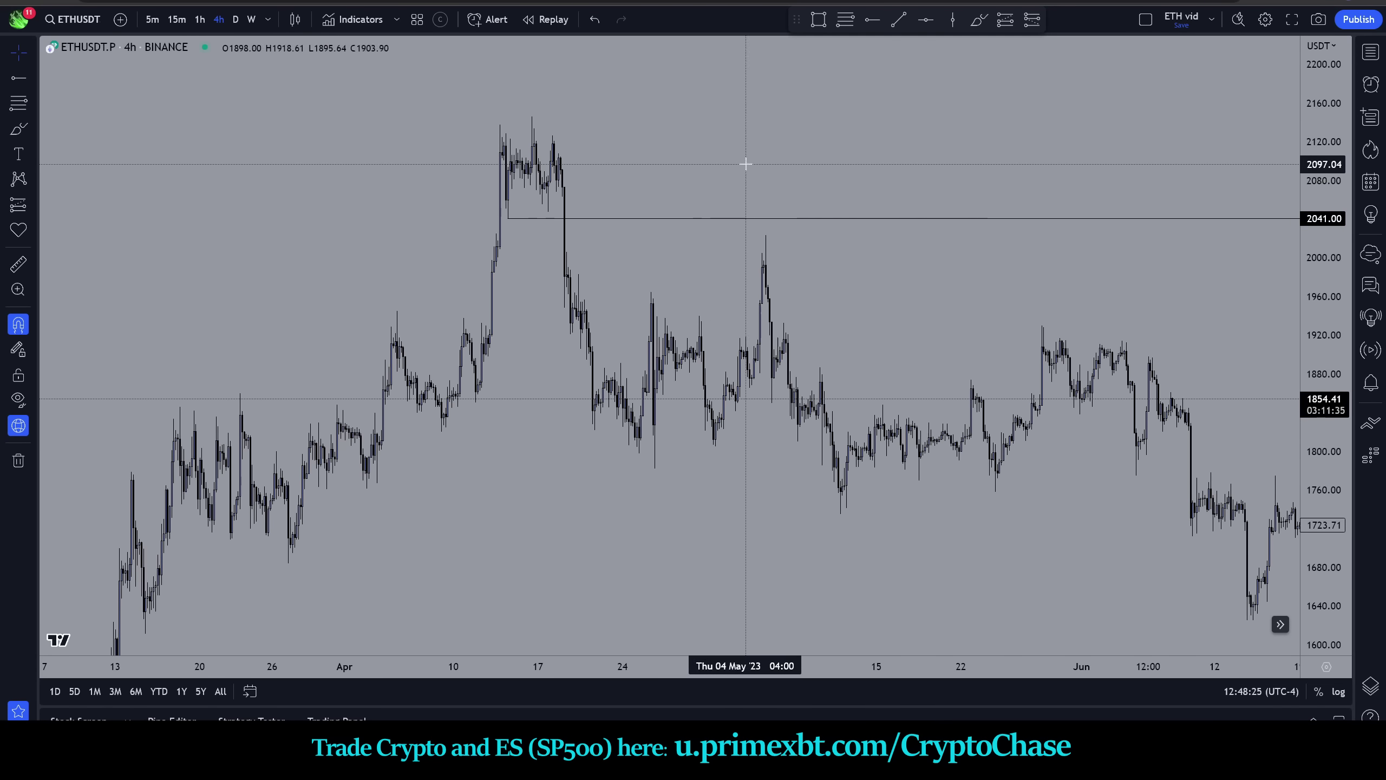
- Remove all drawings from the chart and switch ETHUSDT back to the daily timeframe
right_click(747, 163)
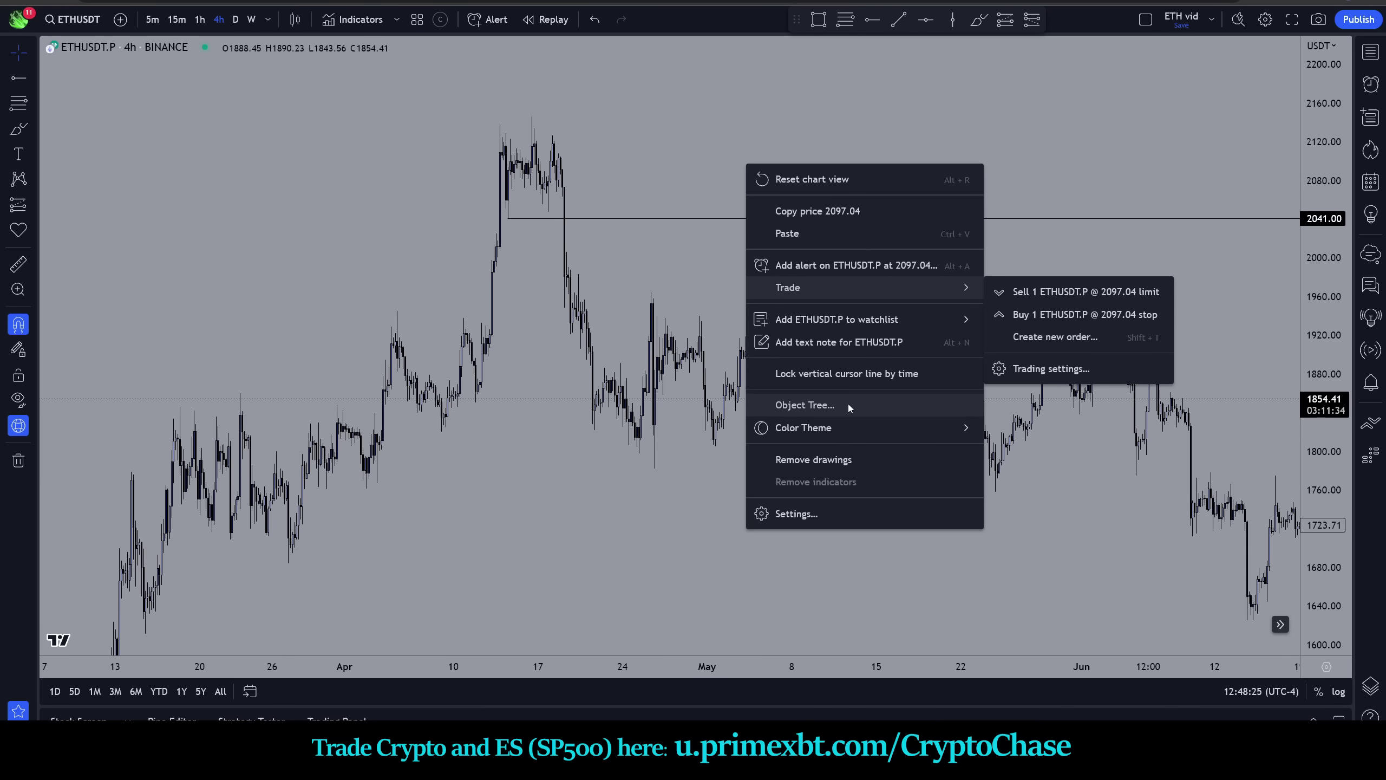
left_click(813, 459)
scroll(709, 383, "up", 1)
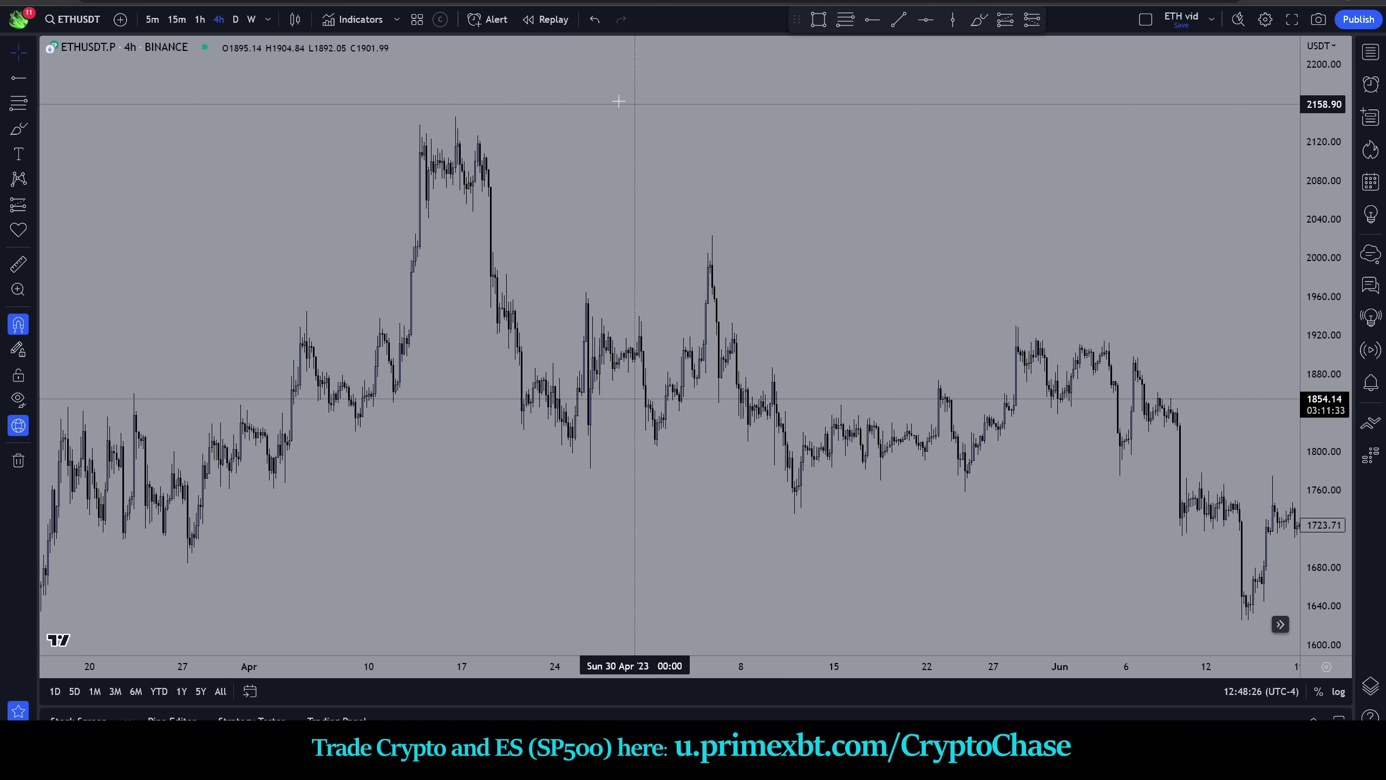
left_click(236, 20)
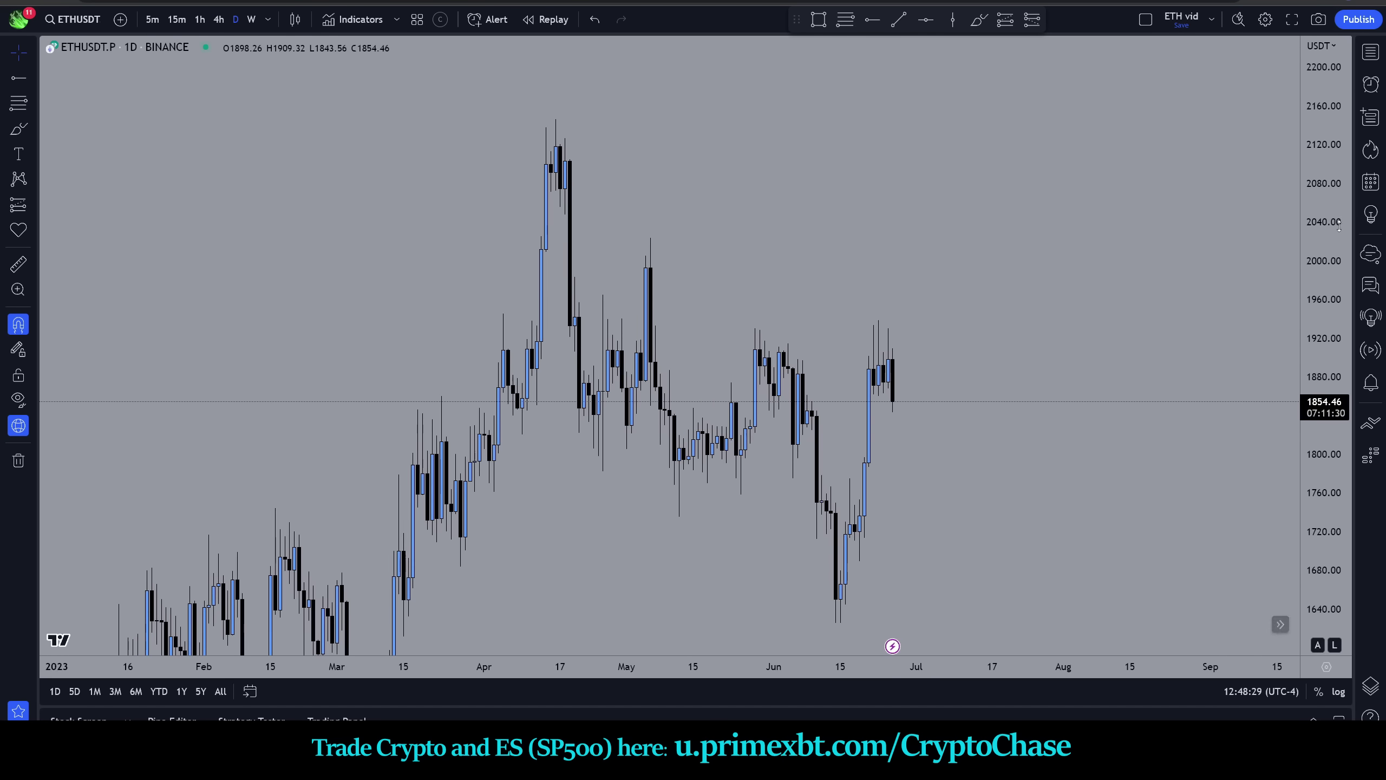
left_click_drag(1339, 226, 1337, 336)
left_click_drag(890, 212, 961, 160)
scroll(928, 169, "up", 1)
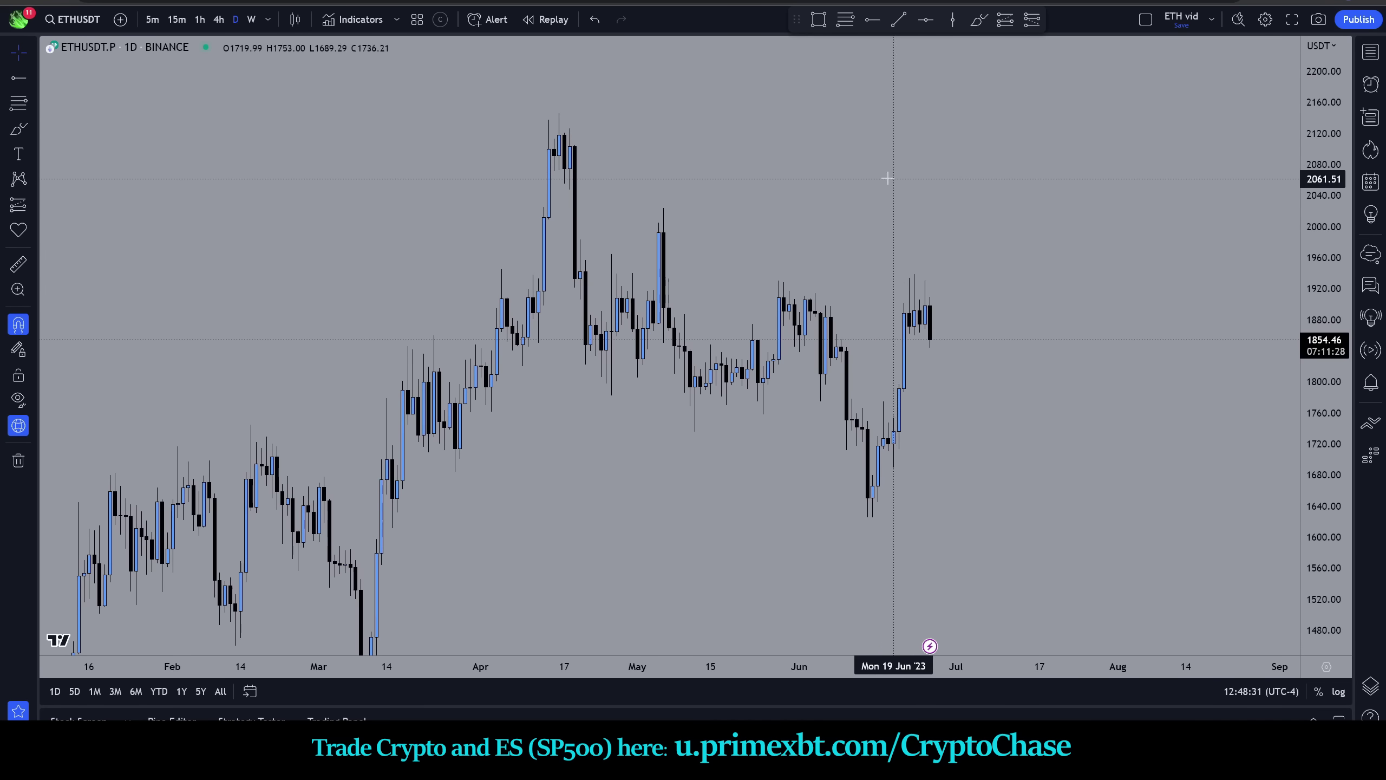
scroll(928, 153, "up", 1)
scroll(917, 99, "up", 1)
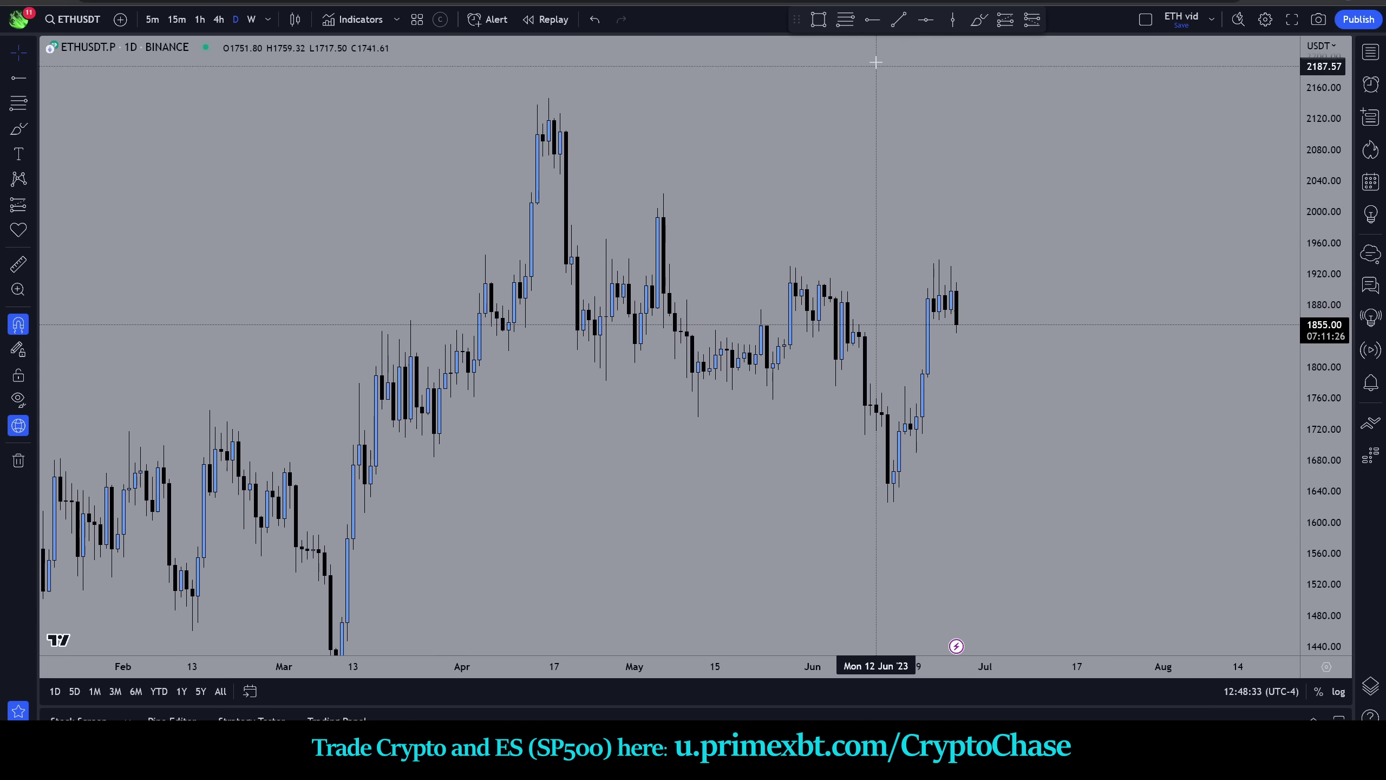
- Draw a horizontal ray at 1983.22 from the daily candle after the mid-April sell-off, and remove it again
key("alt+j")
left_click(572, 225)
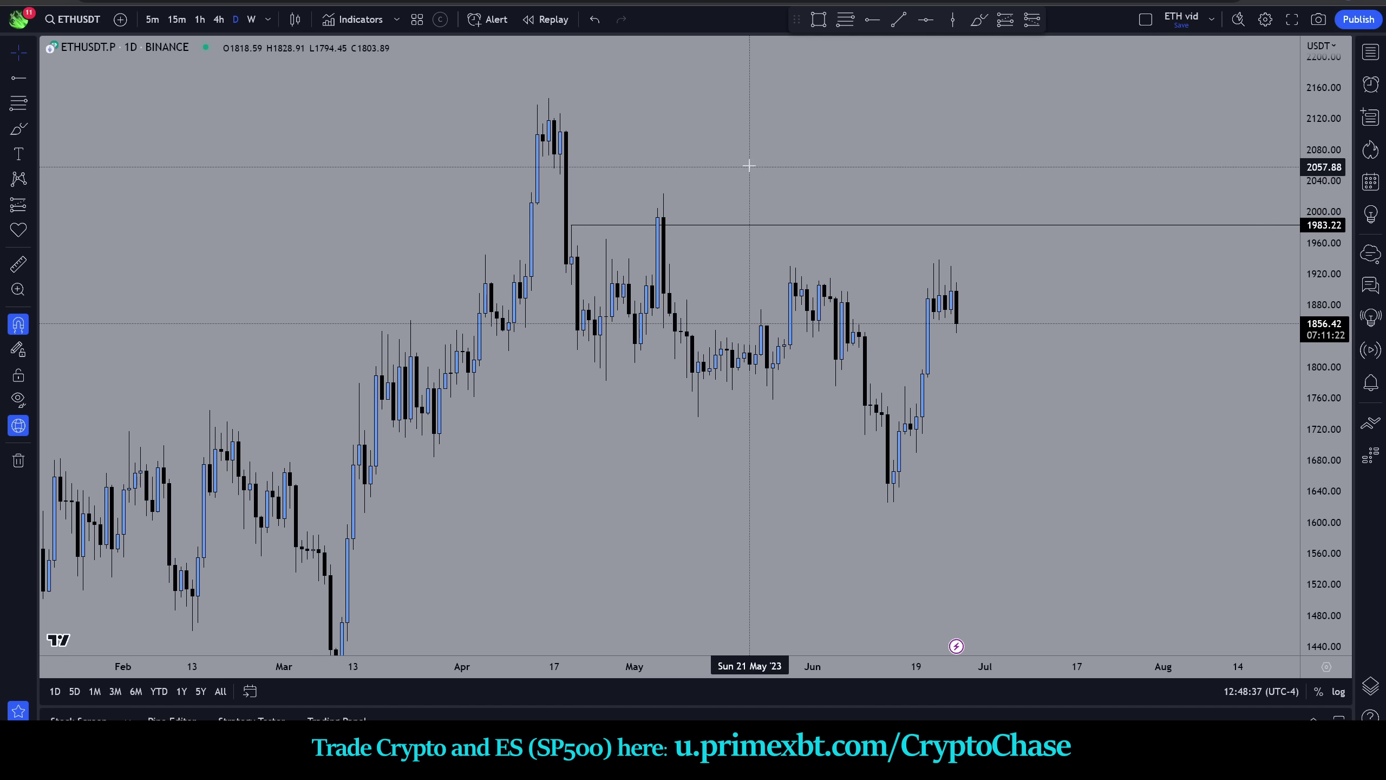
right_click(750, 165)
left_click(835, 533)
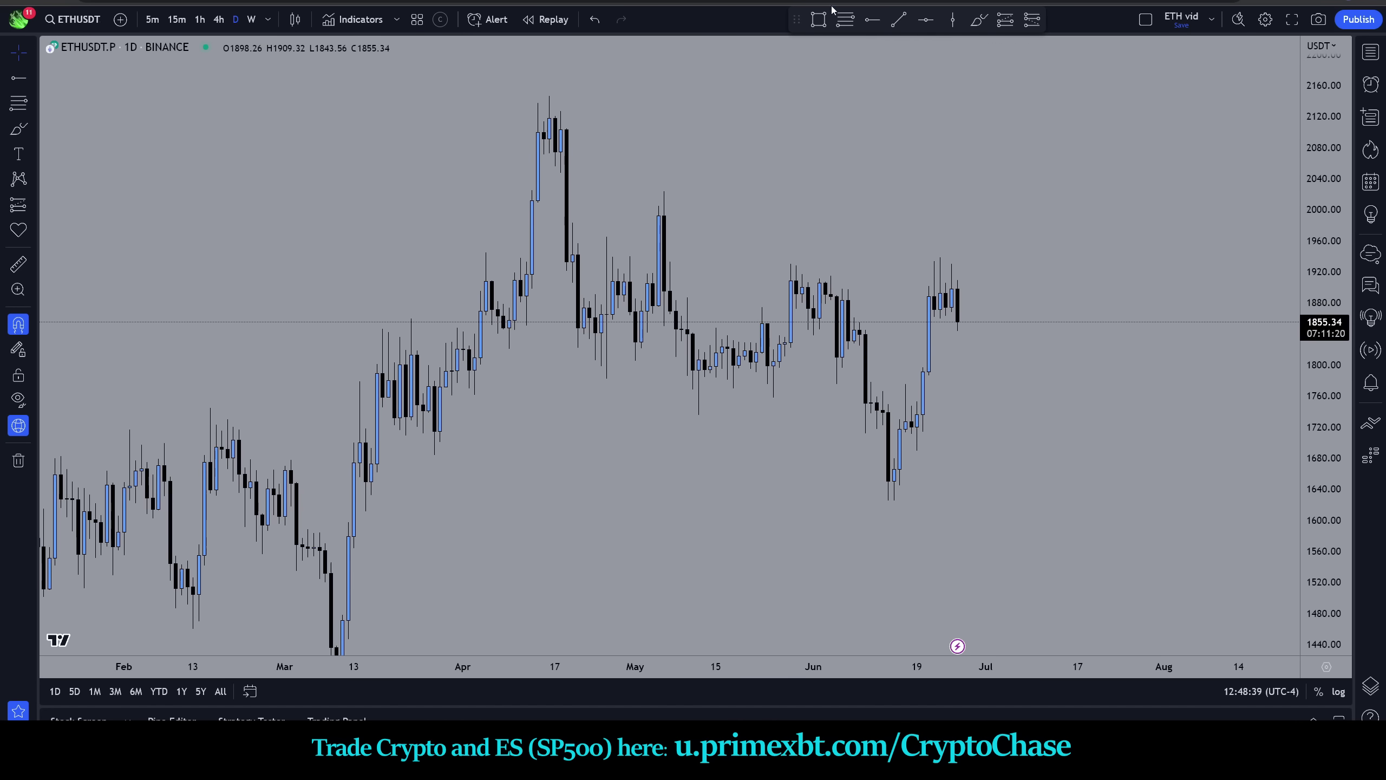
- Draw a rectangle over the April sell-off gap, from about 1983 to 2047, extending from mid-April to 8 June 2023
left_click(818, 19)
left_click(854, 318)
left_click(560, 173)
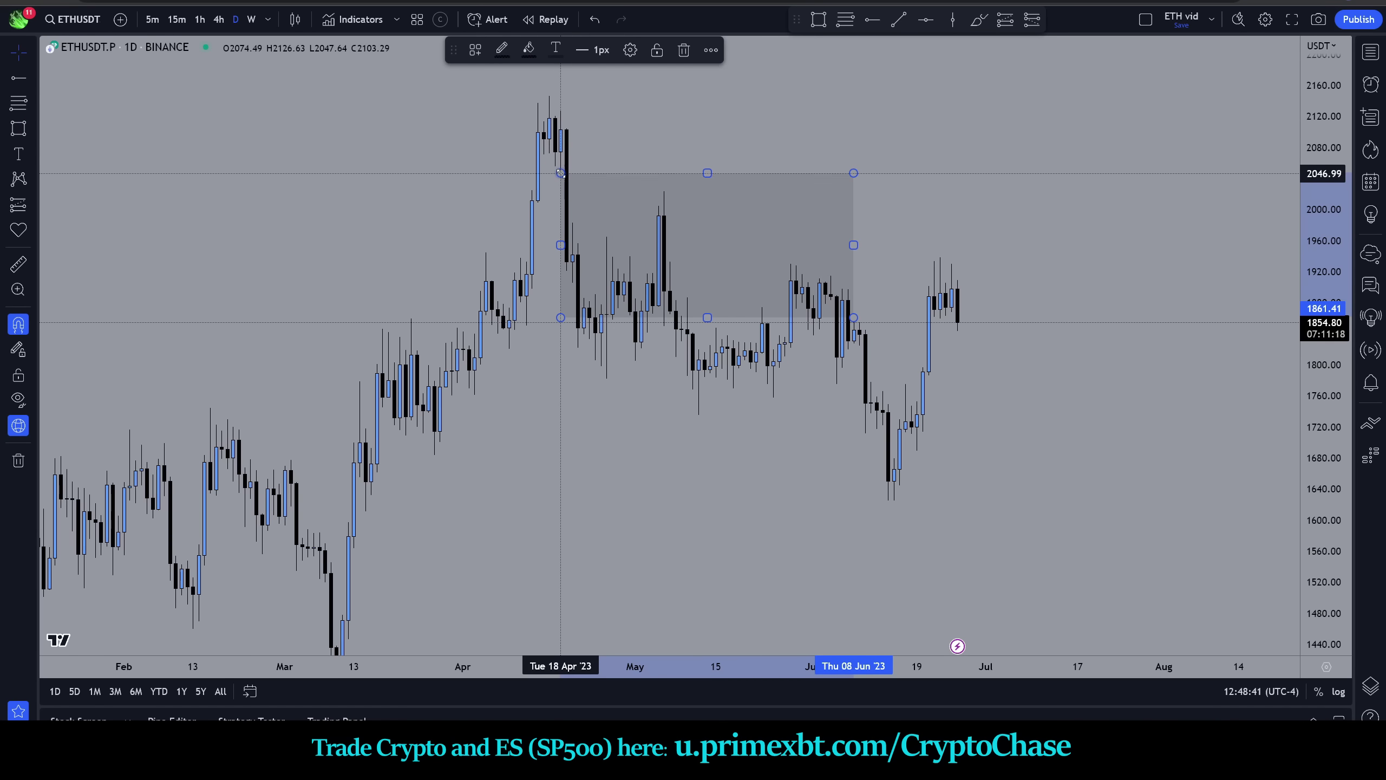
left_click_drag(560, 317, 573, 233)
left_click(575, 164)
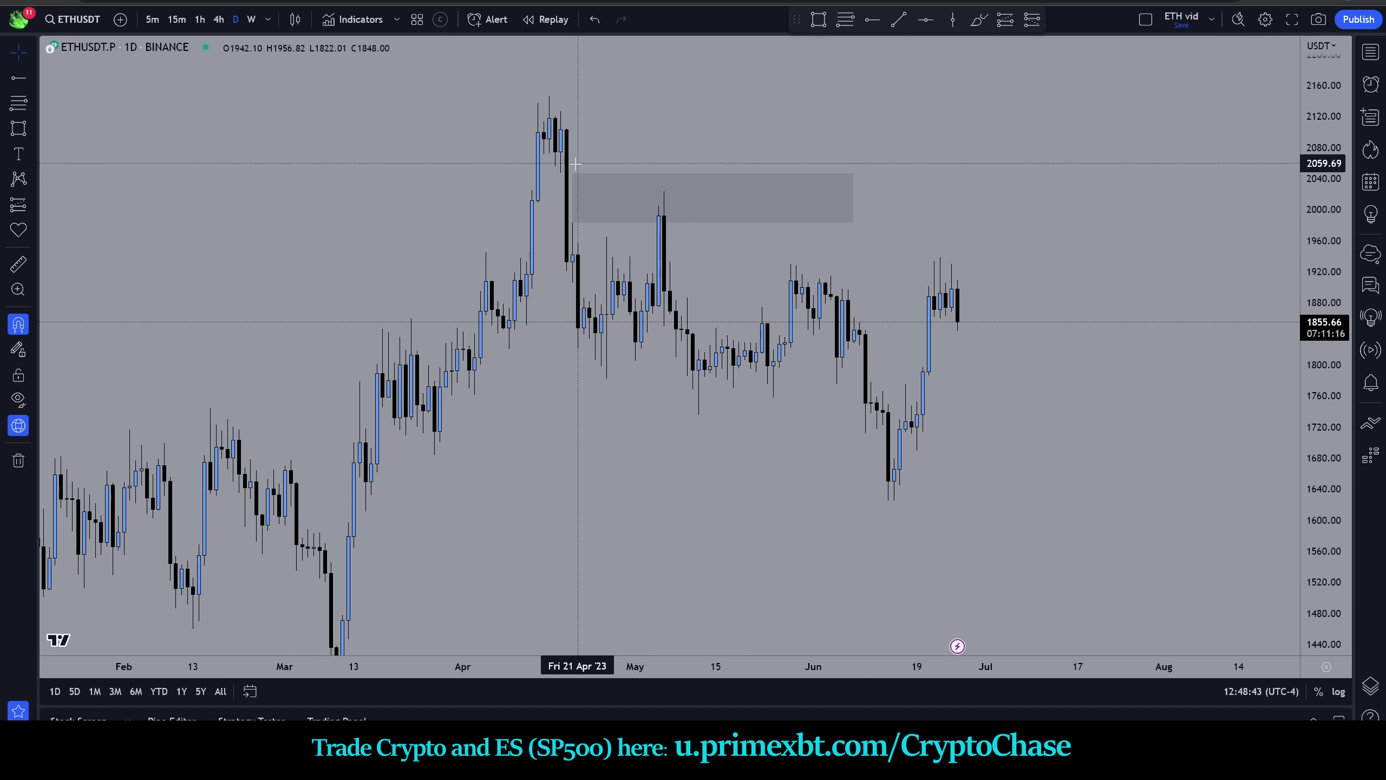
mouse_move(573, 173)
left_mouse_down()
mouse_move(566, 130)
mouse_move(561, 173)
left_mouse_up()
left_click(589, 157)
scroll(745, 167, "down", 3)
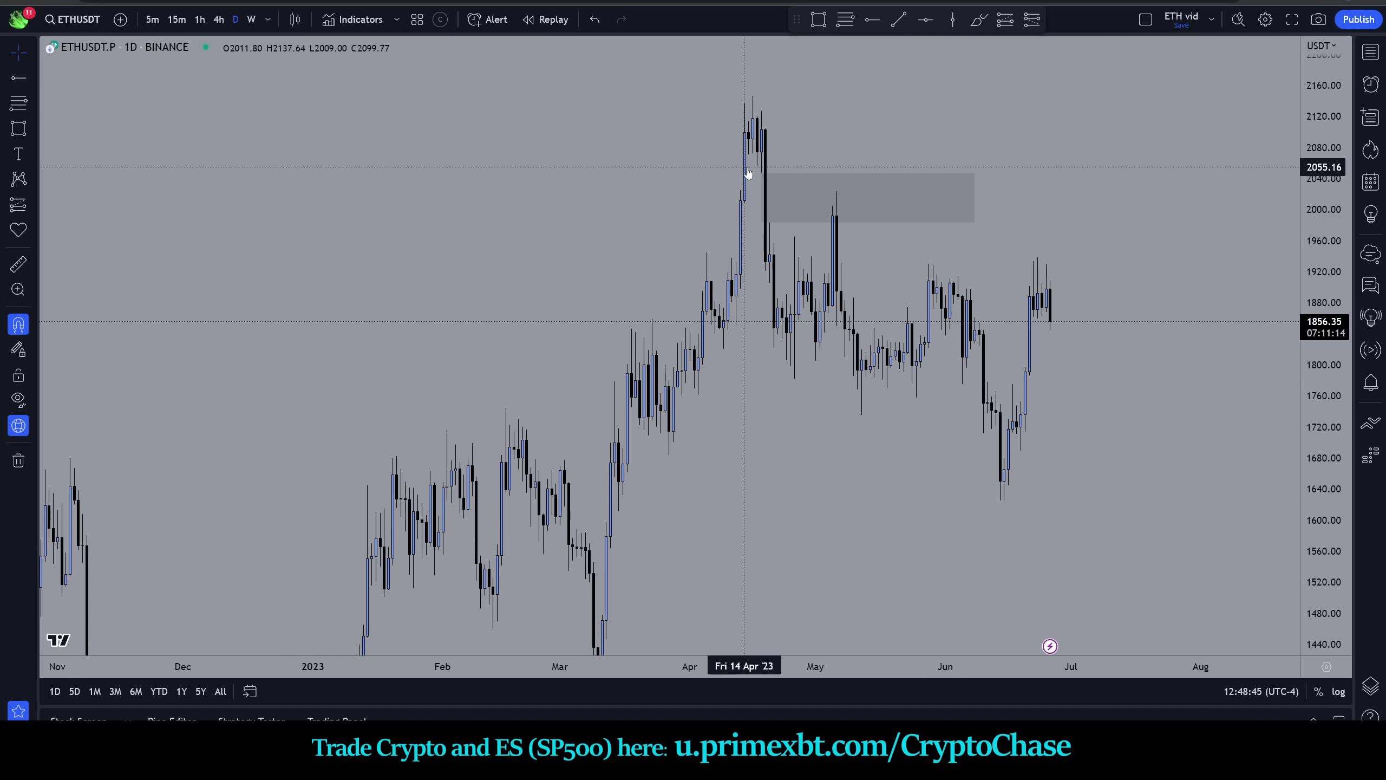
scroll(996, 155, "down", 5)
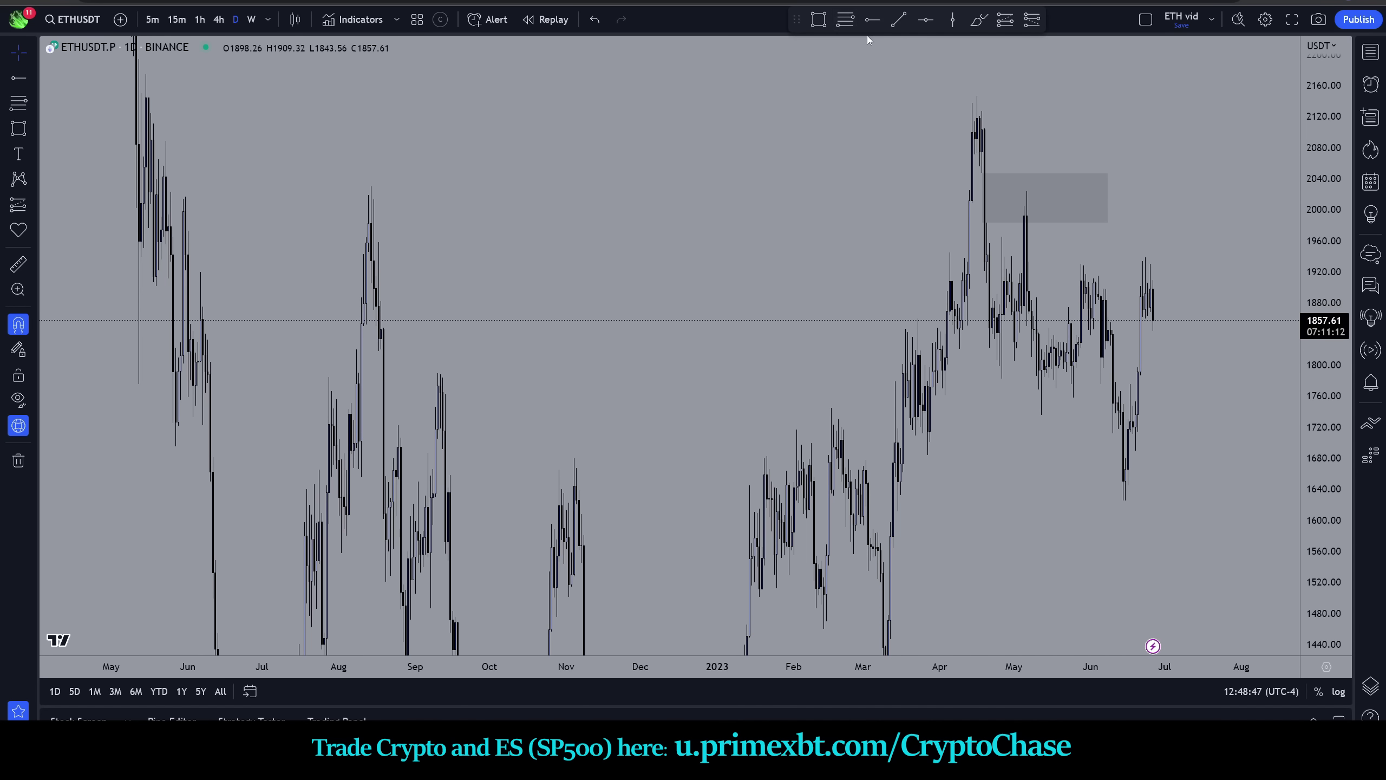
- Remove the rectangle from the chart and switch ETHUSDT to the weekly timeframe
right_click(1104, 148)
left_click(1147, 446)
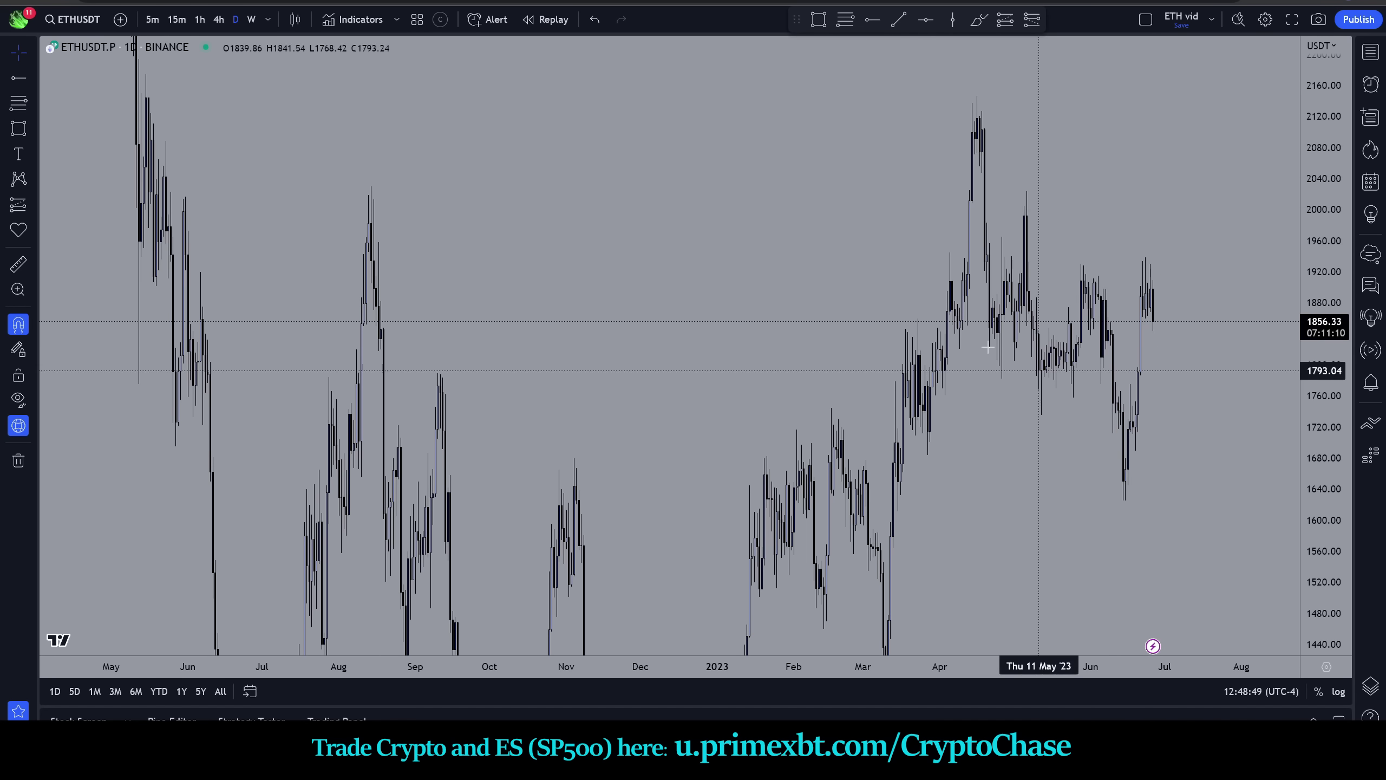
left_click(252, 19)
left_click_drag(1328, 230, 1323, 464)
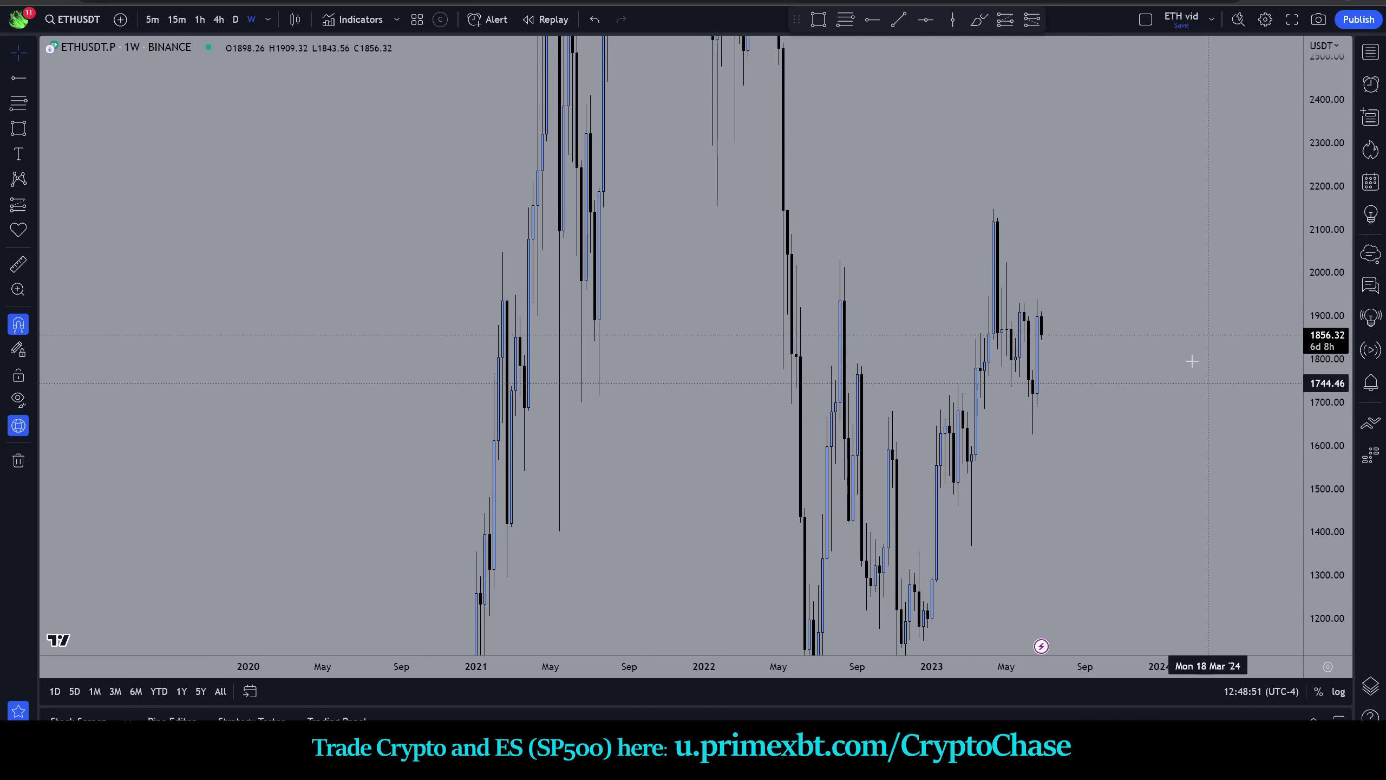
scroll(1193, 361, "up", 3)
- Draw a horizontal ray at 2030.00 from the August 2022 swing high on the weekly chart
left_click(873, 20)
left_click(687, 225)
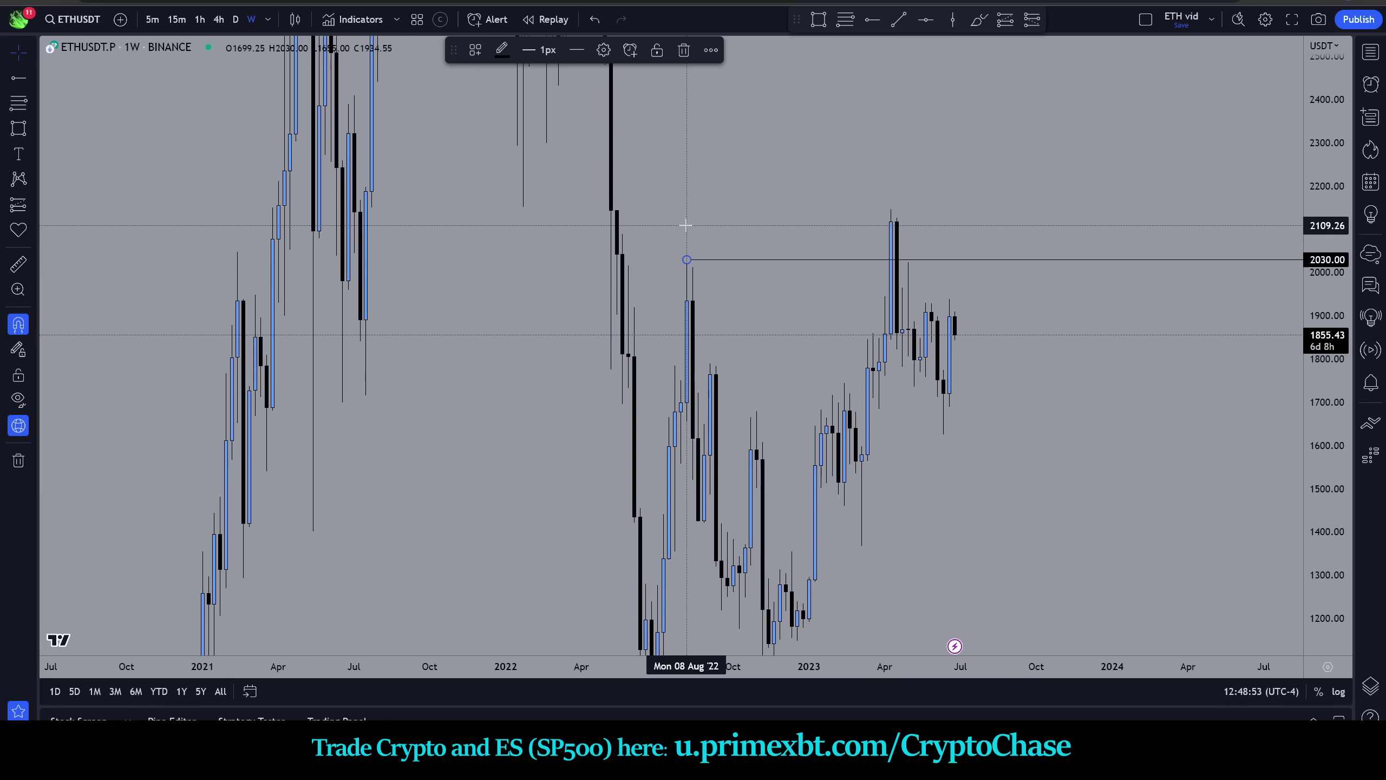
left_click(686, 225)
left_click_drag(1083, 201, 1004, 199)
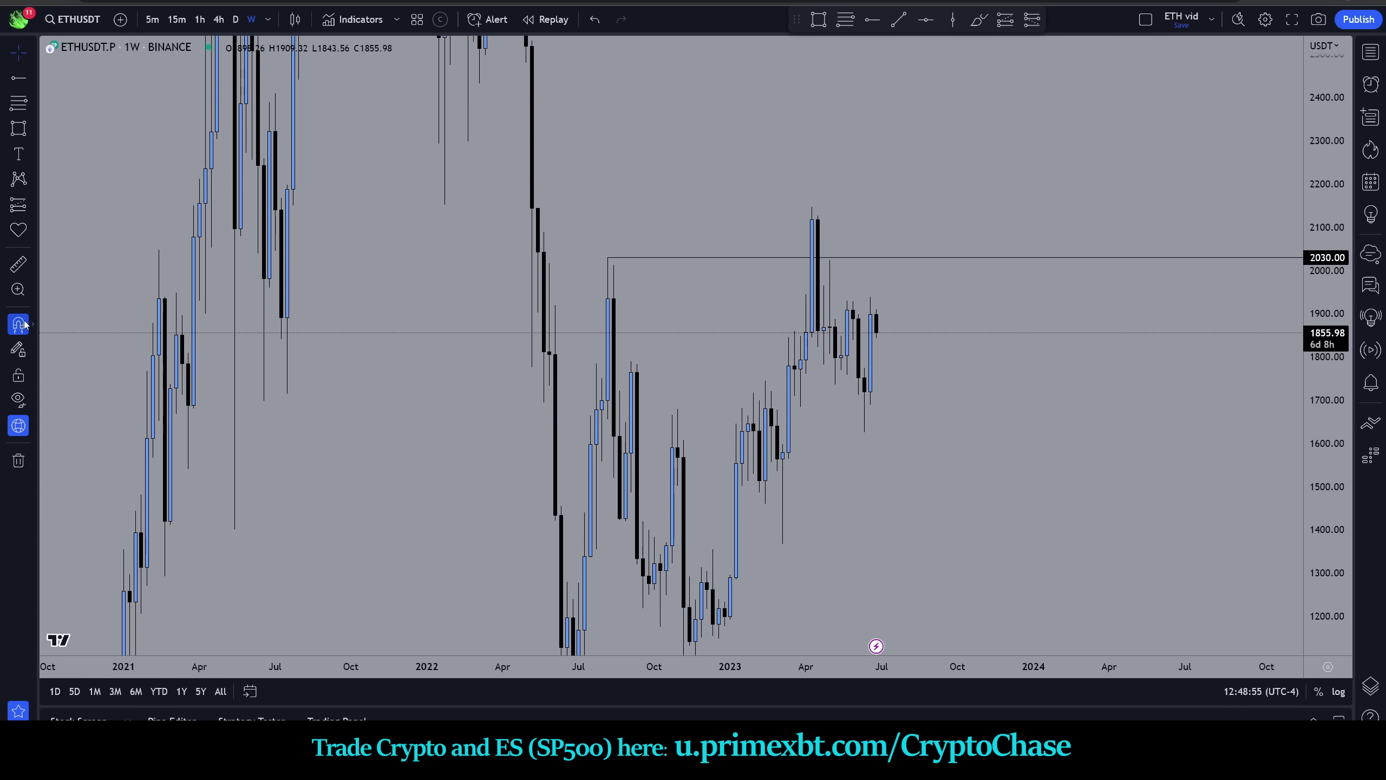
- Brush an arc over the April 2023 spike and a circle around the May high at the ray, and undo all these drawings
left_click(978, 20)
mouse_move(791, 256)
left_mouse_down()
mouse_move(814, 191)
mouse_move(851, 255)
mouse_move(837, 265)
left_mouse_up()
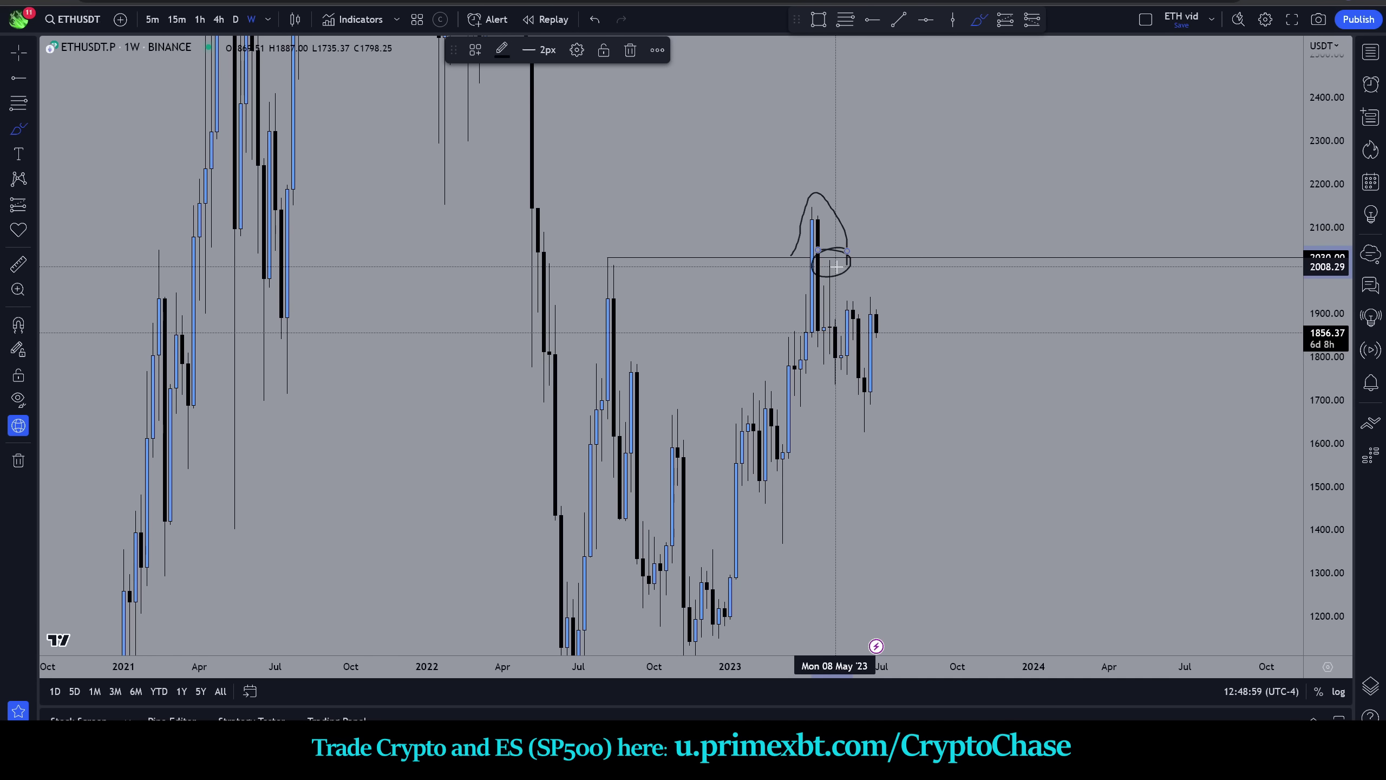
key("ctrl+z")
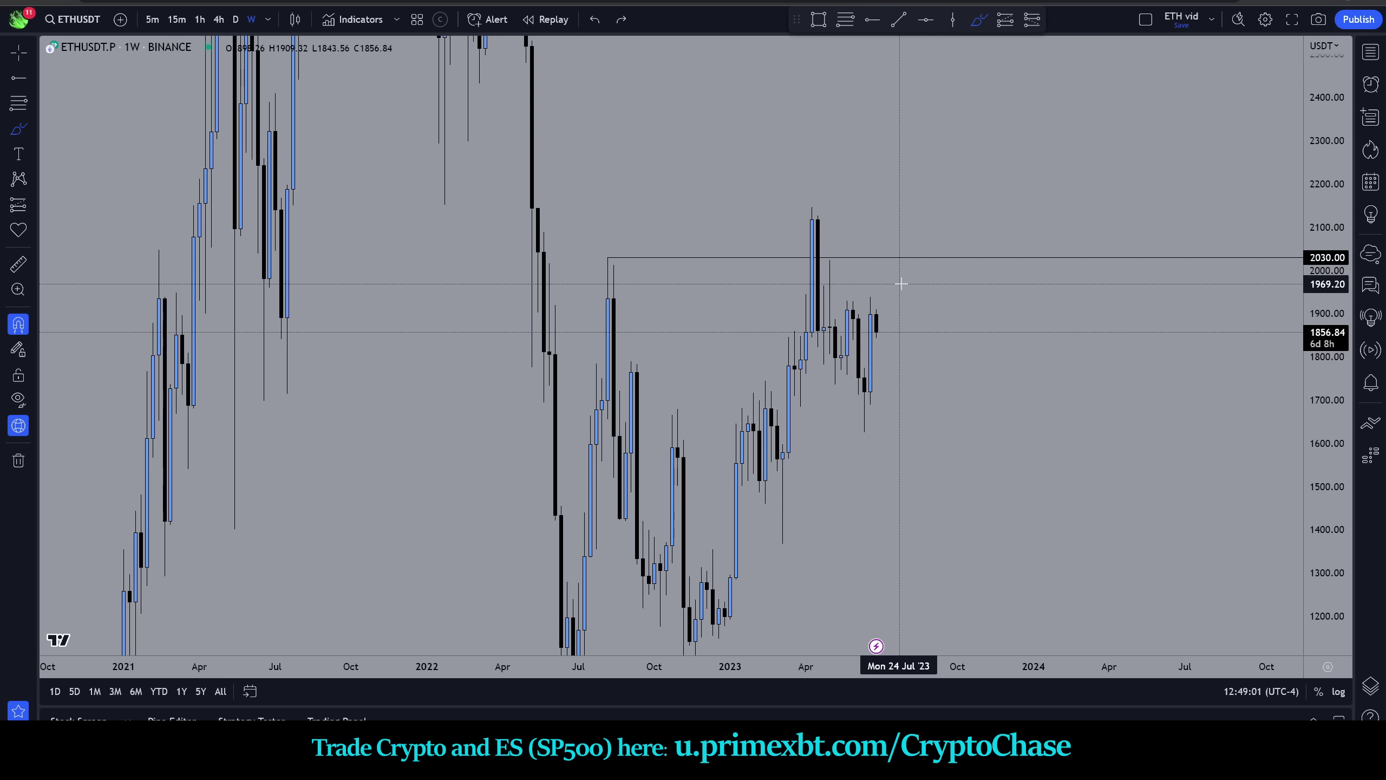
key("ctrl+z")
key("ctrl+z")
key("ctrl+z")
key("ctrl+z")
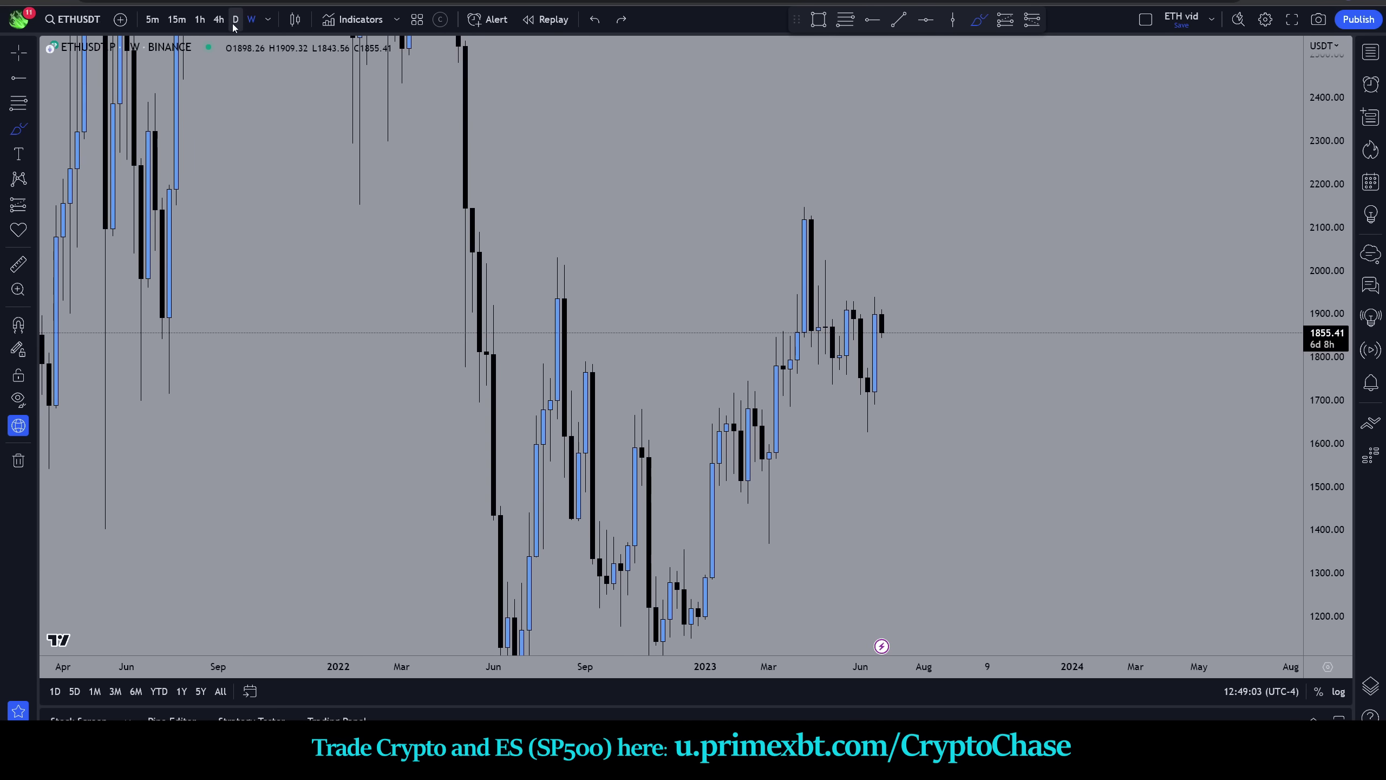
- Switch ETHUSDT to the daily timeframe and change from the brush back to the cross cursor
left_click(235, 19)
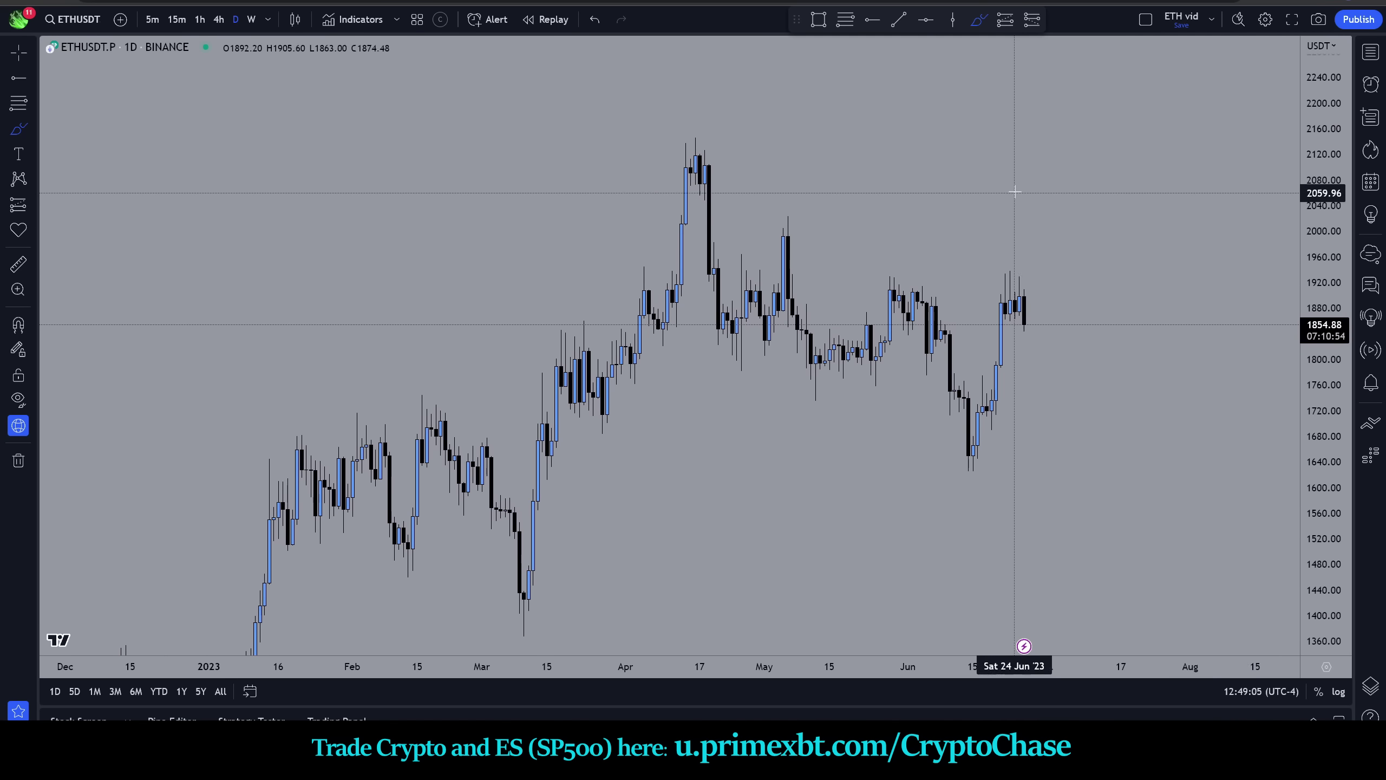
scroll(1015, 191, "up", 2)
left_click_drag(931, 209, 1023, 193)
key("ctrl+z")
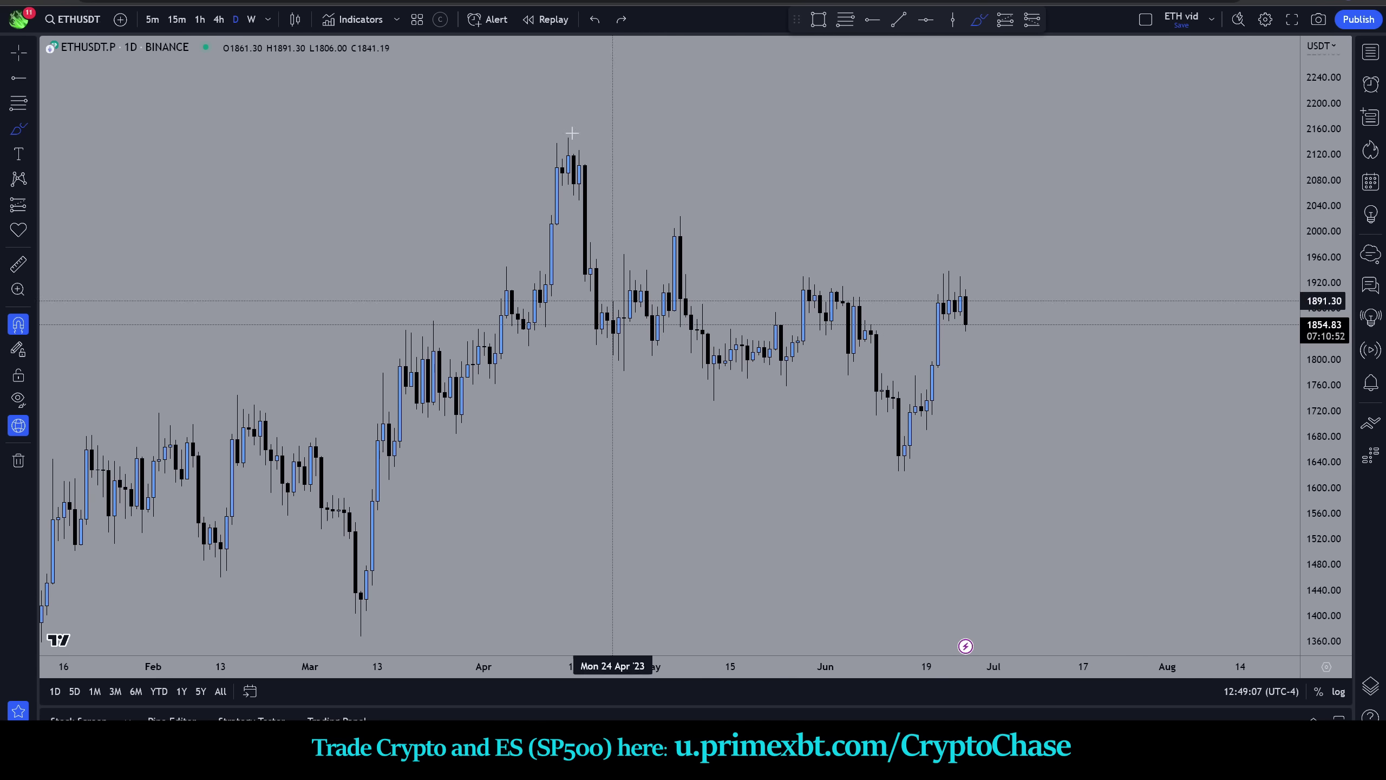
left_click(18, 52)
left_click_drag(796, 179, 972, 167)
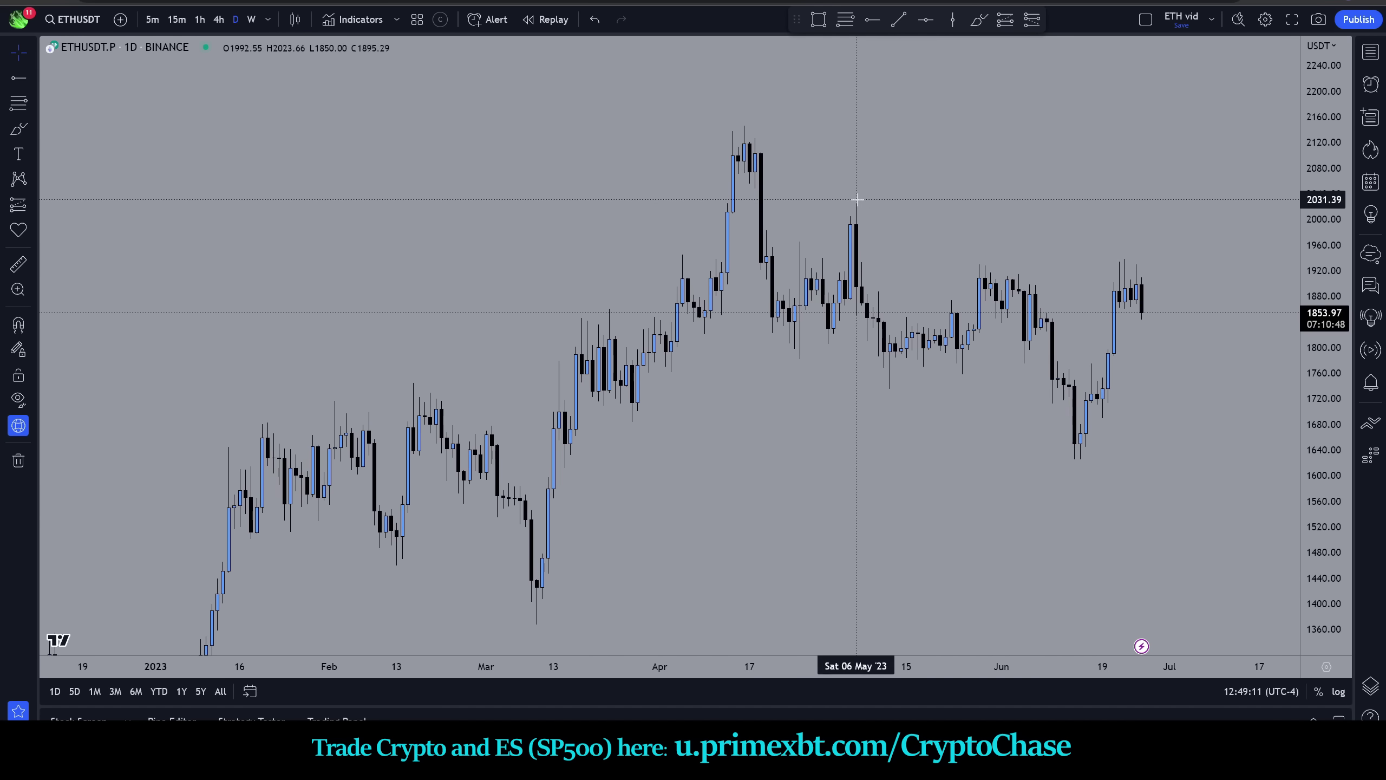
scroll(917, 195, "down", 1)
left_click_drag(963, 189, 905, 164)
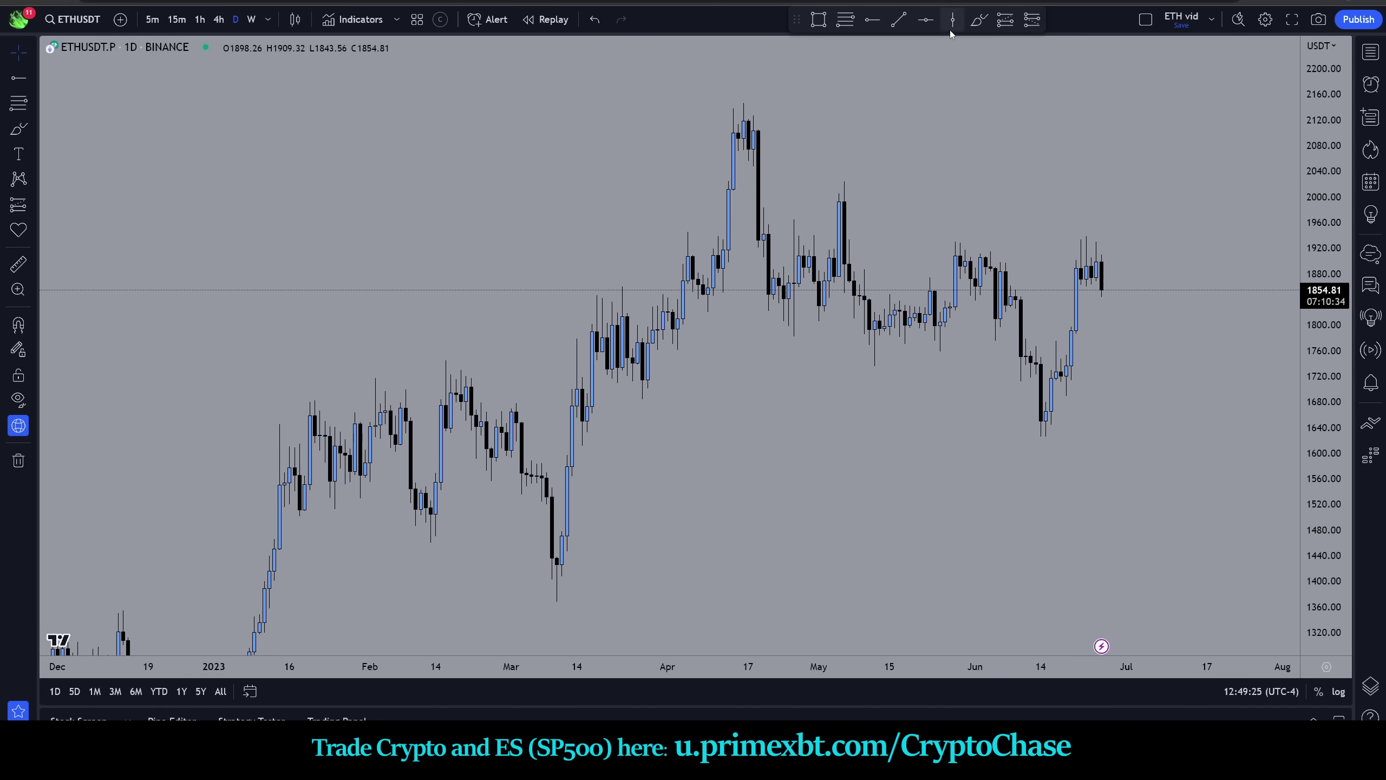
- Circle the early May 2023 swing high, between about 2000 and 2040, with the brush on the daily chart
left_click(979, 19)
left_click_drag(843, 174, 860, 175)
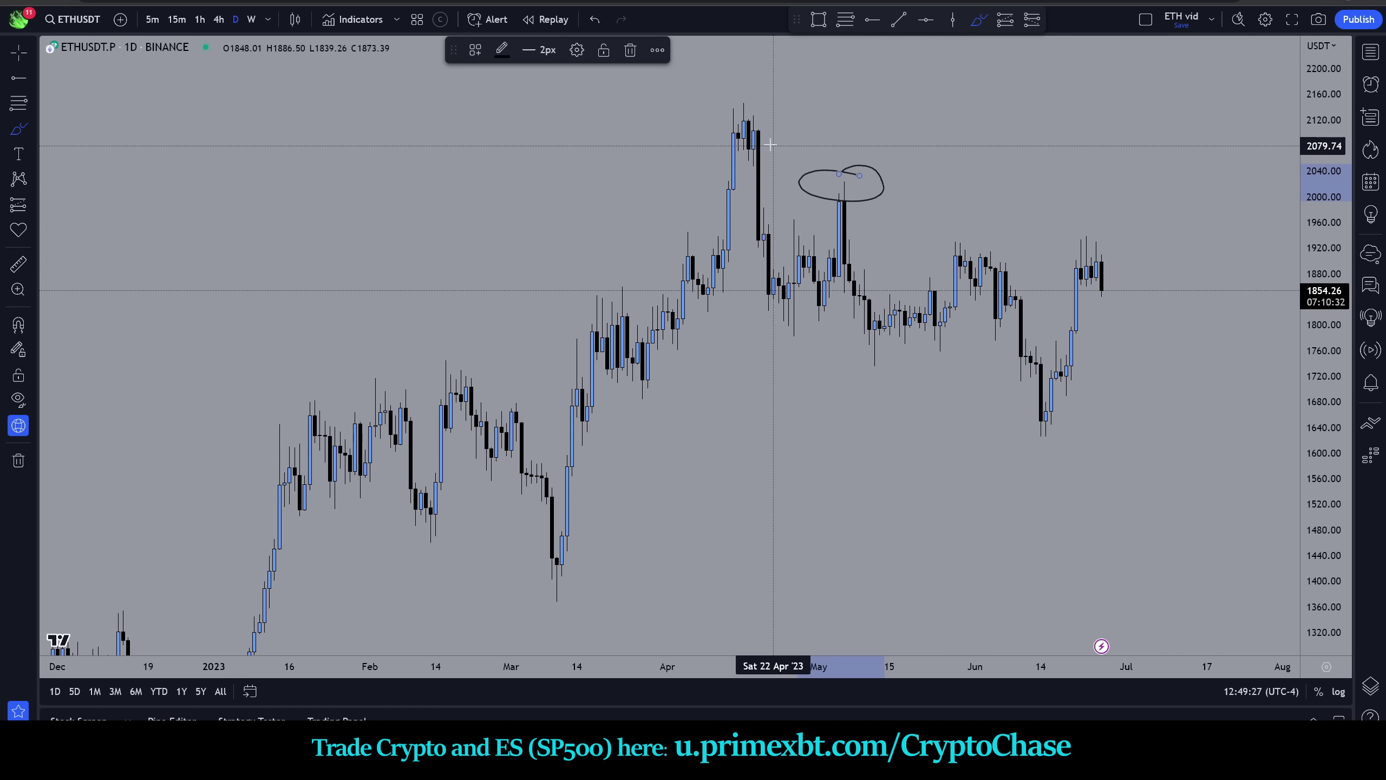
- Brush short horizontal lines at the April 2023 high and under the following lows, and undo them together with the May high circle
left_click_drag(735, 127, 804, 132)
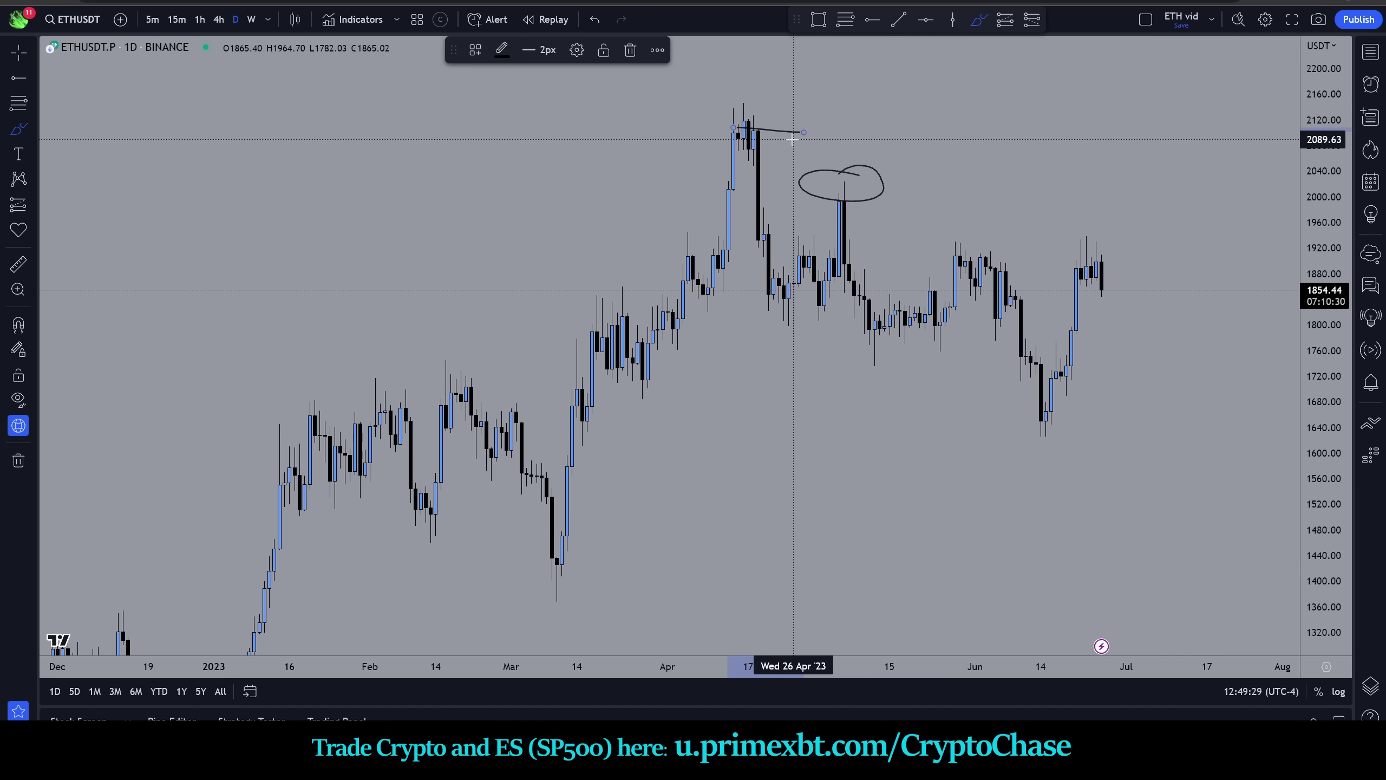
left_click_drag(703, 314, 834, 314)
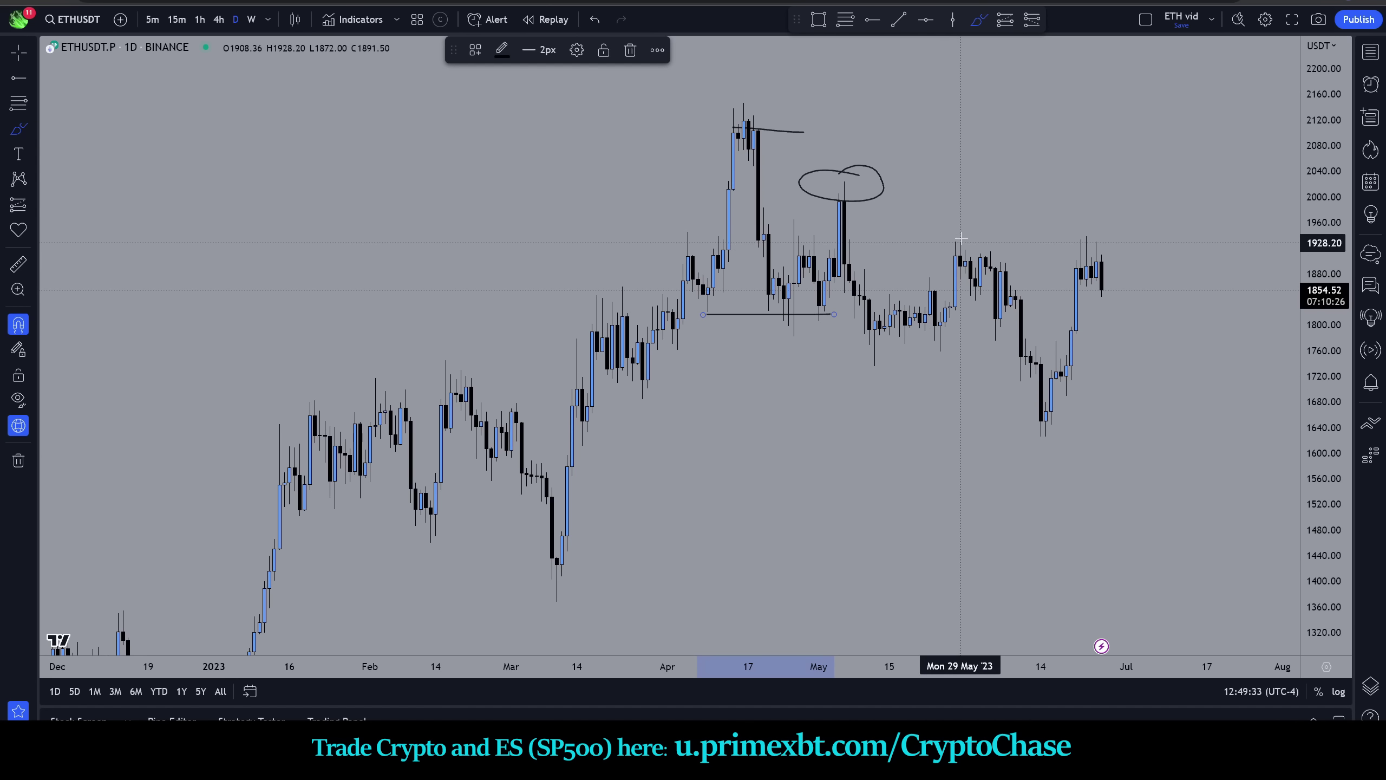
key("ctrl+z")
key("ctrl+z")
key("ctrl+z")
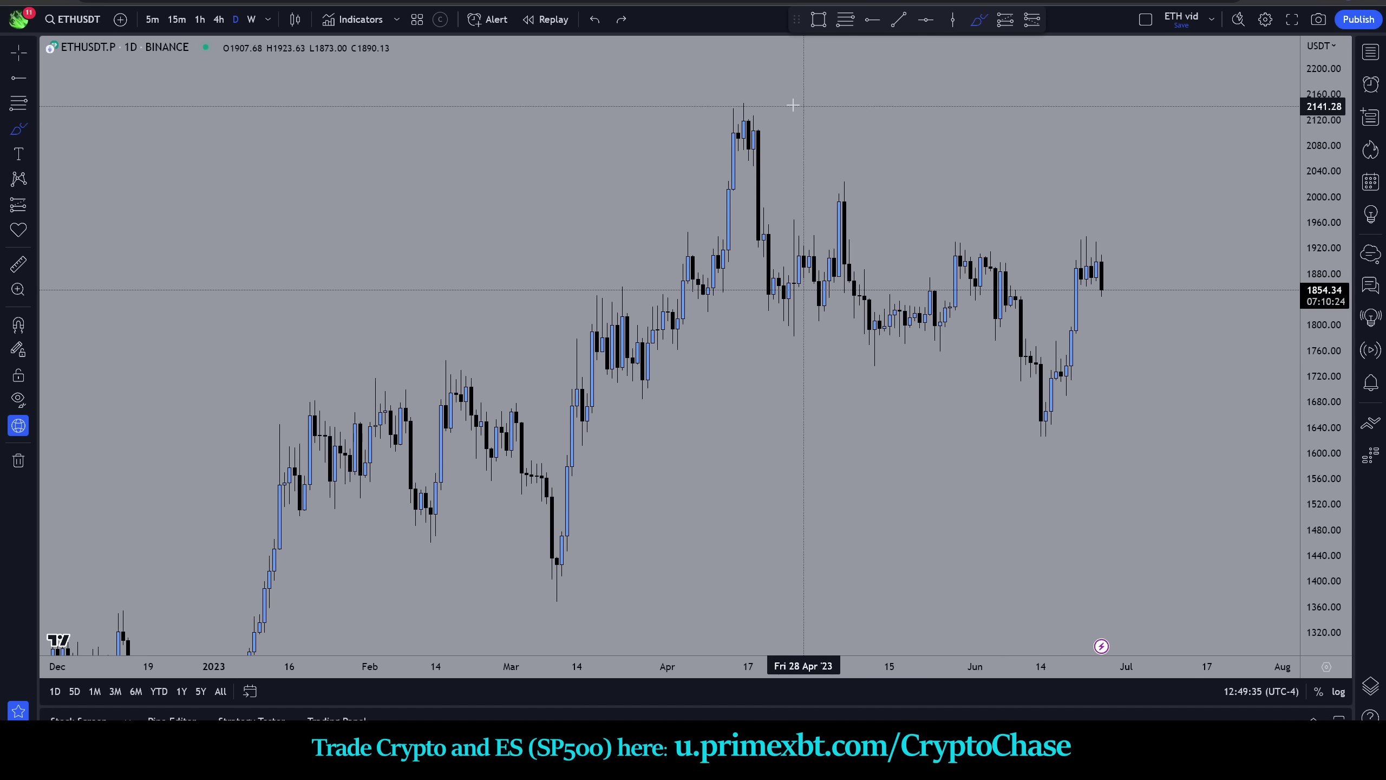
- Check the tweet listing context, invalidation and targets on Twitter, and return to the ETHUSDT chart
left_click(874, 1)
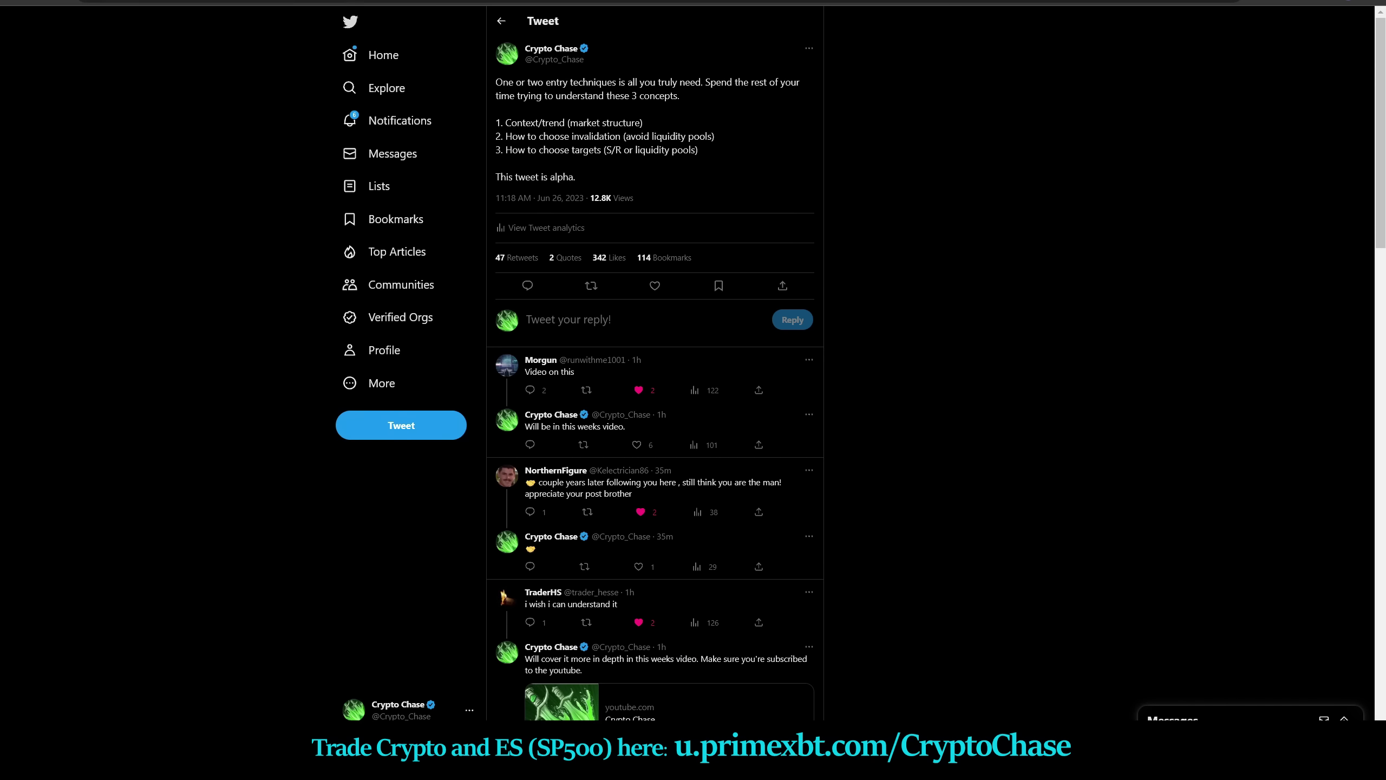
key("ctrl+shift+Tab")
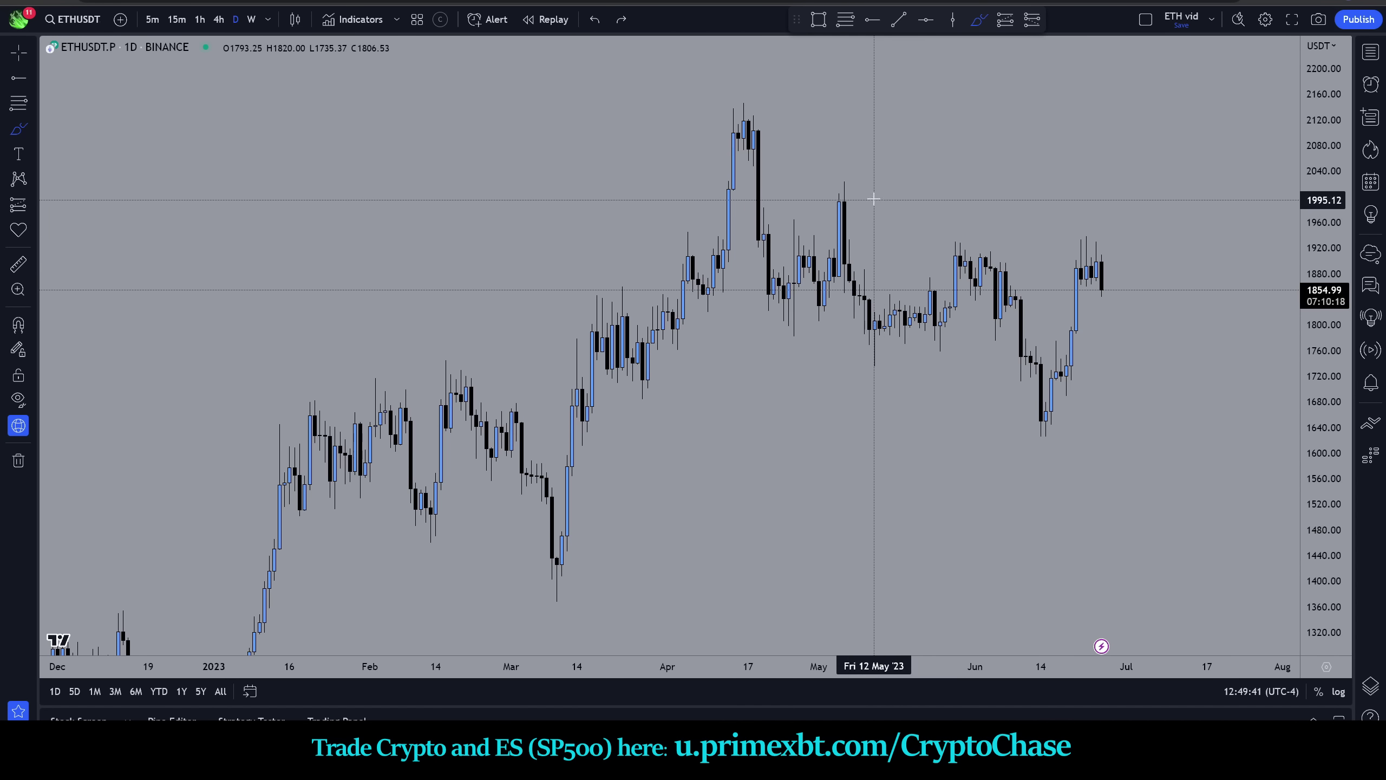
- Draw a horizontal ray at 1983.22 from the 20 April 2023 candle's high on the daily chart
left_click(872, 27)
left_click(763, 207)
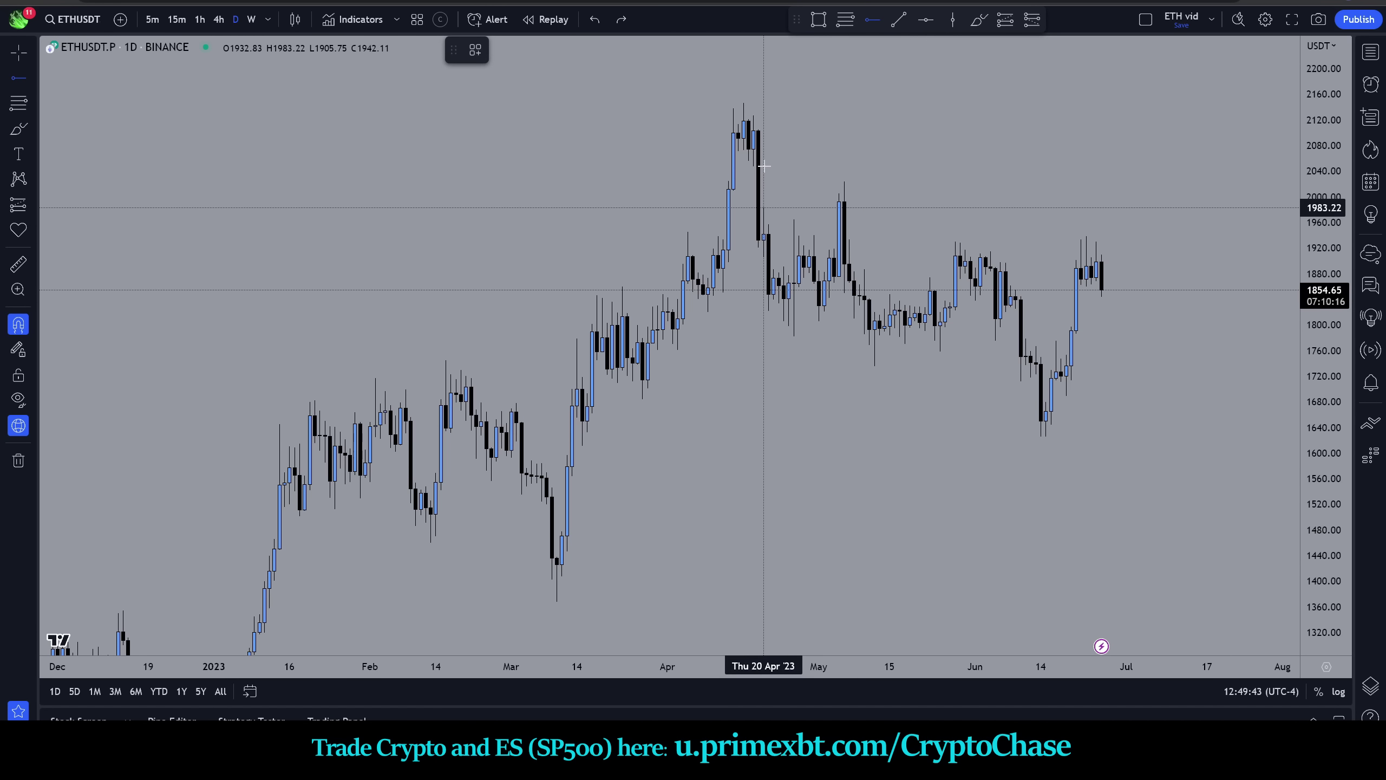
scroll(928, 128, "up", 1)
left_click_drag(938, 130, 911, 124)
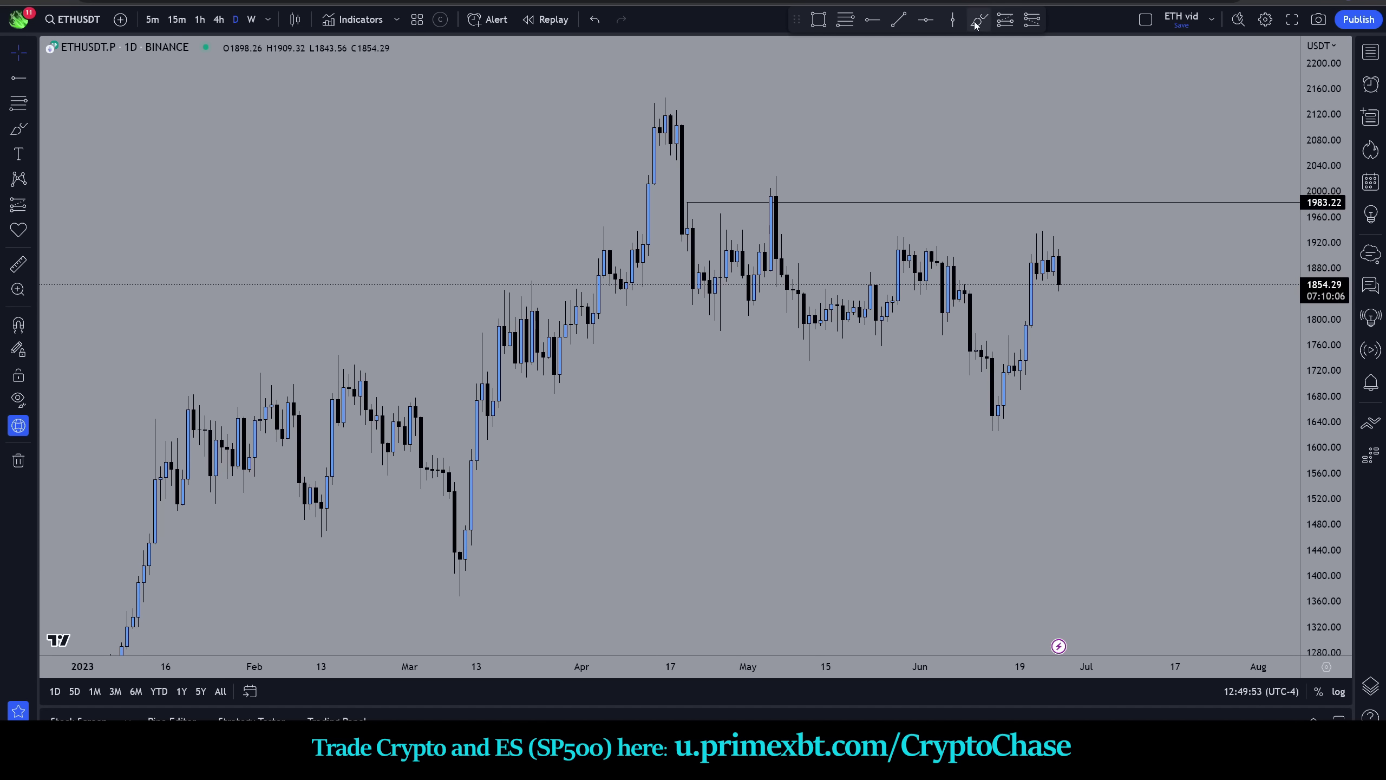
- Brush an X just above the start of the 1983.22 ray, and undo the strokes
mouse_move(682, 182)
left_mouse_down()
mouse_move(704, 201)
mouse_move(681, 201)
left_mouse_up()
key("ctrl+z")
key("ctrl+z")
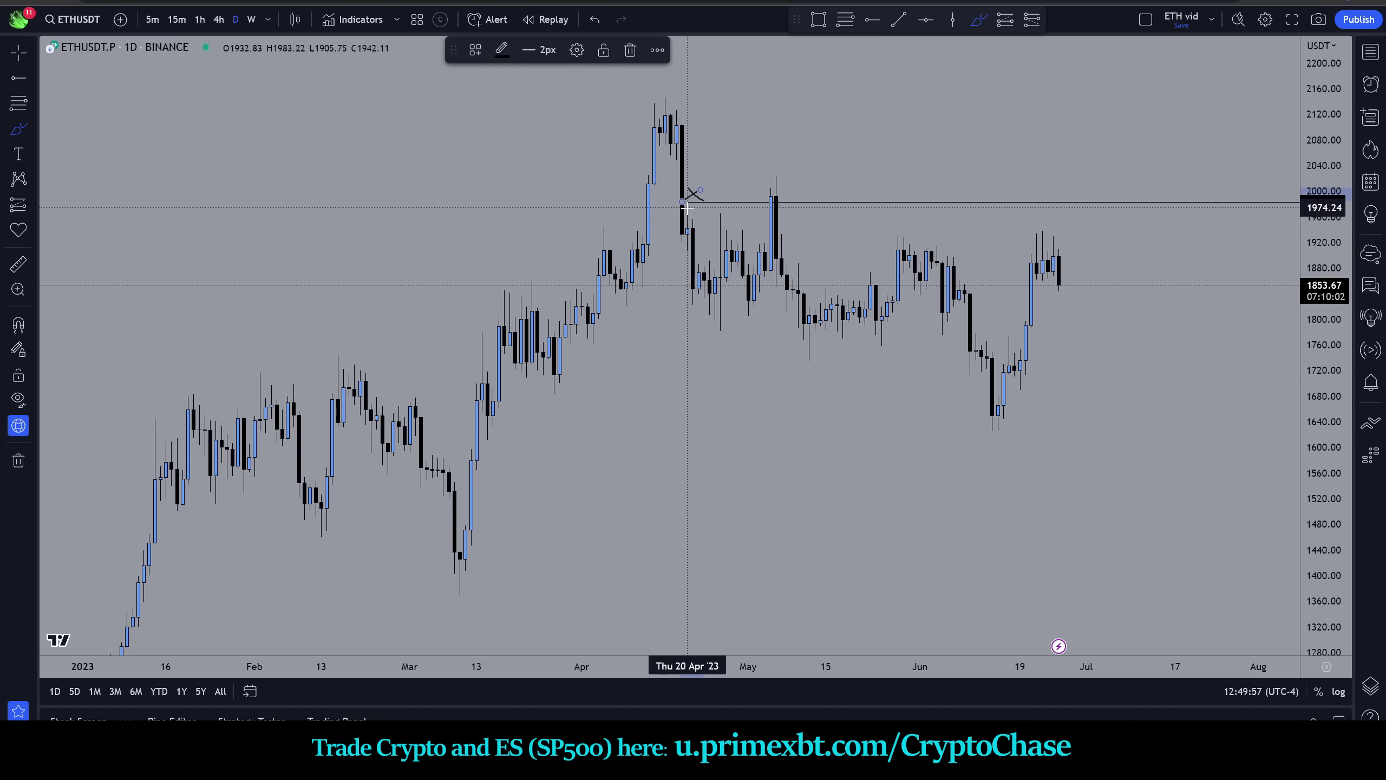
key("ctrl+z")
key("ctrl+z")
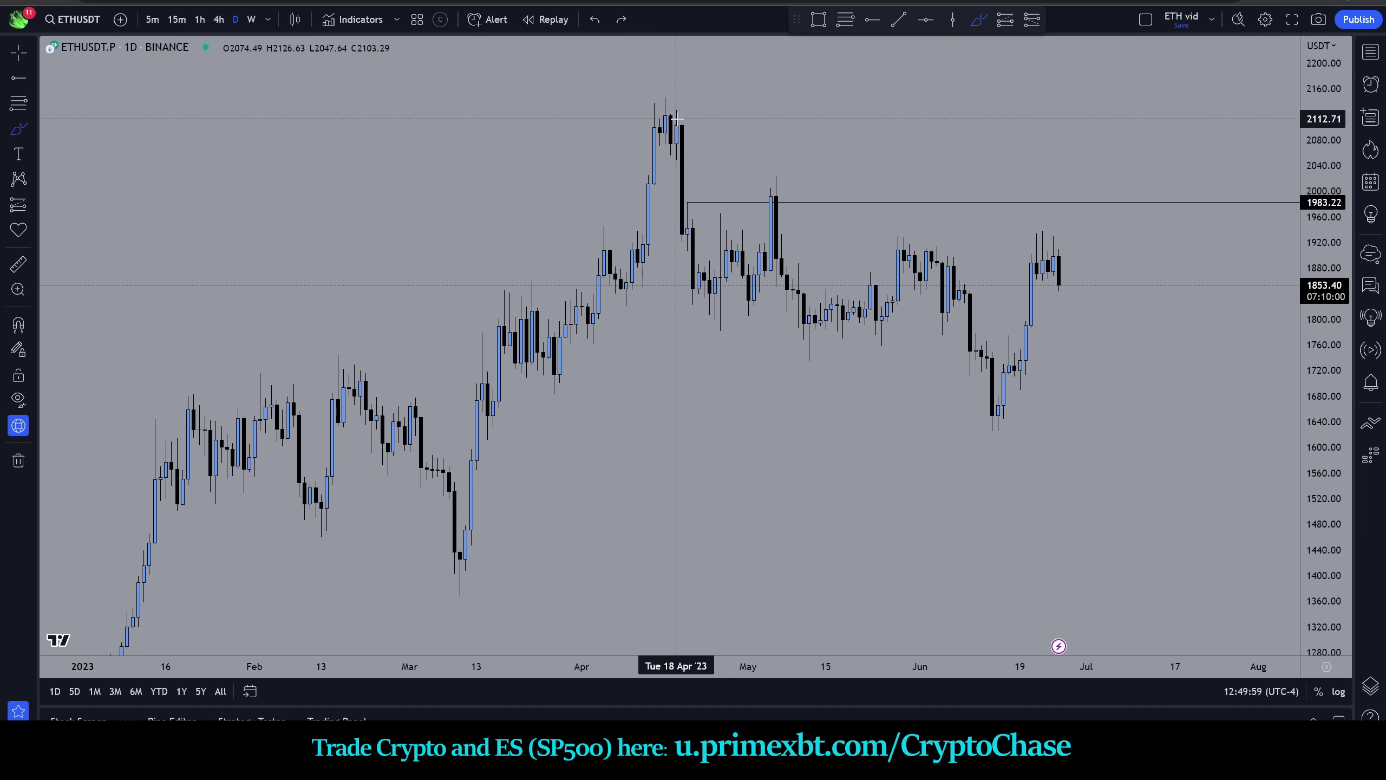
- Brush an X and a horizontal line at about 2150 over the April 2023 peak, and undo these strokes
mouse_move(672, 122)
left_mouse_down()
mouse_move(698, 125)
mouse_move(698, 107)
mouse_move(655, 99)
left_mouse_up()
key("ctrl+z")
left_click_drag(621, 94, 846, 93)
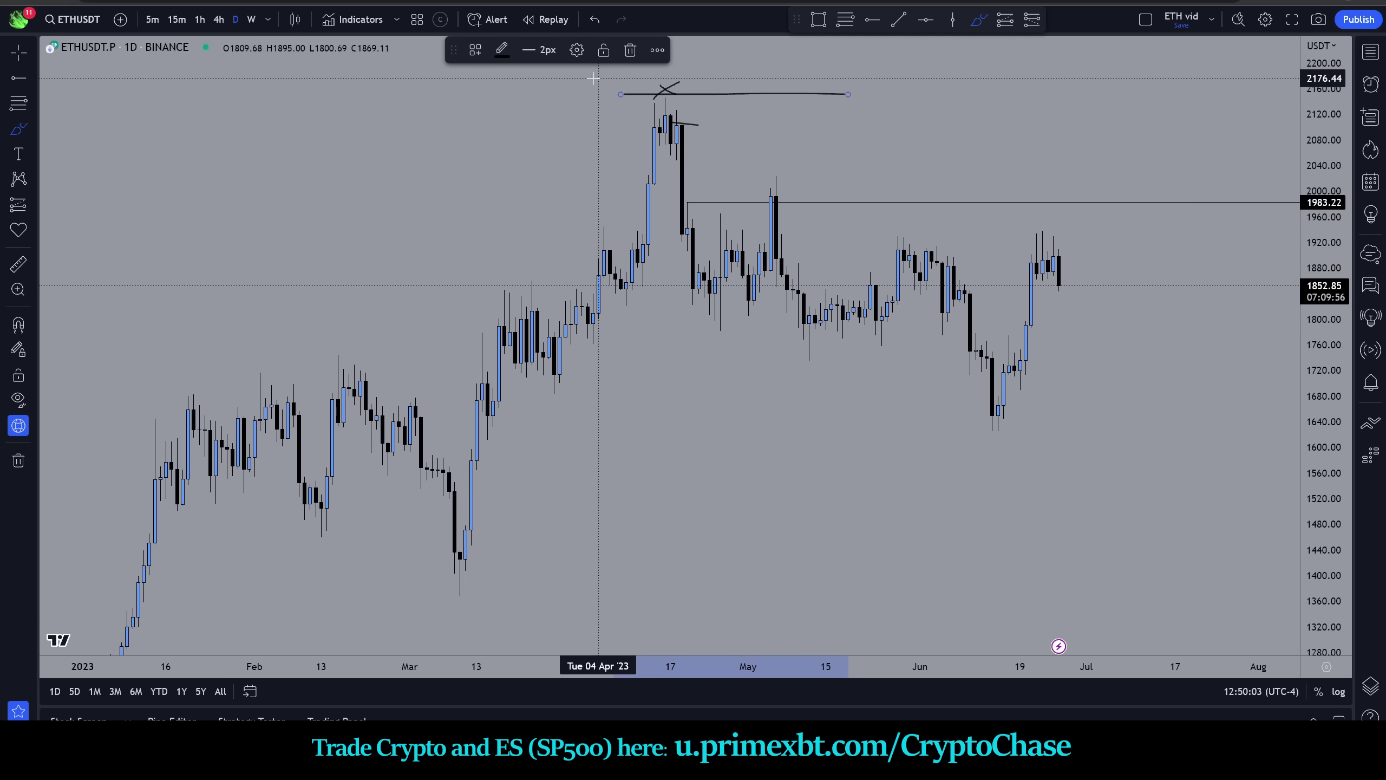
key("ctrl+z")
key("ctrl+z")
key("ctrl+z")
key("ctrl+z")
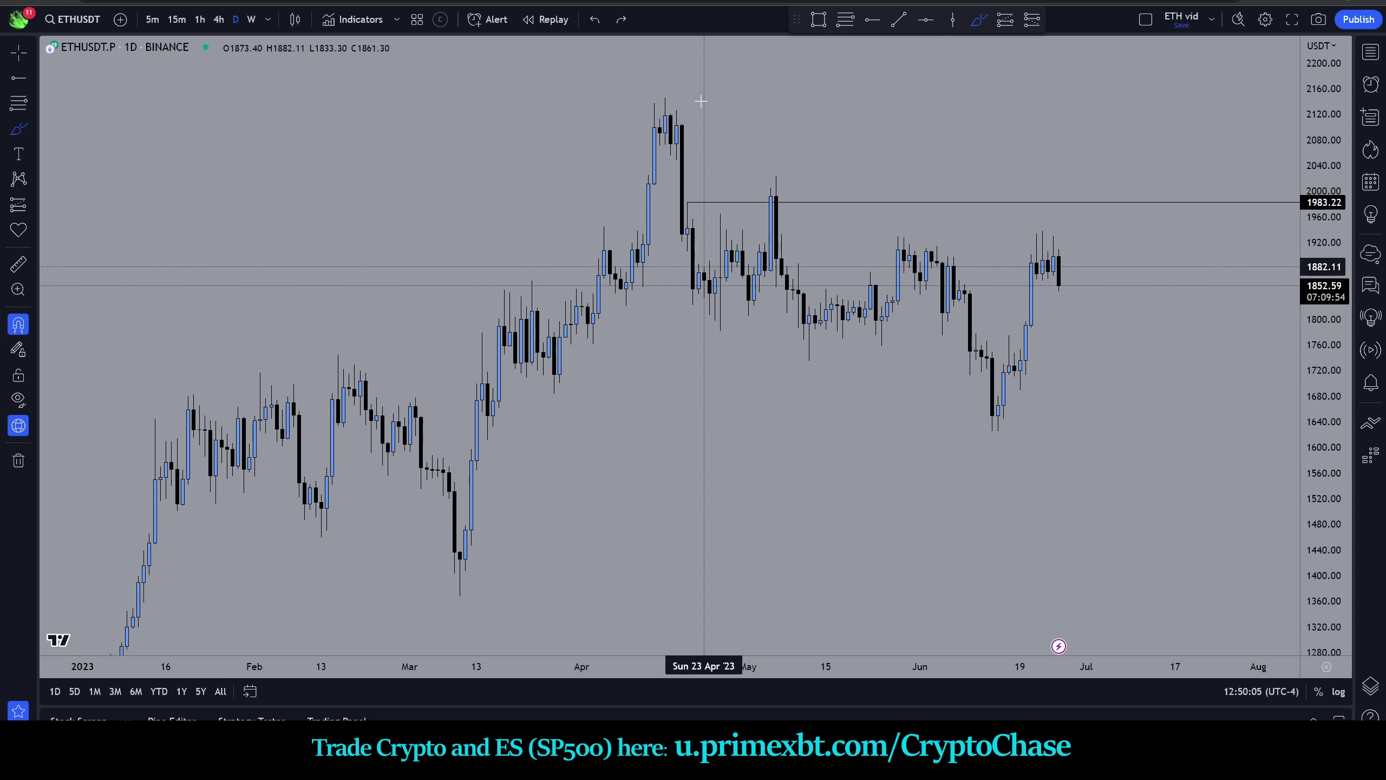
left_click_drag(627, 96, 694, 96)
key("ctrl+z")
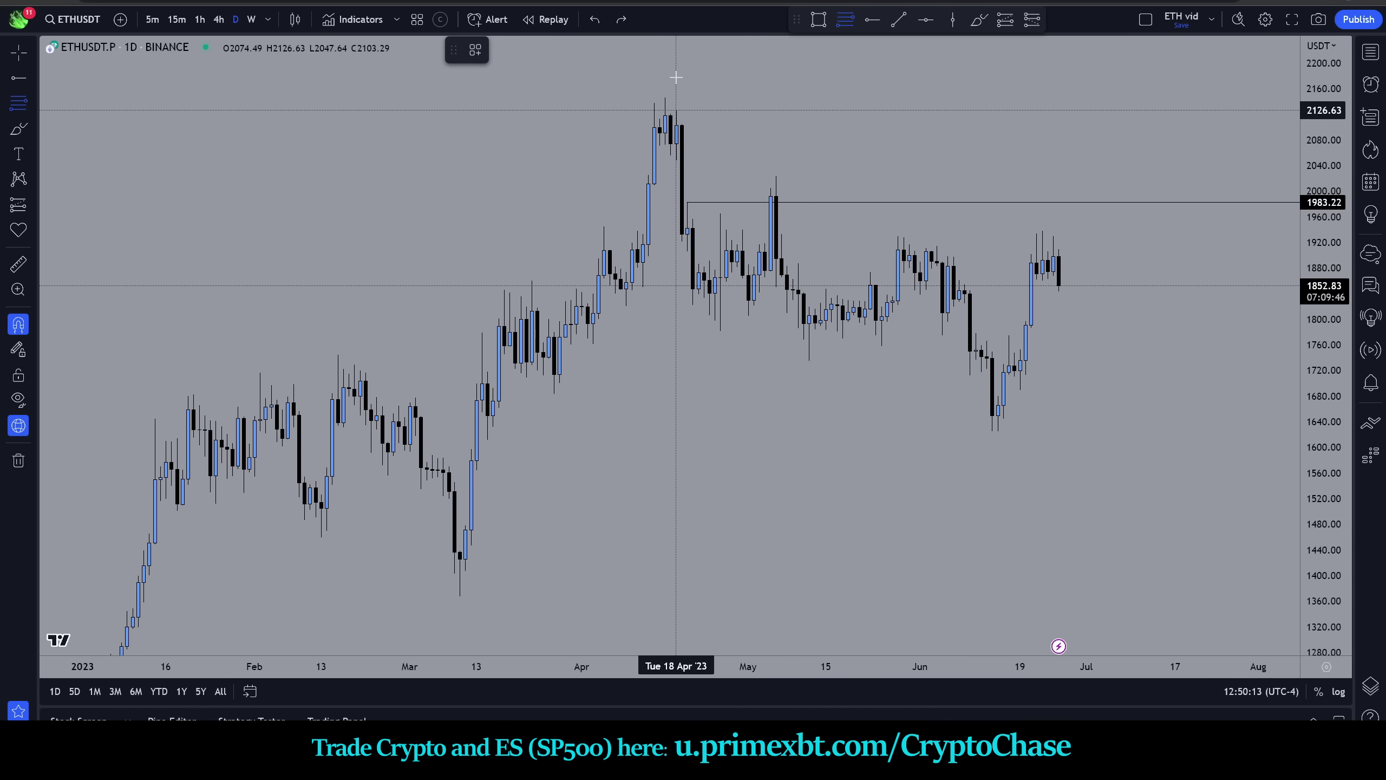
- Draw a Fibonacci retracement from the 18 April high at 2126.63 down to the late April low, and delete it
left_click(675, 110)
left_click(803, 330)
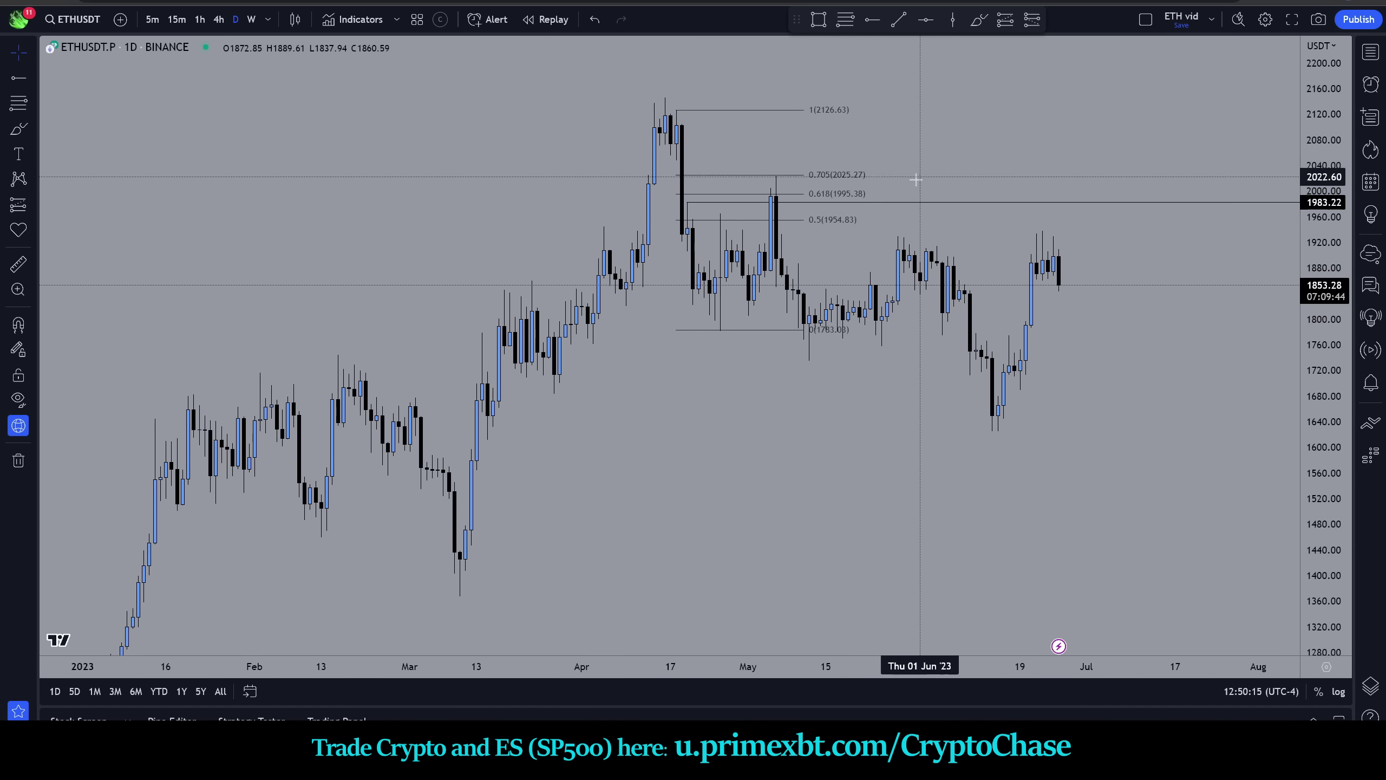
left_click(824, 196)
key("Delete")
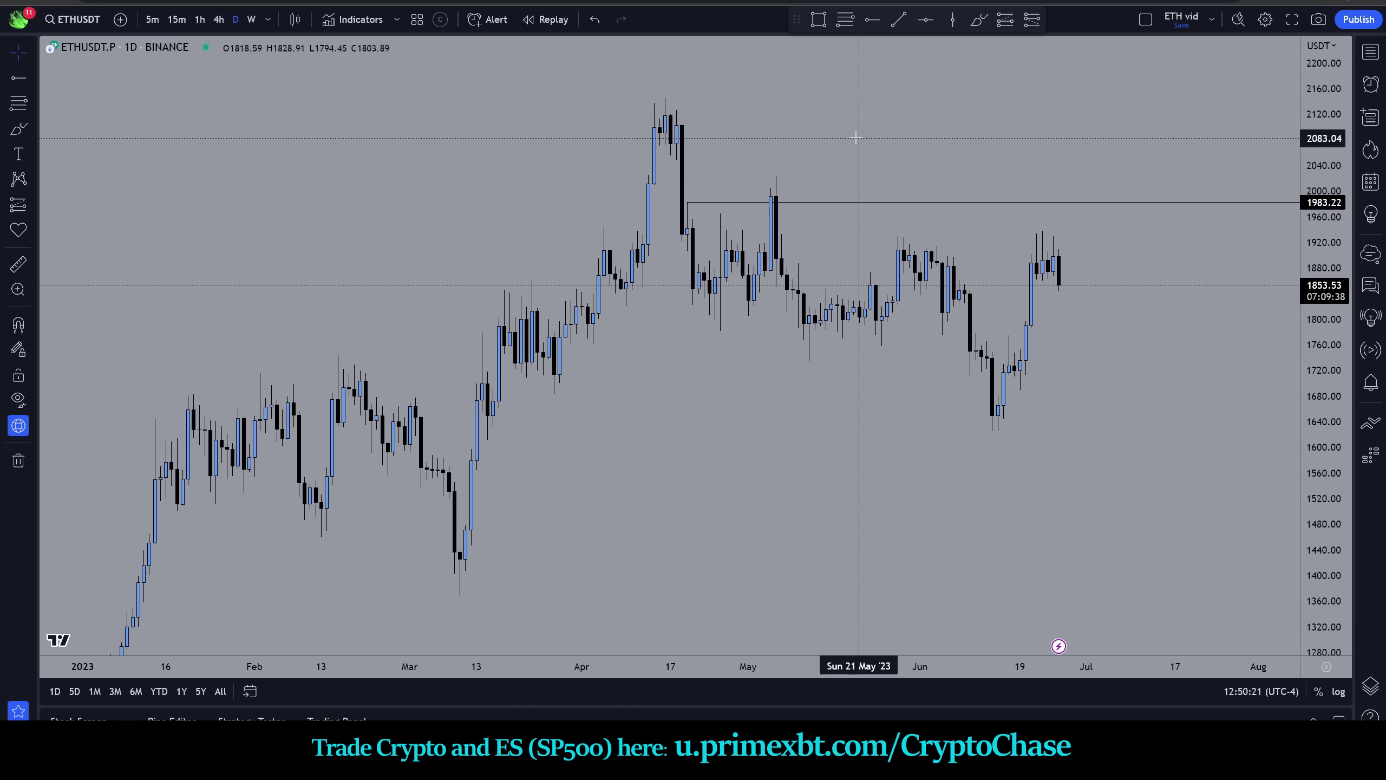
- Circle the area above the April 2023 peak, between about 2140 and 2200, with the brush, and undo the circle
left_click(980, 24)
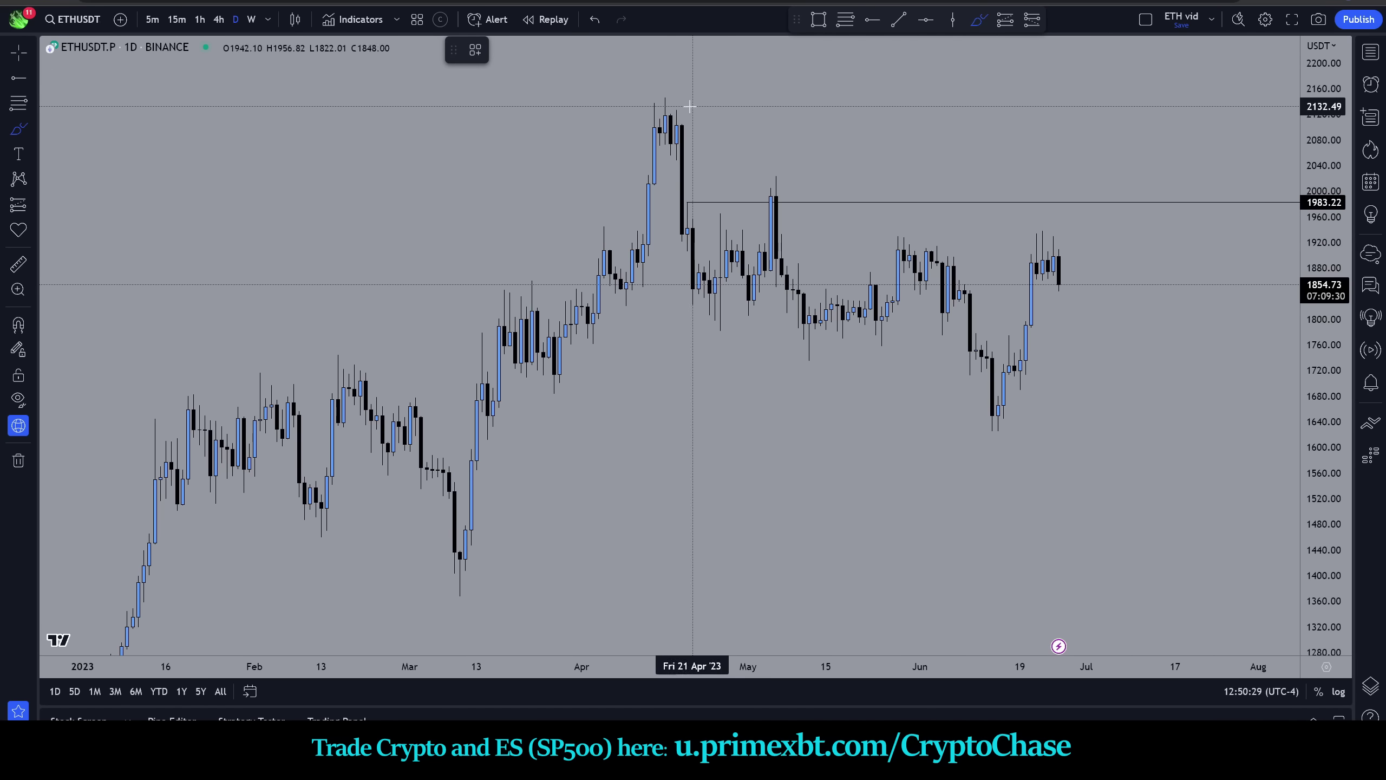
mouse_move(643, 87)
left_mouse_down()
mouse_move(715, 85)
mouse_move(628, 97)
mouse_move(682, 61)
left_mouse_up()
key("ctrl+z")
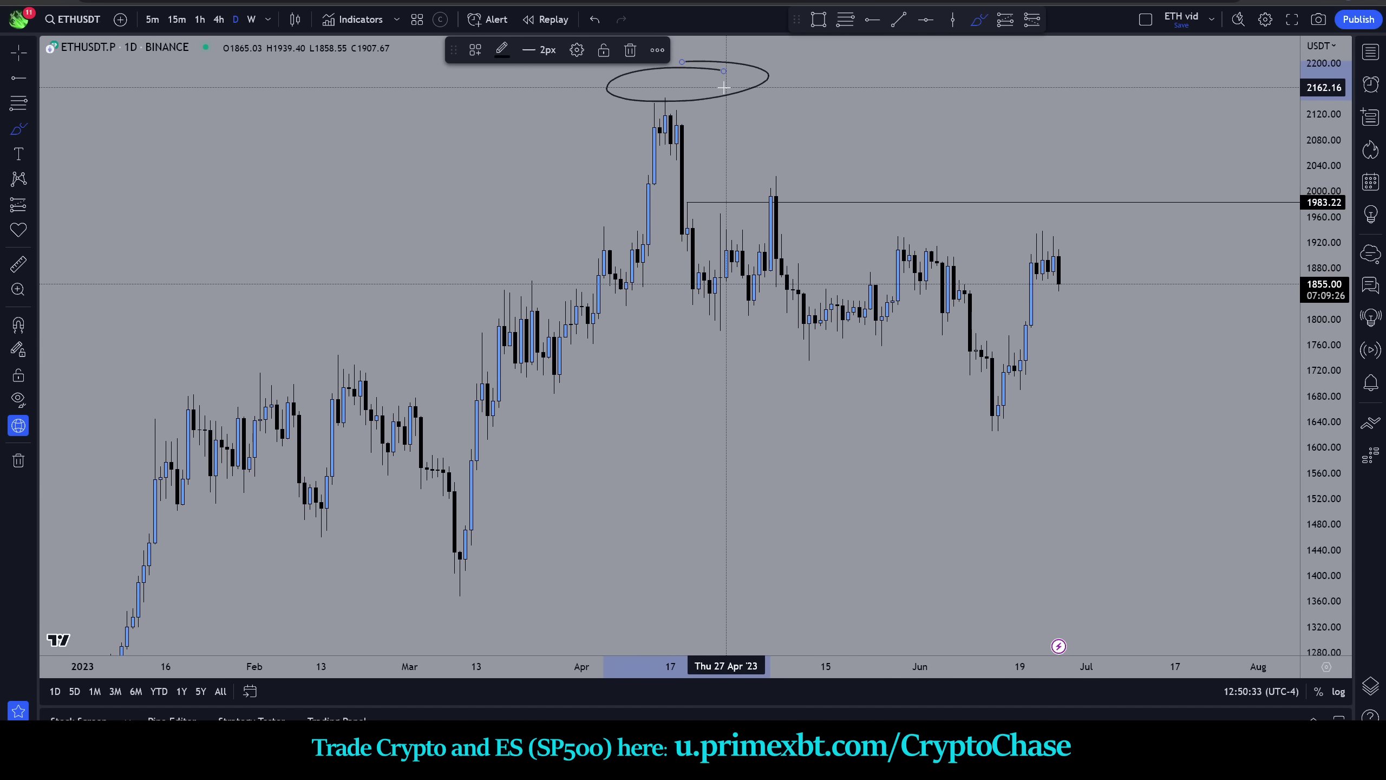
key("ctrl")
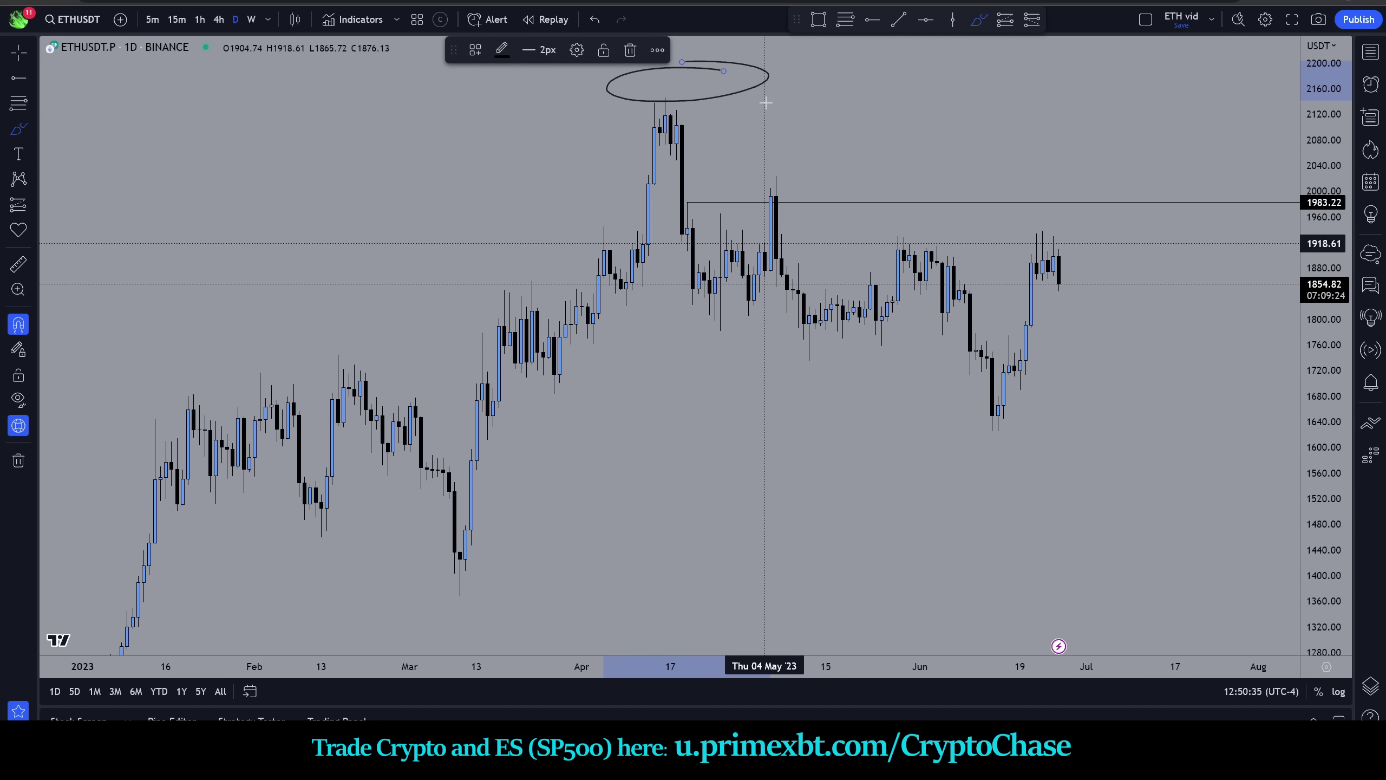
key("ctrl+z")
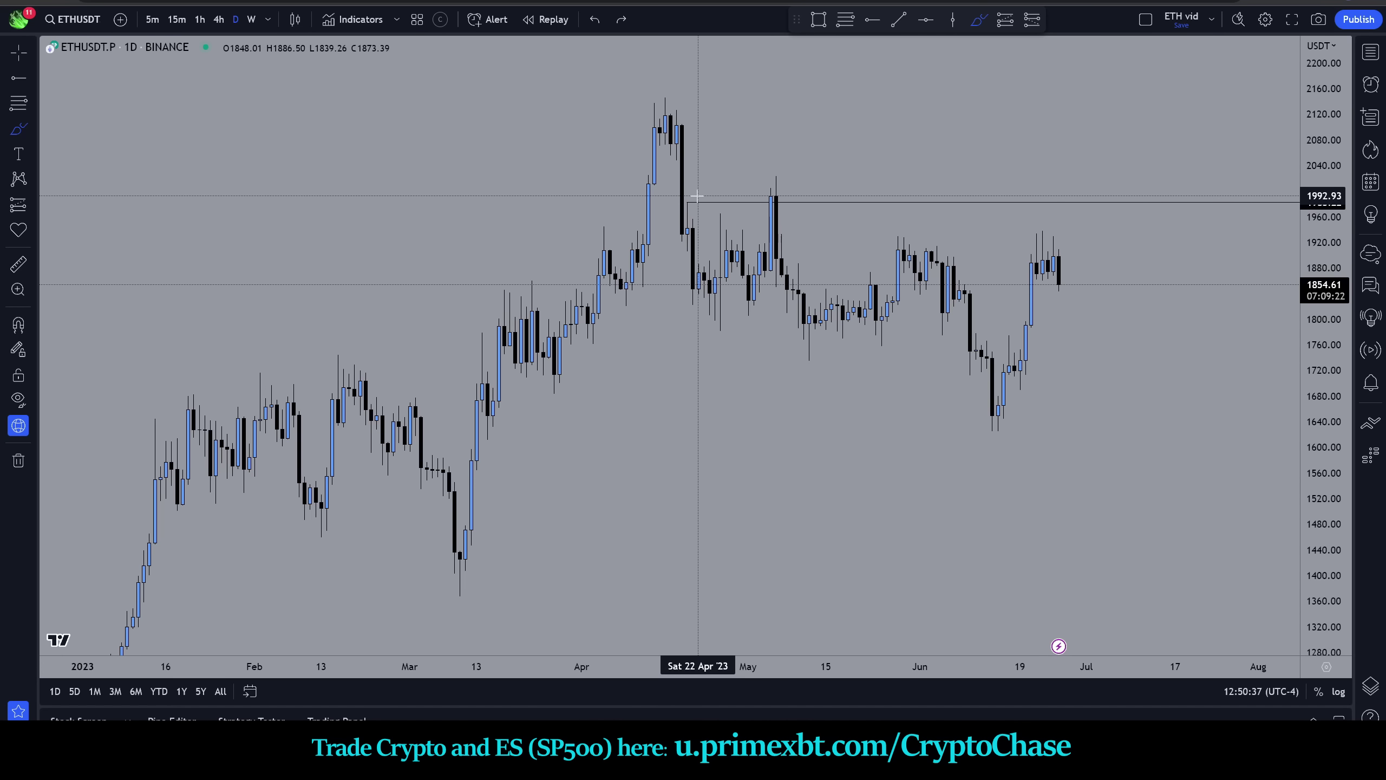
- Brush a horizontal line at about 2040 and a curved stroke along the 1983.22 ray, and undo both
left_click_drag(699, 187, 809, 166)
key("ctrl+z")
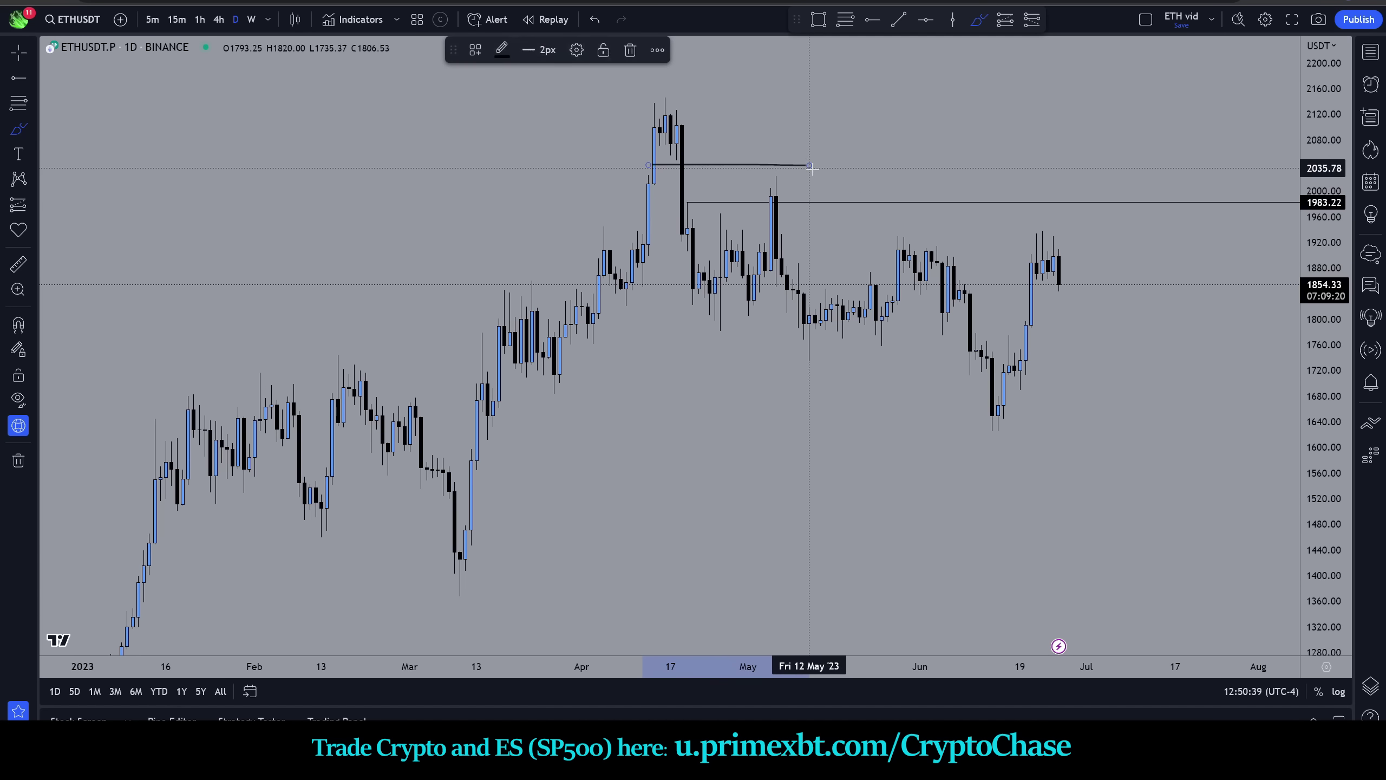
left_click_drag(650, 198, 865, 191)
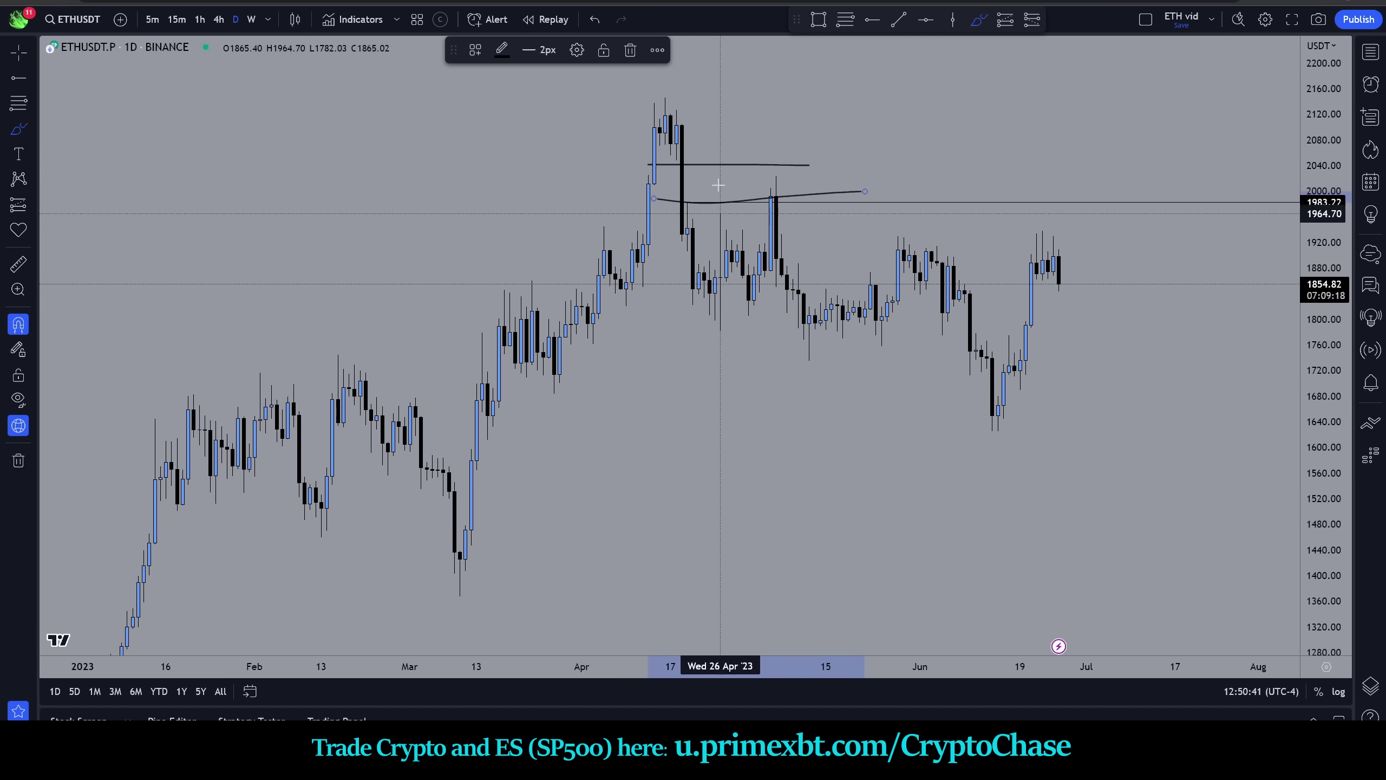
key("ctrl+z")
key("ctrl+z")
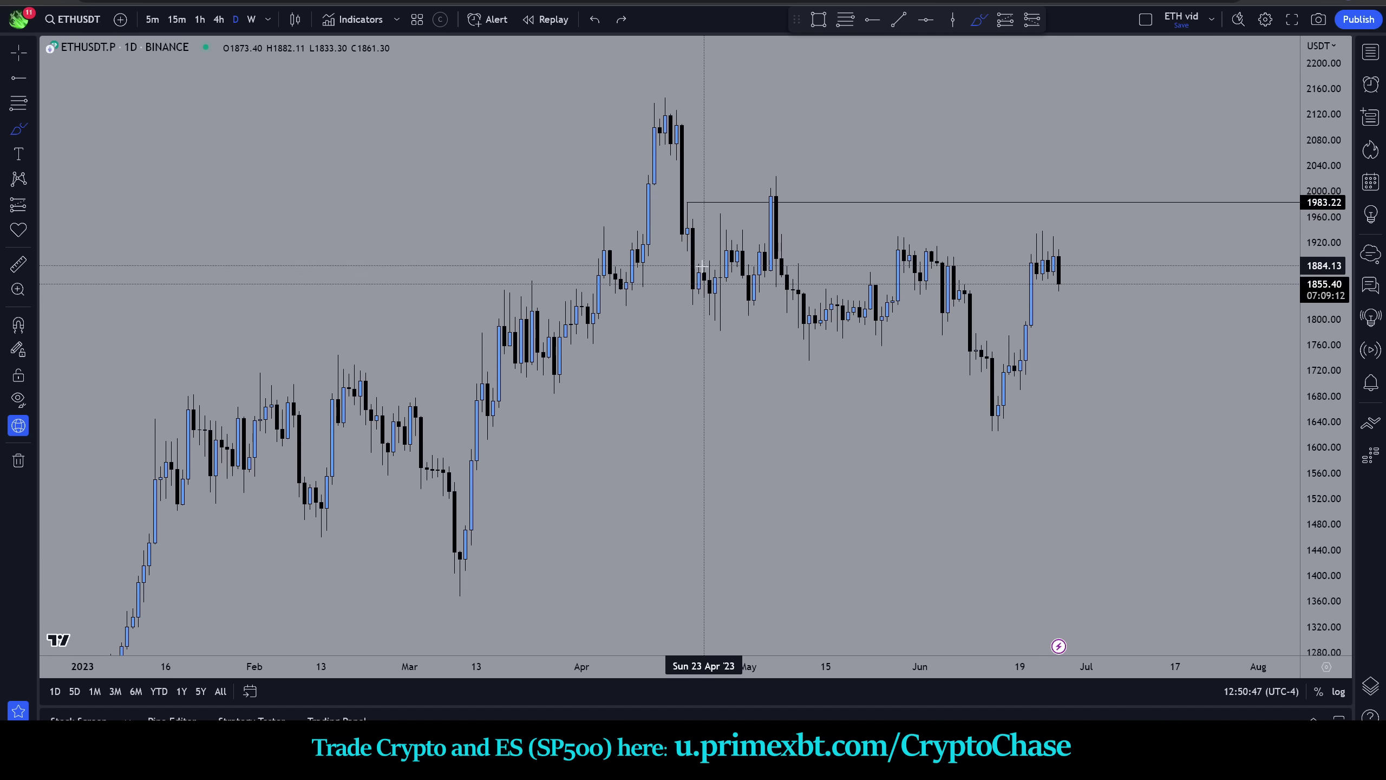
- Brush short horizontal strokes at about 2110 across the April 2023 peak candles, and undo them
mouse_move(688, 115)
left_mouse_down()
mouse_move(667, 156)
mouse_move(652, 118)
mouse_move(702, 127)
mouse_move(664, 120)
left_mouse_up()
key("ctrl+z")
key("ctrl+z")
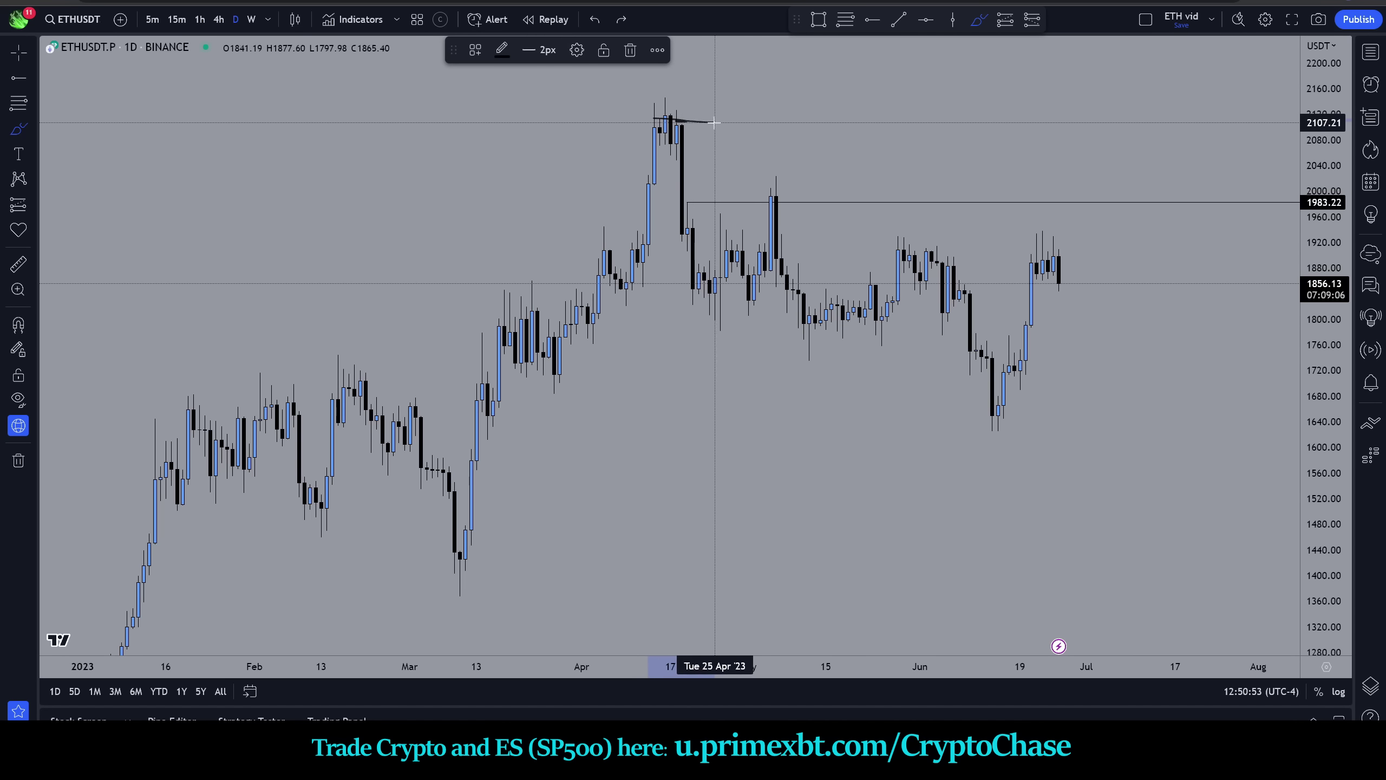
key("ctrl+z")
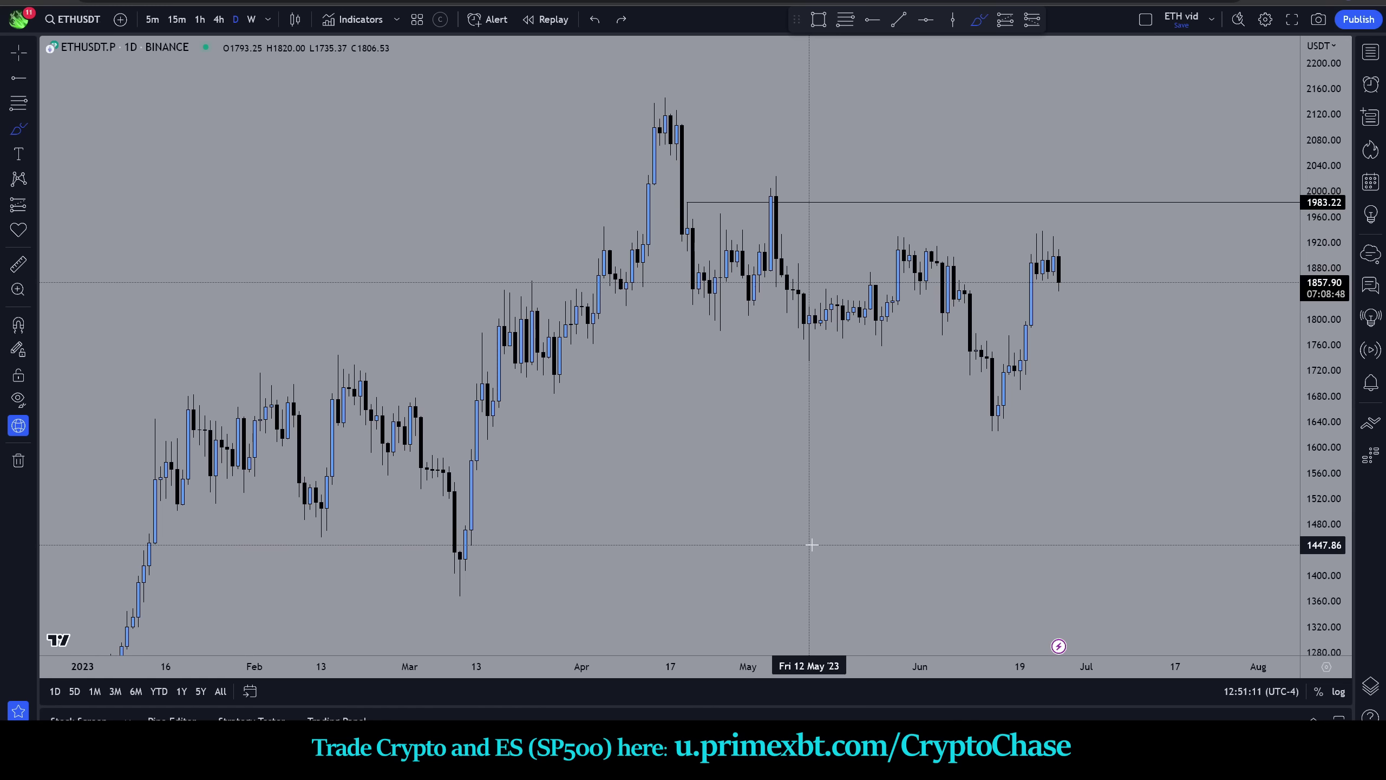
- Sketch a rising price path from an equal-lows base below the May candles, underline its lows, and undo the sketch
mouse_move(791, 526)
left_mouse_down()
mouse_move(831, 531)
mouse_move(833, 436)
mouse_move(856, 497)
mouse_move(876, 391)
left_mouse_up()
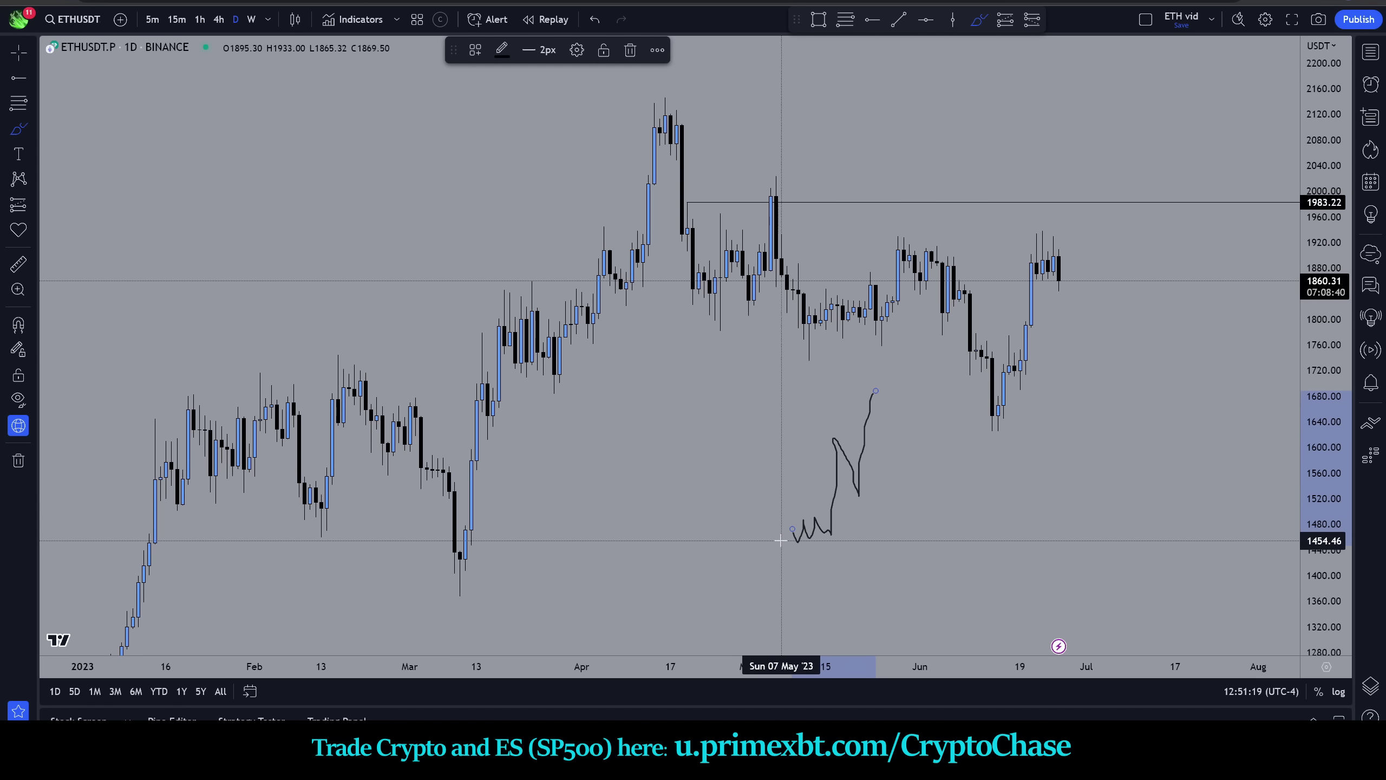
left_click_drag(776, 540, 859, 536)
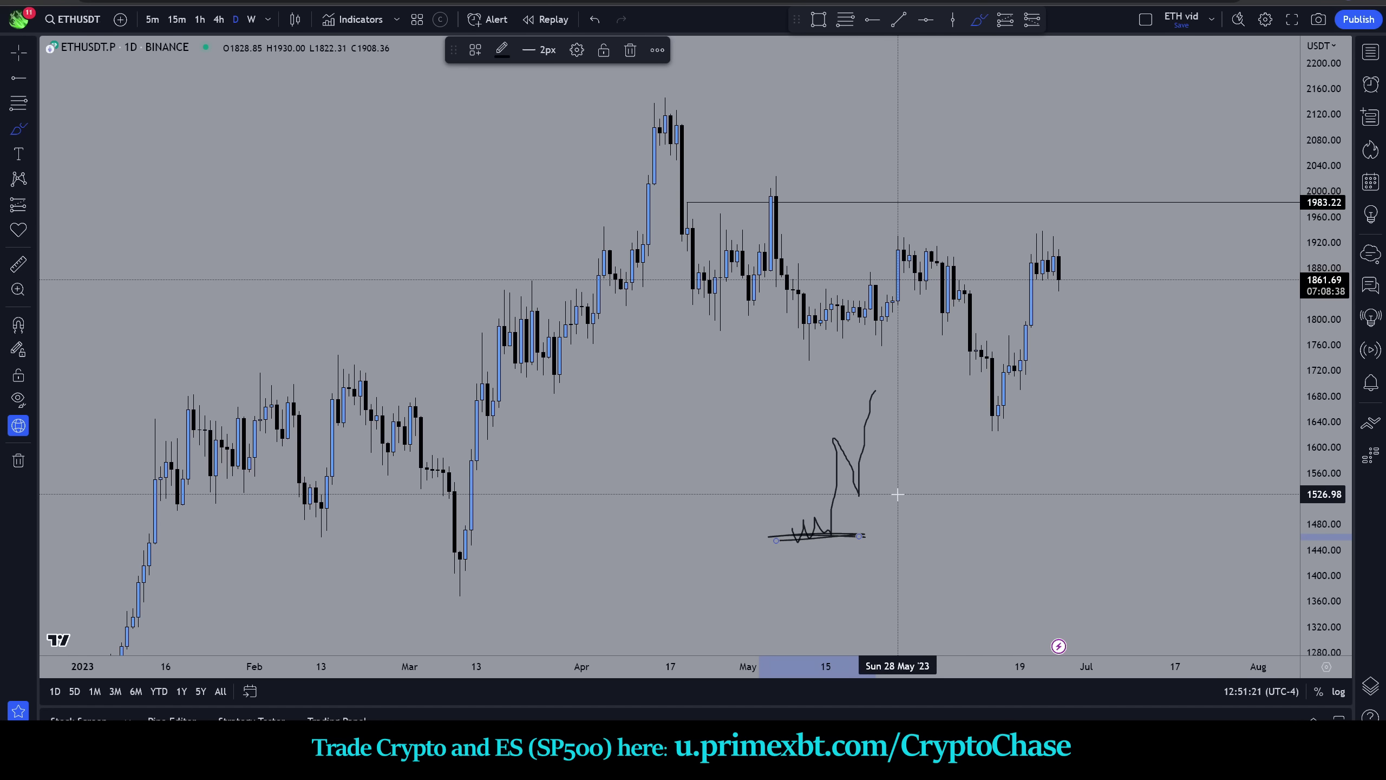
key("ctrl+z")
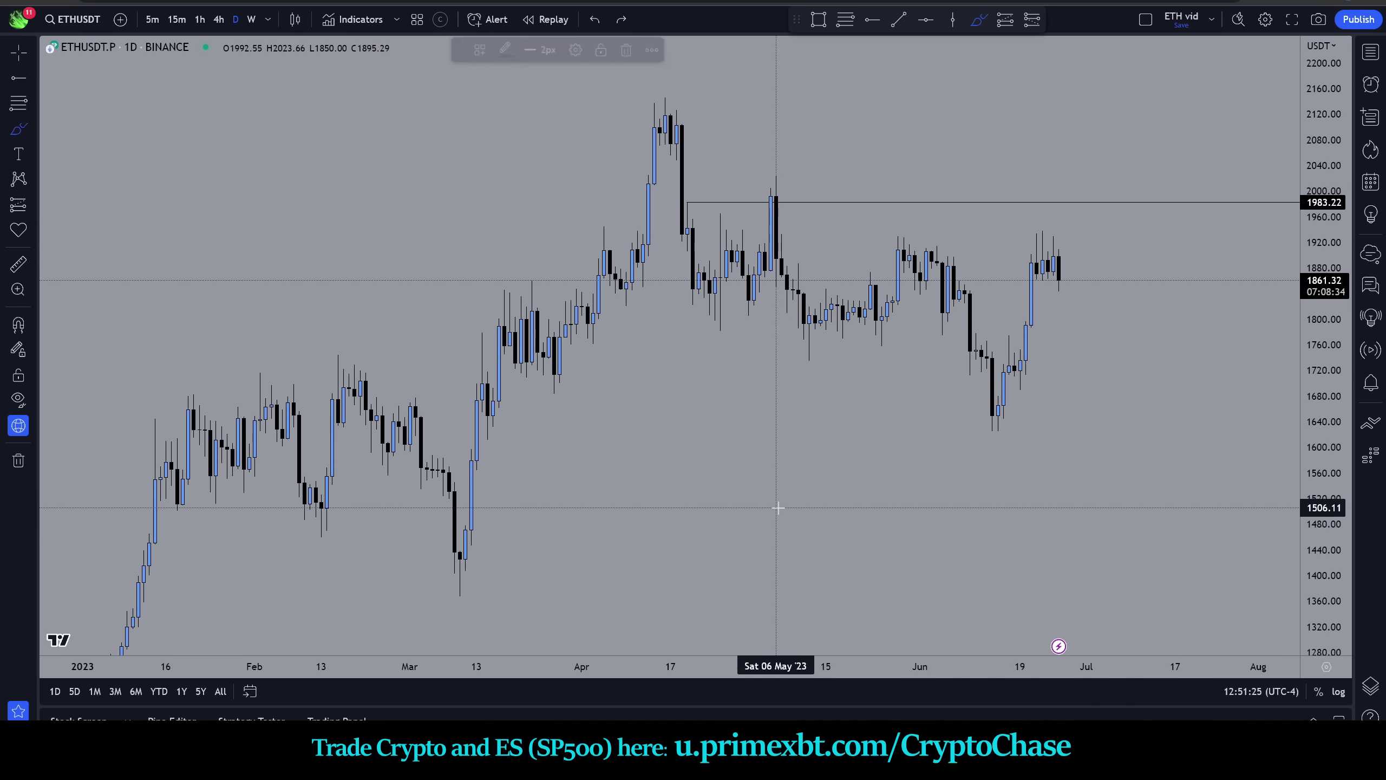
- Sketch a choppy price path that sweeps a low before rallying, mark an X beneath that low, and undo the X
mouse_move(777, 509)
left_mouse_down()
mouse_move(872, 519)
mouse_move(882, 435)
mouse_move(896, 475)
mouse_move(909, 414)
left_mouse_up()
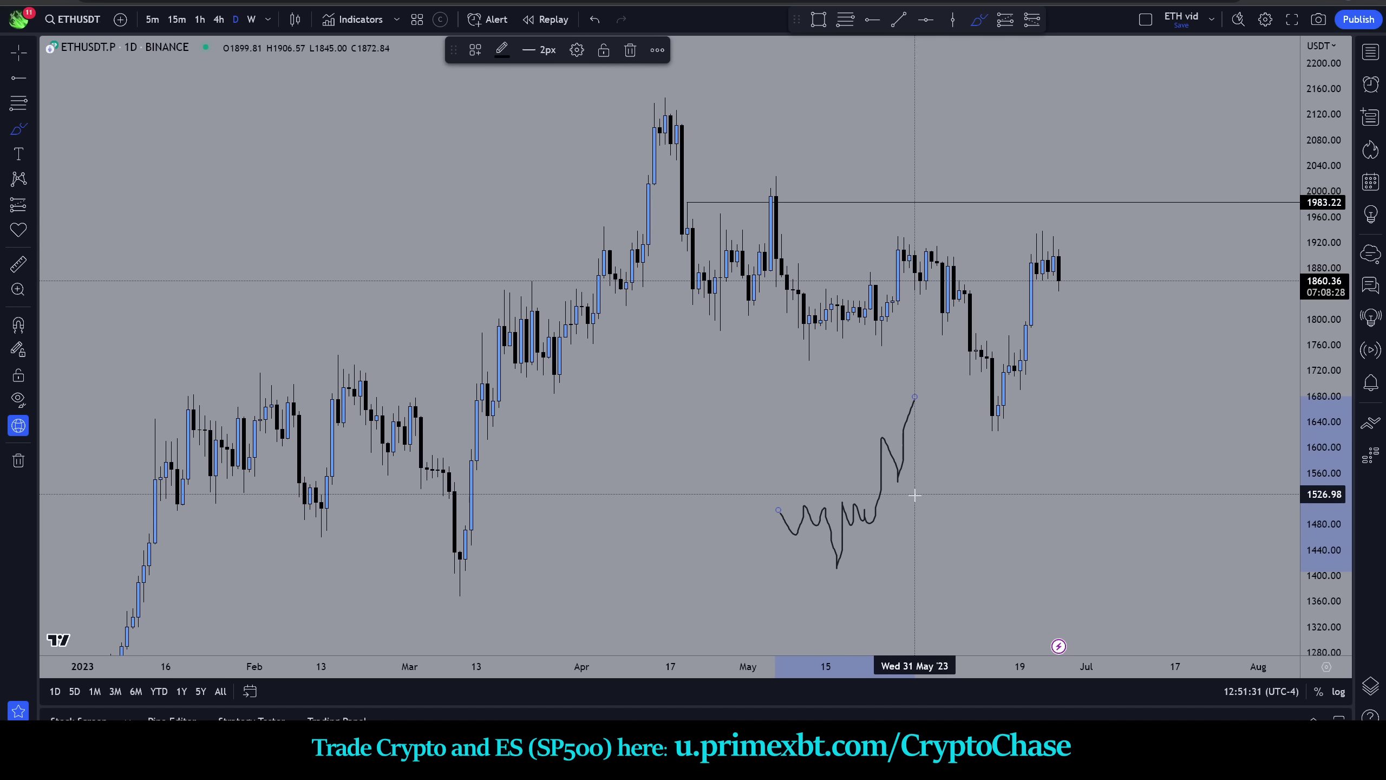
mouse_move(832, 572)
left_mouse_down()
mouse_move(847, 589)
mouse_move(820, 594)
left_mouse_up()
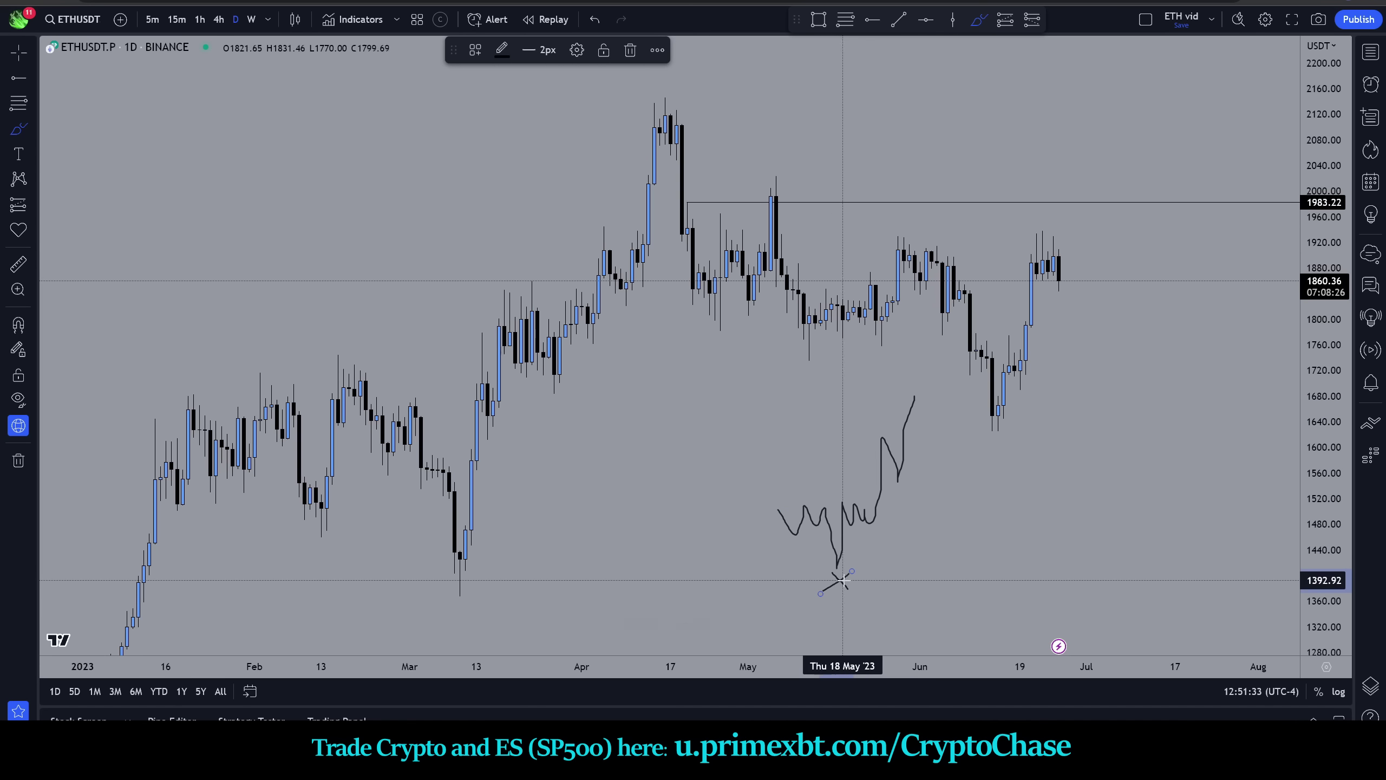
key("ctrl+z")
key("ctrl+z")
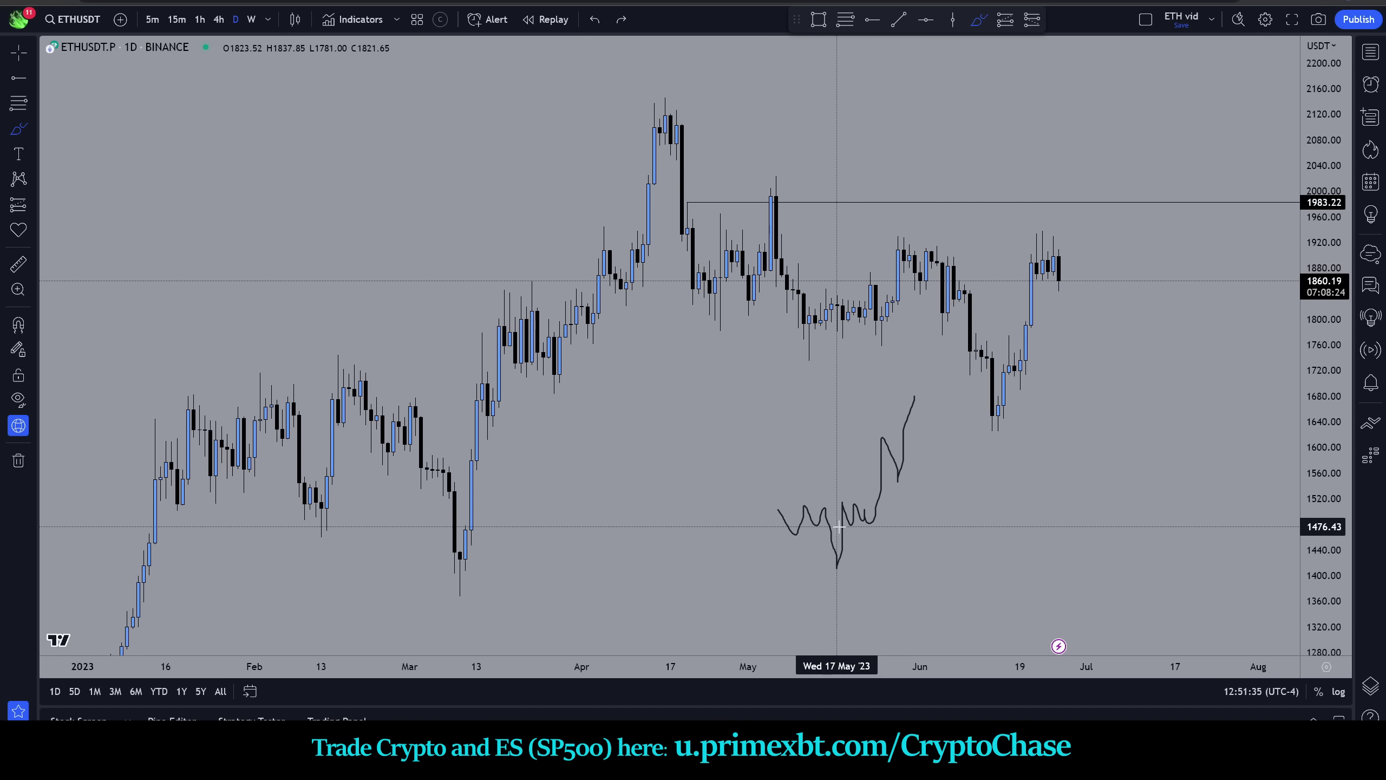
- Shade the base zone of the sketched path and add a retest bouncing from it, and undo the whole sketch
mouse_move(837, 525)
left_mouse_down()
mouse_move(918, 505)
mouse_move(837, 507)
left_mouse_up()
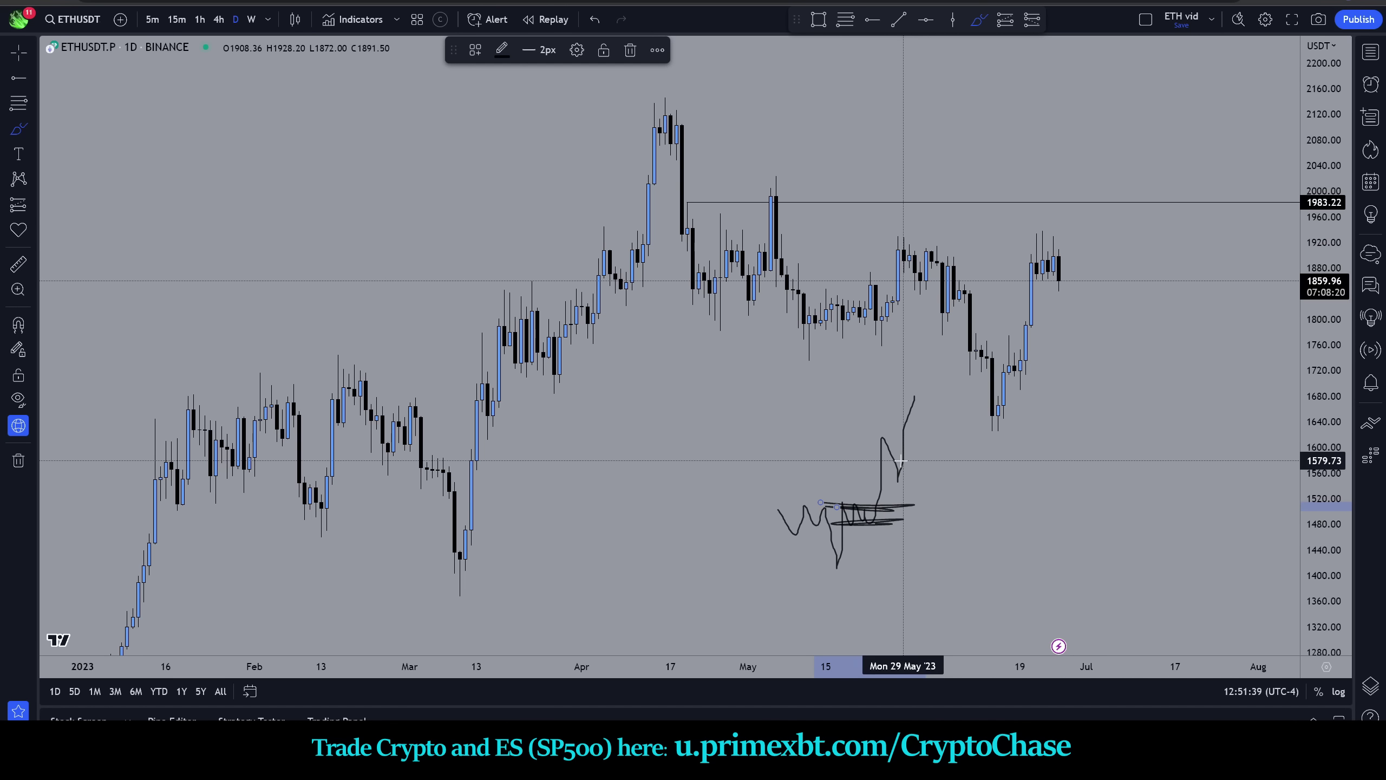
left_click_drag(903, 462, 920, 517)
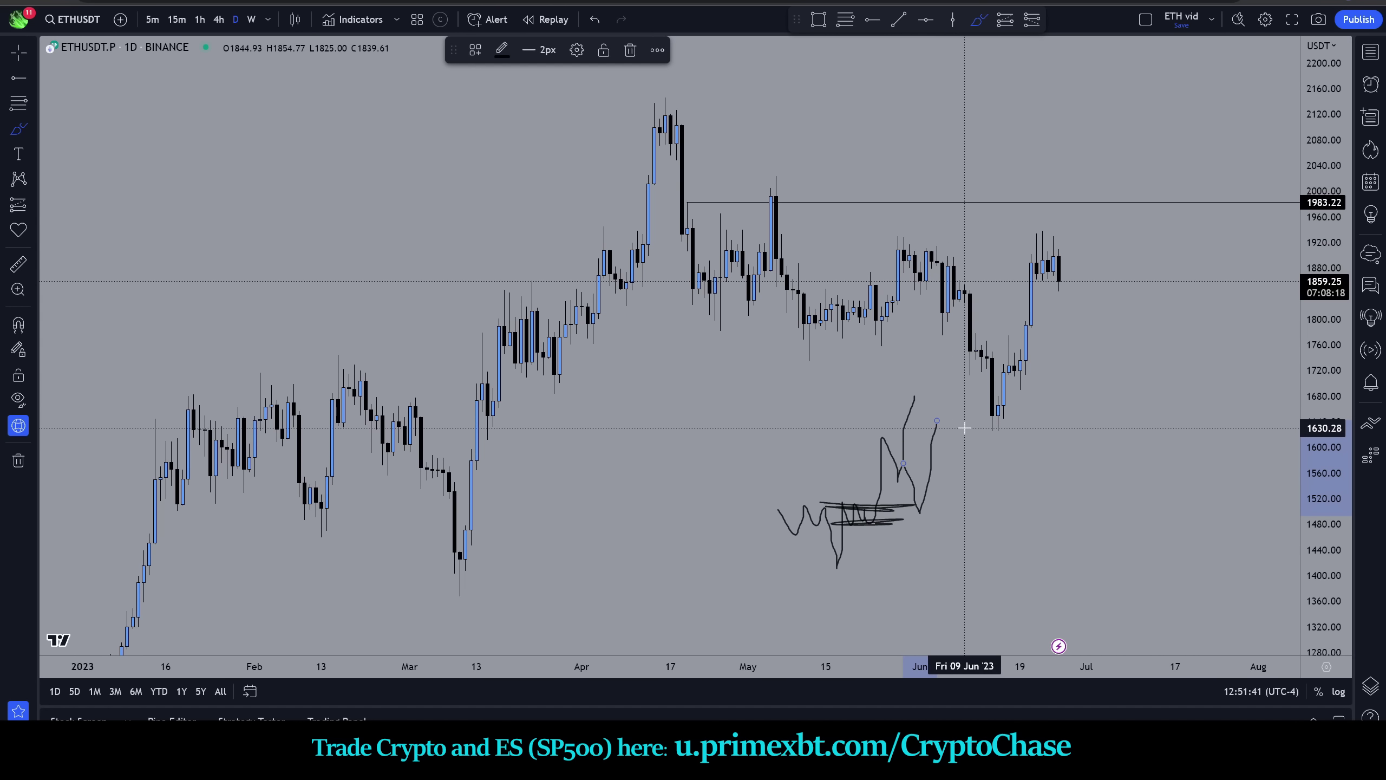
key("ctrl+z")
key("ctrl+z")
key("ctrl+z")
key("ctrl+z")
key("ctrl+z")
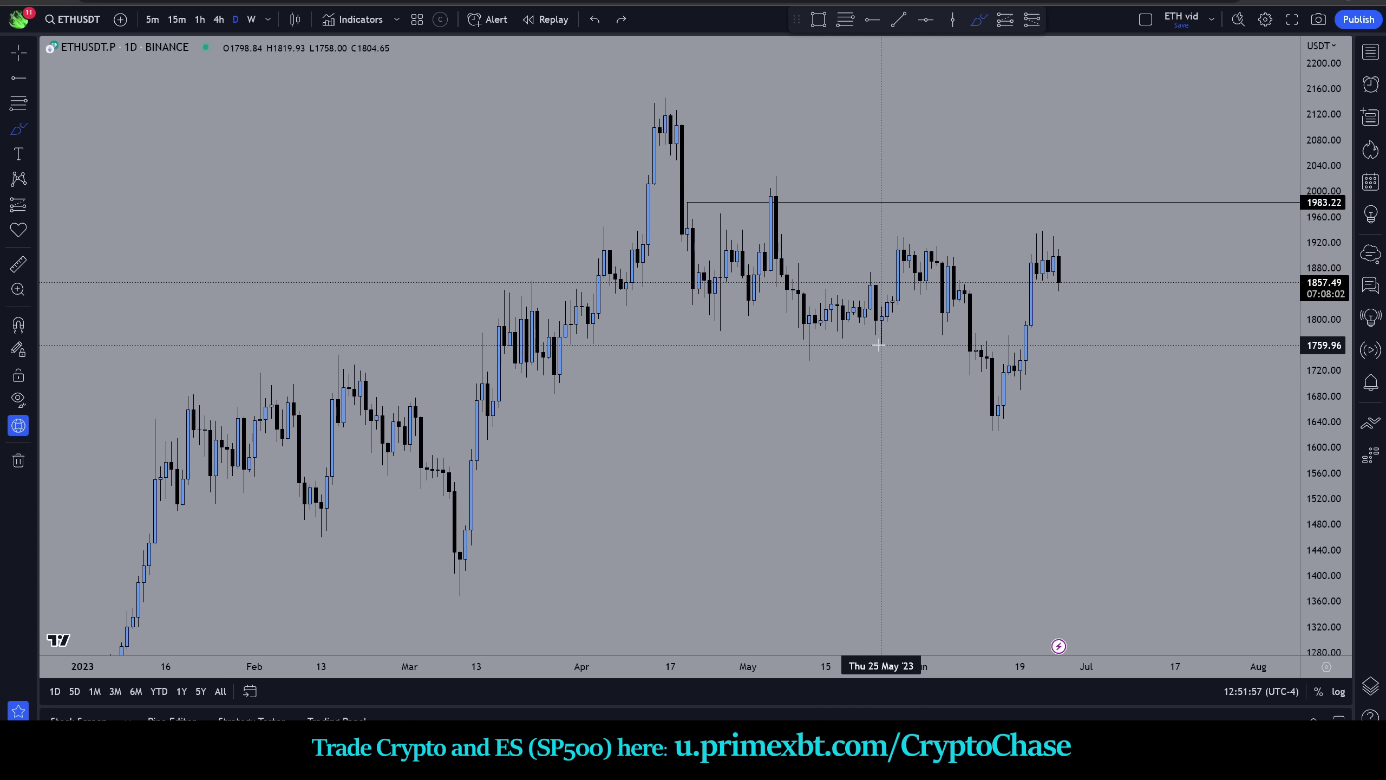
- Circle the April 2023 drop and the peak candles above it with the brush, and undo both circles
mouse_move(704, 193)
left_mouse_down()
mouse_move(682, 100)
mouse_move(666, 230)
mouse_move(710, 186)
left_mouse_up()
mouse_move(672, 108)
left_mouse_down()
mouse_move(697, 123)
mouse_move(677, 113)
left_mouse_up()
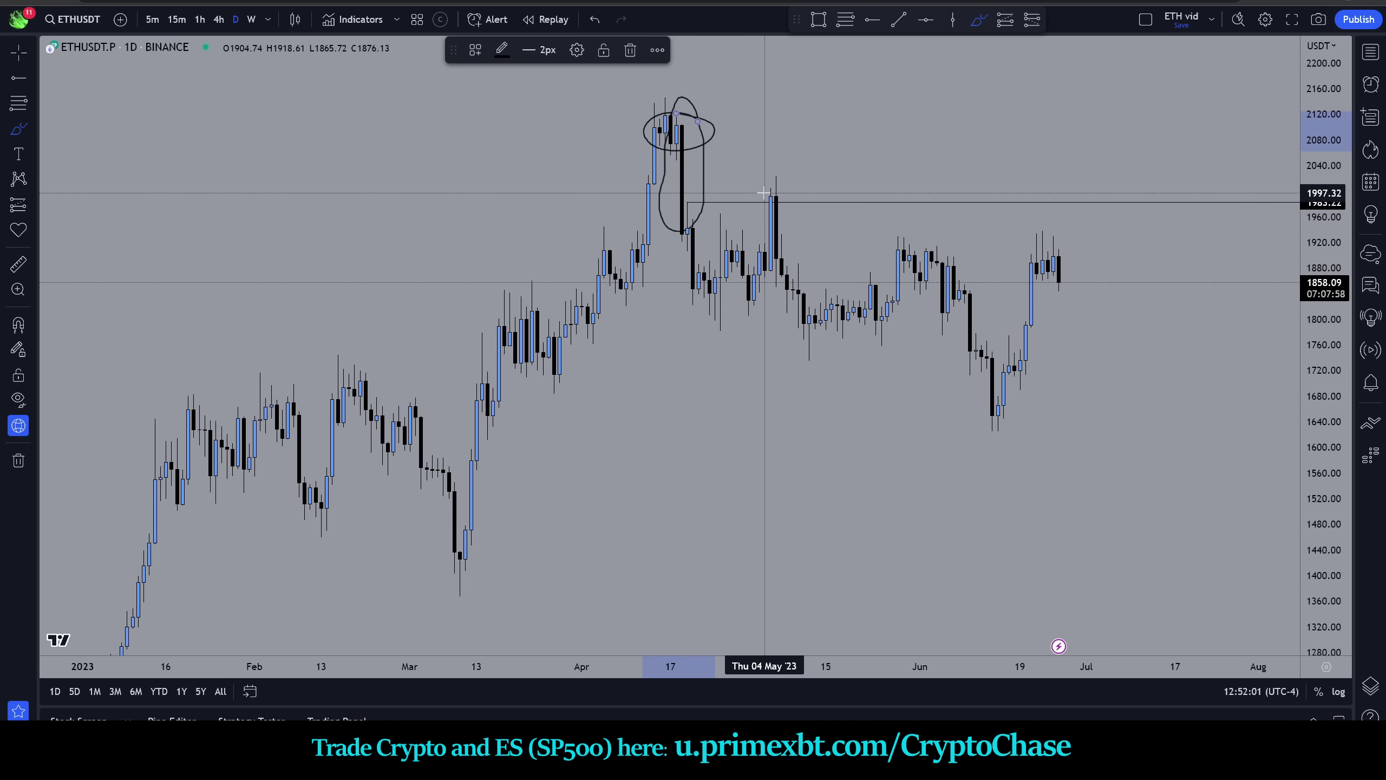
key("ctrl+z")
key("ctrl+z")
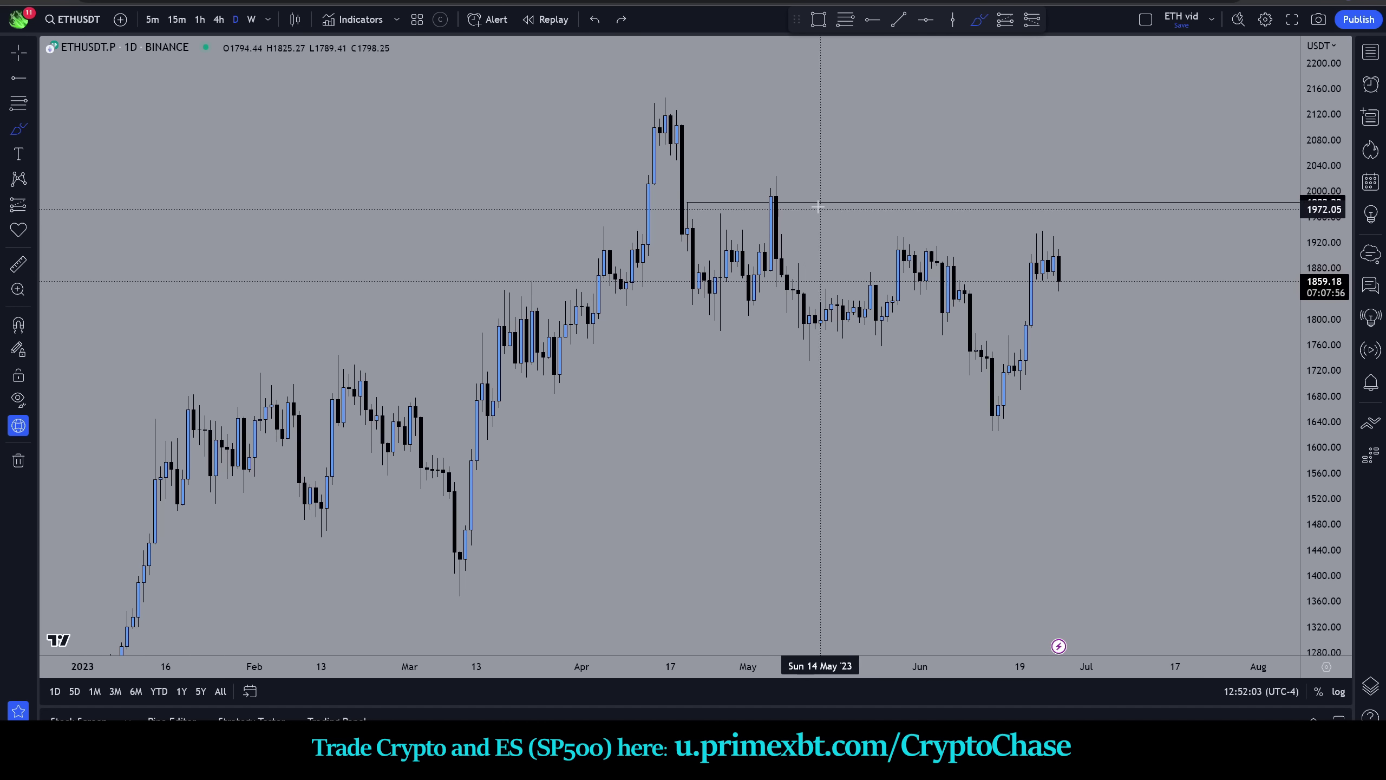
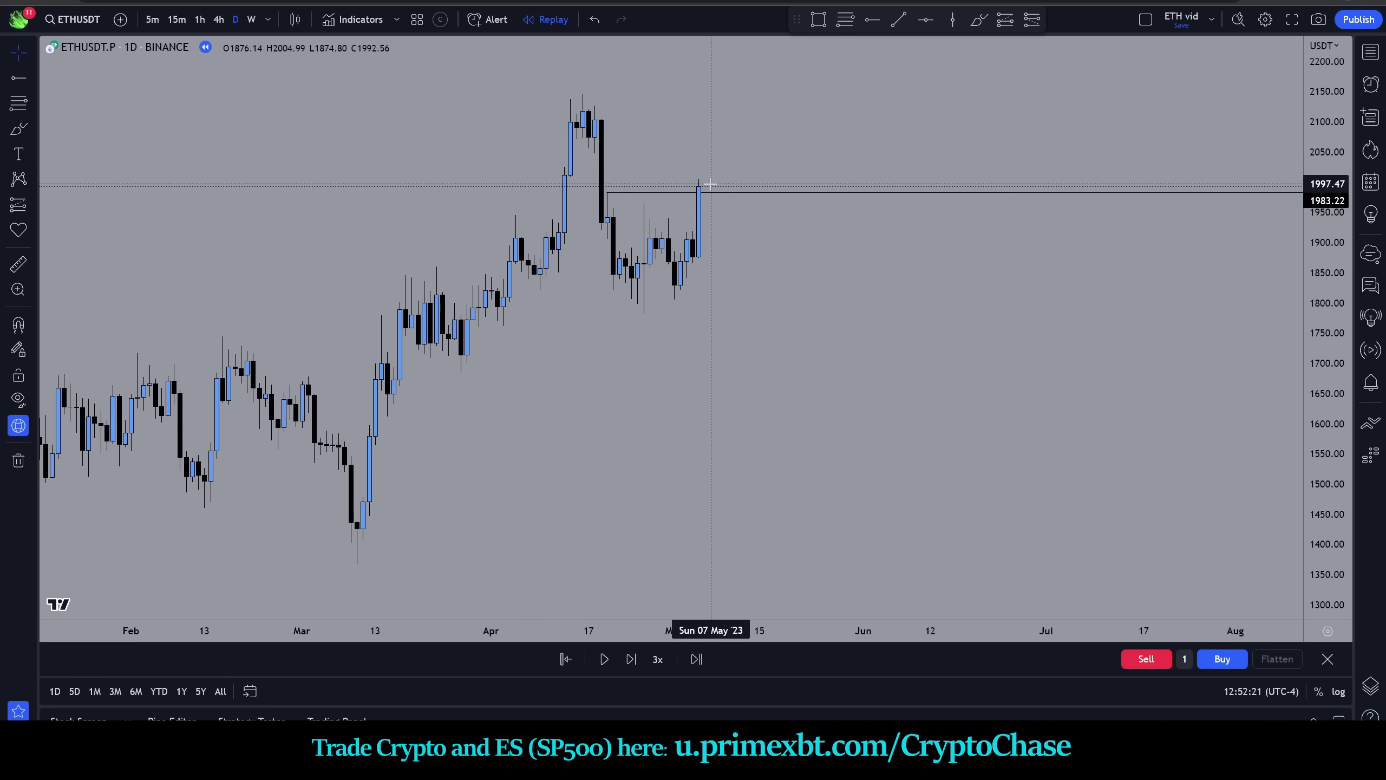
- Draw a shaded rectangle from 1874.80 to 1918.61 beside the last rally candle, extending it to 10 June 2023
left_click_drag(1320, 371, 1321, 198)
left_click_drag(864, 284, 883, 367)
scroll(813, 333, "up", 1)
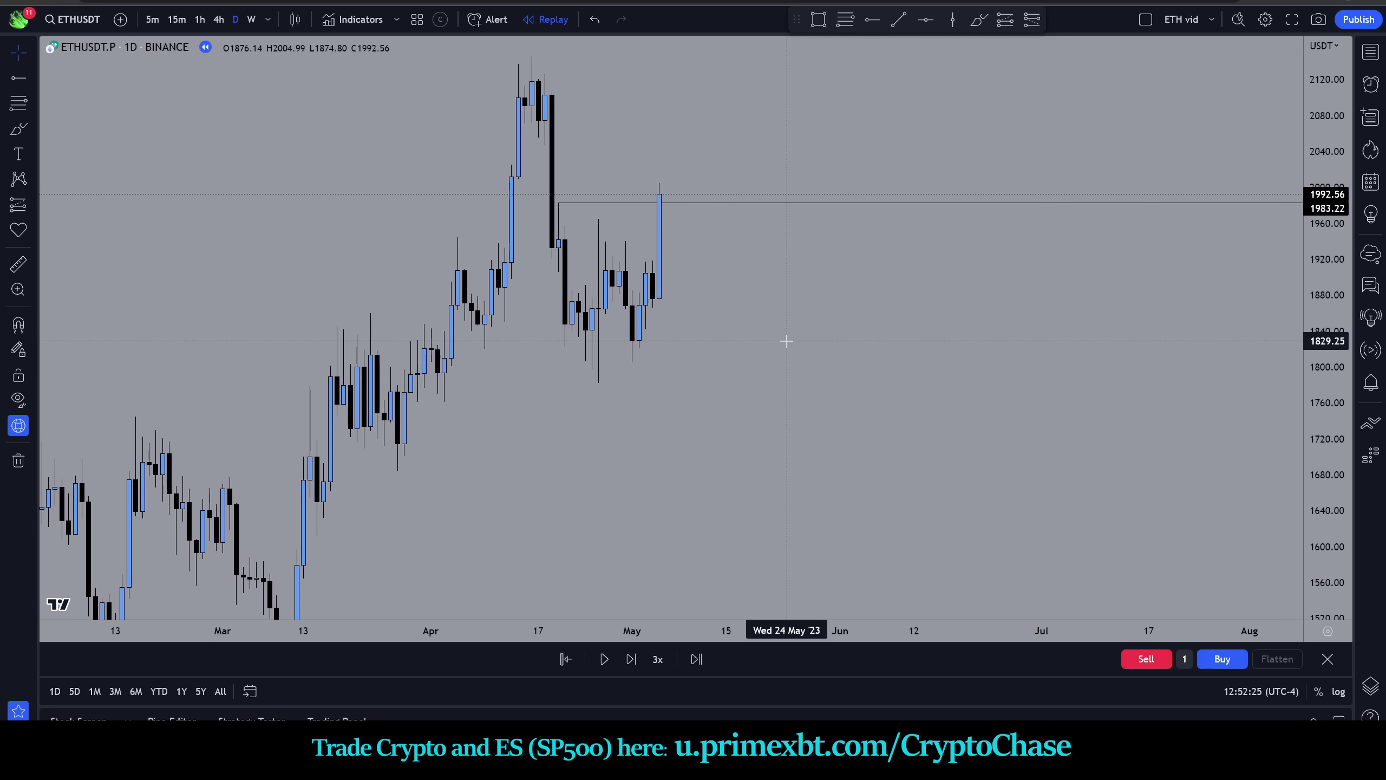
left_click_drag(788, 340, 817, 336)
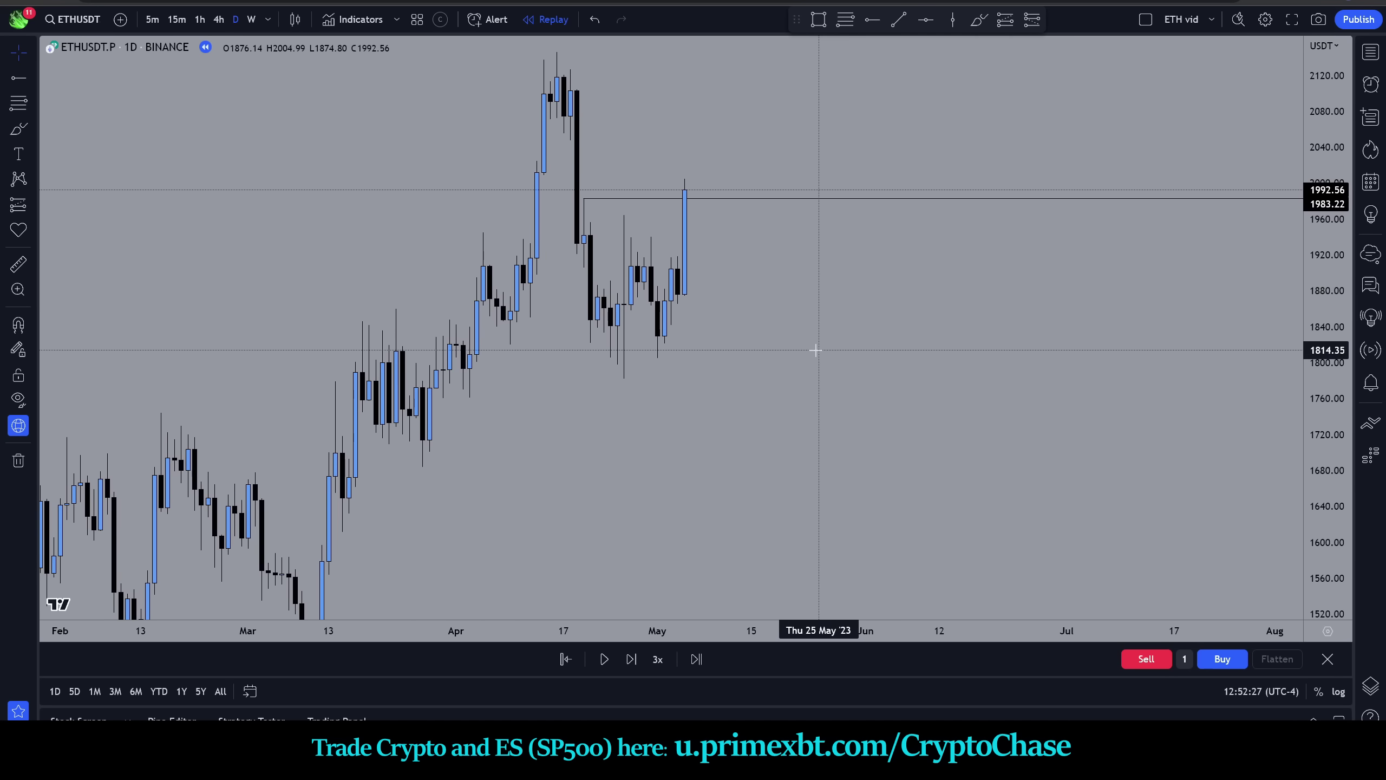
left_click(818, 19)
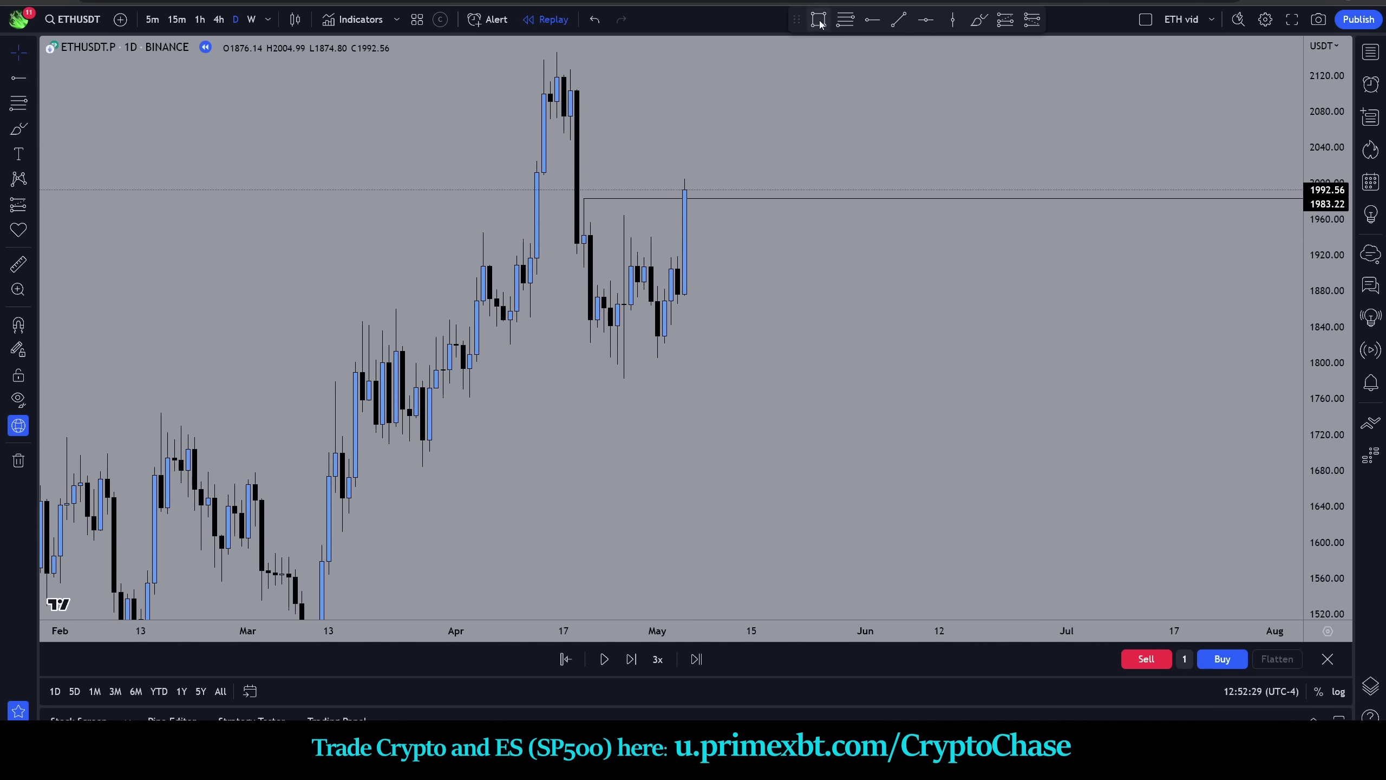
left_click(925, 242)
left_click(685, 303, "ctrl")
left_click_drag(685, 242, 682, 240)
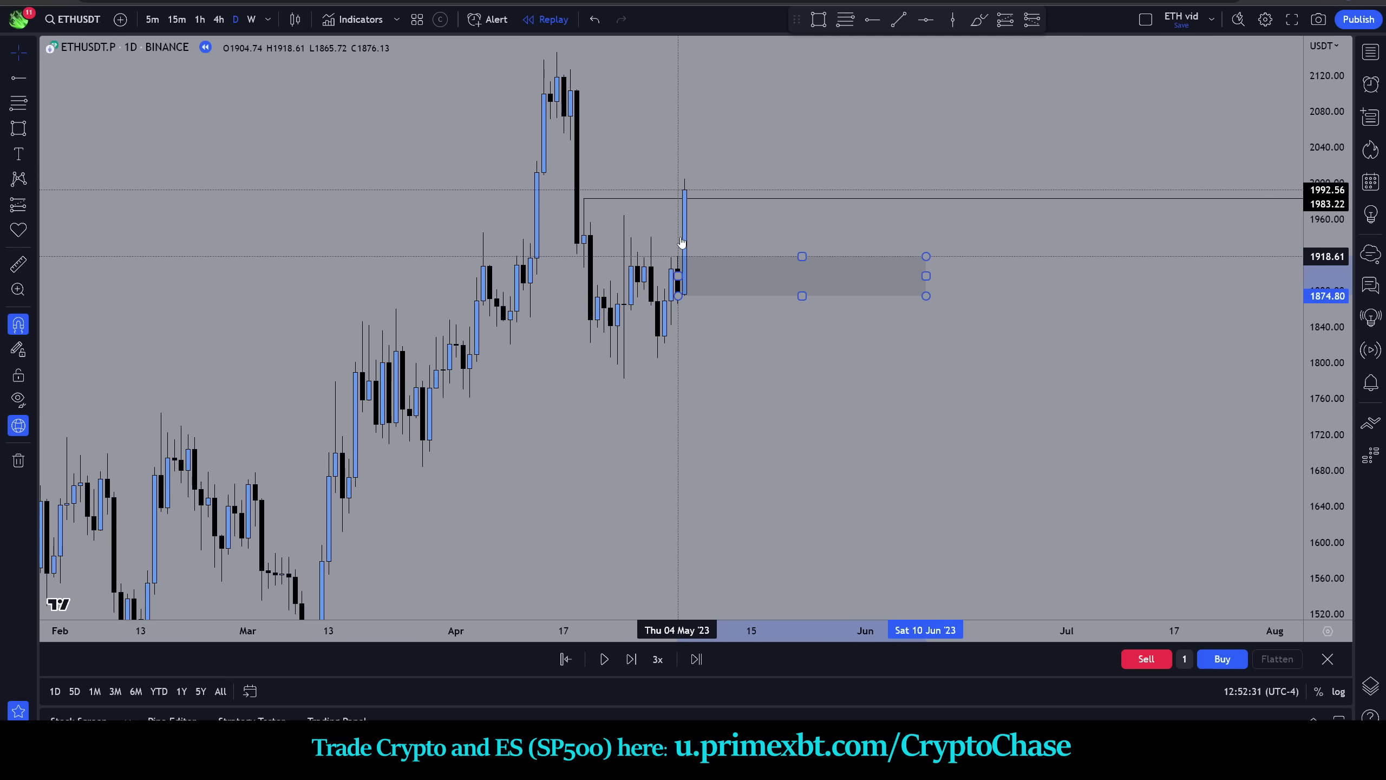
left_click(807, 125)
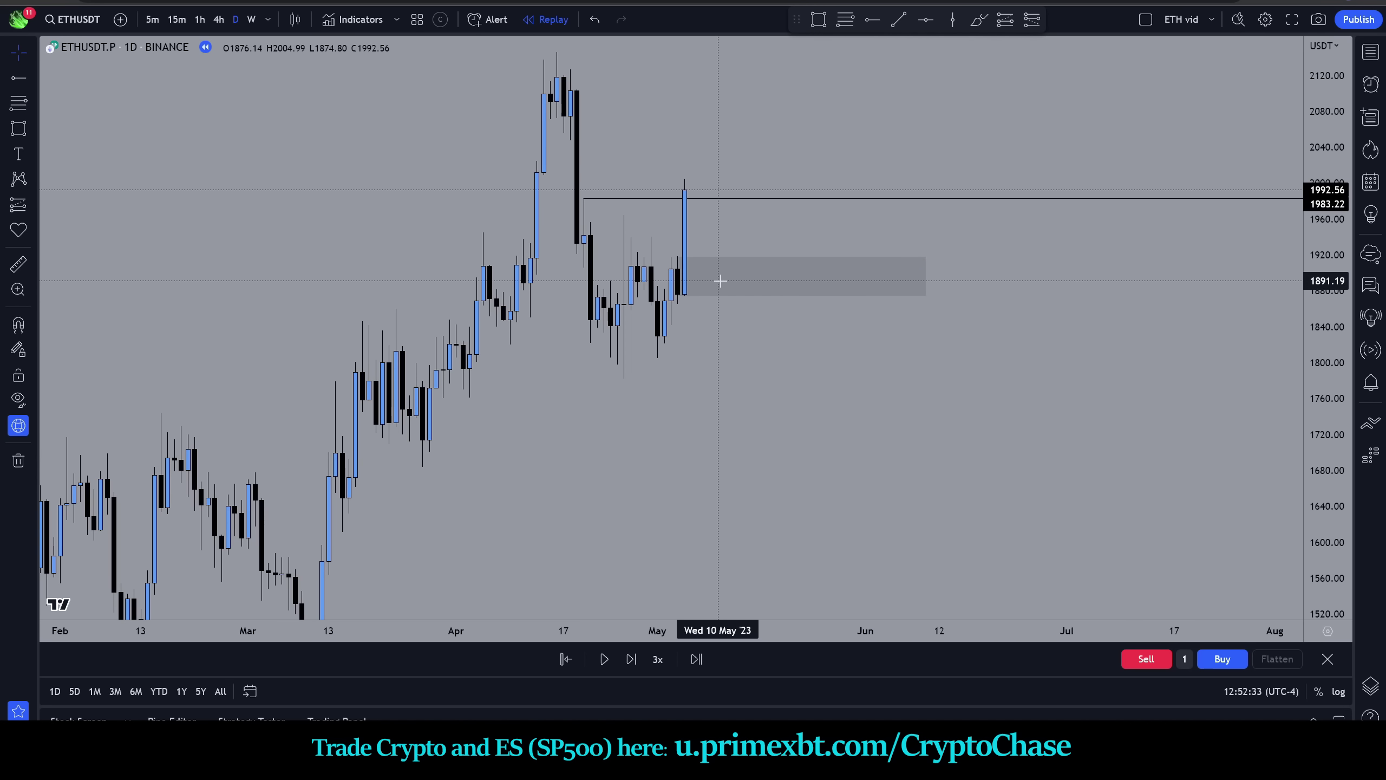
- Mark a horizontal line at 1829.97 through the 2 May candle's open and a horizontal ray at 1760.84 on the early-April low
left_click(926, 19)
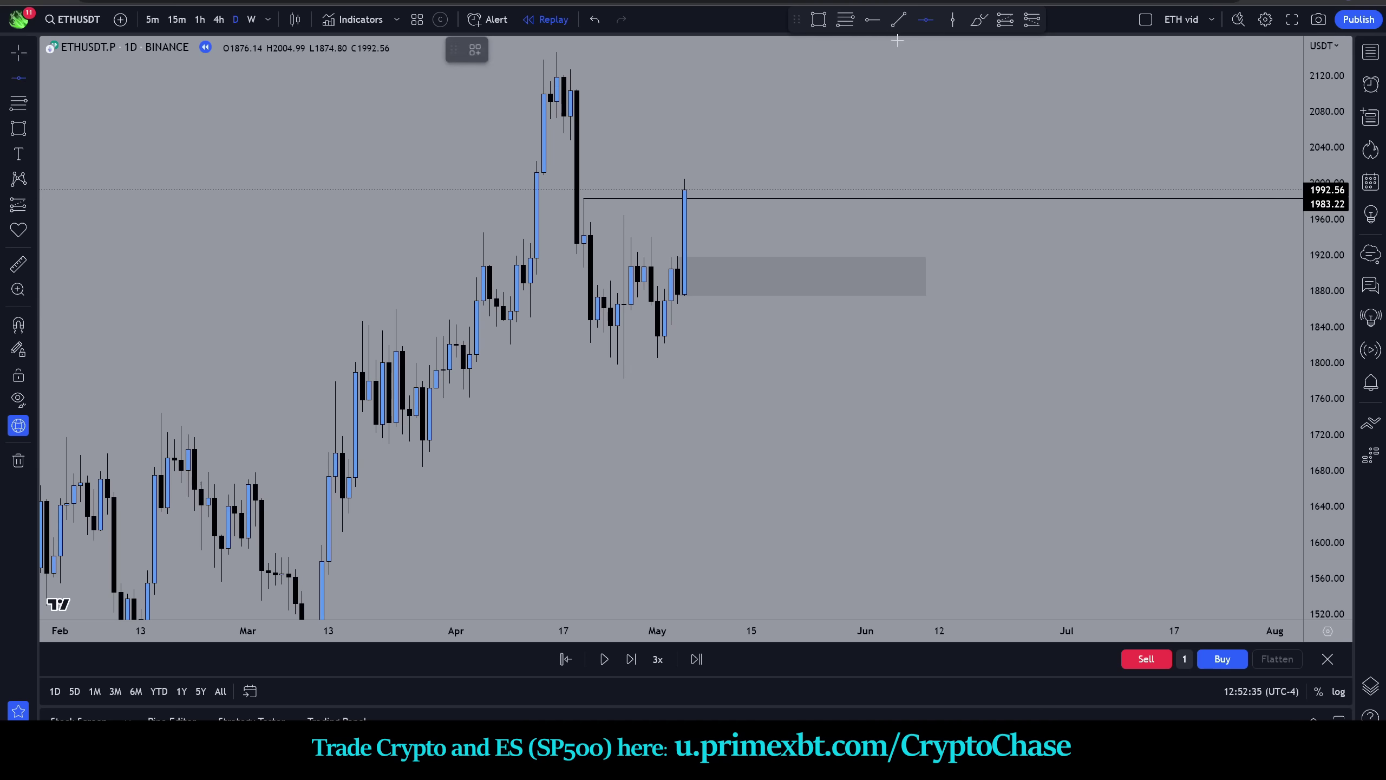
key("ctrl")
left_click(663, 335)
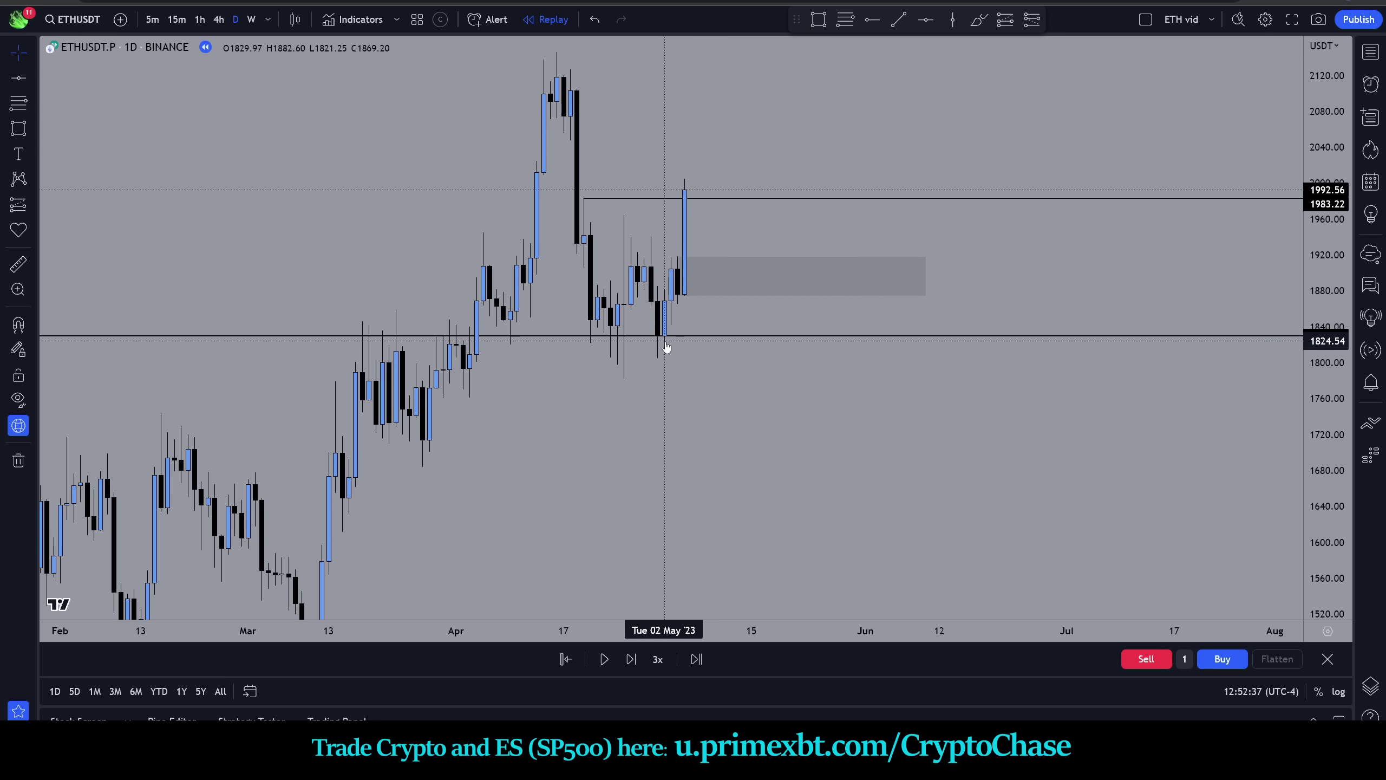
left_click(873, 19)
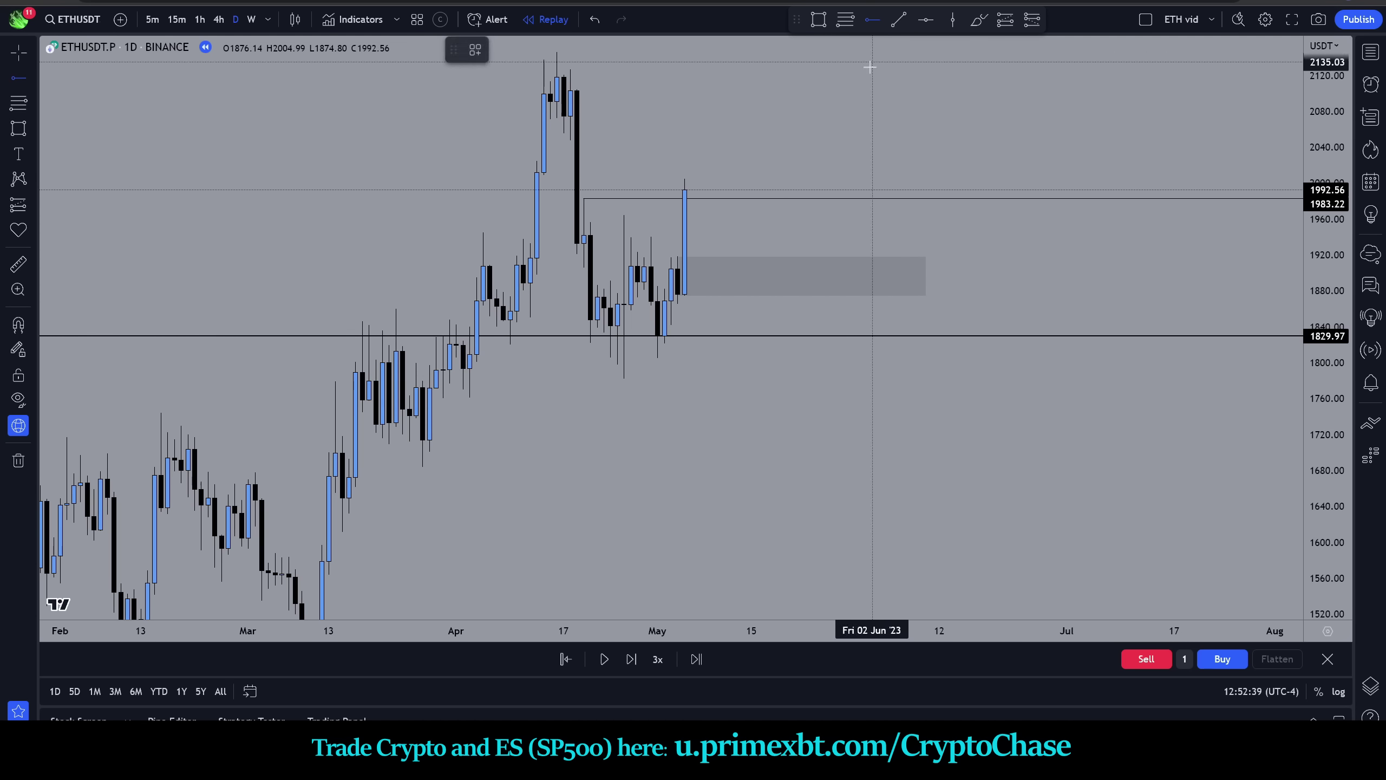
left_click(443, 434)
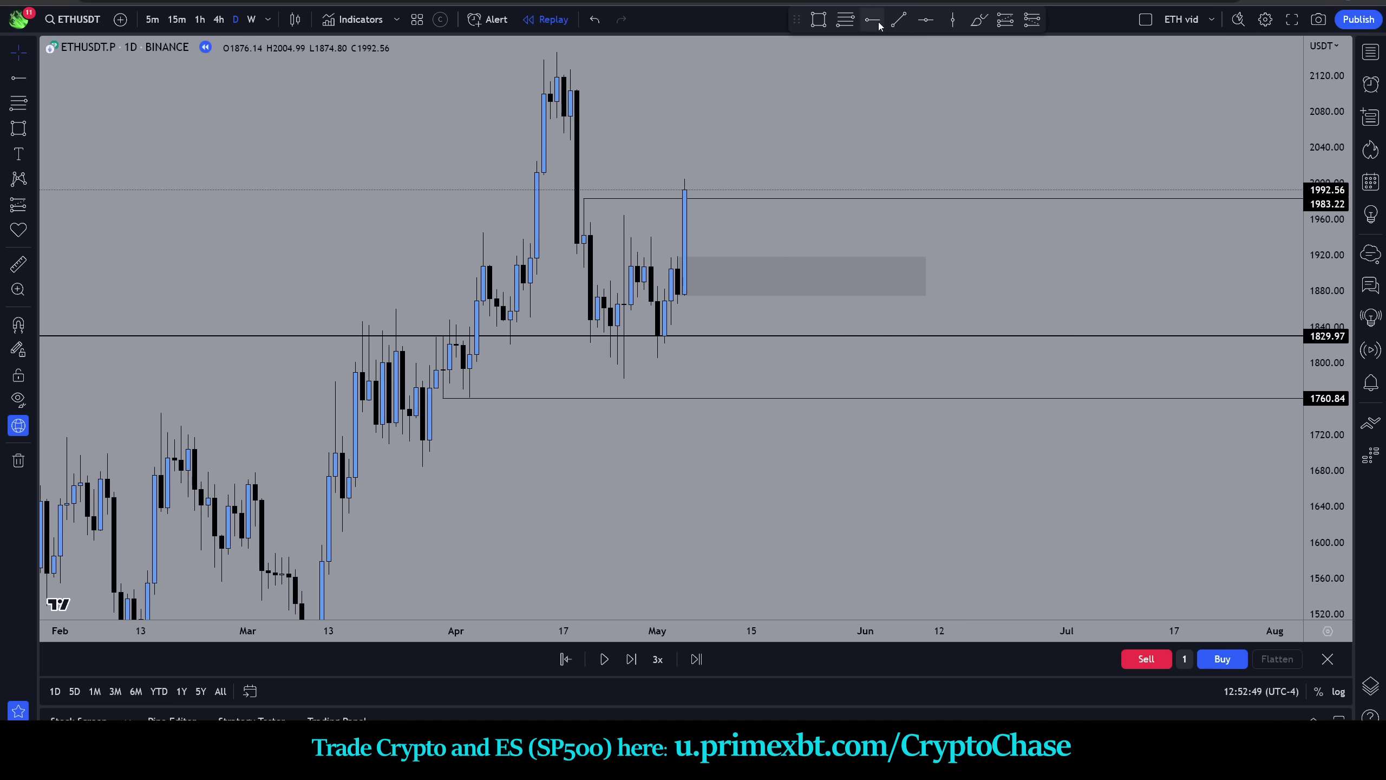
- Draw a flat trend line at 1820.31 from the 9 April low to 7 May 2023 and thicken it
left_click(898, 19)
left_click(510, 345)
left_click(698, 345)
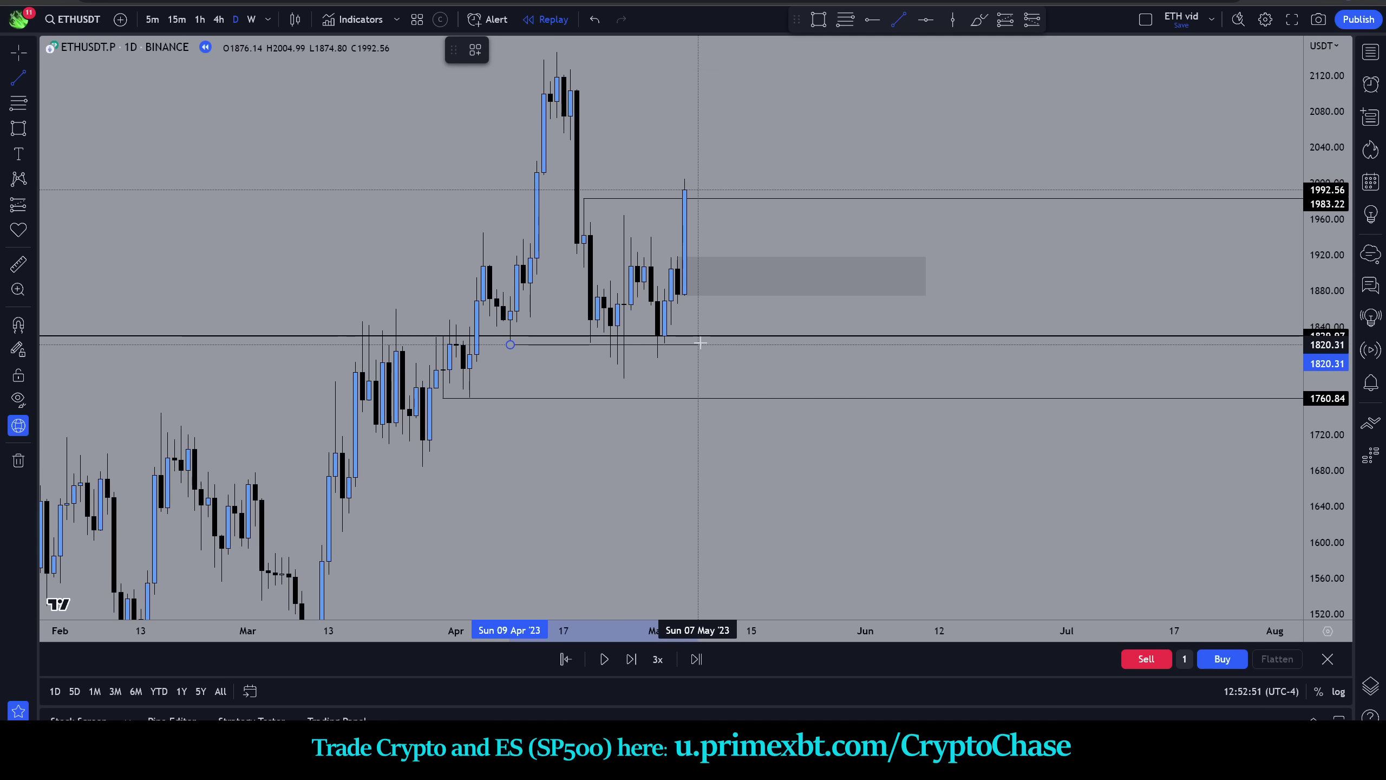
left_click(542, 50)
left_click(543, 103)
left_click(745, 91)
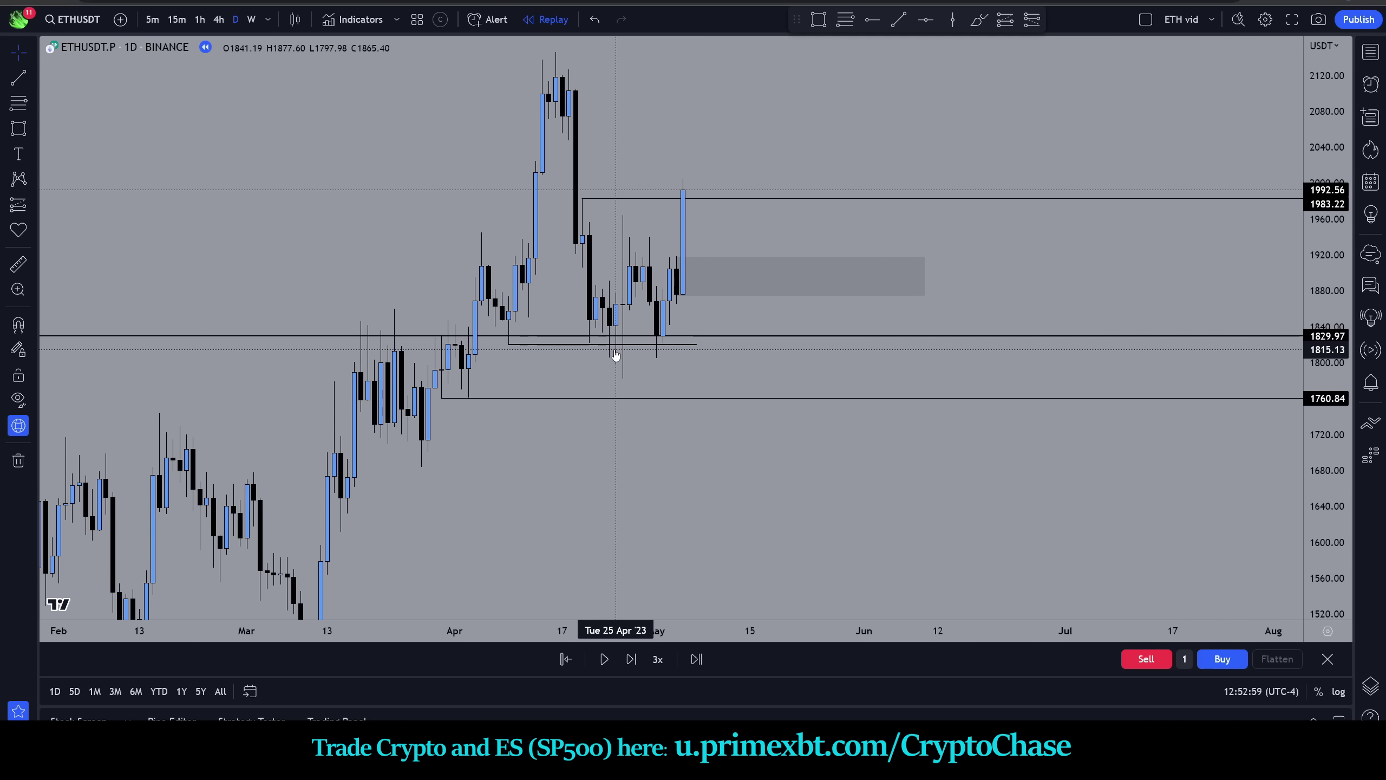
- Play the replay forward to 17 May 2023 and examine how price reacts at the shaded zone and marked levels below it
left_click(603, 659)
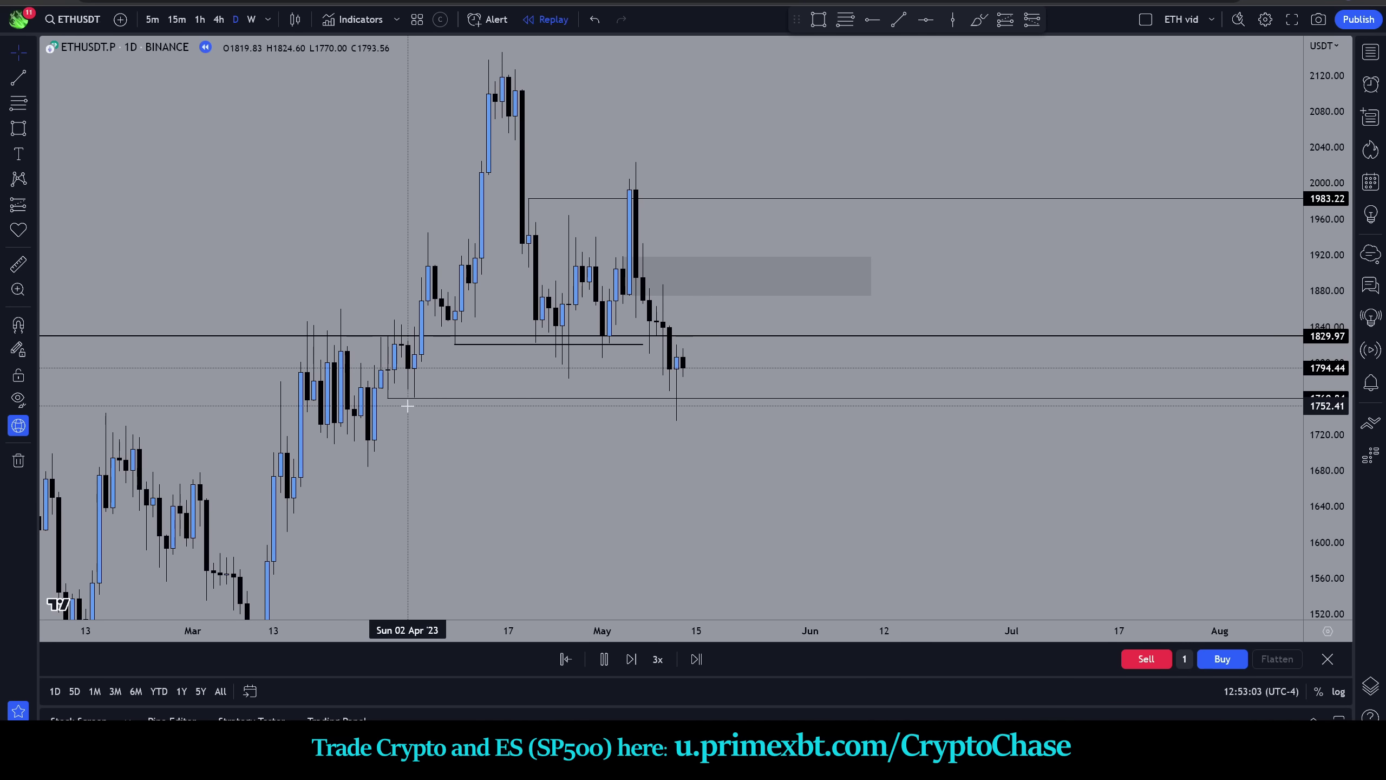
left_click(610, 662)
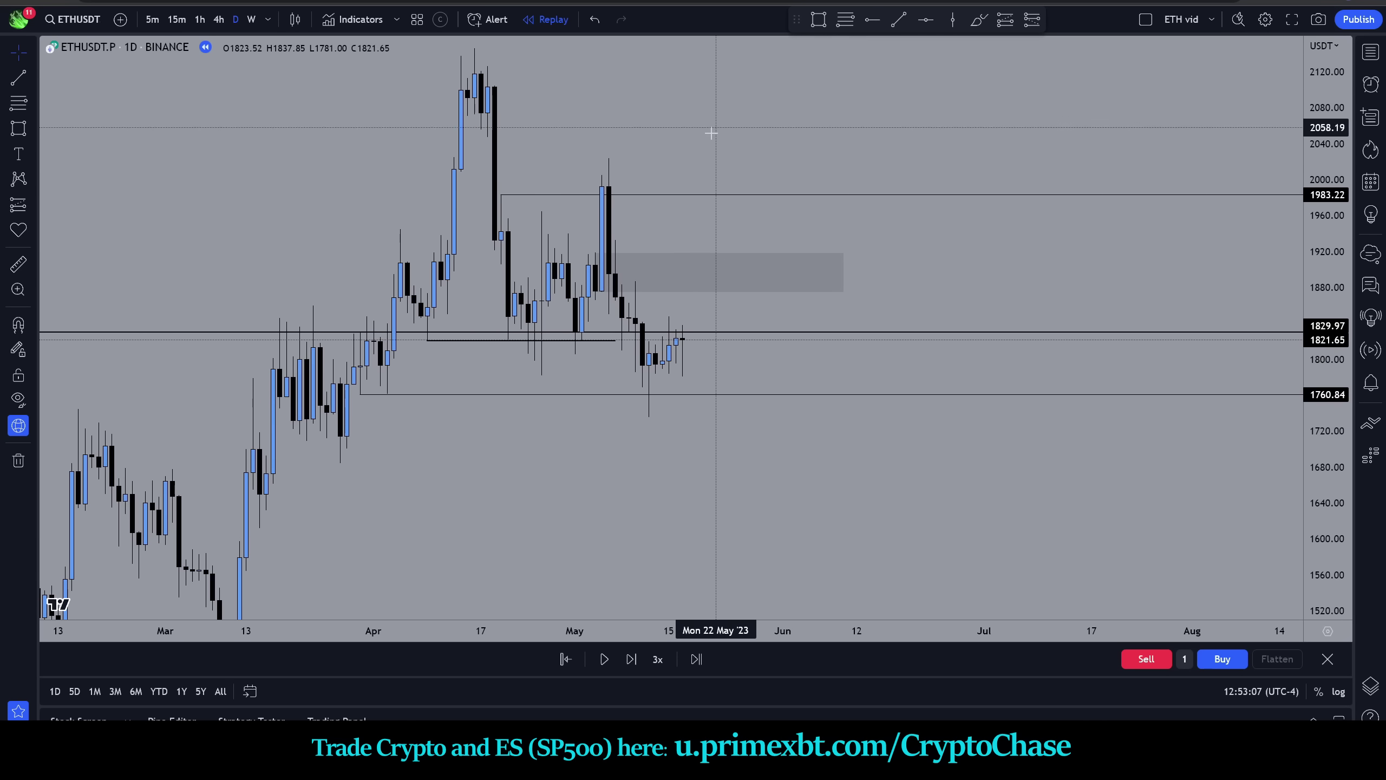
left_click(612, 279)
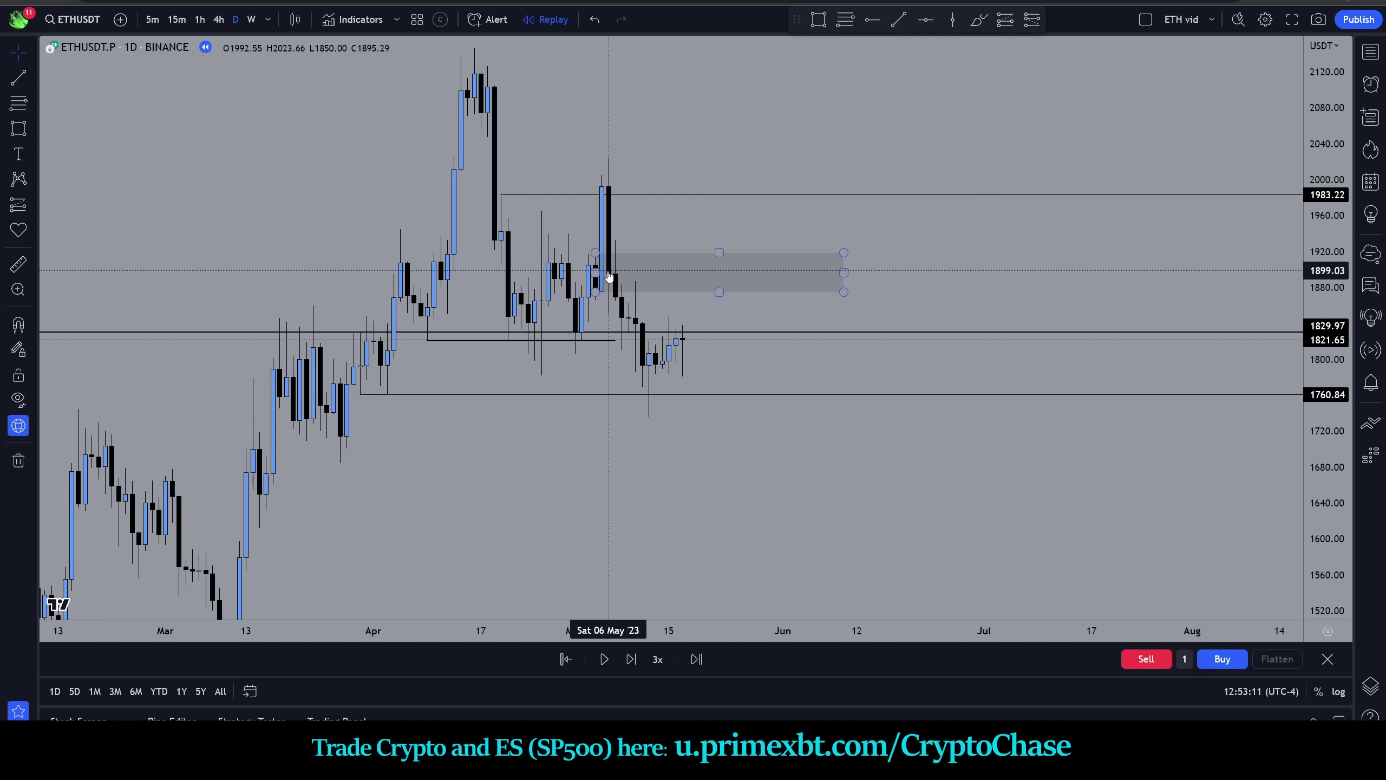
left_click(624, 340)
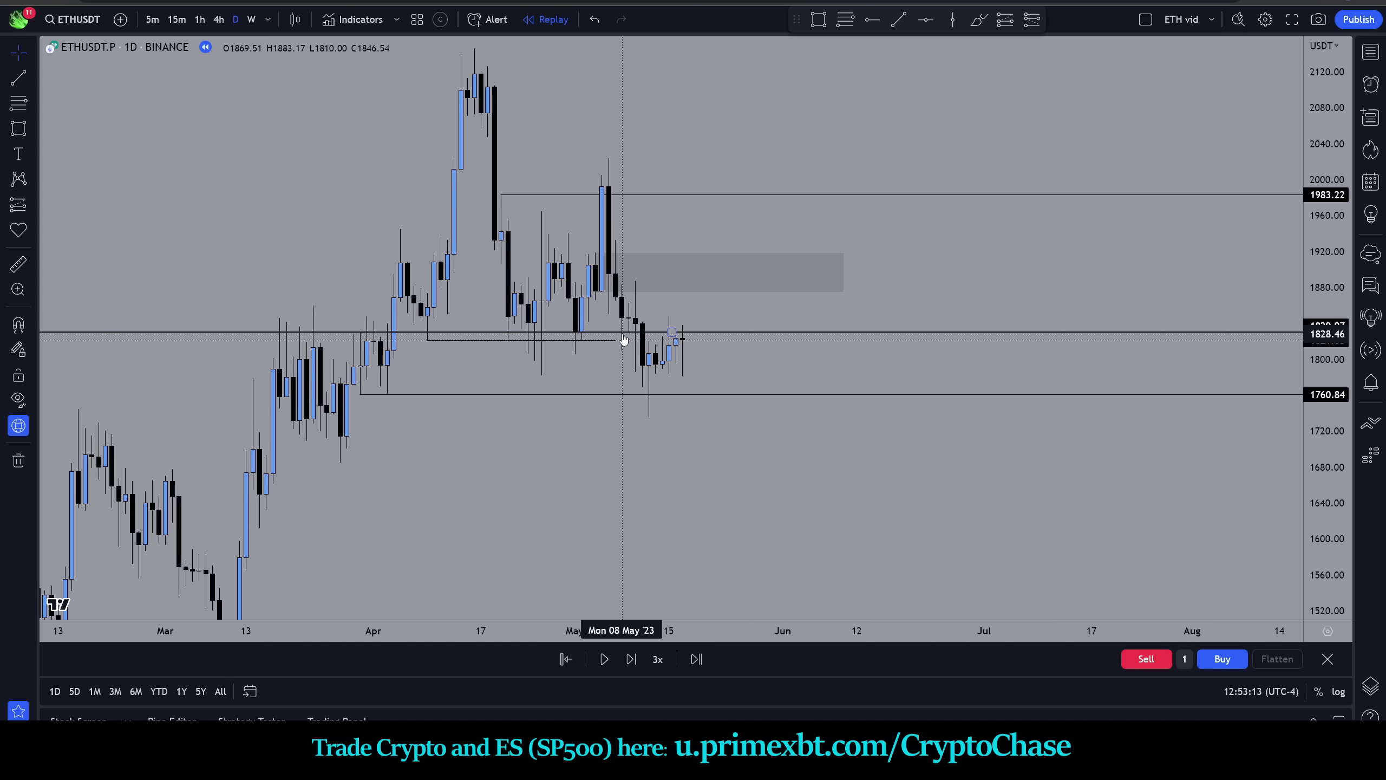
left_click(752, 333)
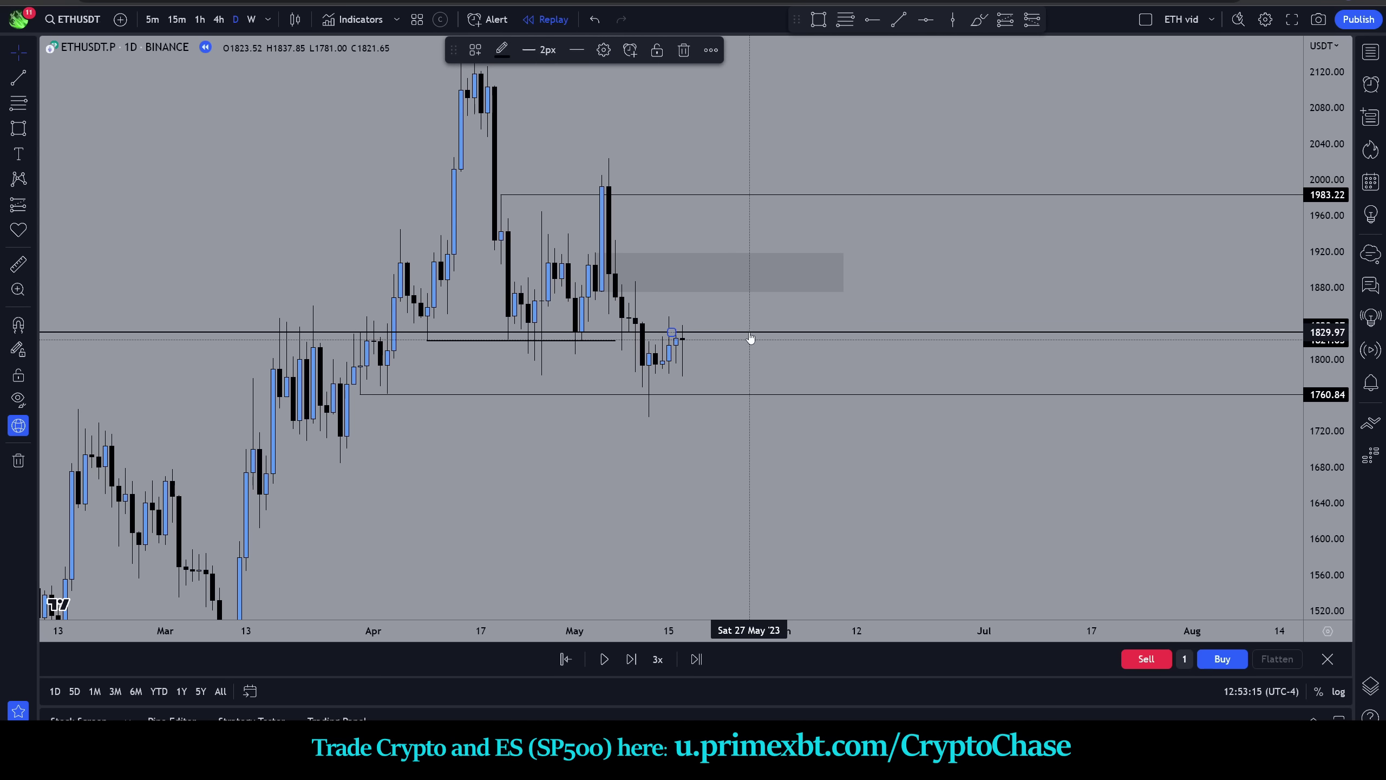
left_click(652, 395)
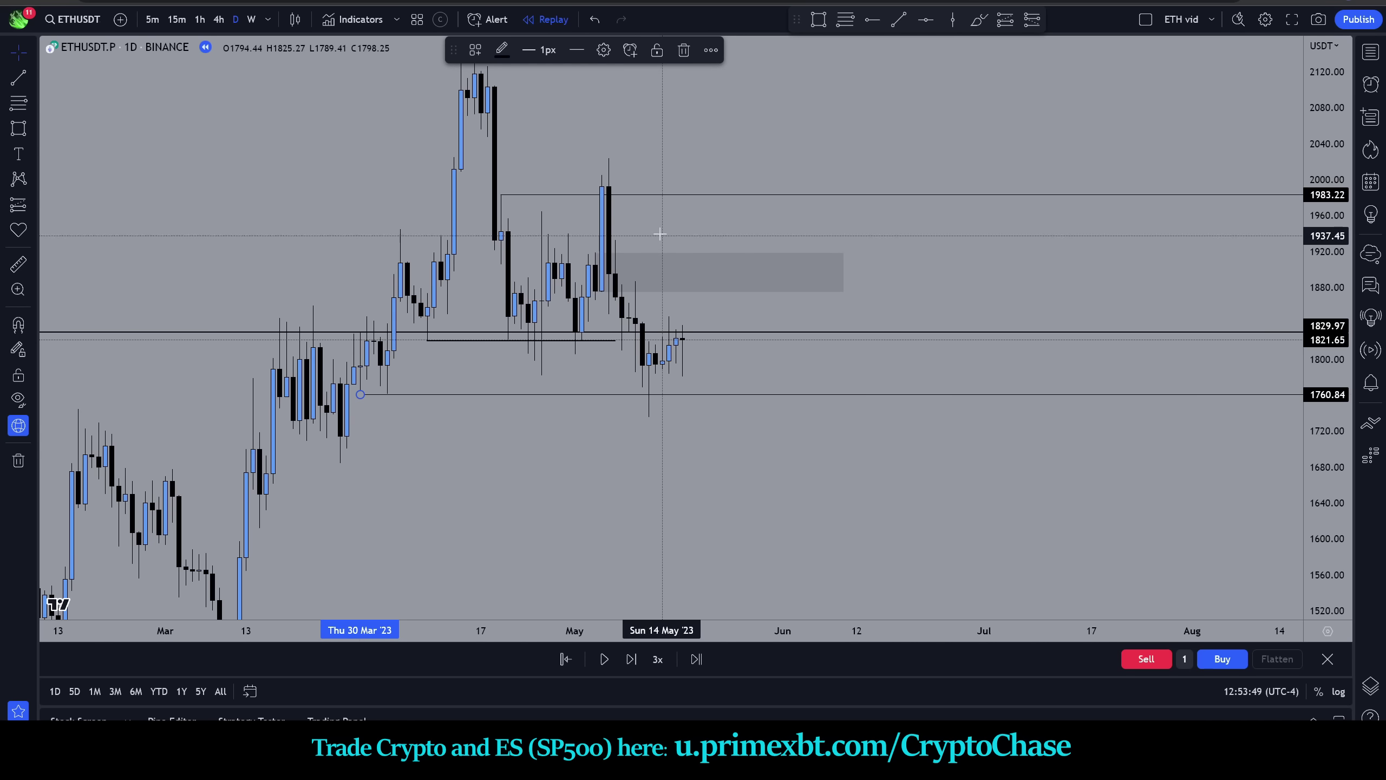
left_click_drag(563, 145, 566, 203)
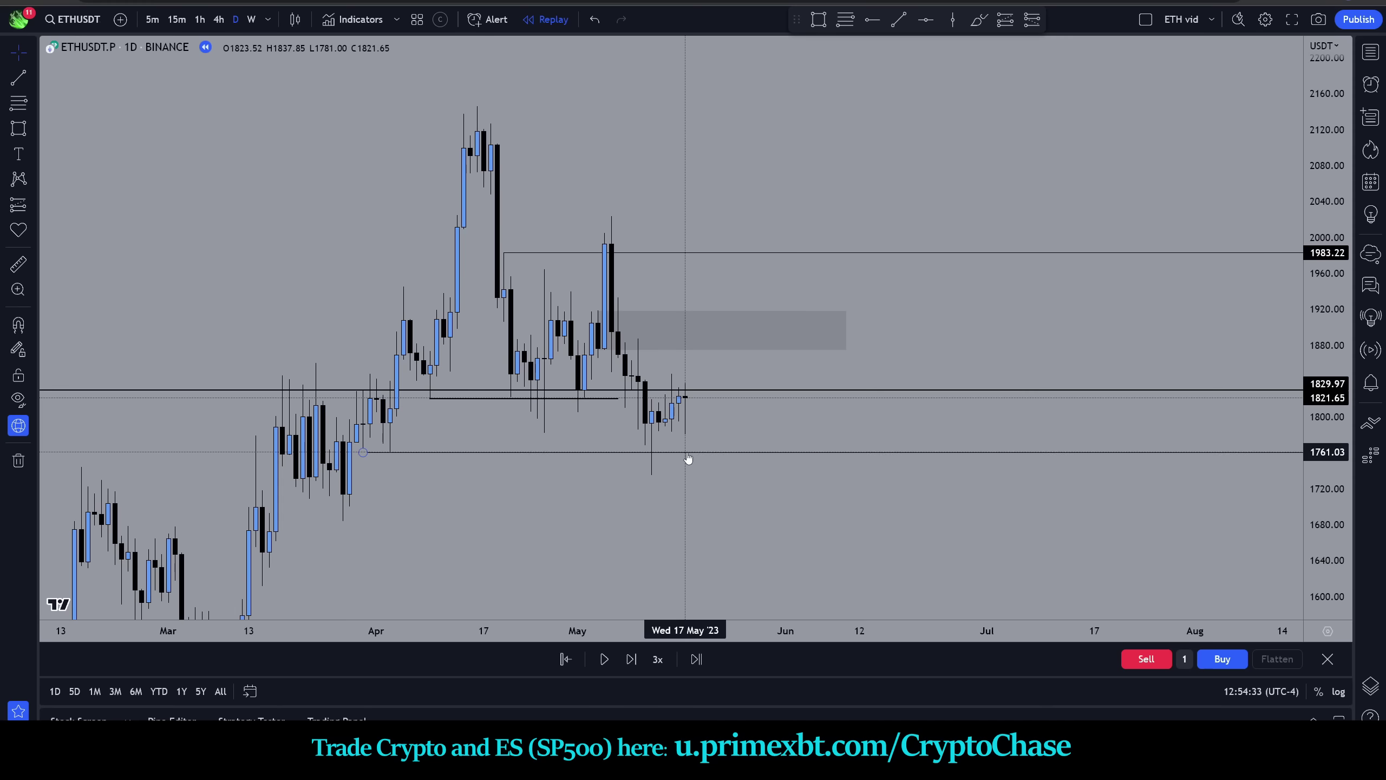
key("ctrl+z")
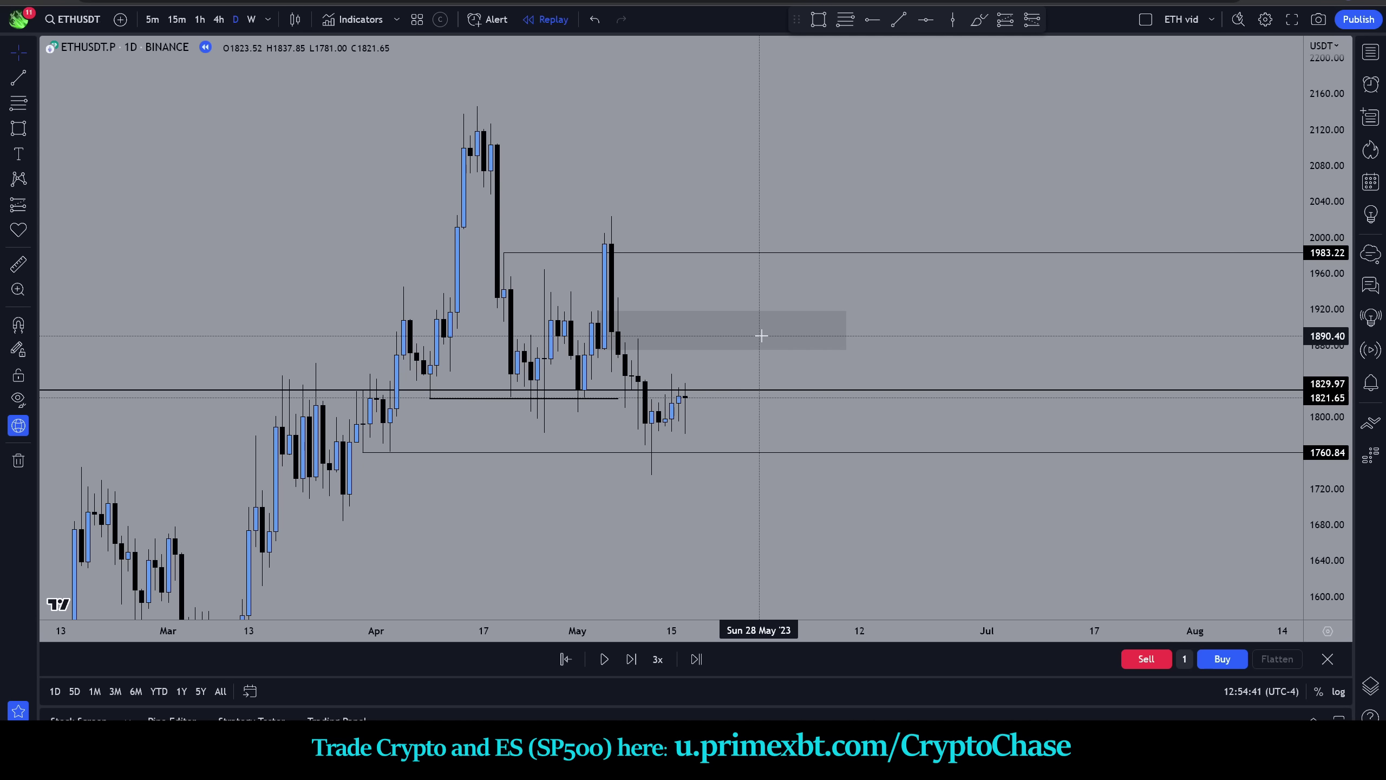
mouse_move(768, 330)
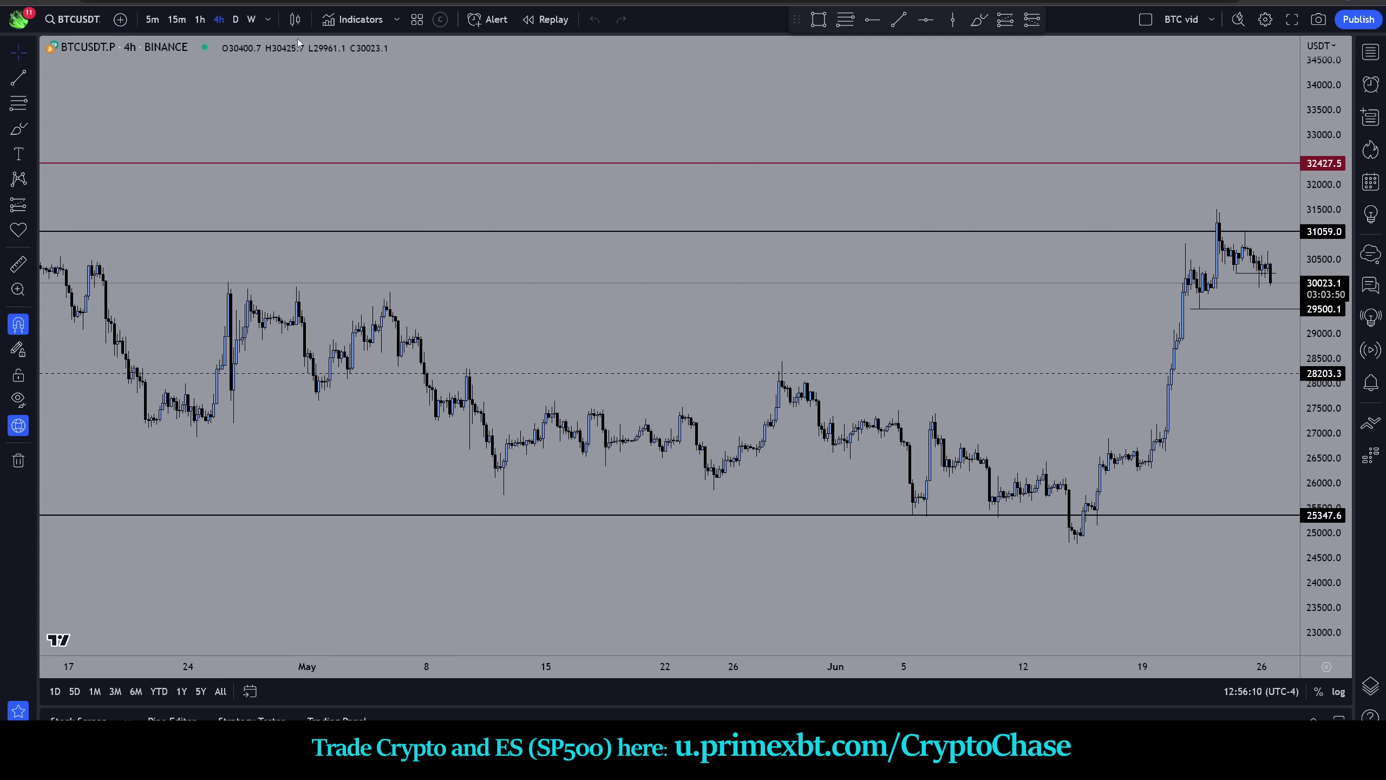
- Switch the BTCUSDT chart to the daily timeframe and clear all its drawings
left_click(235, 21)
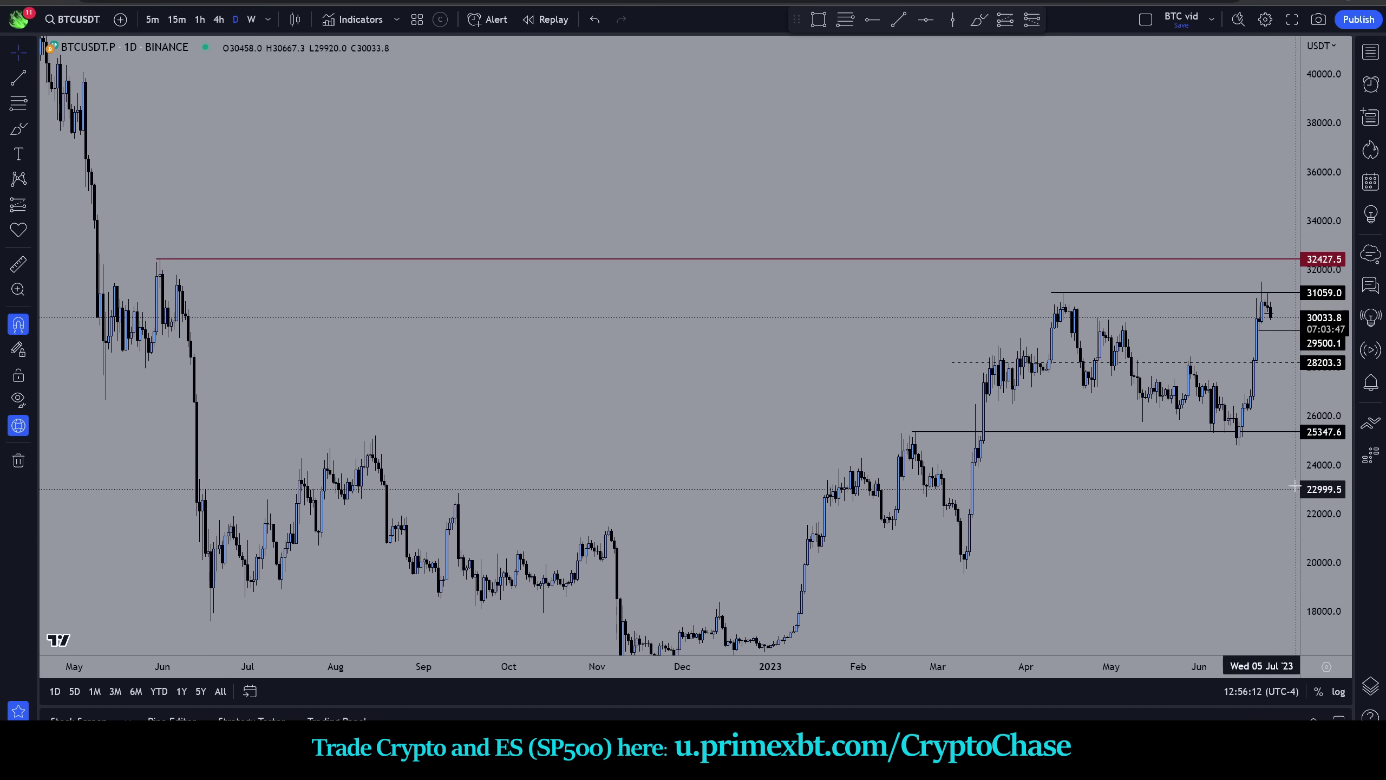
scroll(1118, 202, "down", 5)
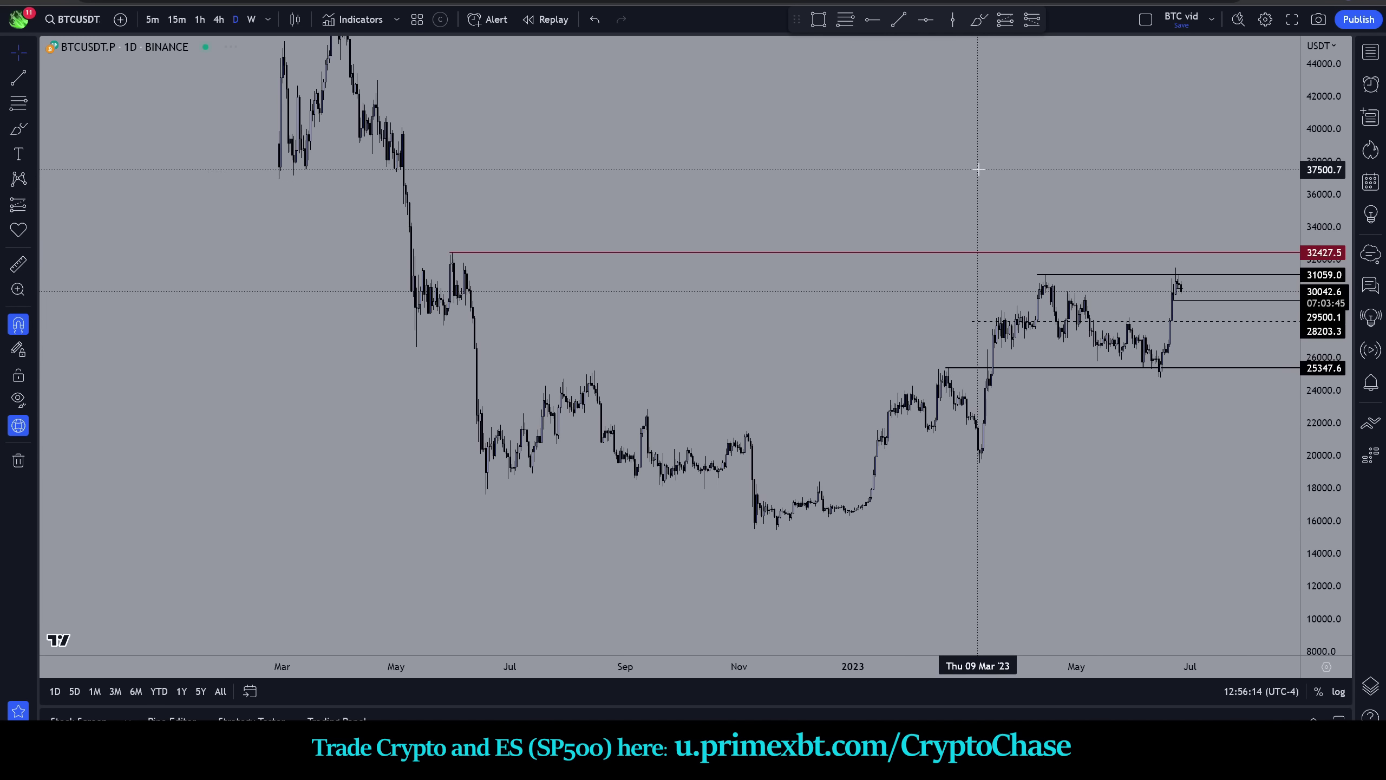
right_click(968, 193)
left_click(1010, 488)
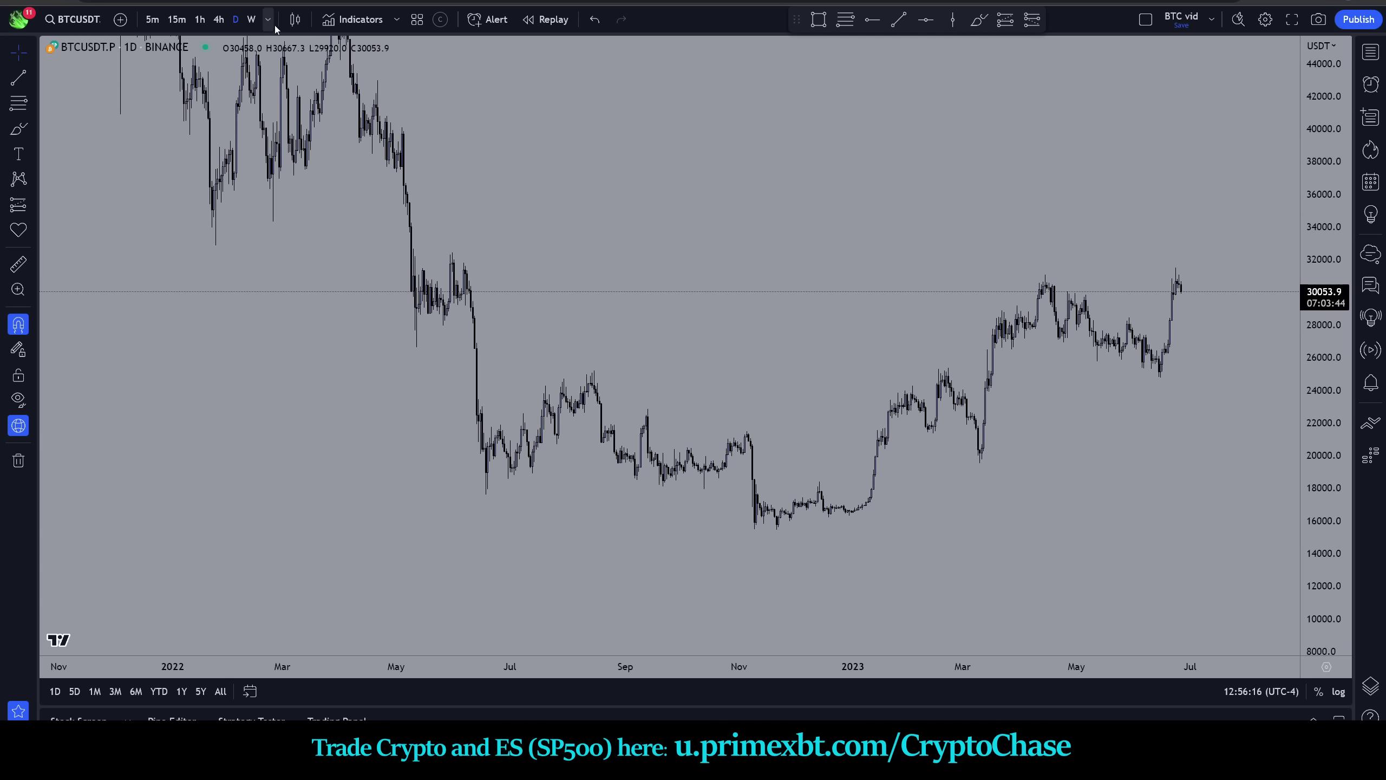
- On the weekly BTCUSDT chart, mark horizontal rays from the swing highs at 31059.0, 25347.6 and 32427.5
left_click(251, 20)
scroll(881, 179, "up", 5)
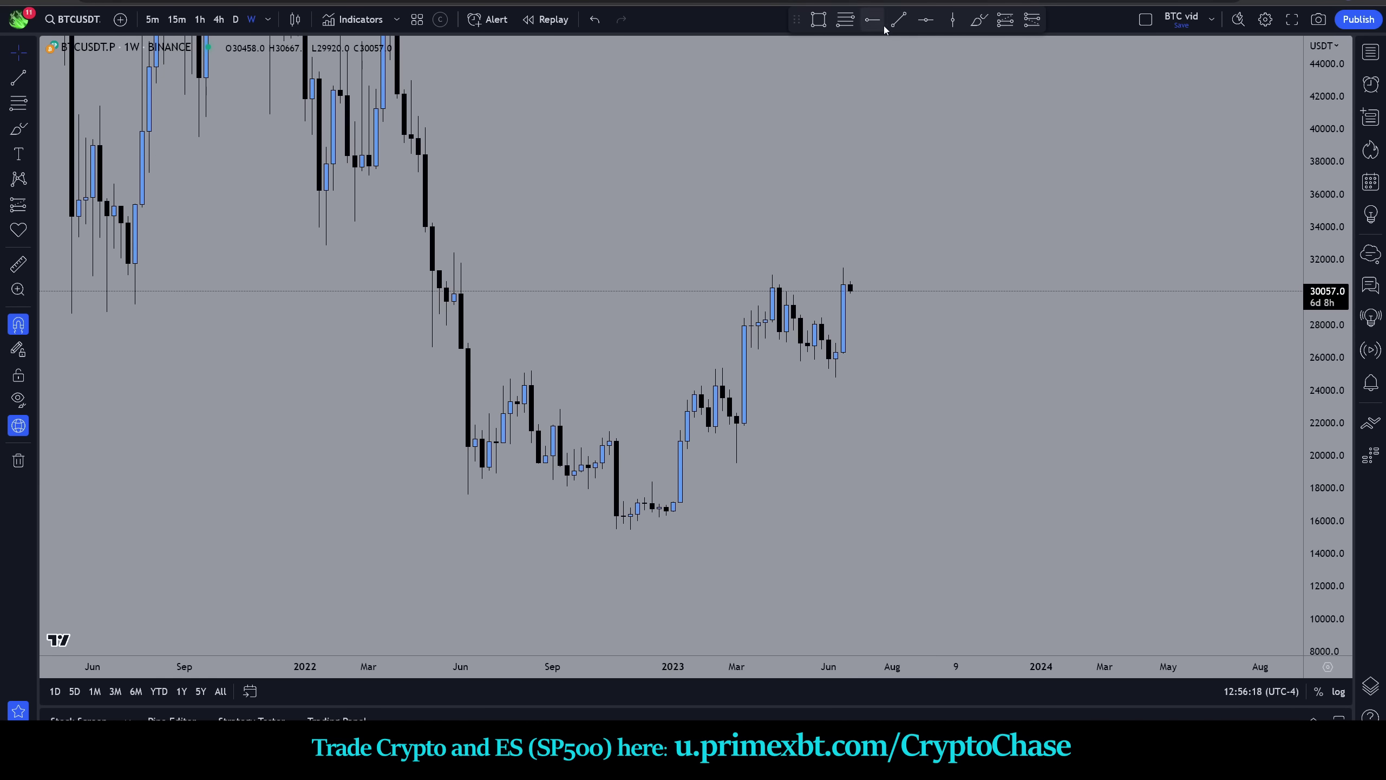
left_click(773, 274)
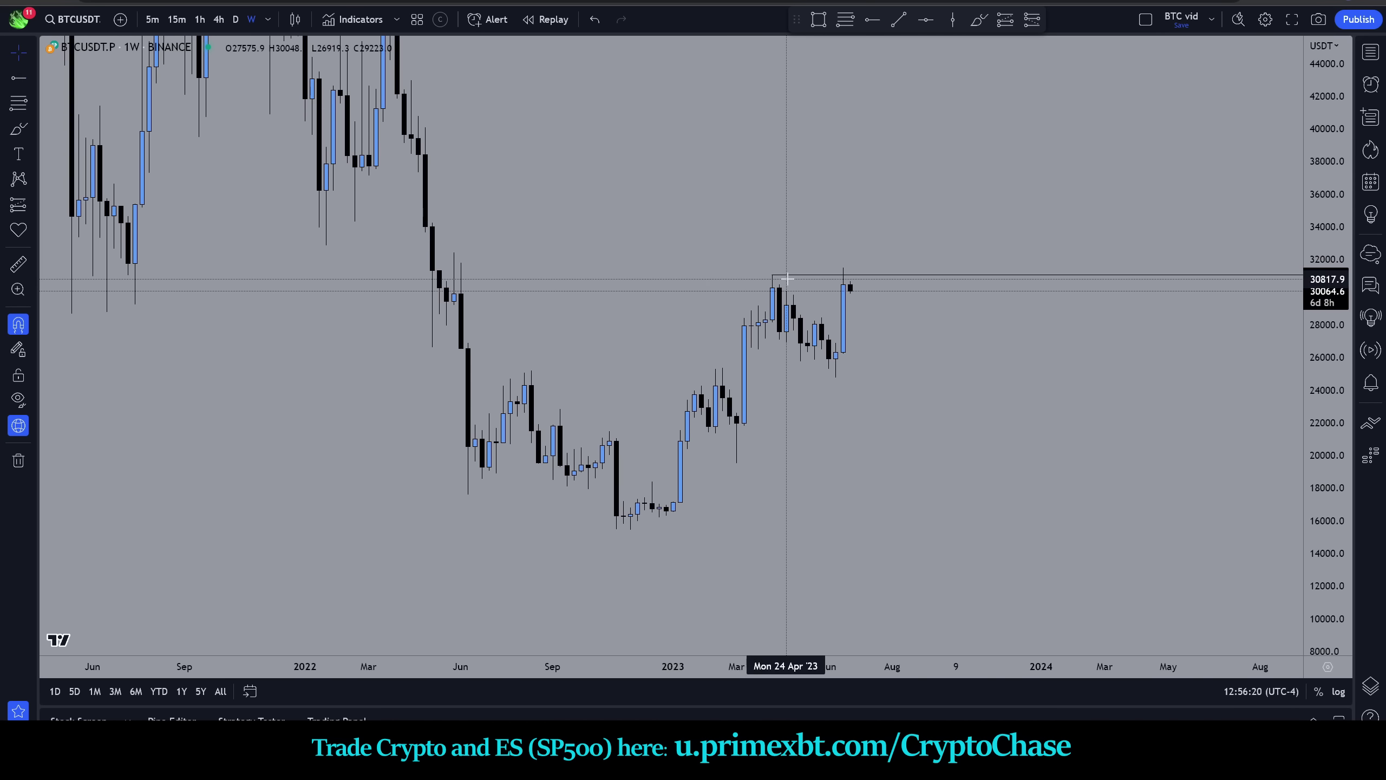
left_click(872, 20)
left_click(723, 372)
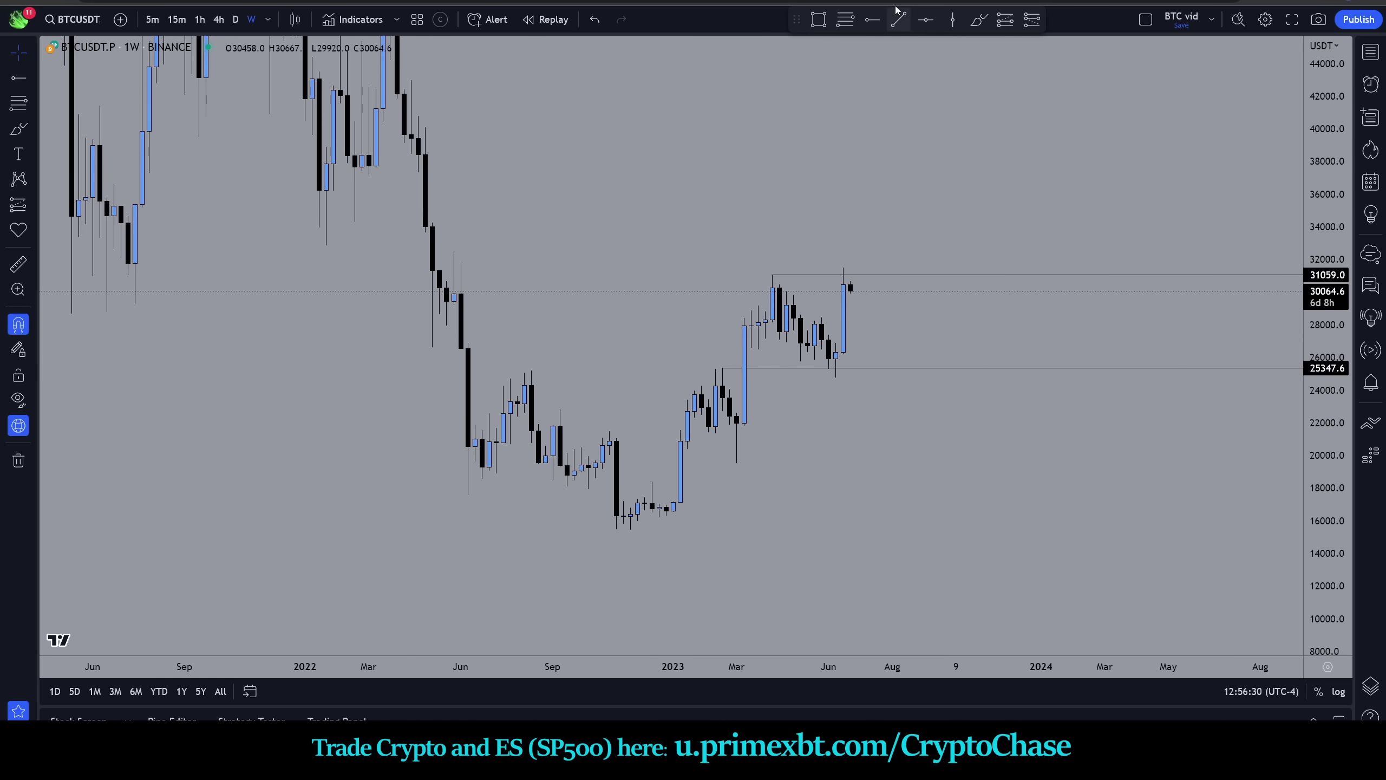
left_click(873, 19)
left_click(454, 254)
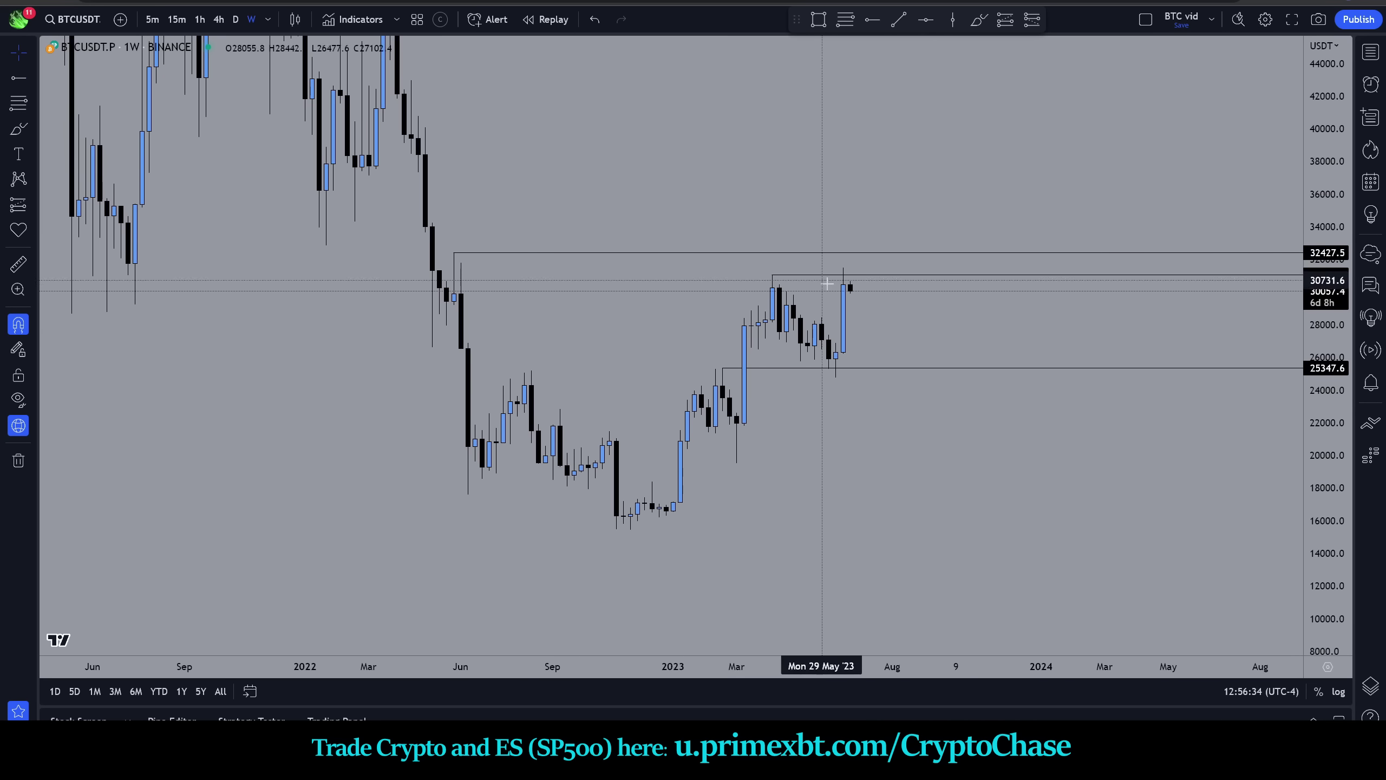
- Undo the weekly rays and the clearing of the original drawings
key("ctrl+z")
key("ctrl+z")
key("ctrl+z")
key("ctrl+z")
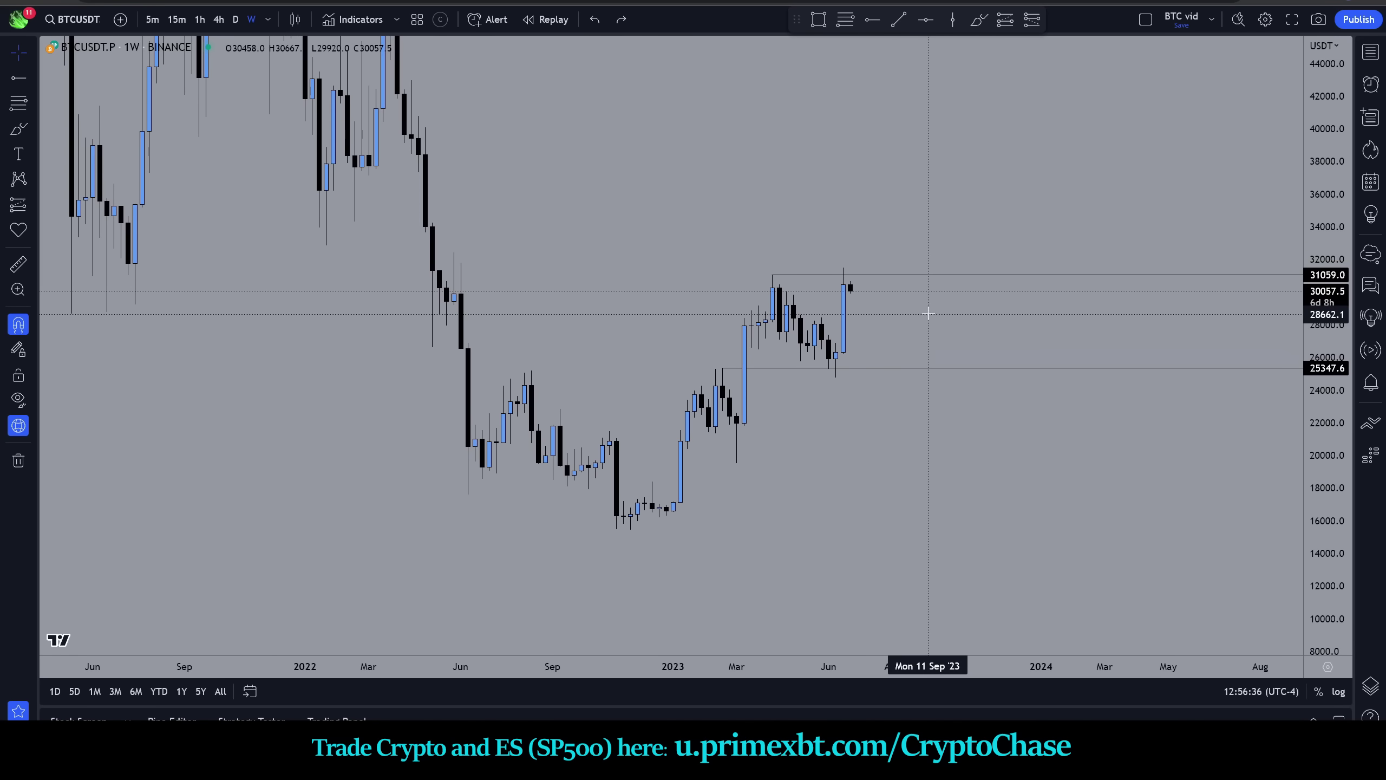
- Compare the late-June candles around the 31059.0 and 29500.1 levels on the daily, 1-hour and 4-hour charts
scroll(934, 211, "down", 10)
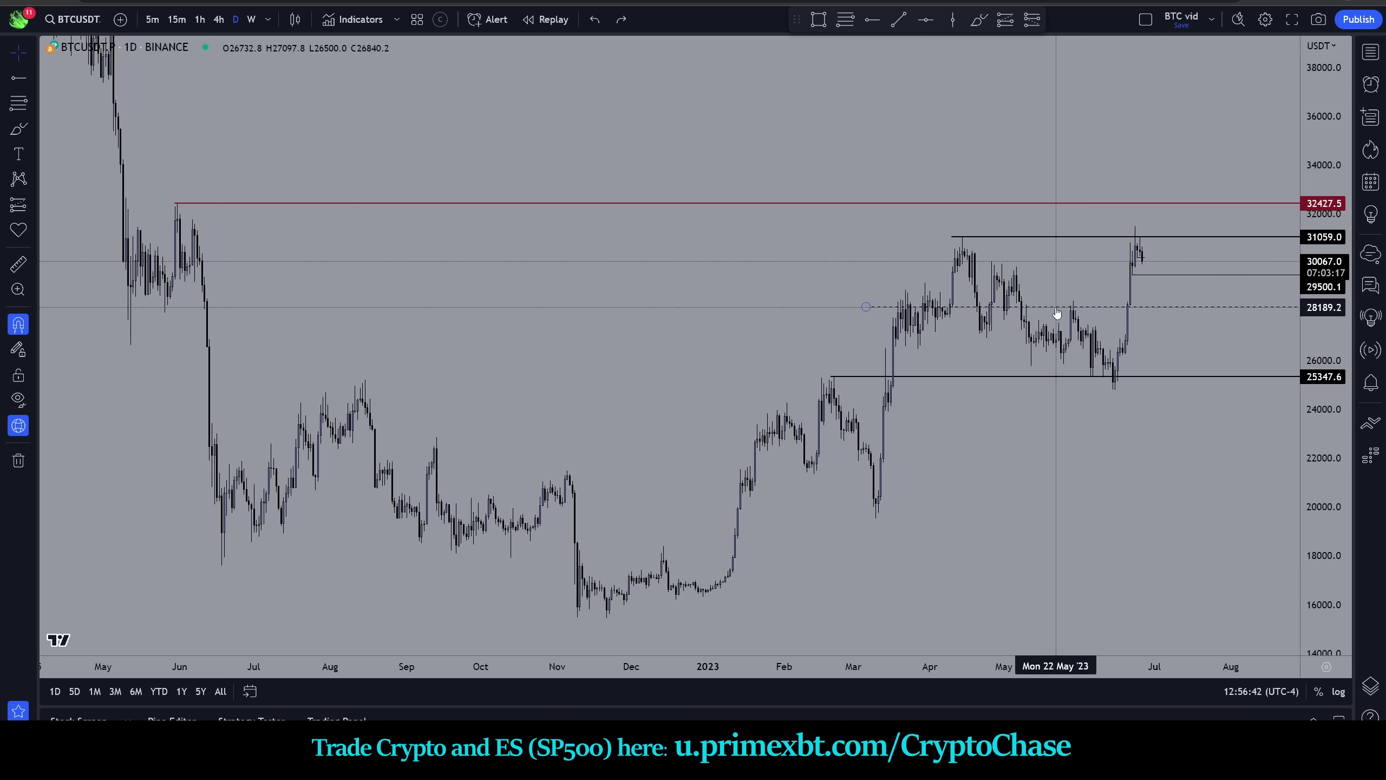
scroll(1057, 314, "up", 8)
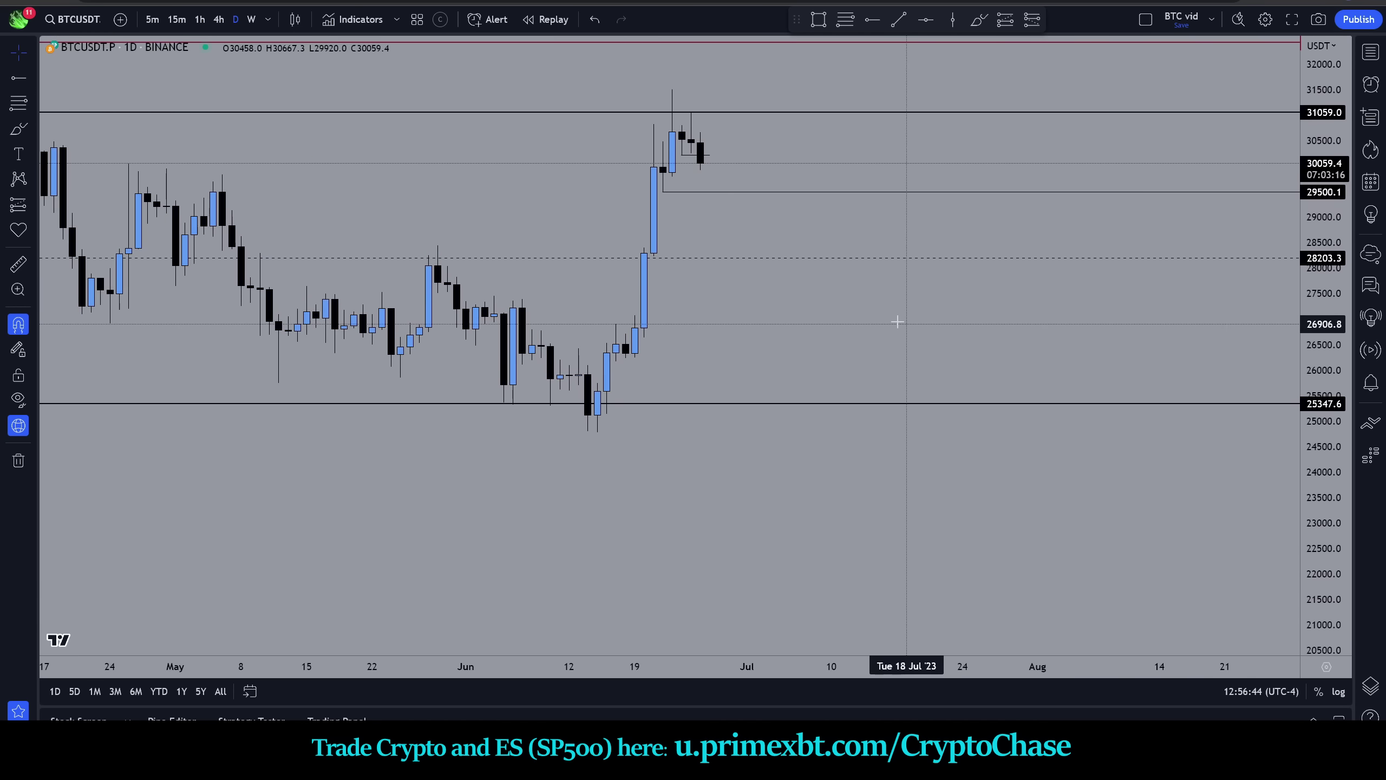
left_click_drag(870, 317, 1012, 399)
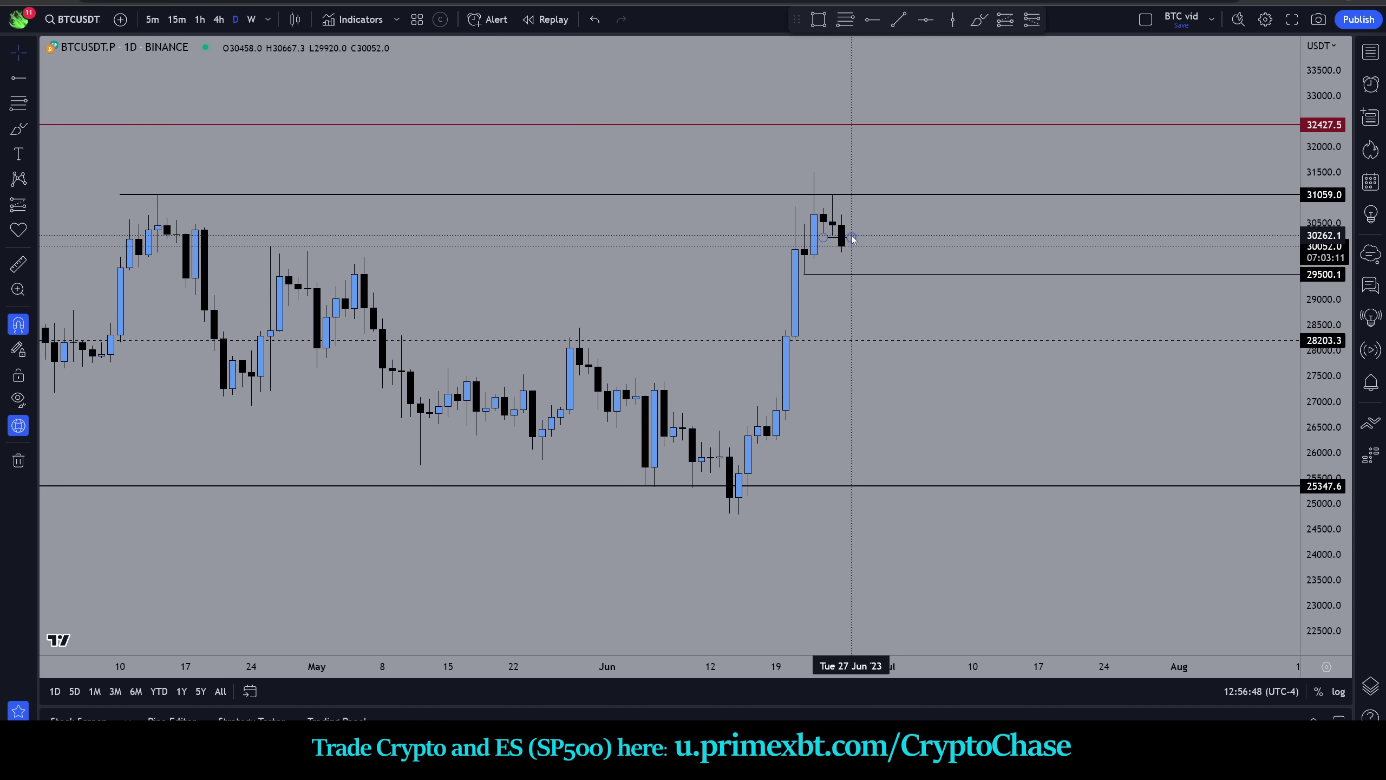
left_click(199, 21)
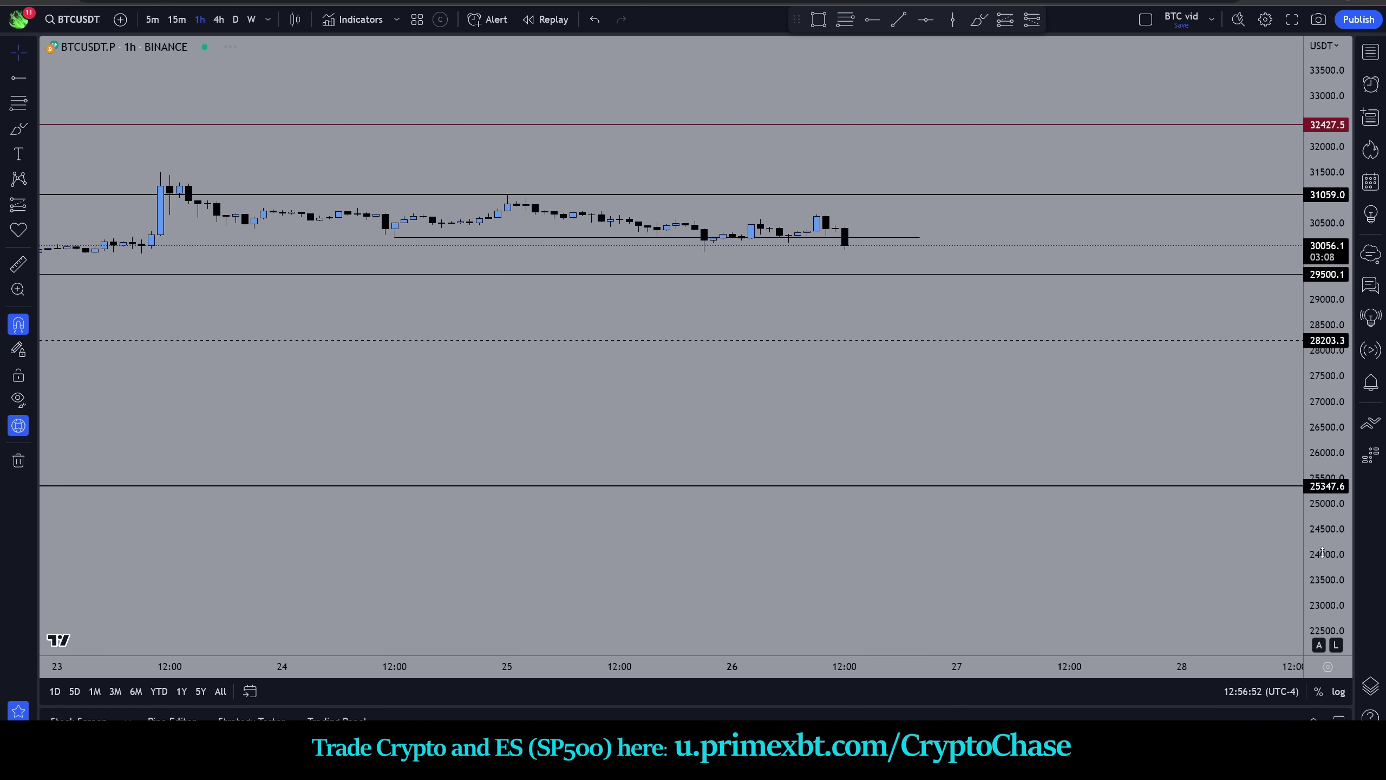
left_click_drag(1326, 521, 1326, 136)
scroll(1018, 137, "down", 2)
left_click_drag(1117, 115, 857, 288)
scroll(857, 288, "down", 1)
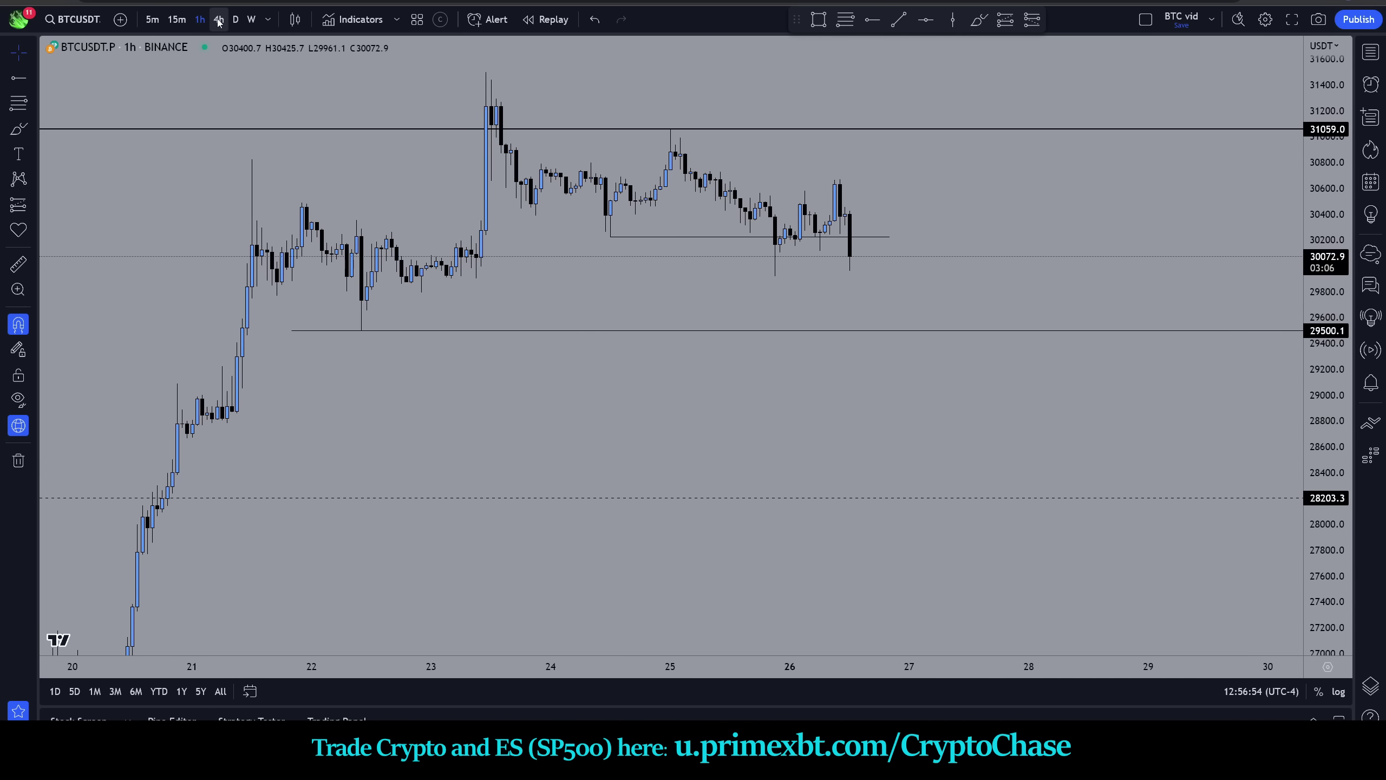
left_click(219, 21)
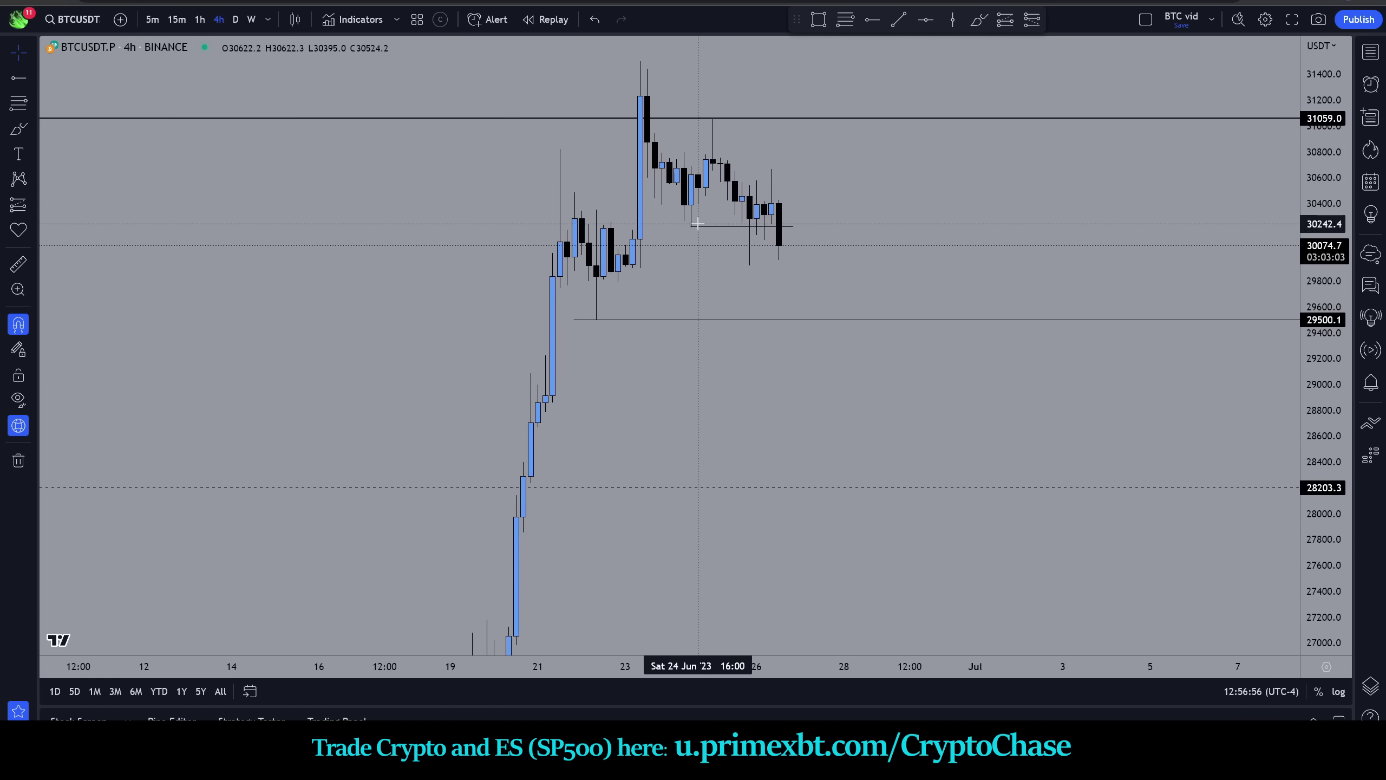
left_click(687, 226)
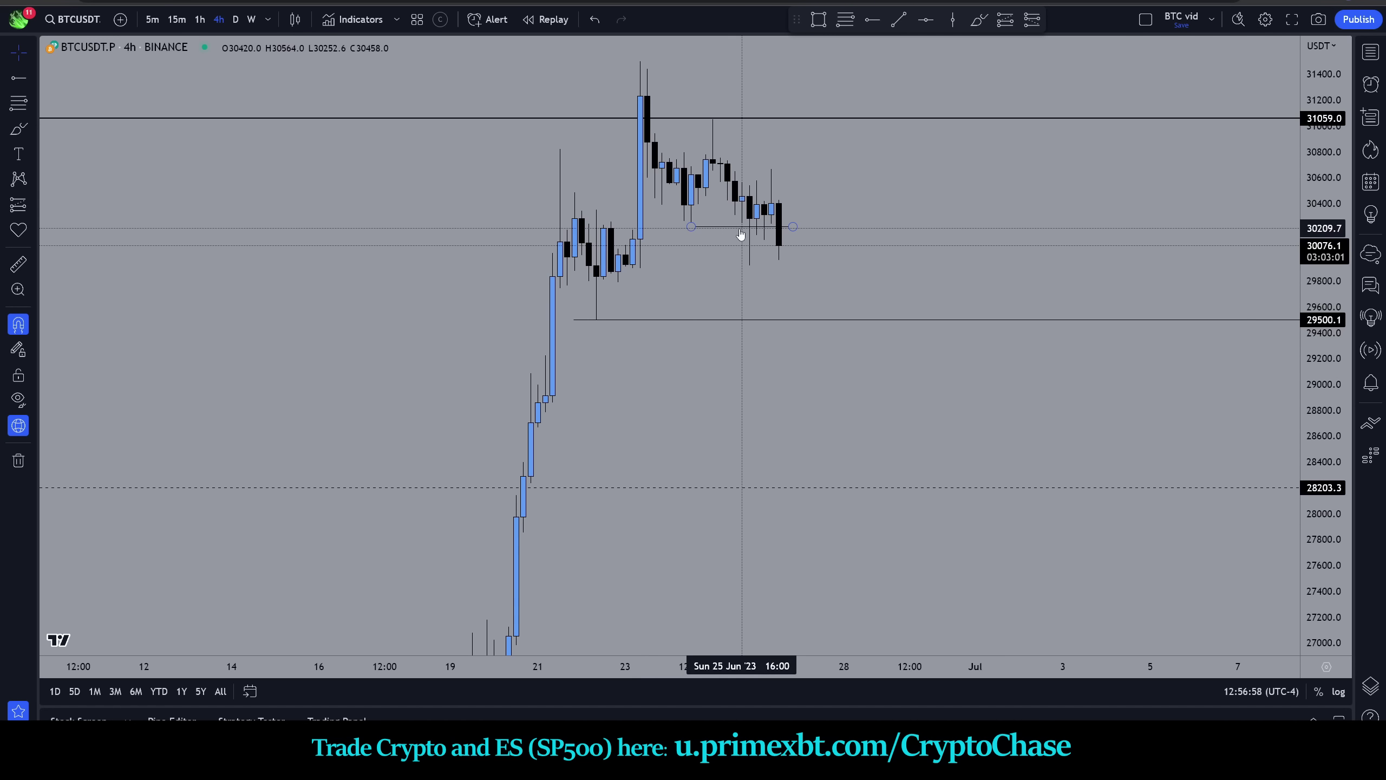
- Examine the late-June candles around the short level near 30200 on the 1-hour BTCUSDT chart
left_click(841, 262)
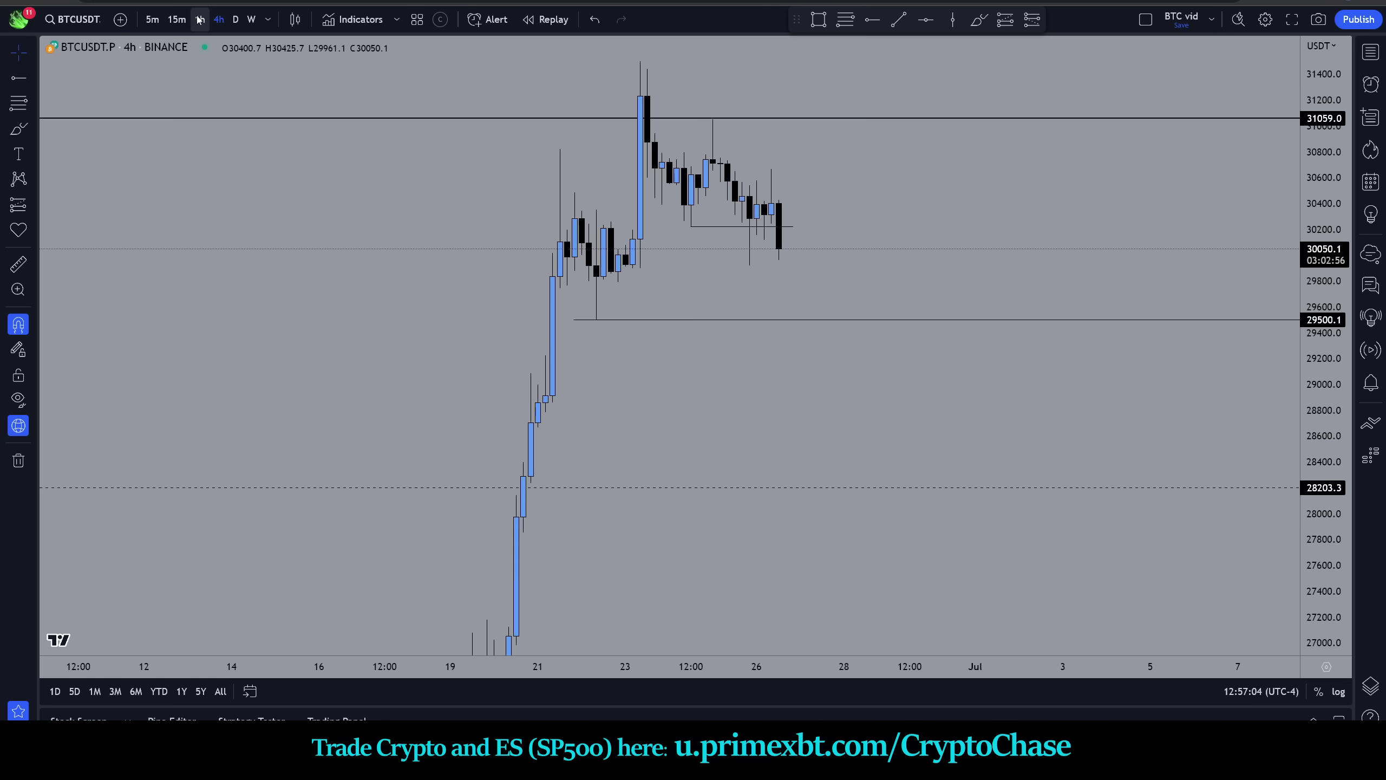
left_click(200, 20)
left_click_drag(1339, 410, 1338, 266)
left_click_drag(936, 164, 965, 246)
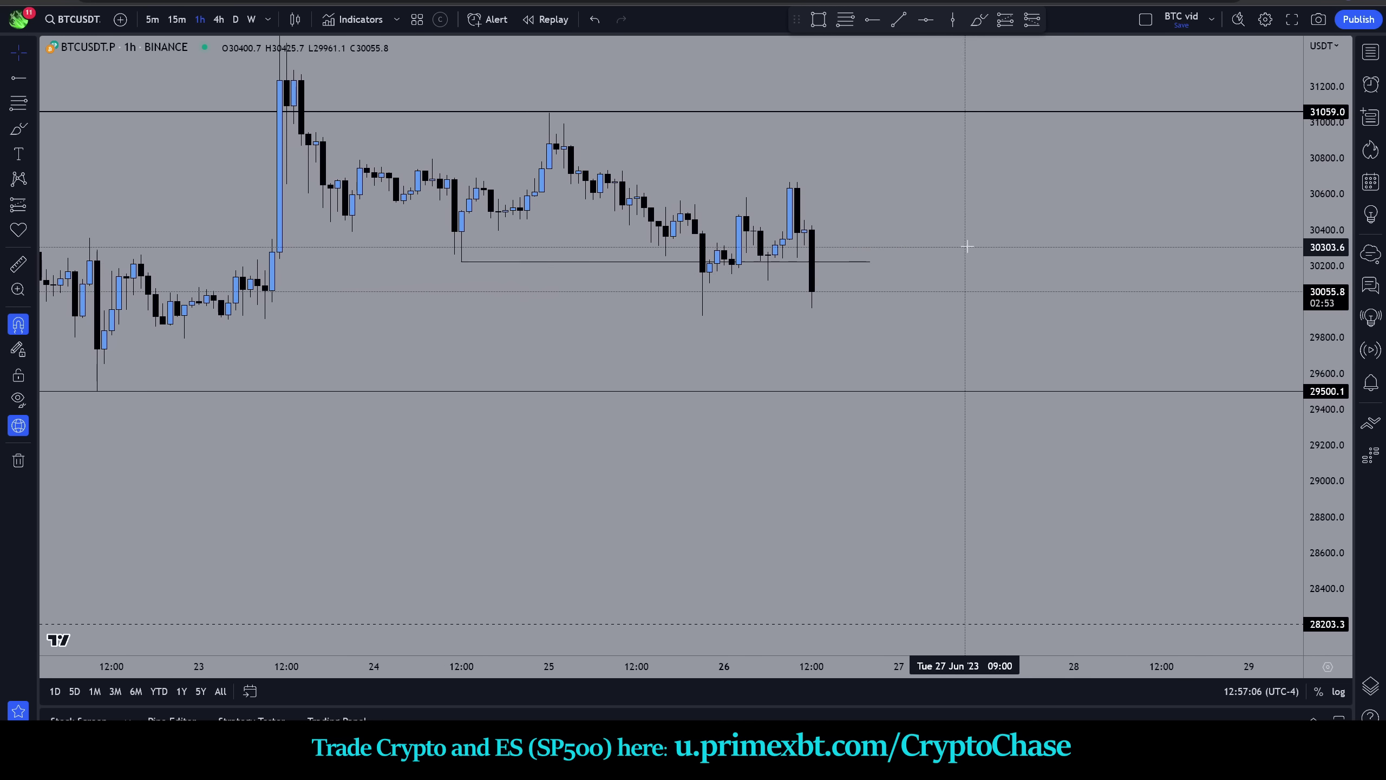
scroll(982, 247, "down", 2)
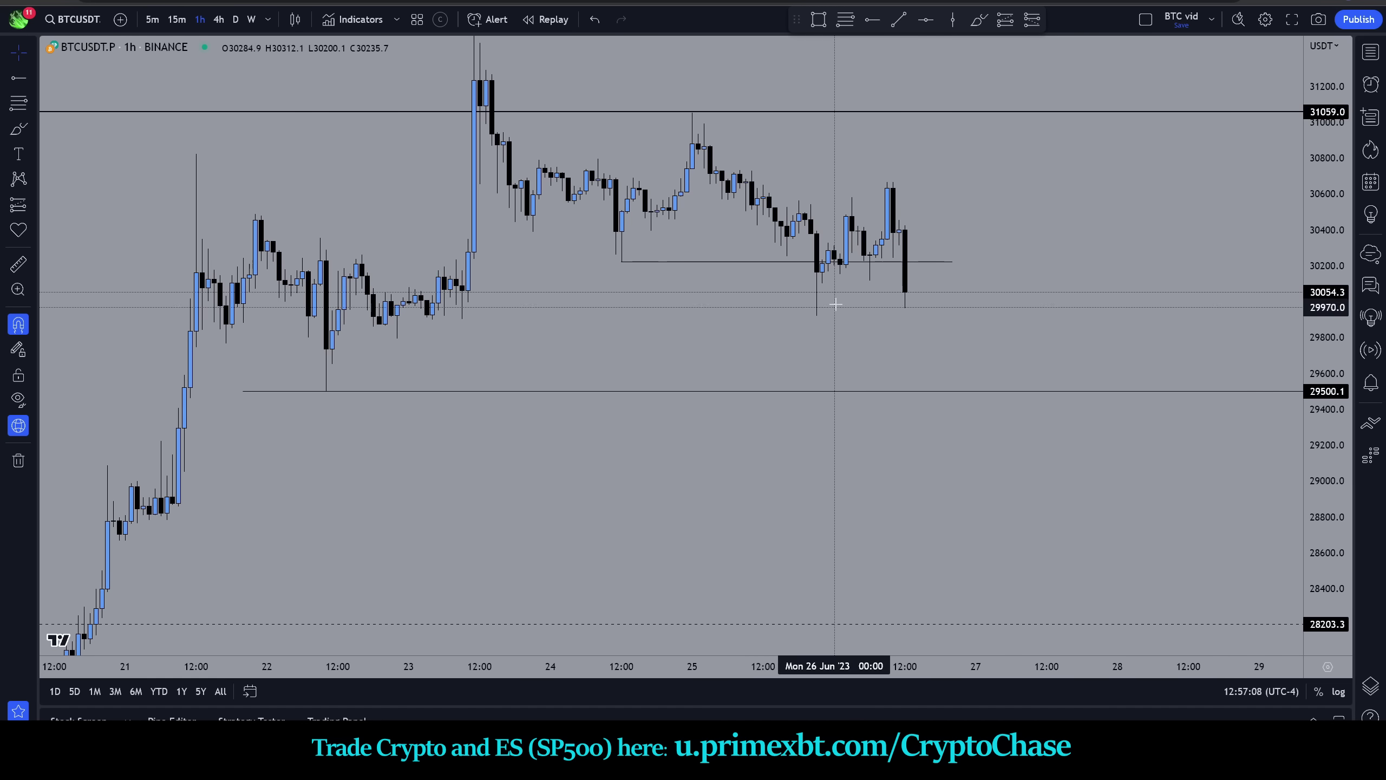
scroll(1037, 246, "down", 1)
left_click_drag(1309, 265, 1288, 322)
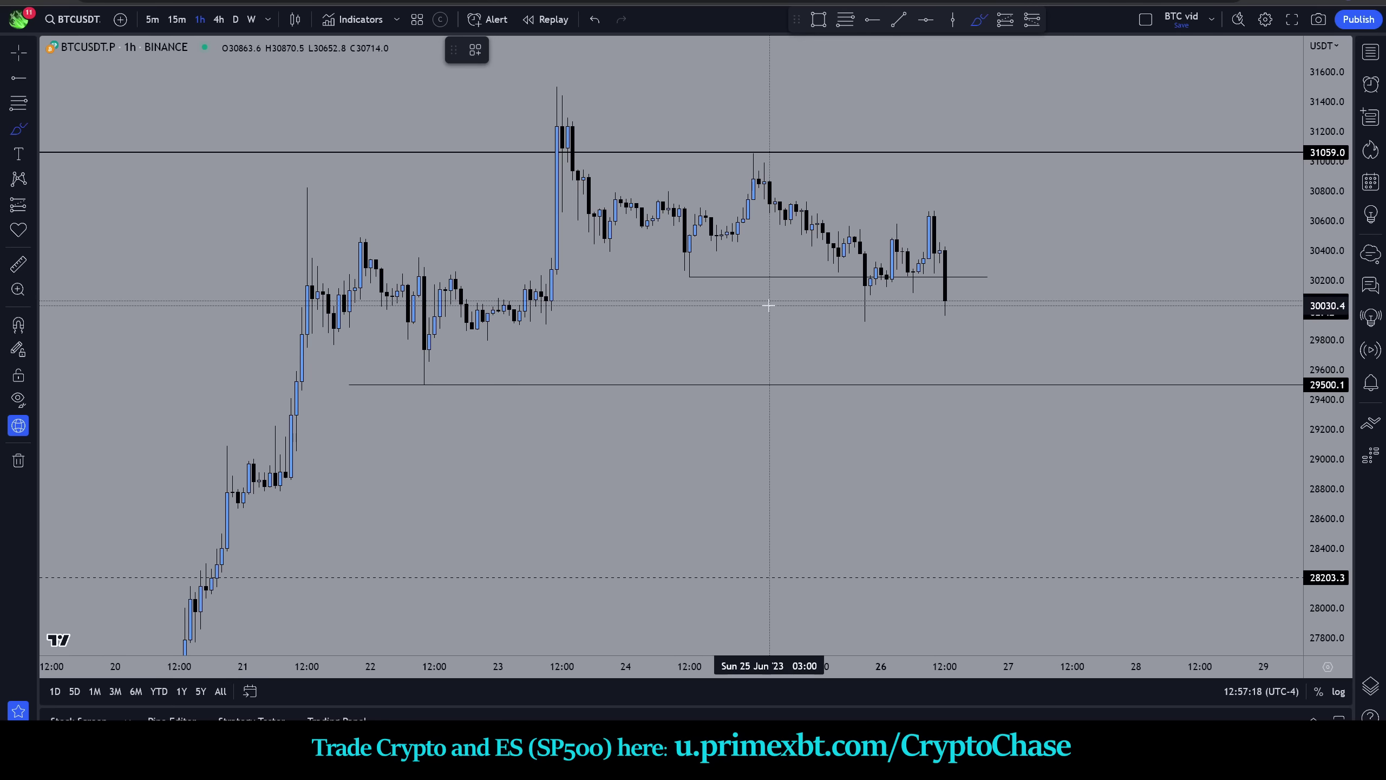
- Brush freehand marks on the 1-hour chart over the lows around the short level, the highs near 30600 and the latest drop
left_click_drag(658, 281, 679, 282)
left_click_drag(829, 281, 872, 288)
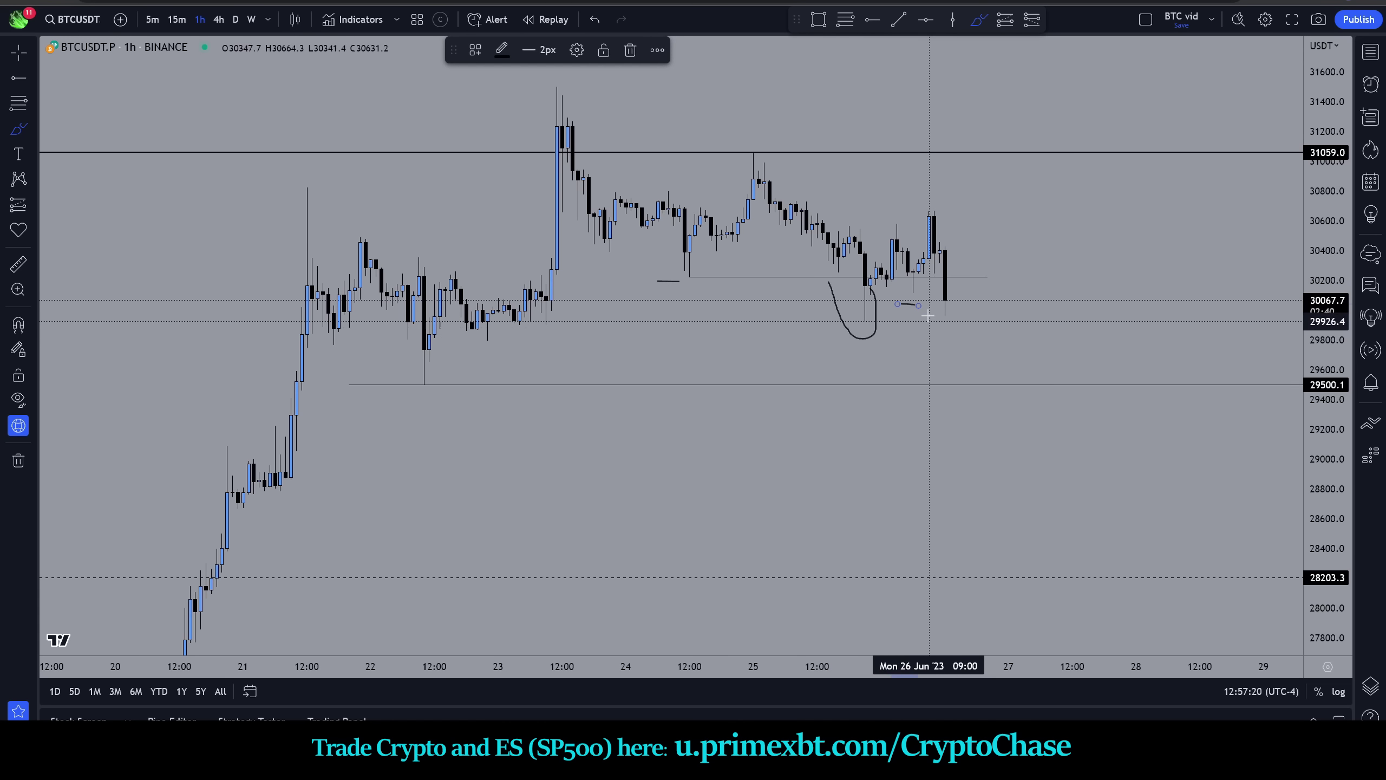
mouse_move(845, 224)
left_mouse_down()
mouse_move(939, 221)
mouse_move(878, 204)
left_mouse_up()
left_click_drag(946, 280, 951, 310)
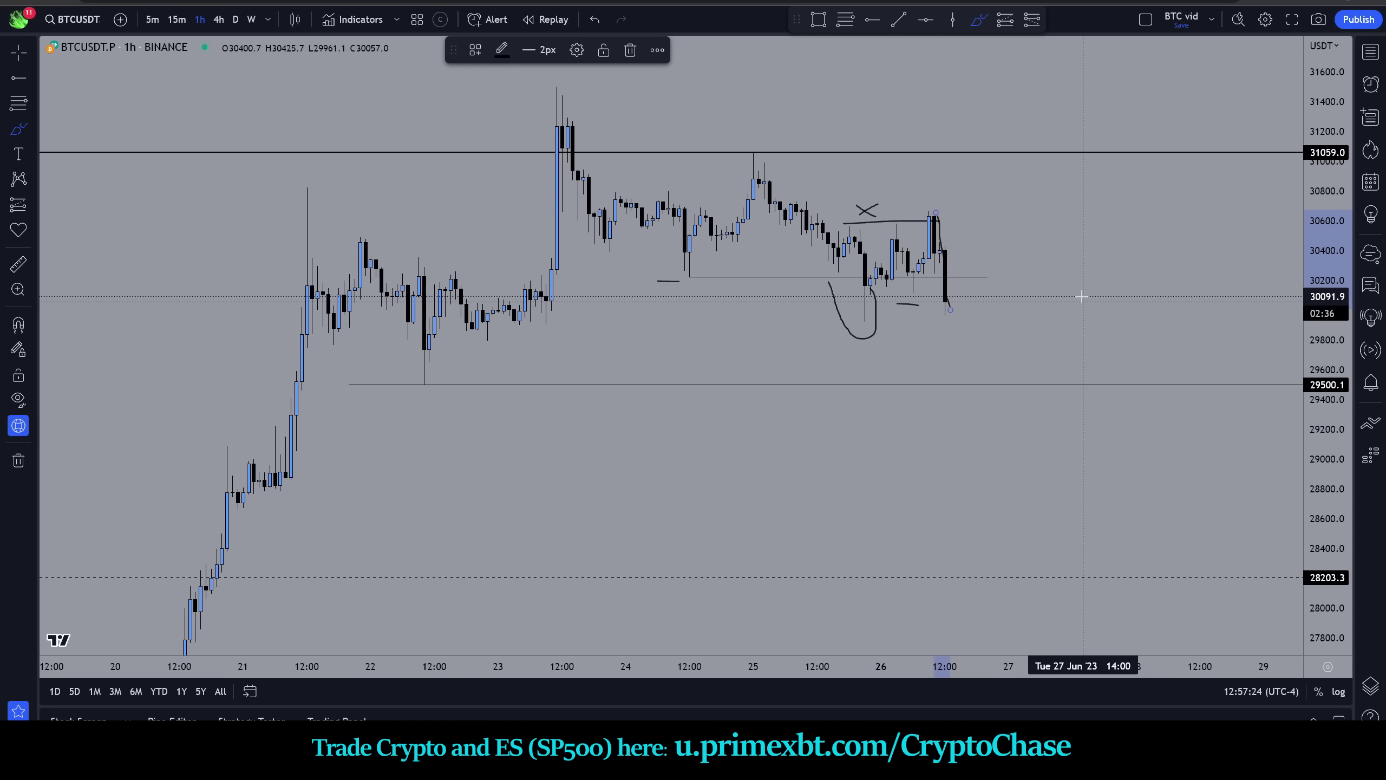
- Undo the brush marks on the 1-hour chart
key("ctrl+z")
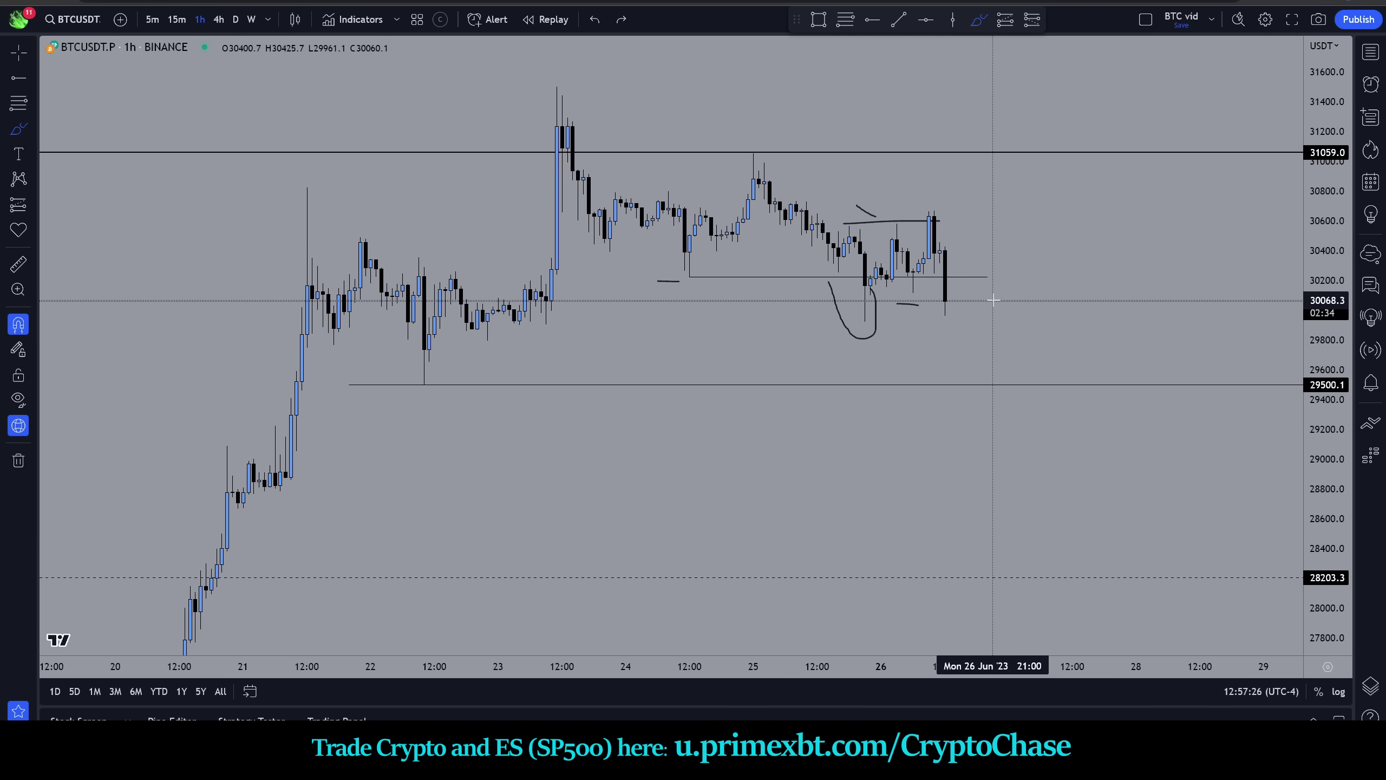
key("ctrl+z")
key("ctrl+z")
key("ctrl+z")
key("ctrl+z")
key("ctrl+z")
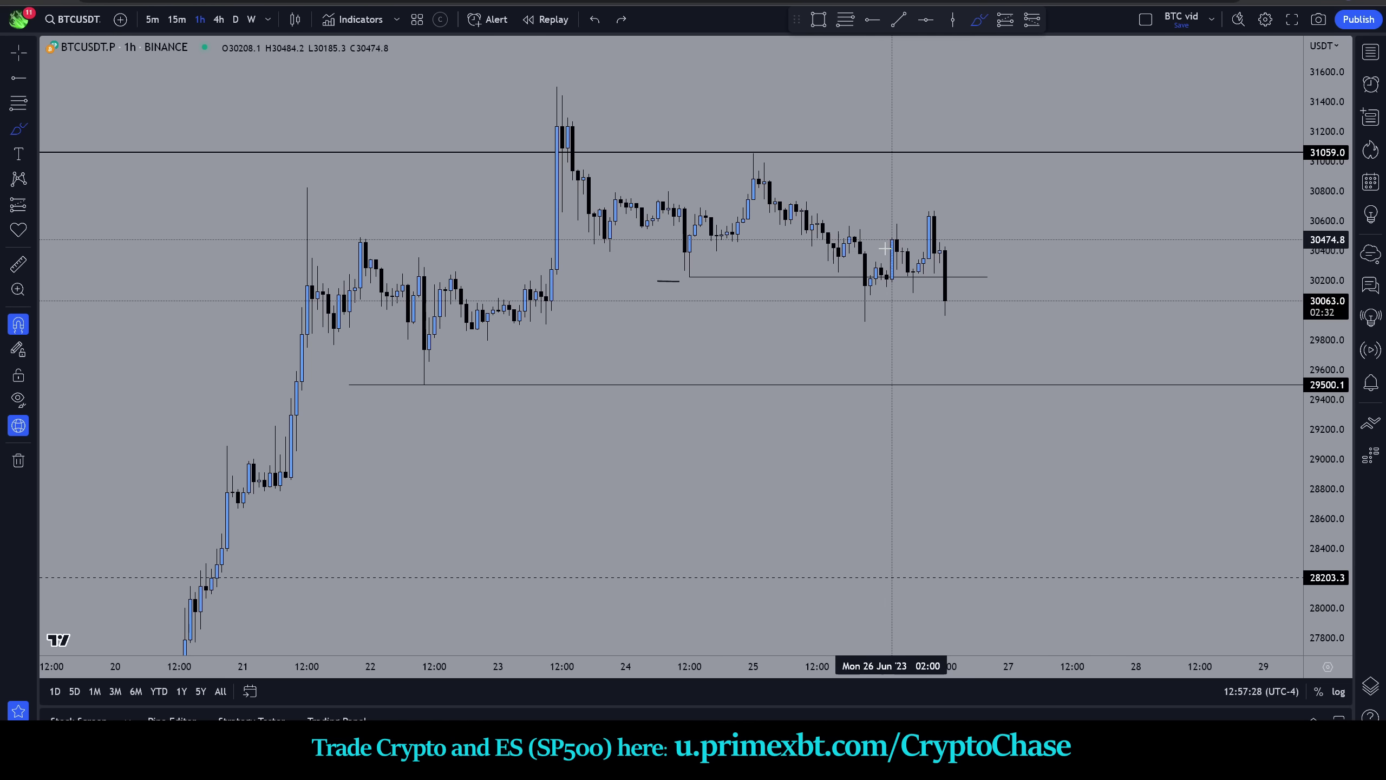
- On the 4-hour chart, brush a bounce and rejection at the short level near 30200, extend that level forward, and undo the circle around the retest
left_click(219, 19)
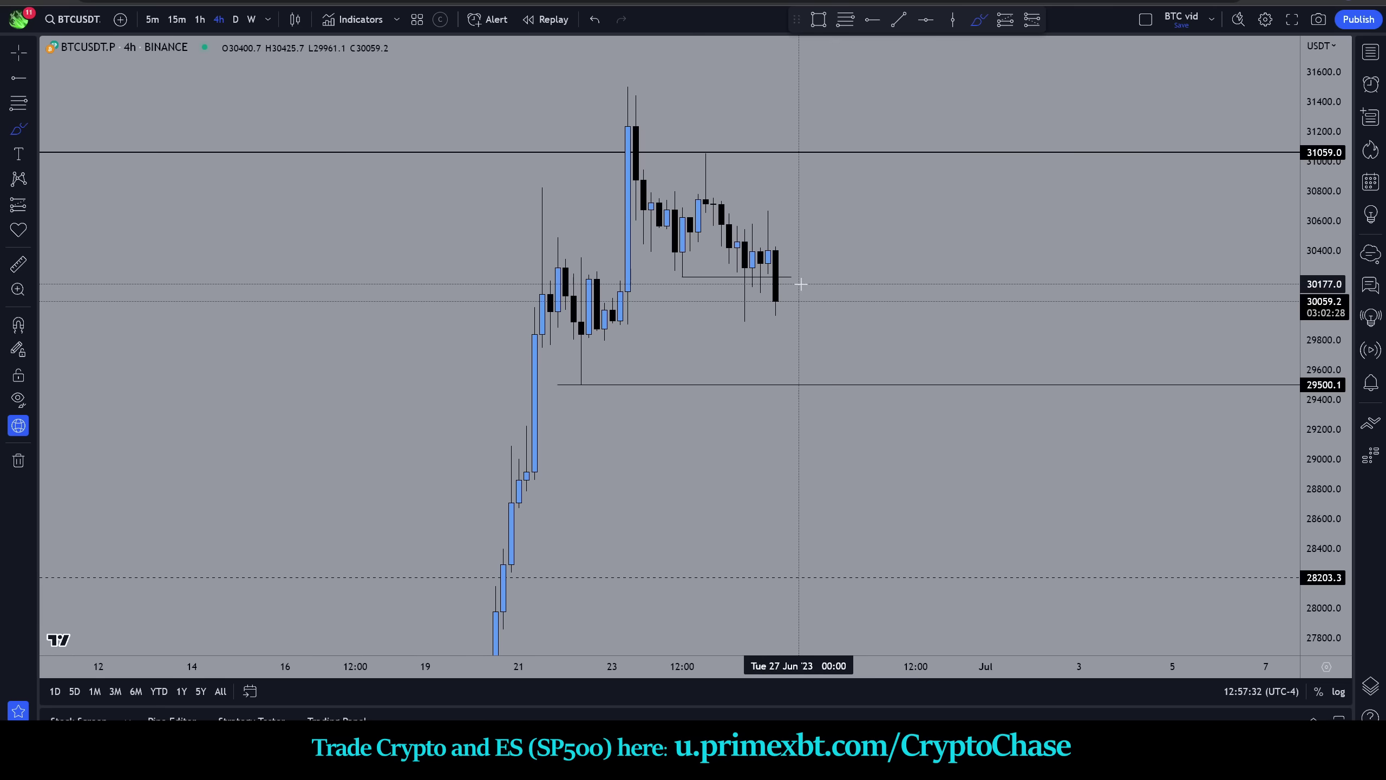
mouse_move(783, 302)
left_mouse_down()
mouse_move(807, 277)
mouse_move(807, 344)
left_mouse_up()
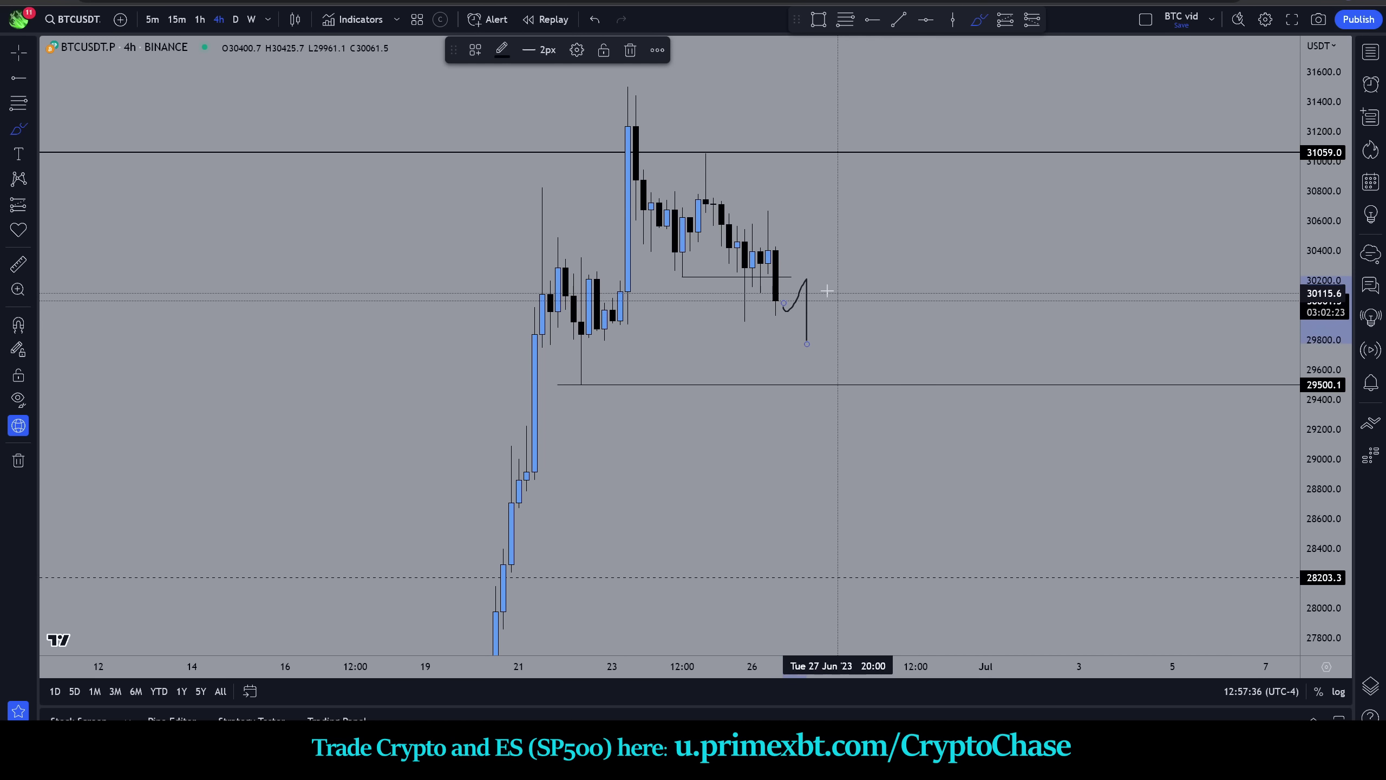
left_click_drag(775, 277, 916, 278)
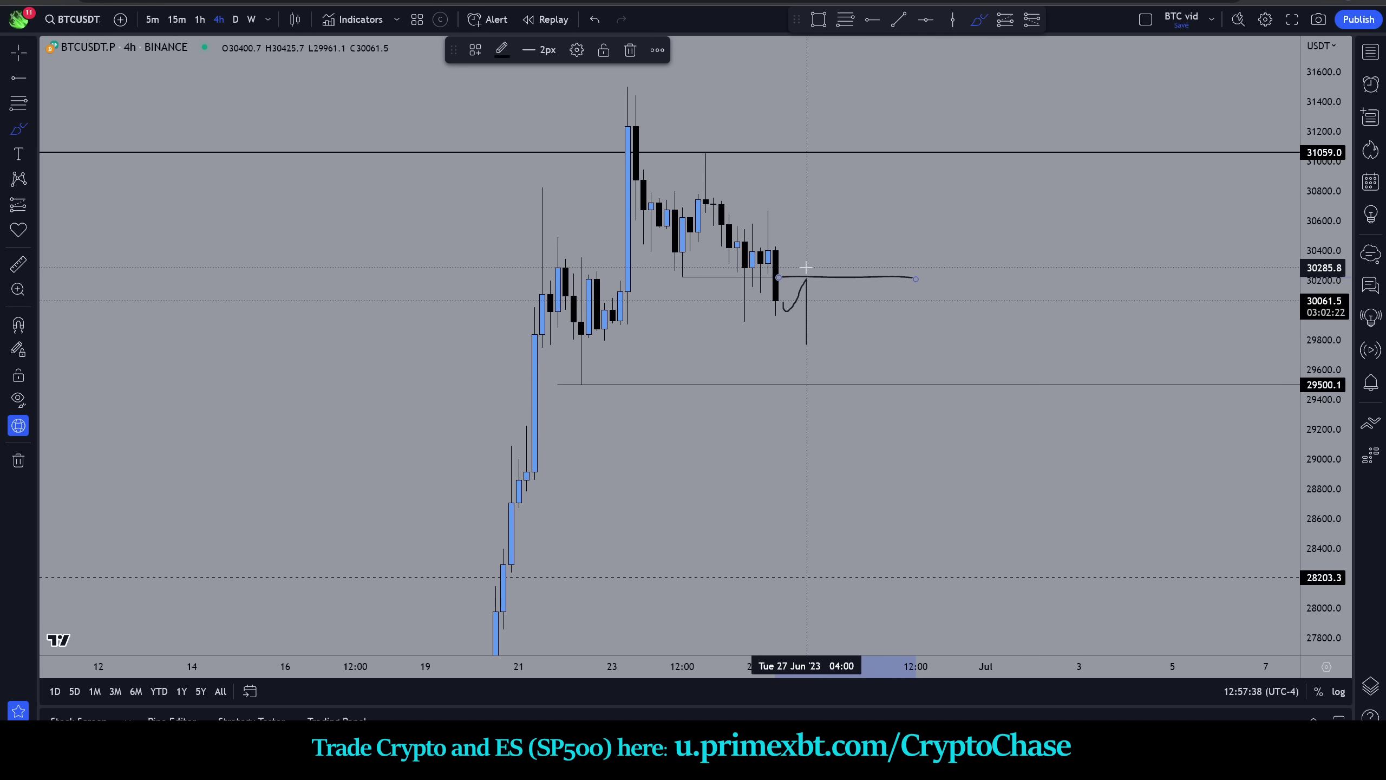
mouse_move(812, 267)
left_mouse_down()
mouse_move(773, 241)
mouse_move(792, 242)
left_mouse_up()
key("ctrl+z")
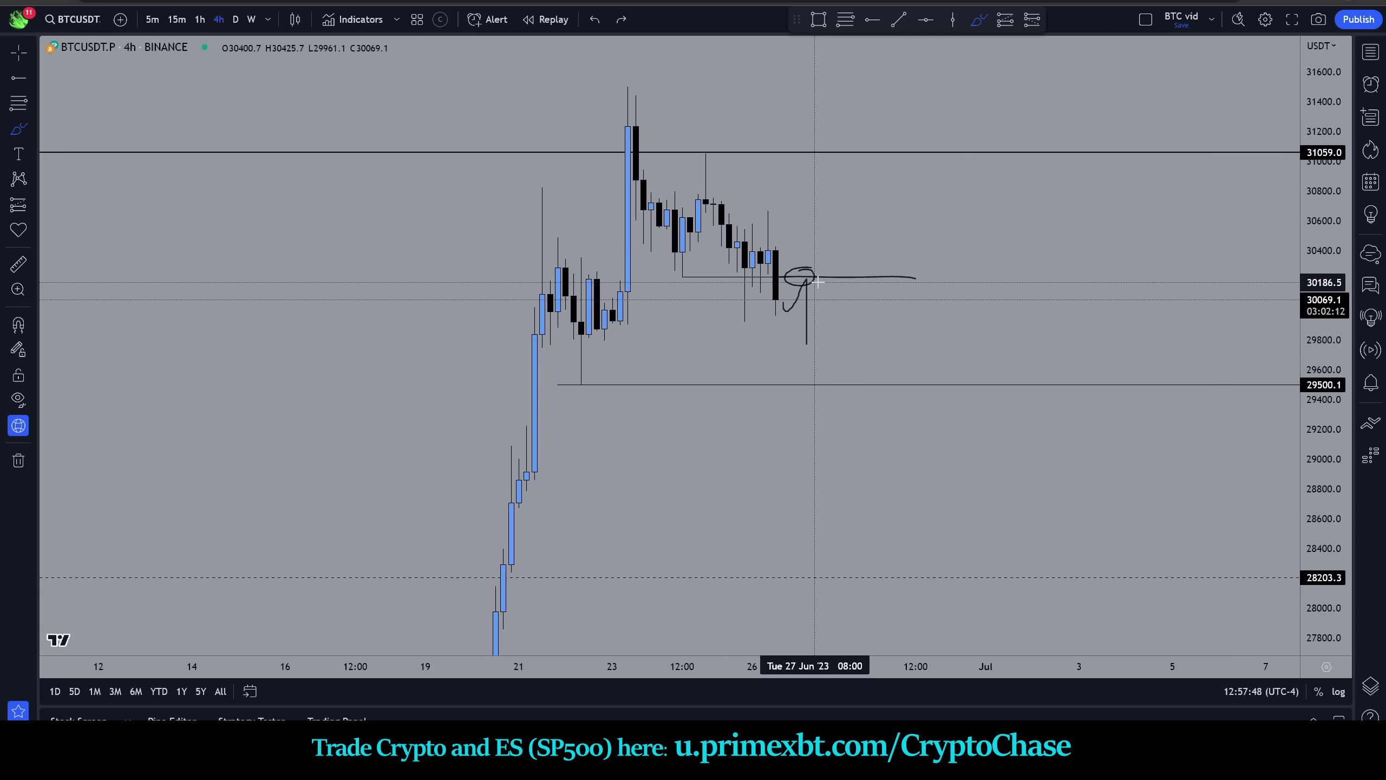
key("ctrl+z")
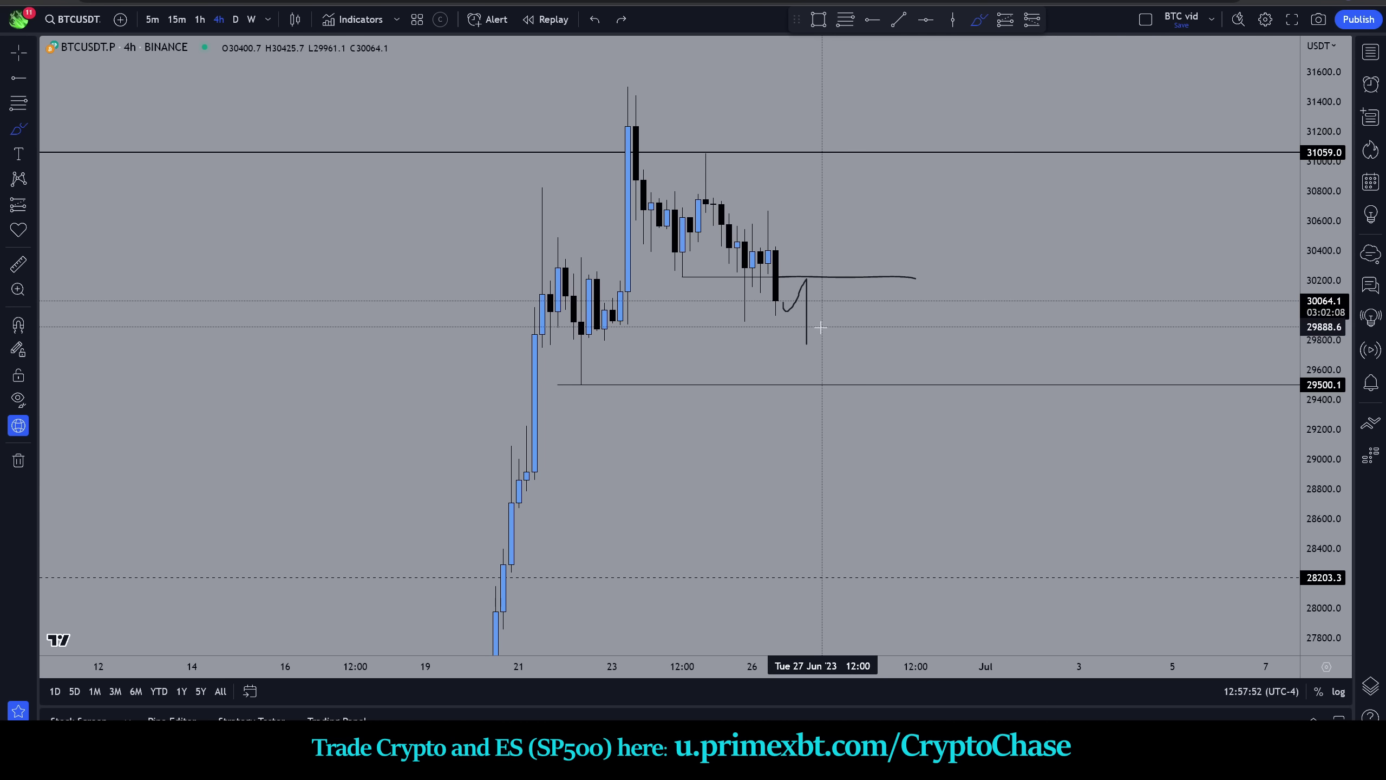
- Extend the brushed price path below the 29500.1 level and cross the swing low that formed it
mouse_move(807, 343)
left_mouse_down()
mouse_move(843, 312)
mouse_move(877, 314)
left_mouse_up()
key("ctrl+z")
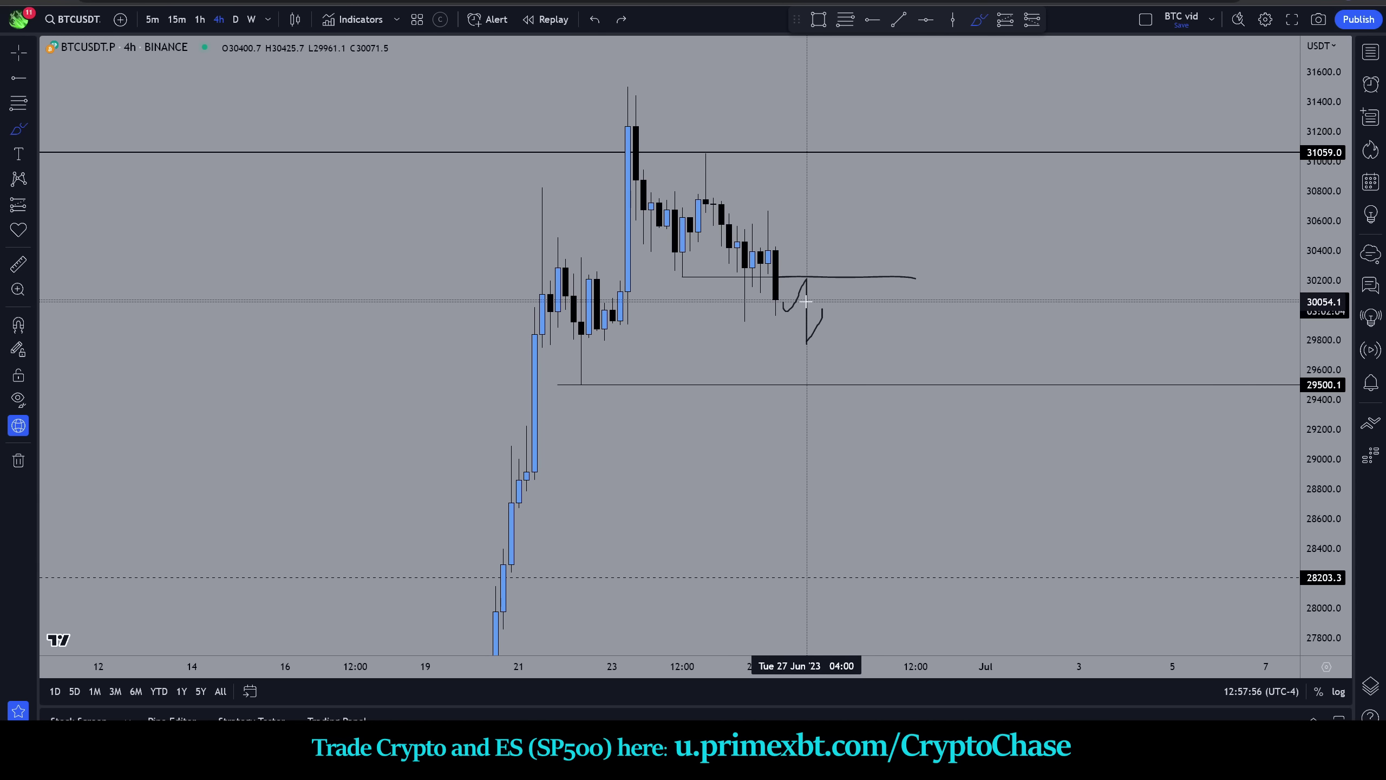
left_click_drag(807, 285, 837, 409)
key("ctrl+z")
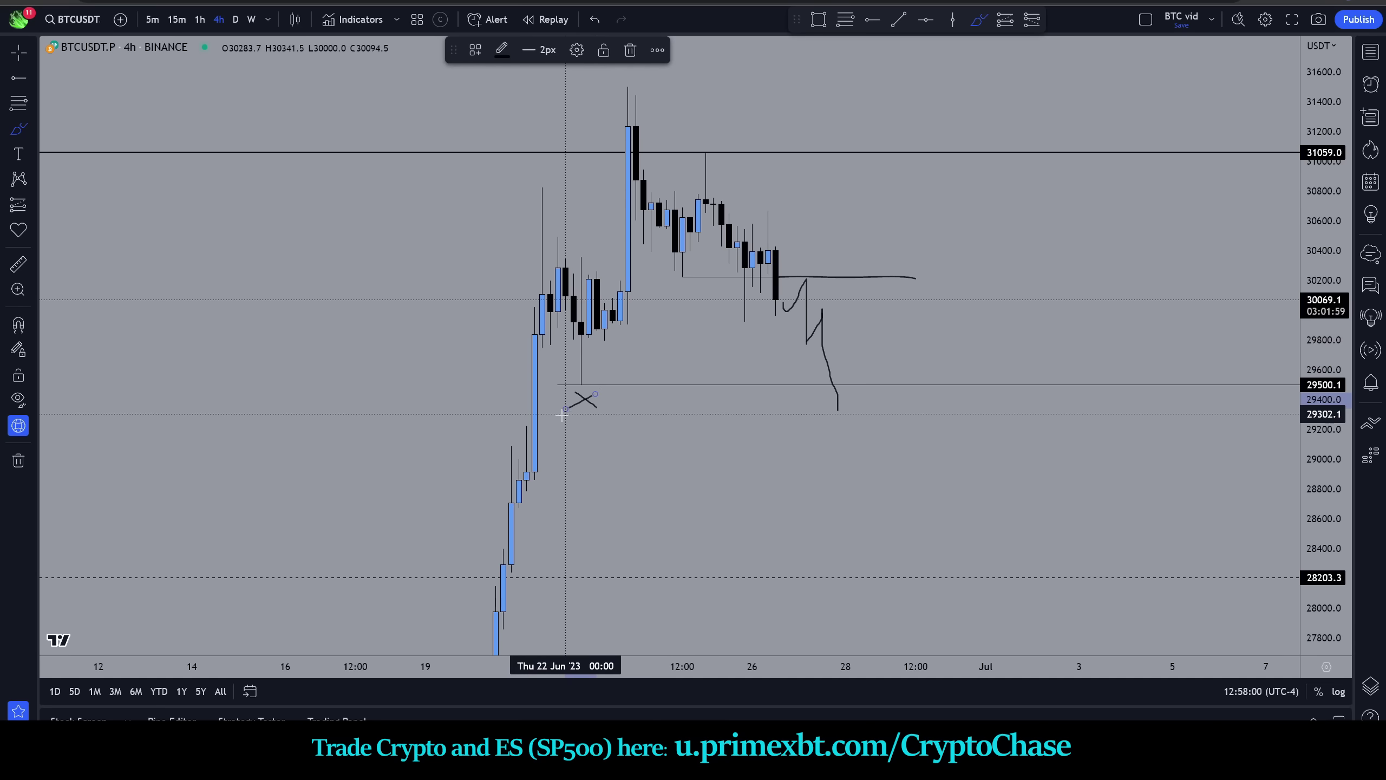
- Undo all the brushed price-path marks on the 4-hour chart
key("ctrl+z")
key("ctrl+z")
key("ctrl+z")
key("ctrl+z")
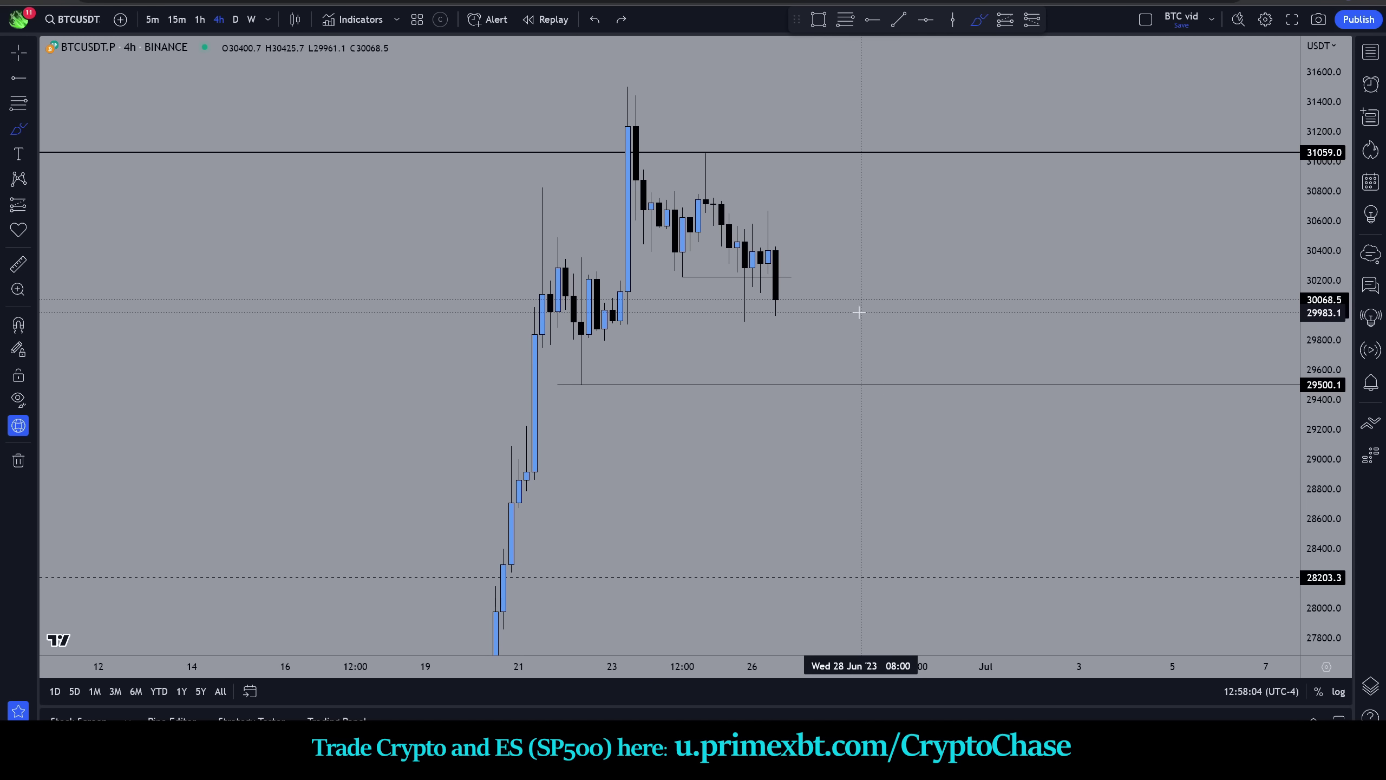
- Examine the daily chart's price structure from January to June 2023 against the levels between 25347.6 and 32427.5
left_click(239, 20)
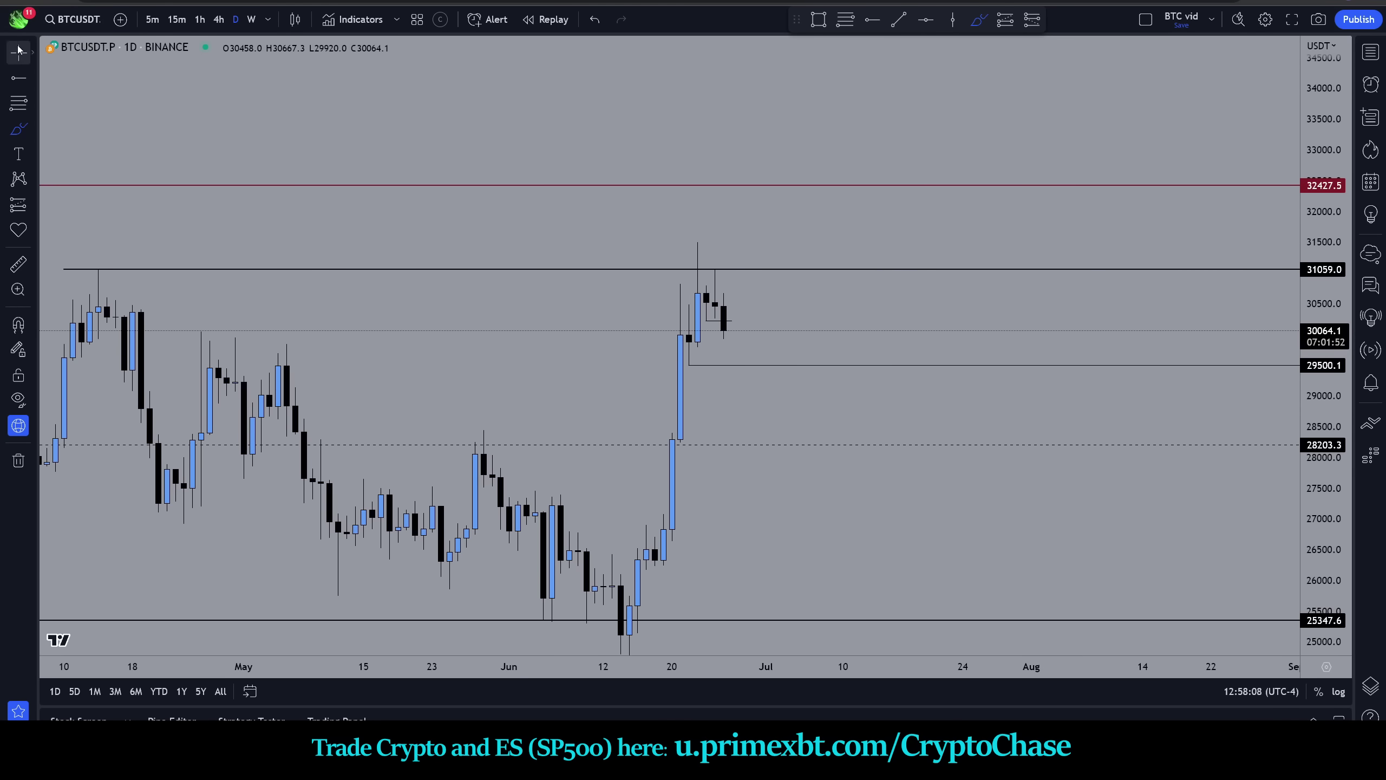
scroll(1225, 217, "down", 3)
left_click_drag(1325, 257, 1325, 431)
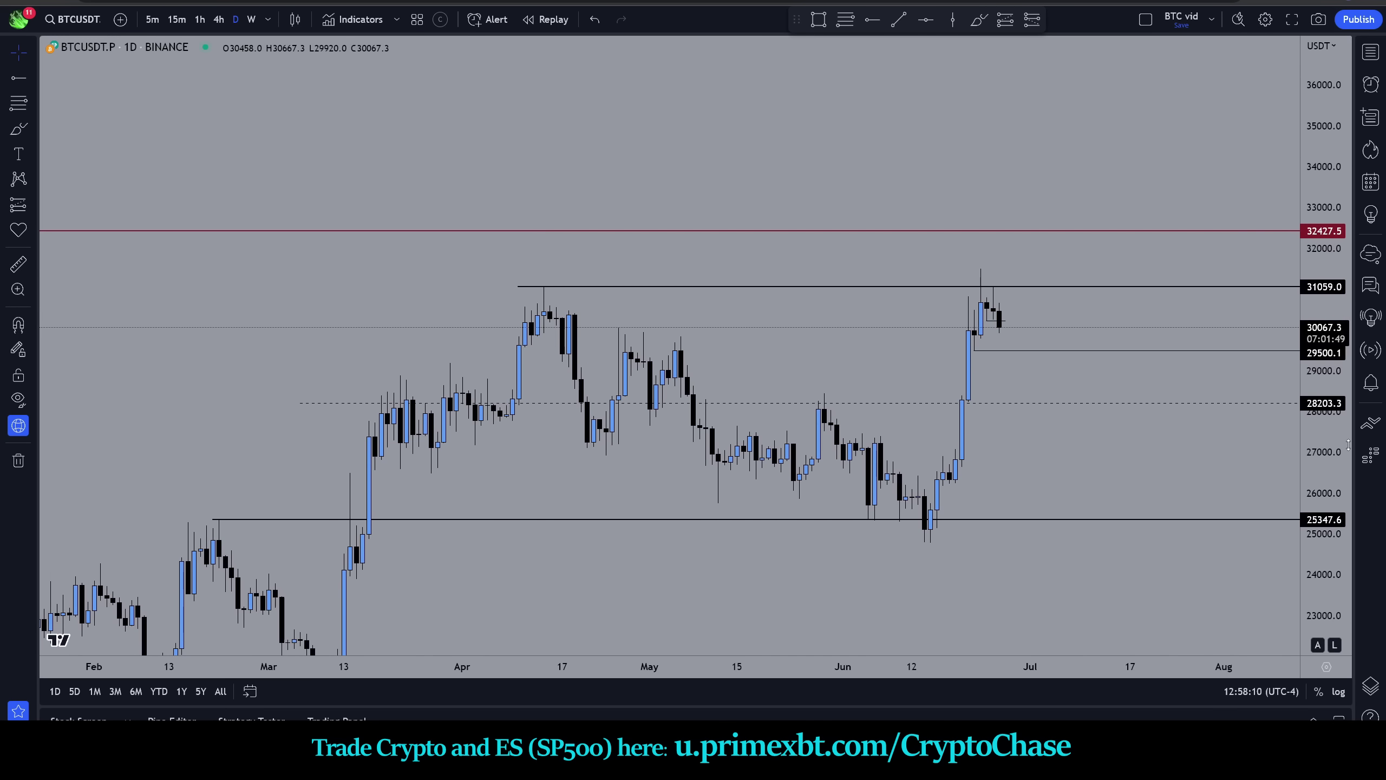
left_click_drag(1173, 173, 1061, 170)
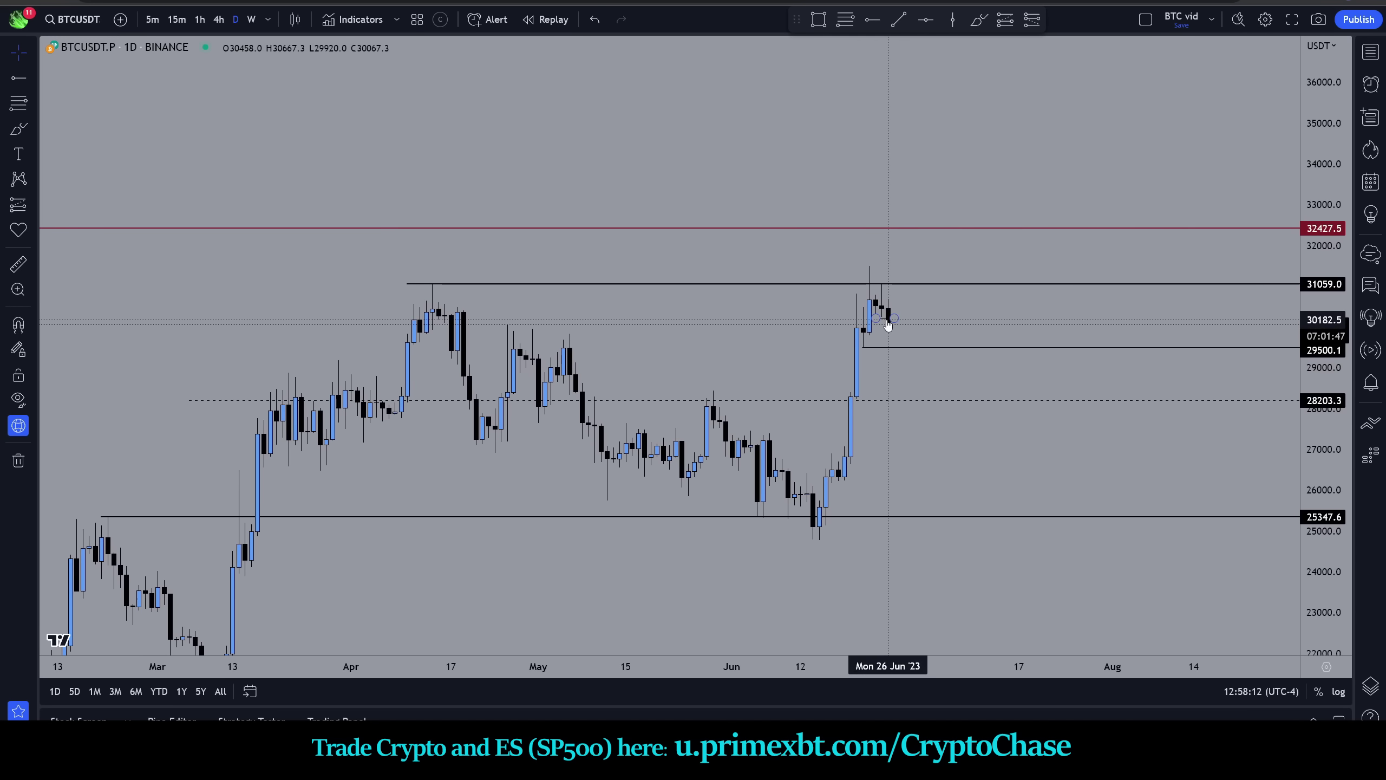
scroll(1201, 230, "down", 2)
left_click_drag(1322, 253, 1322, 382)
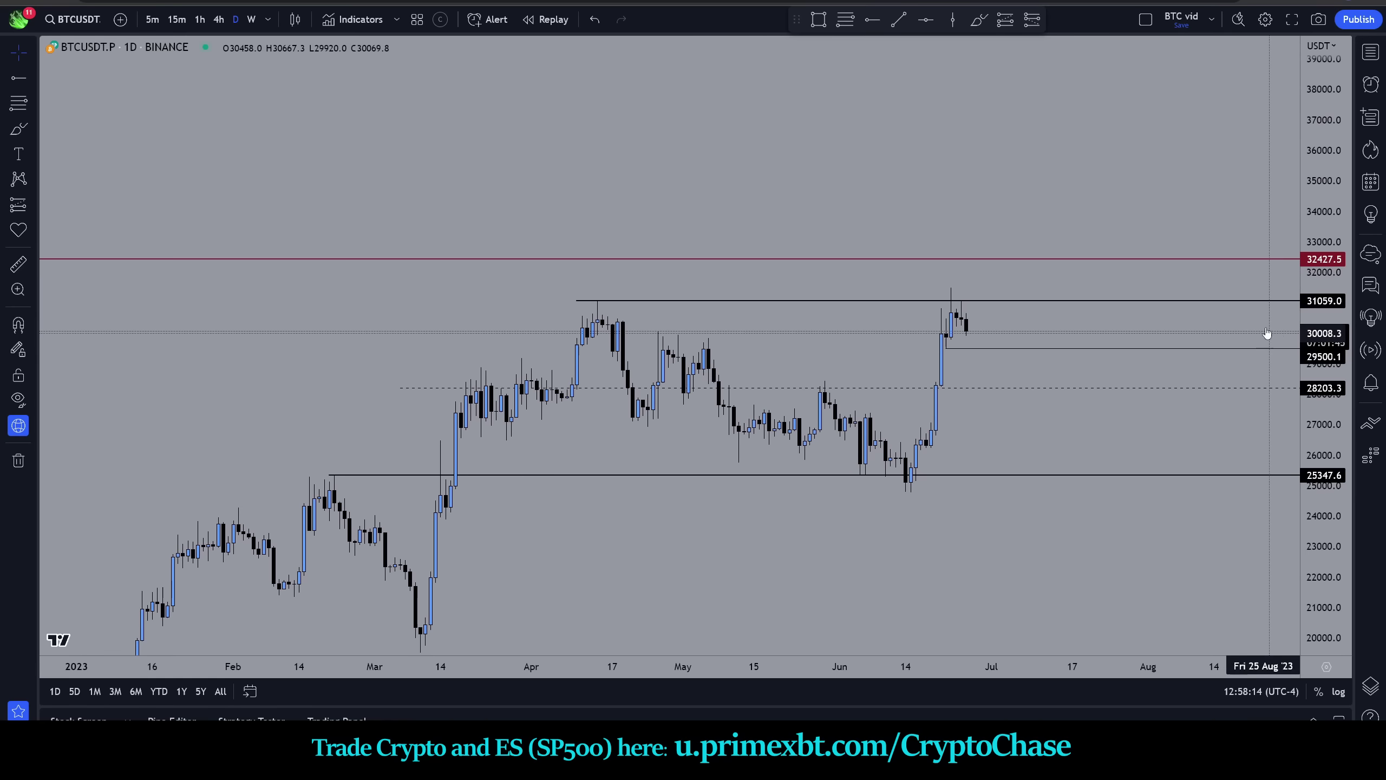
scroll(1173, 202, "down", 1)
left_click_drag(1185, 210, 1058, 193)
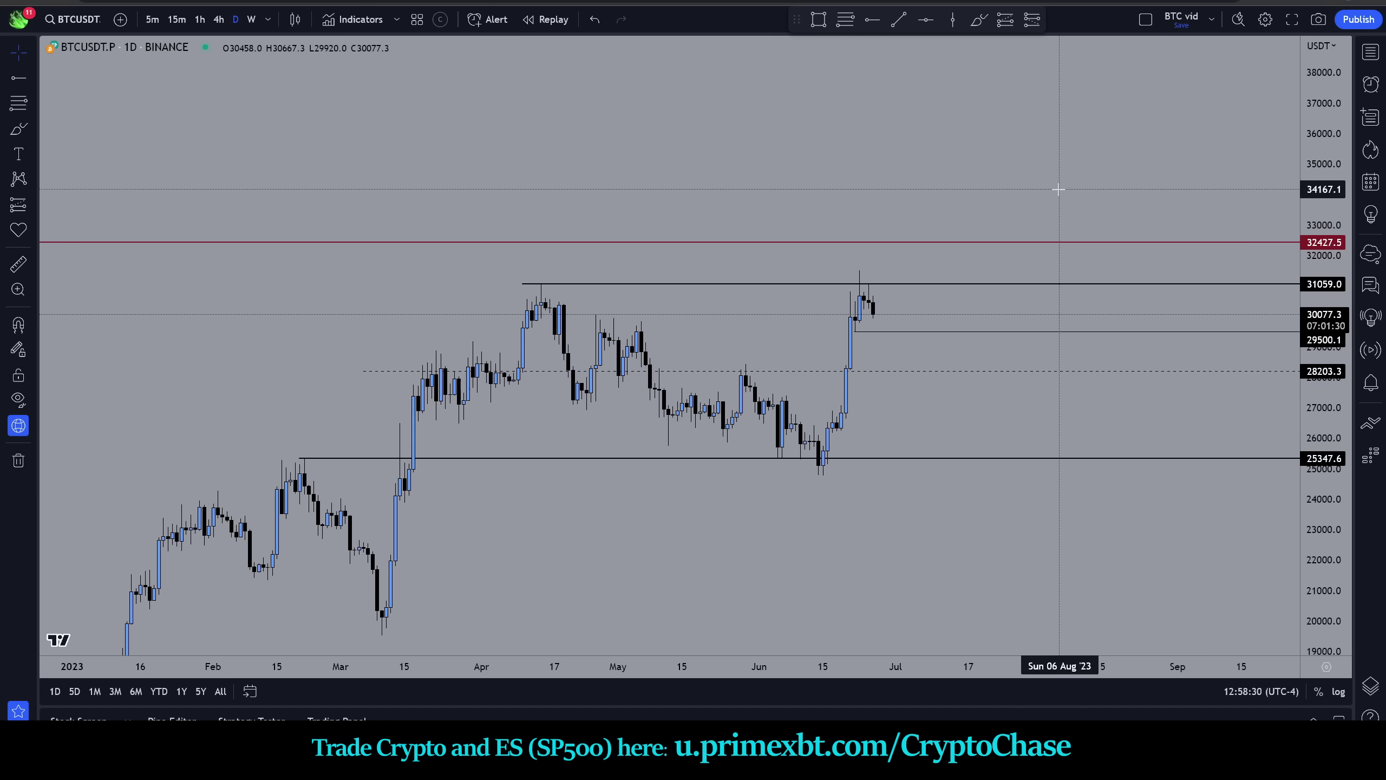
- Brush short freehand marks beside the latest daily candle and at the 29500.1 level, and undo them
left_click(978, 19)
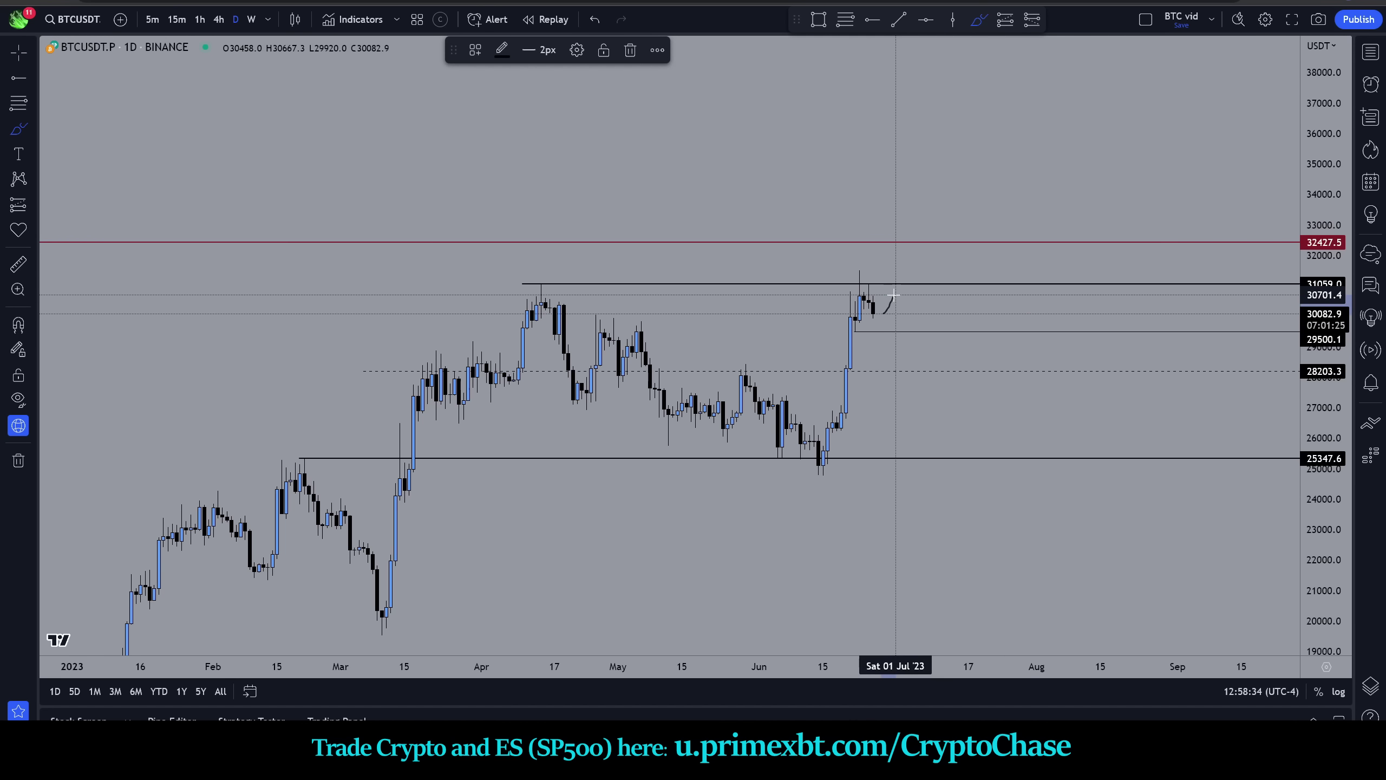
left_click_drag(884, 313, 897, 296)
key("ctrl+z")
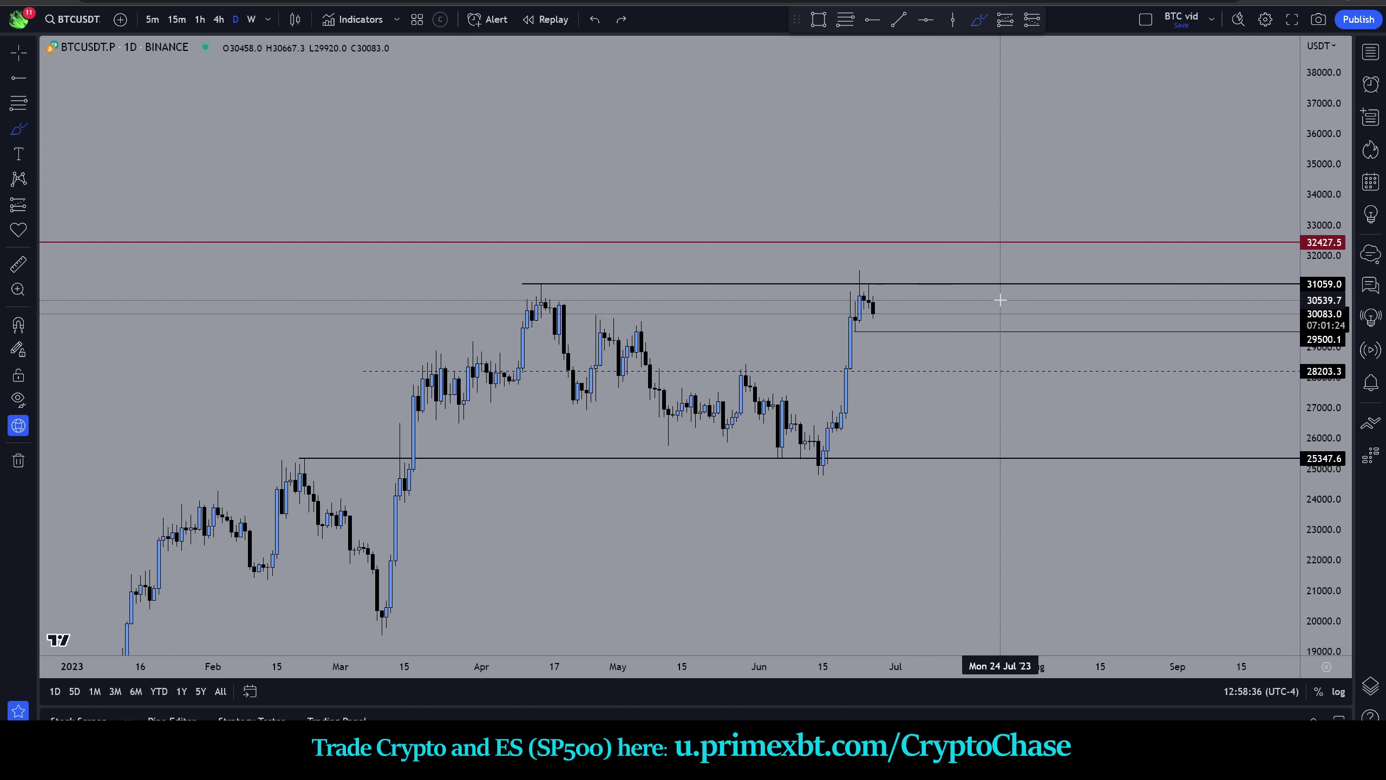
left_click_drag(856, 339, 864, 344)
key("ctrl+z")
key("ctrl+z")
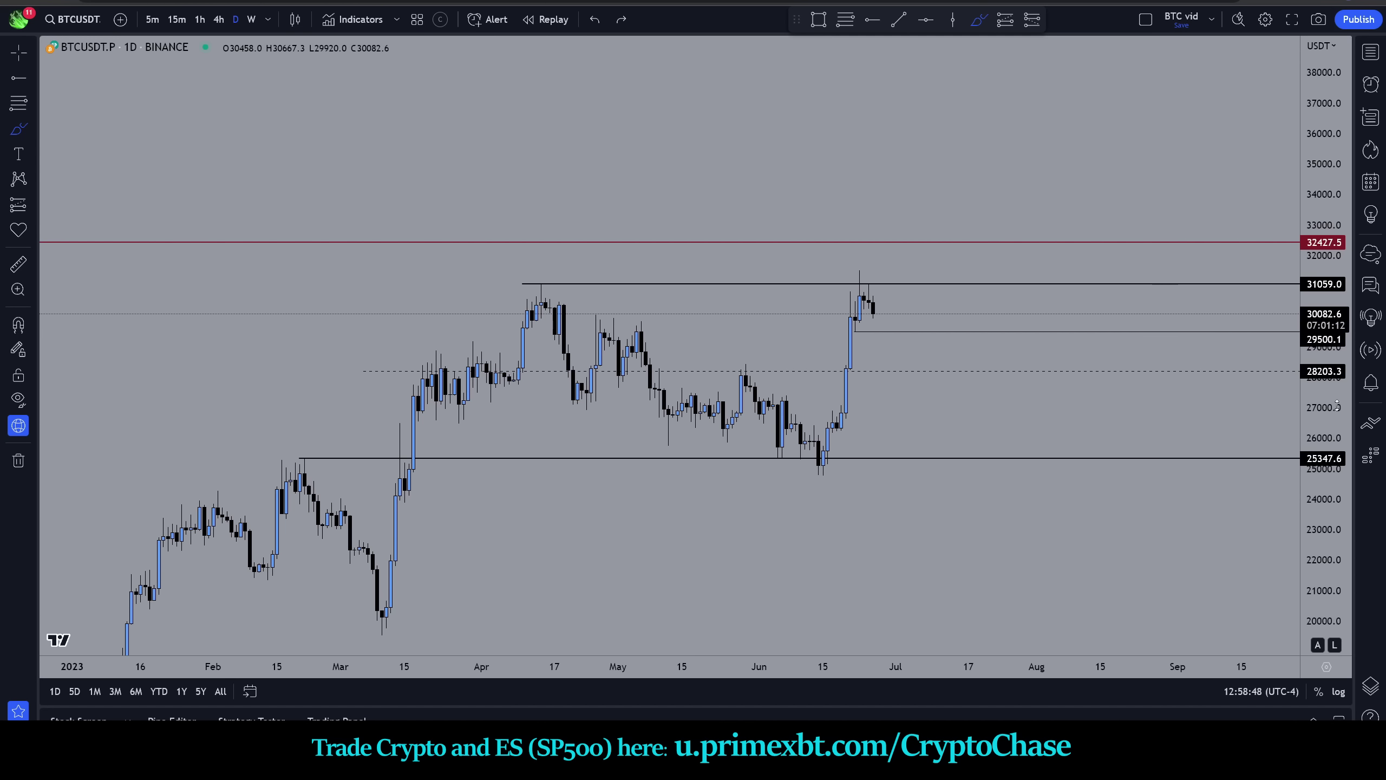
- Brush a mark at the 29500.1 low and an ellipse around the dashed 28203.3 level, undoing both
left_click_drag(1323, 350, 1323, 281)
left_click_drag(852, 336, 863, 344)
key("ctrl+z")
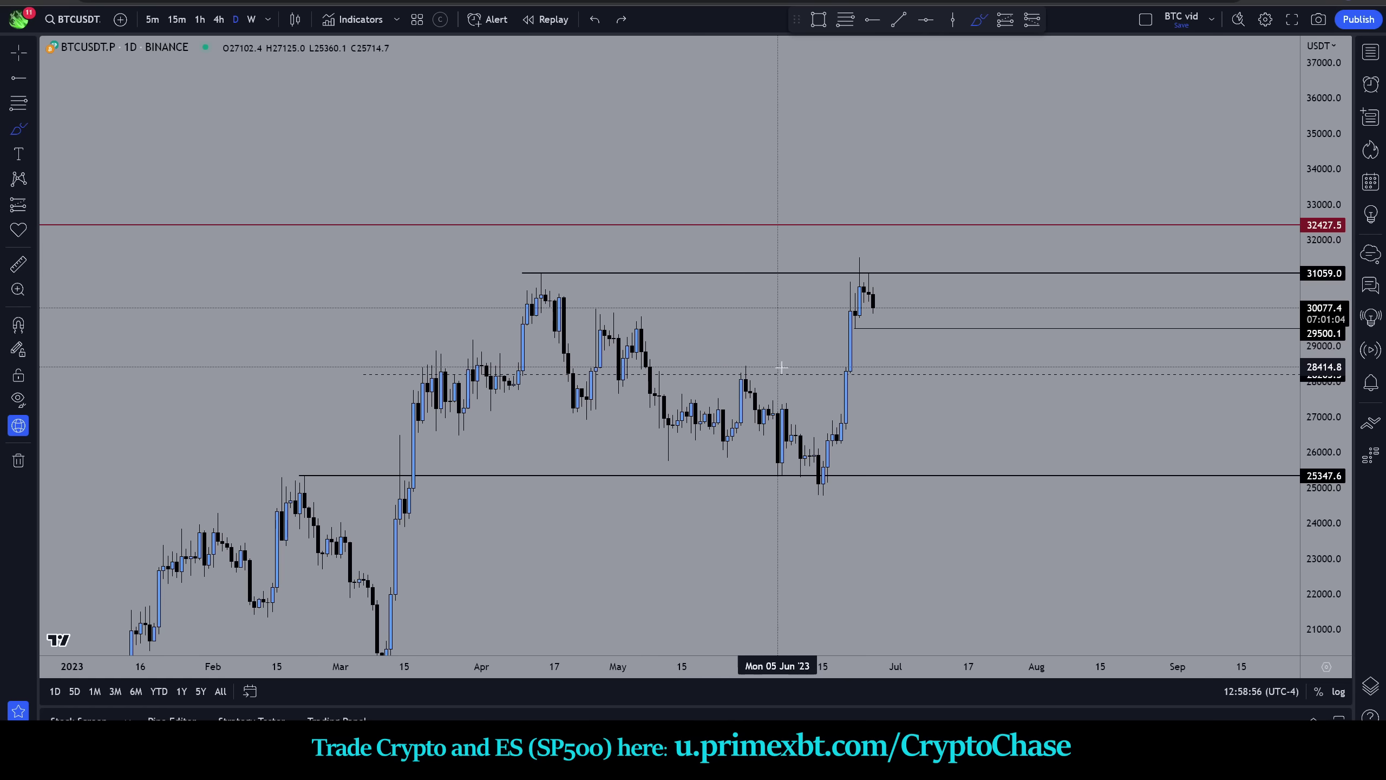
left_click(884, 362)
mouse_move(883, 362)
left_mouse_down()
mouse_move(654, 359)
mouse_move(899, 361)
left_mouse_up()
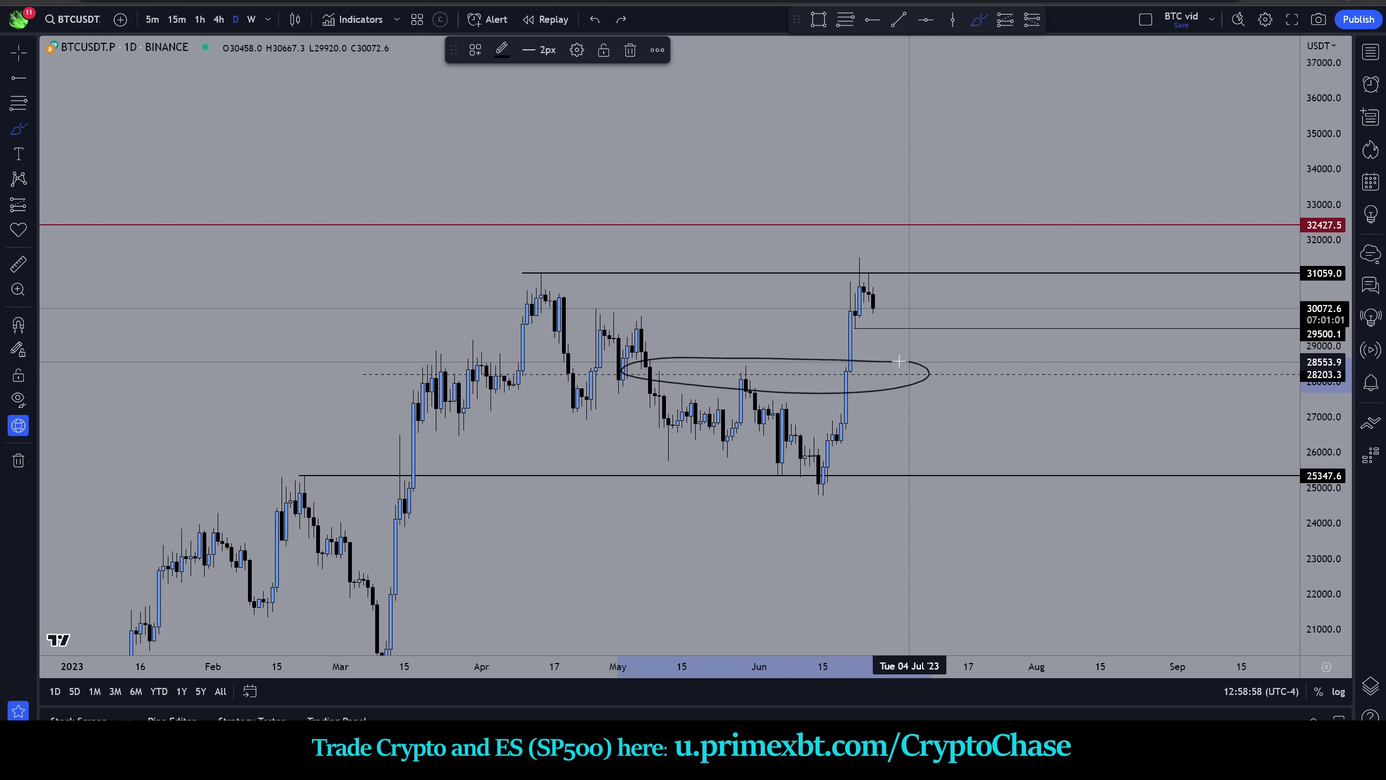
key("ctrl+z")
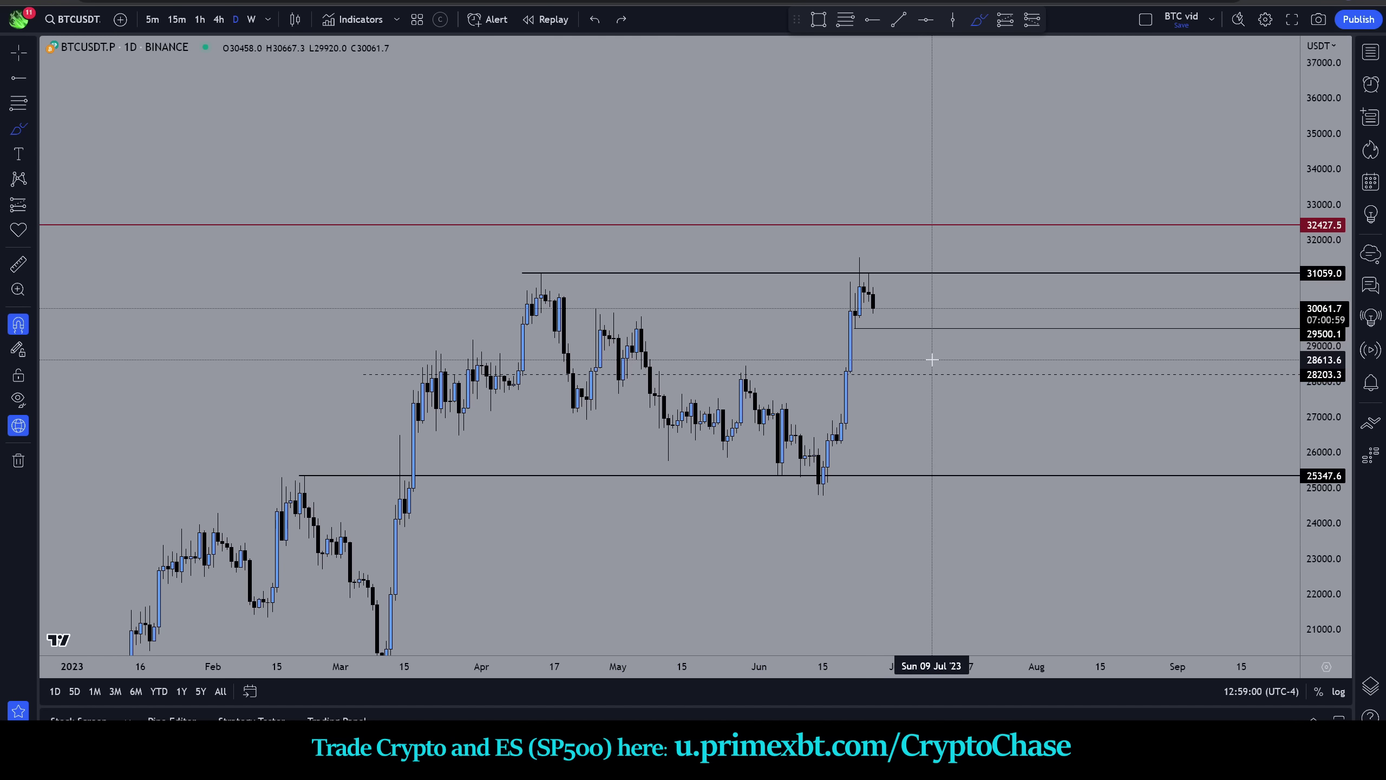
- Draw a Fibonacci retracement between 24833.8 and 31532.2, move its lower anchor to 26642.3, and delete it
scroll(927, 356, "down", 1)
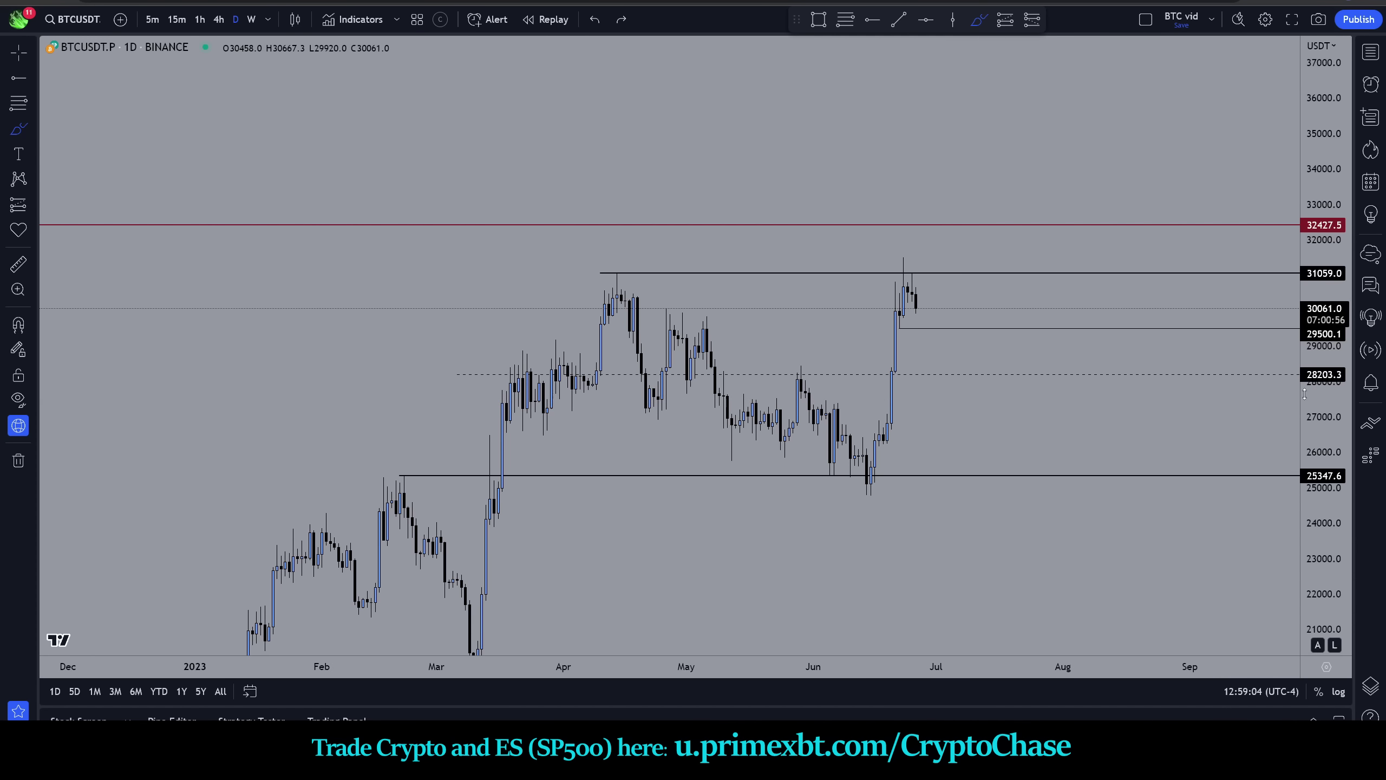
left_click_drag(1319, 418, 1318, 434)
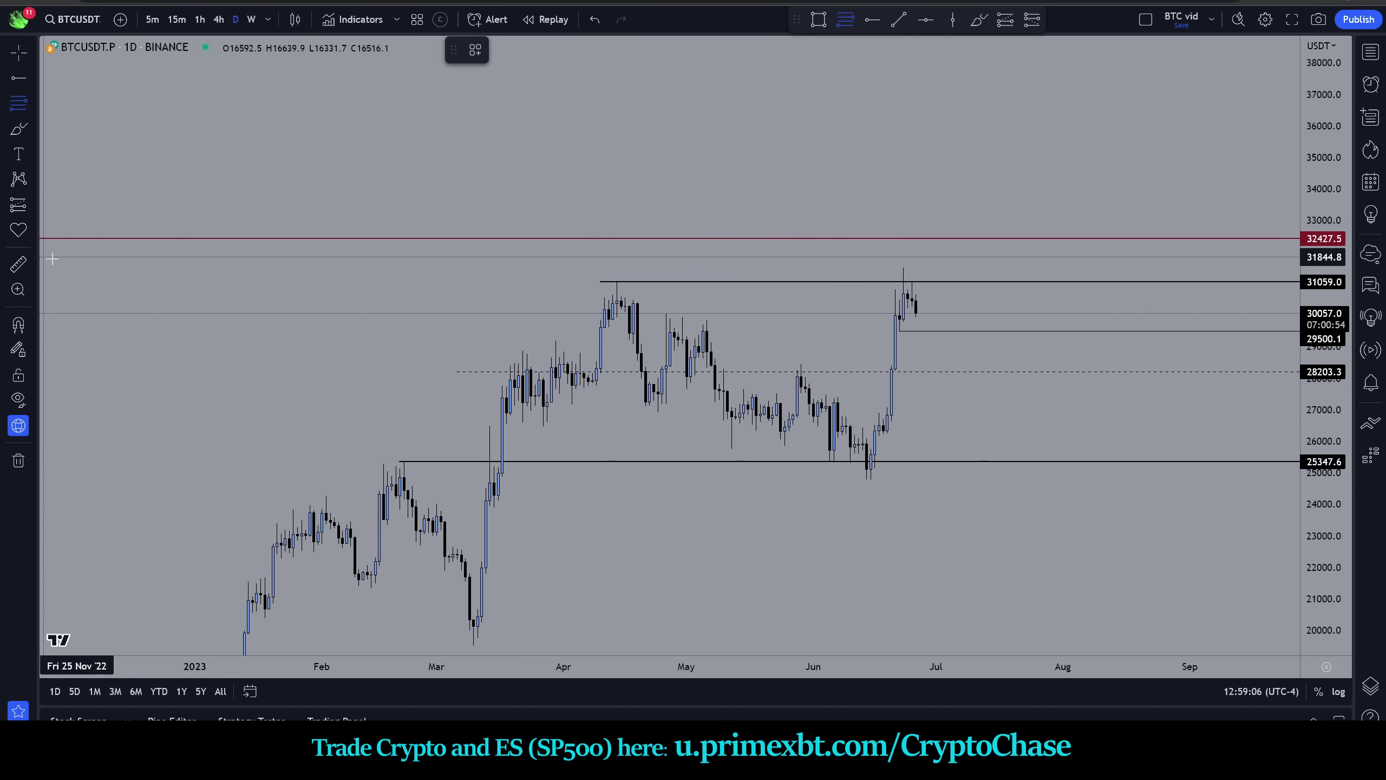
left_click(863, 477)
left_click(962, 267)
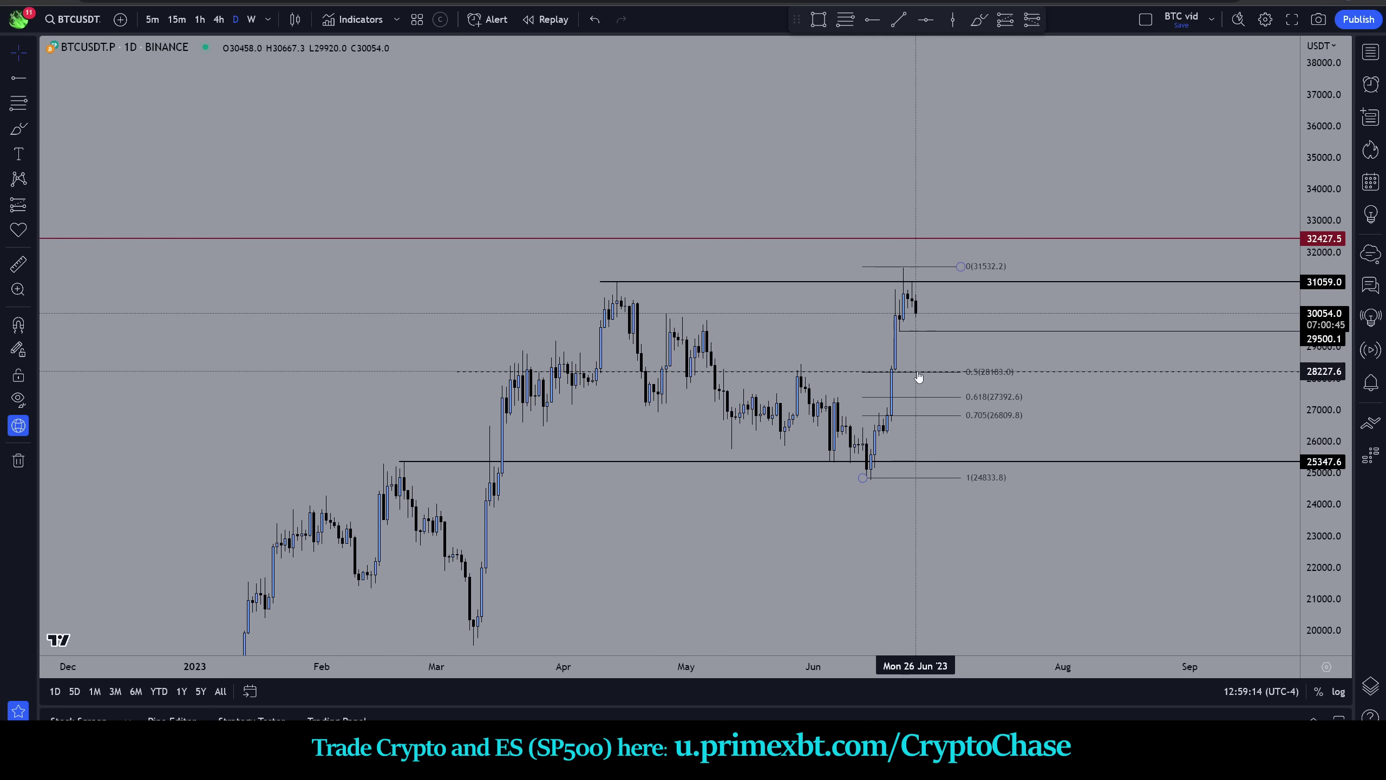
mouse_move(862, 478)
left_mouse_down()
mouse_move(892, 463)
mouse_move(892, 420)
left_mouse_up()
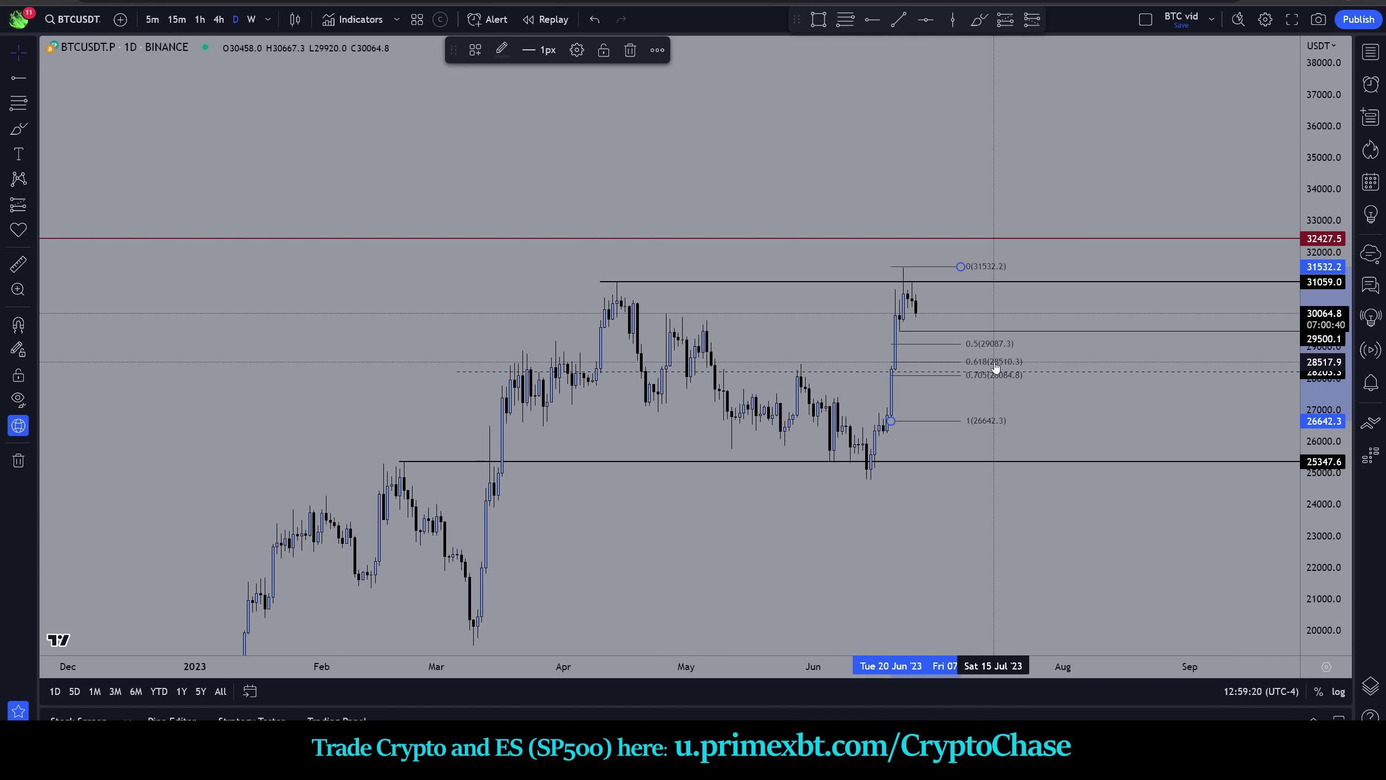
key("Delete")
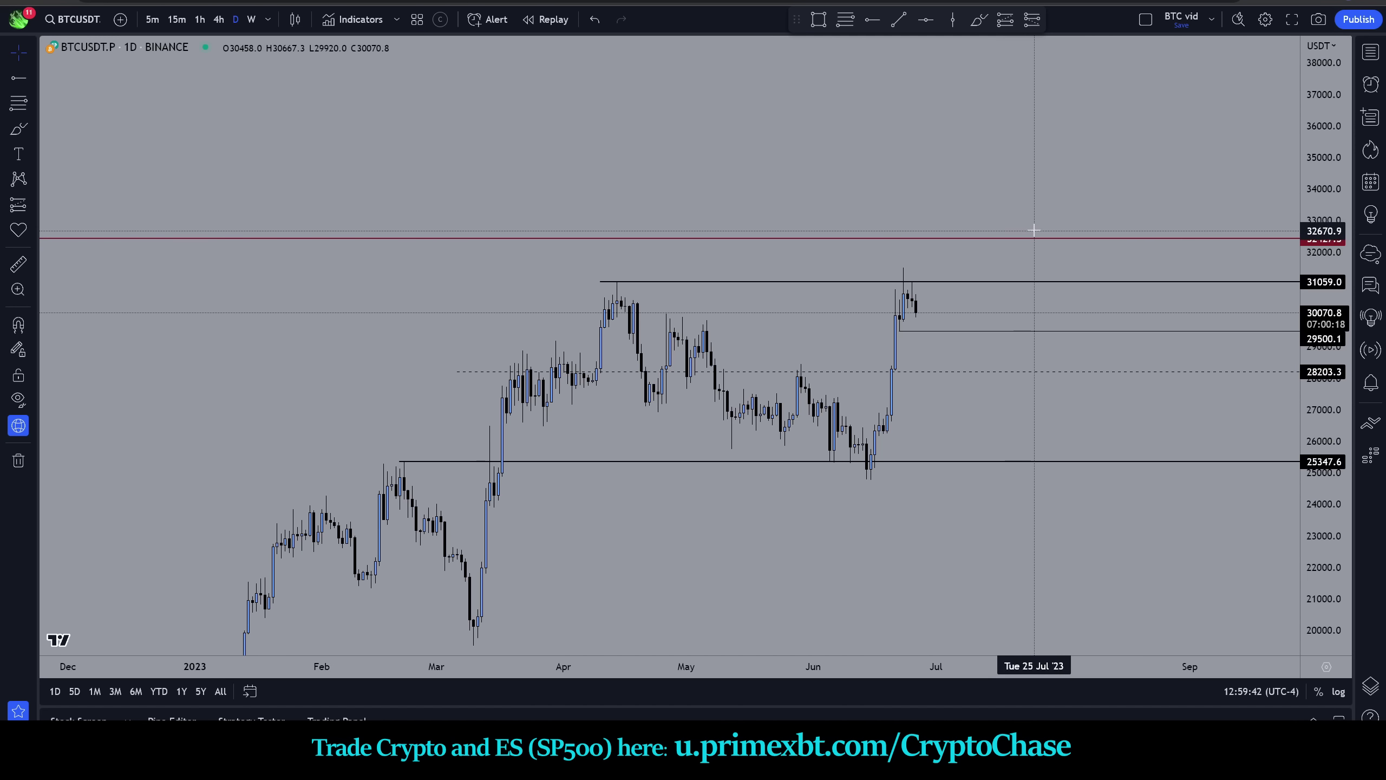
- Switch the BTCUSDT chart to the weekly timeframe and frame the 32427.5 level with its 2022 swing high
left_click_drag(1322, 180, 1322, 252)
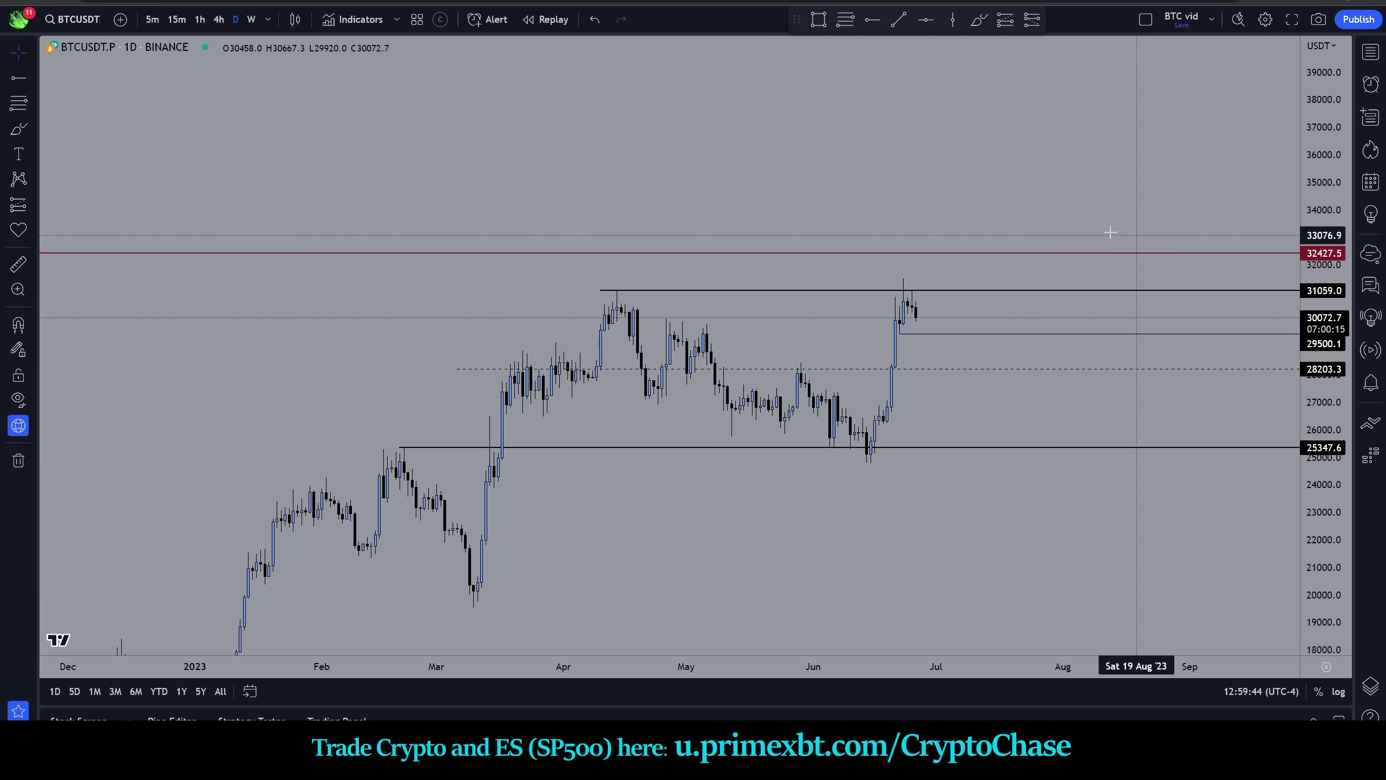
scroll(1135, 236, "down", 2)
left_click(252, 19)
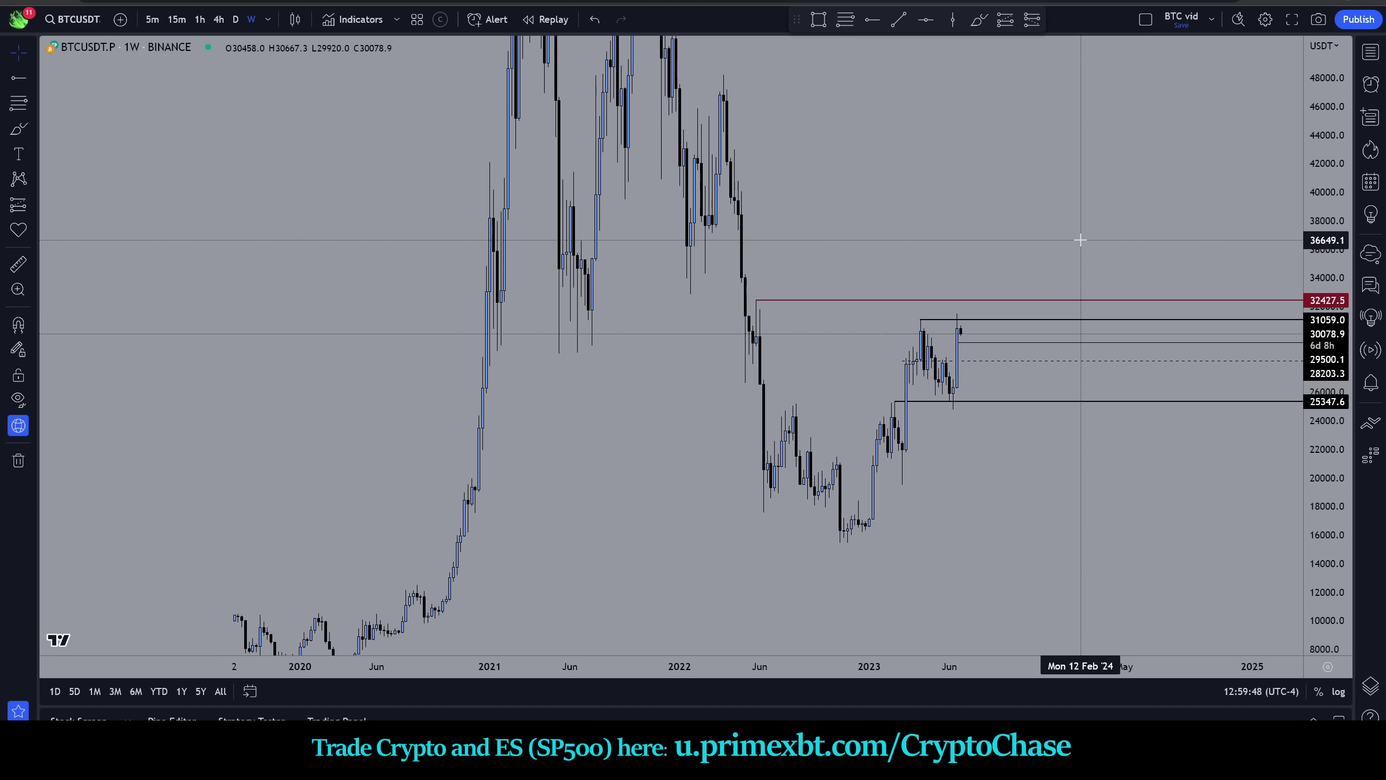
scroll(926, 49, "up", 2)
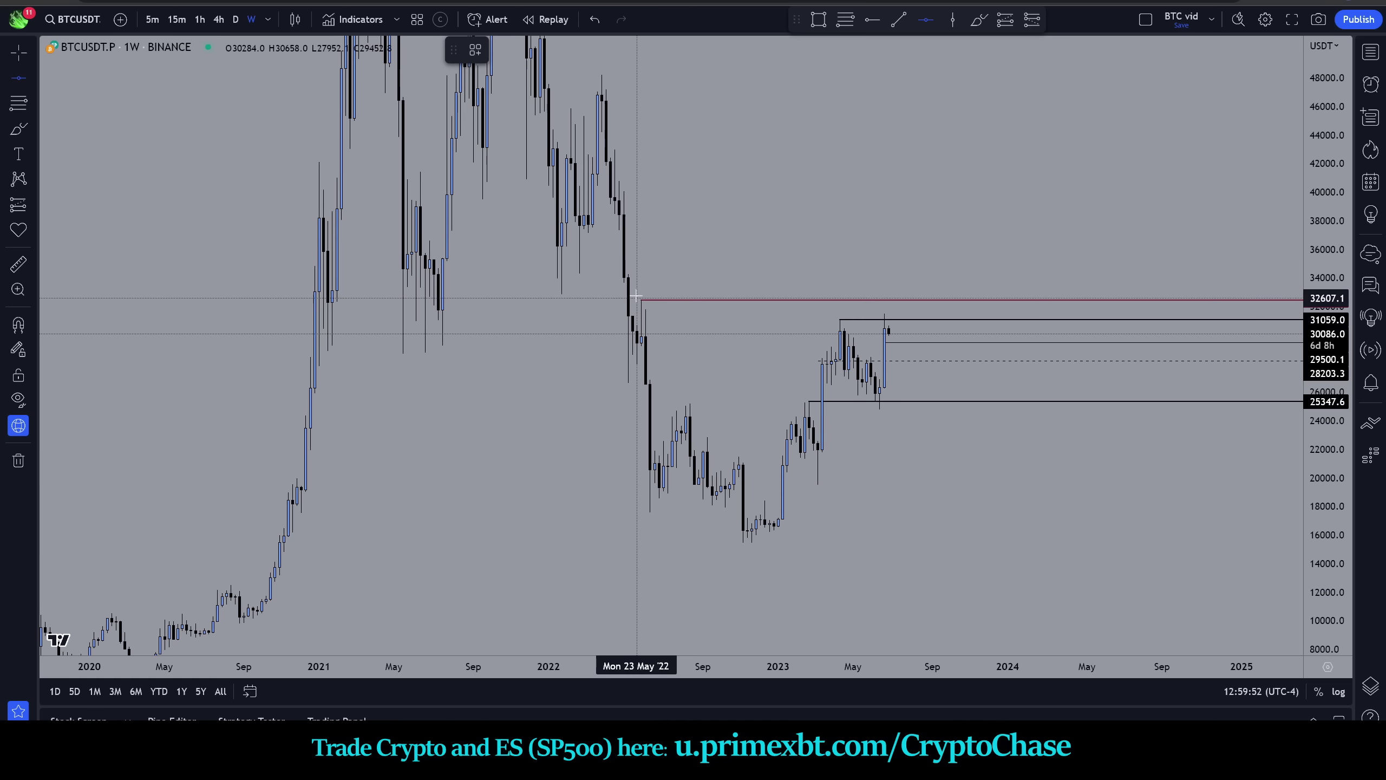
- Place a horizontal line beside the May 2022 sell-off on the weekly chart and adjust it to 37350.0
left_click(621, 242)
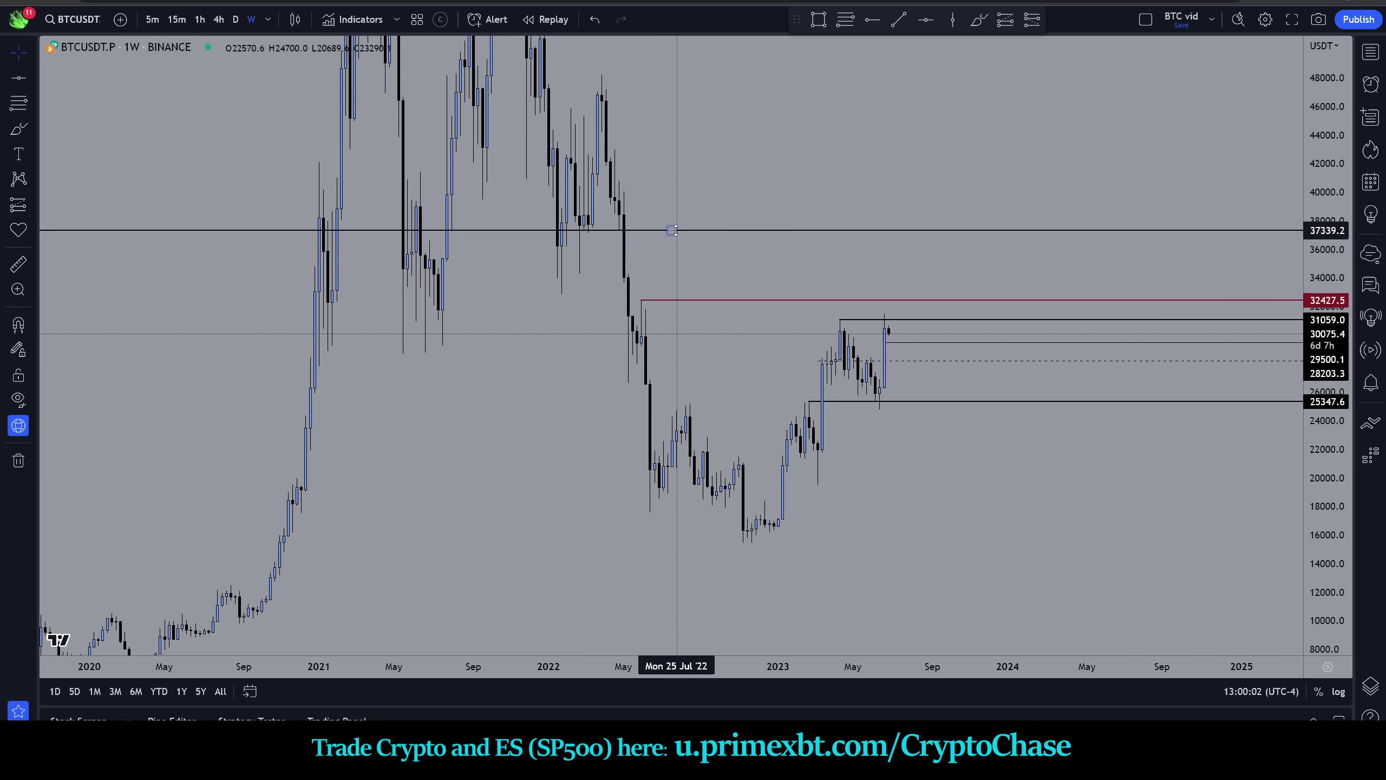
mouse_move(692, 237)
left_mouse_down()
mouse_move(693, 310)
mouse_move(698, 228)
mouse_move(625, 251)
mouse_move(623, 235)
mouse_move(669, 238)
mouse_move(614, 213)
mouse_move(623, 230)
left_mouse_up()
left_click(18, 324)
left_click(626, 263)
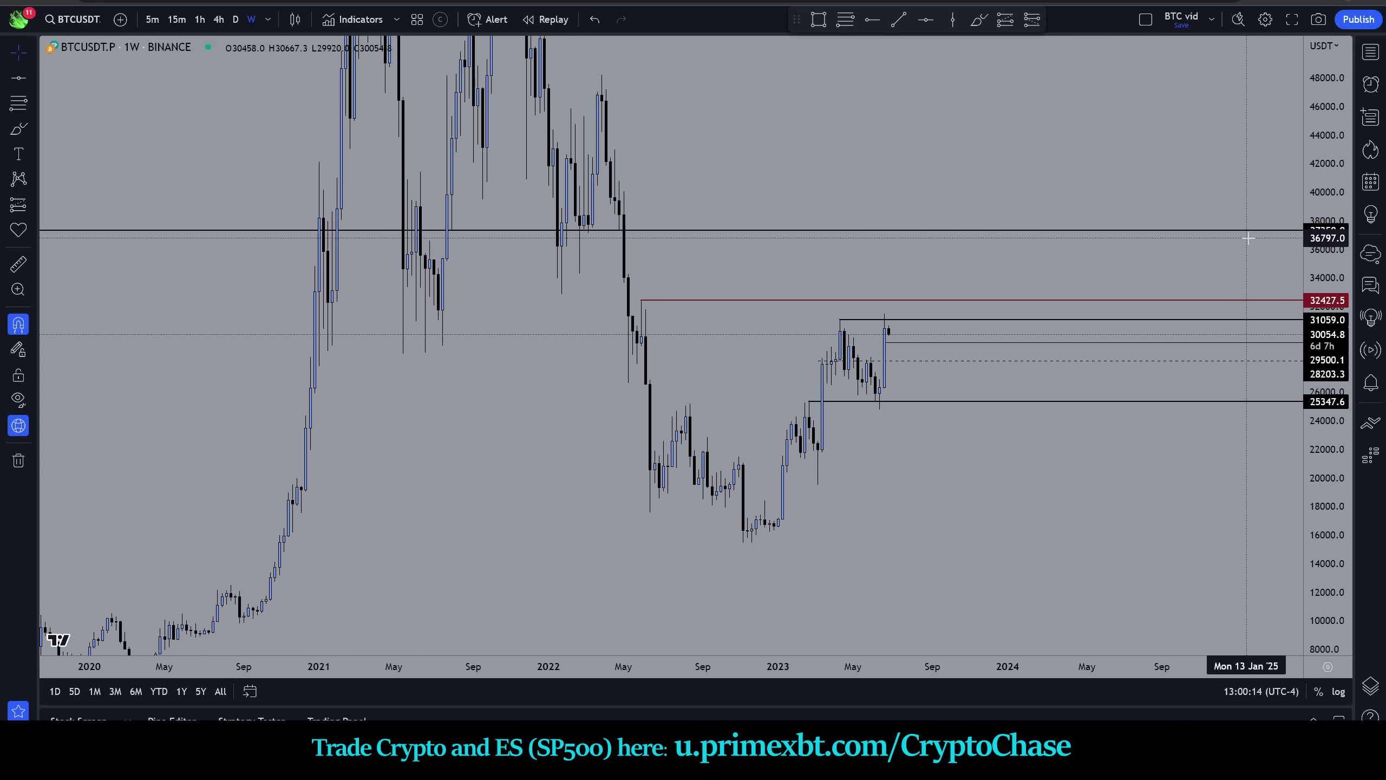
- On the daily BTCUSDT chart, move the upper horizontal line to 37655.1 and delete it
left_click(235, 19)
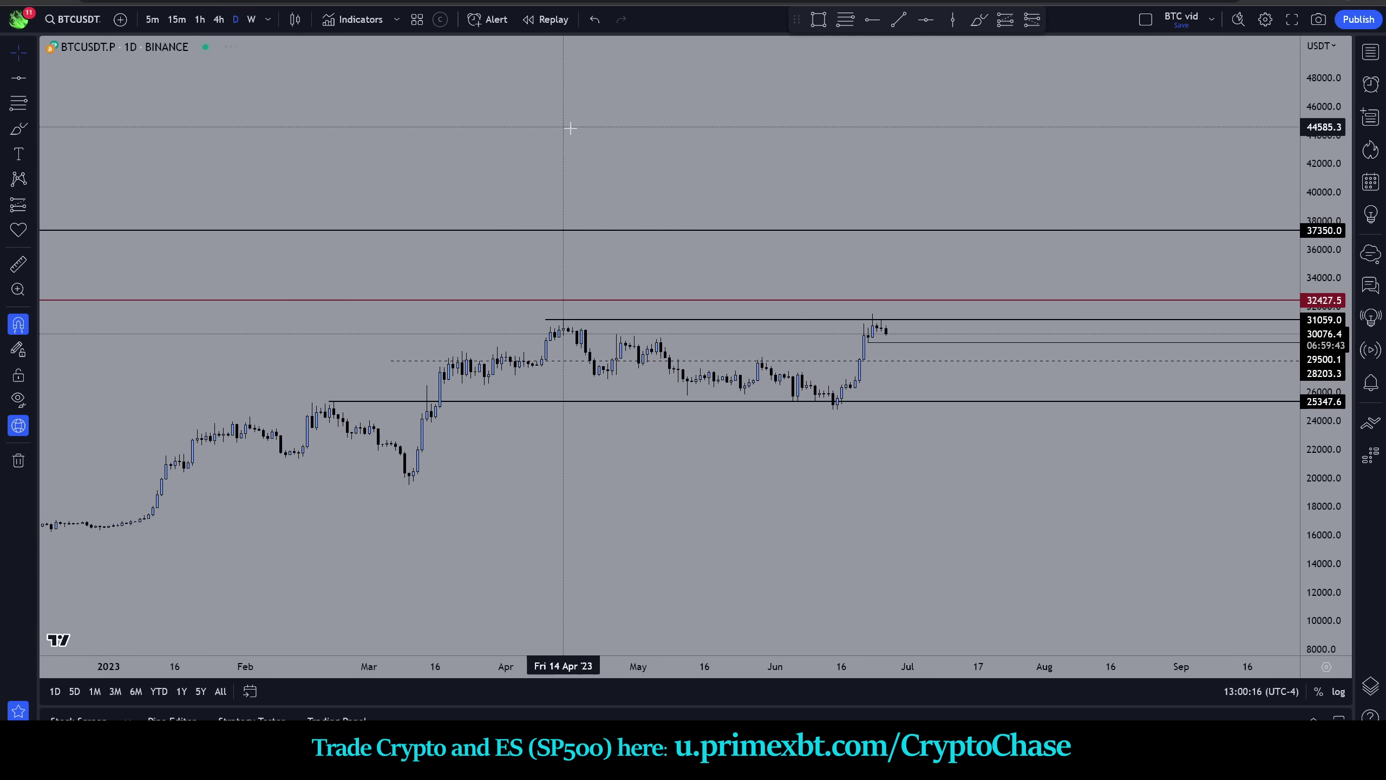
scroll(569, 124, "down", 10)
scroll(1041, 205, "up", 5)
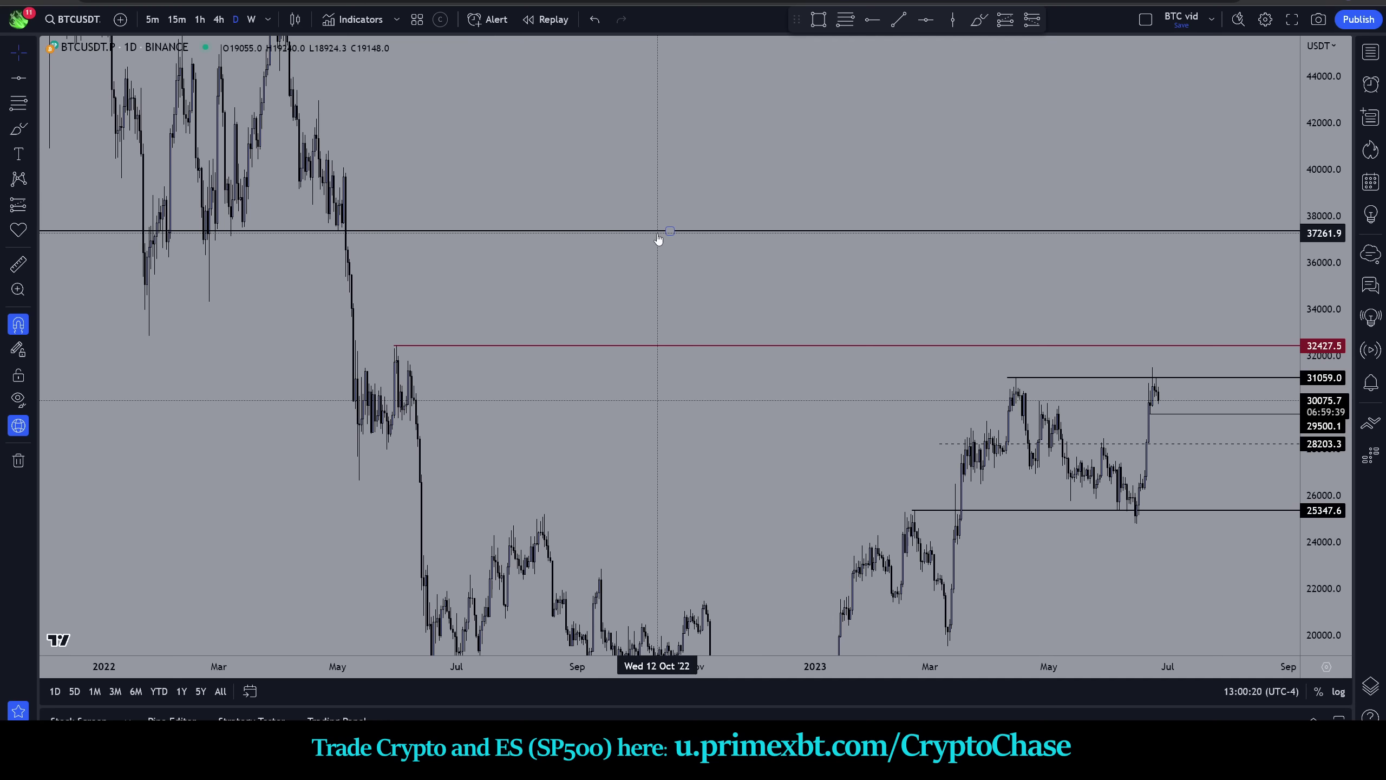
mouse_move(658, 240)
left_mouse_down()
mouse_move(662, 285)
mouse_move(668, 224)
left_mouse_up()
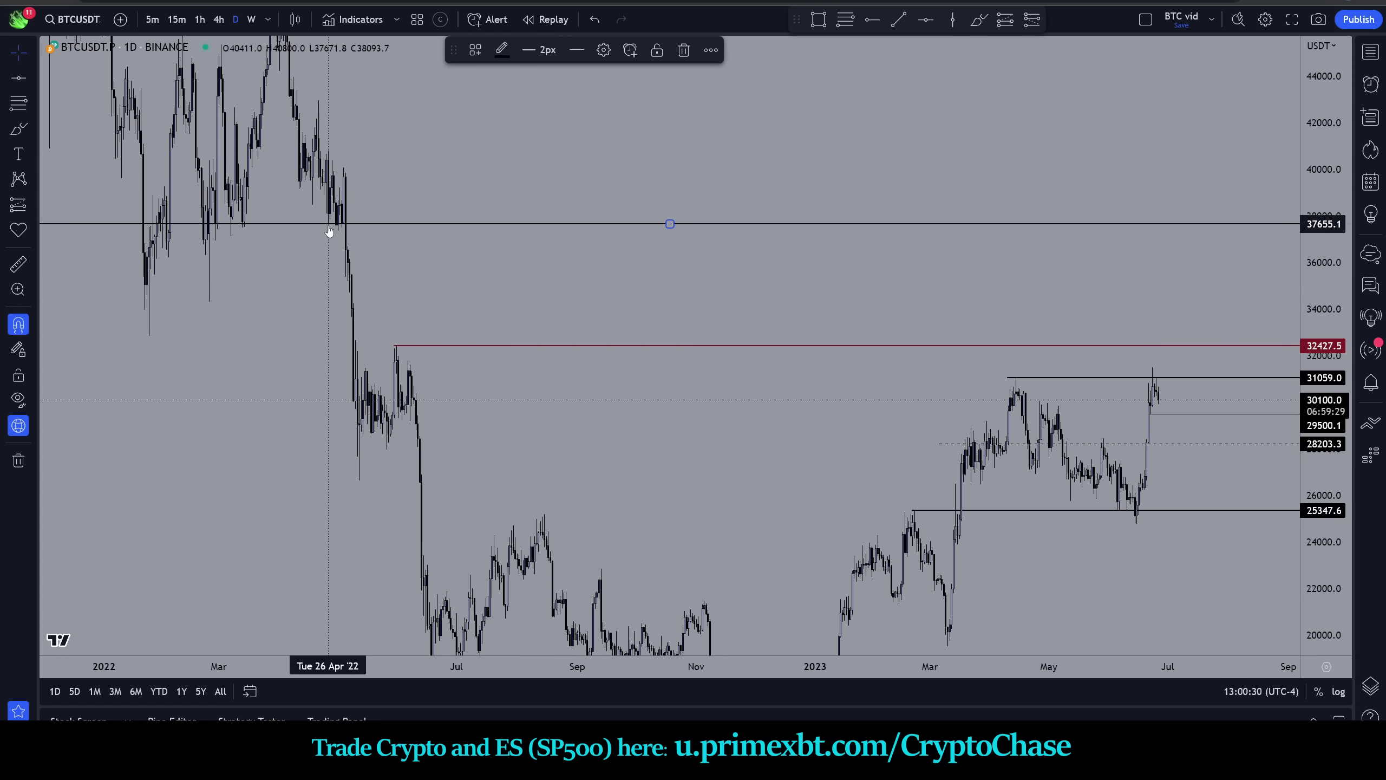
key("Delete")
- Brush a price path that spikes above the 32427.5 level and drops back under it, and undo it
left_click_drag(879, 177, 804, 155)
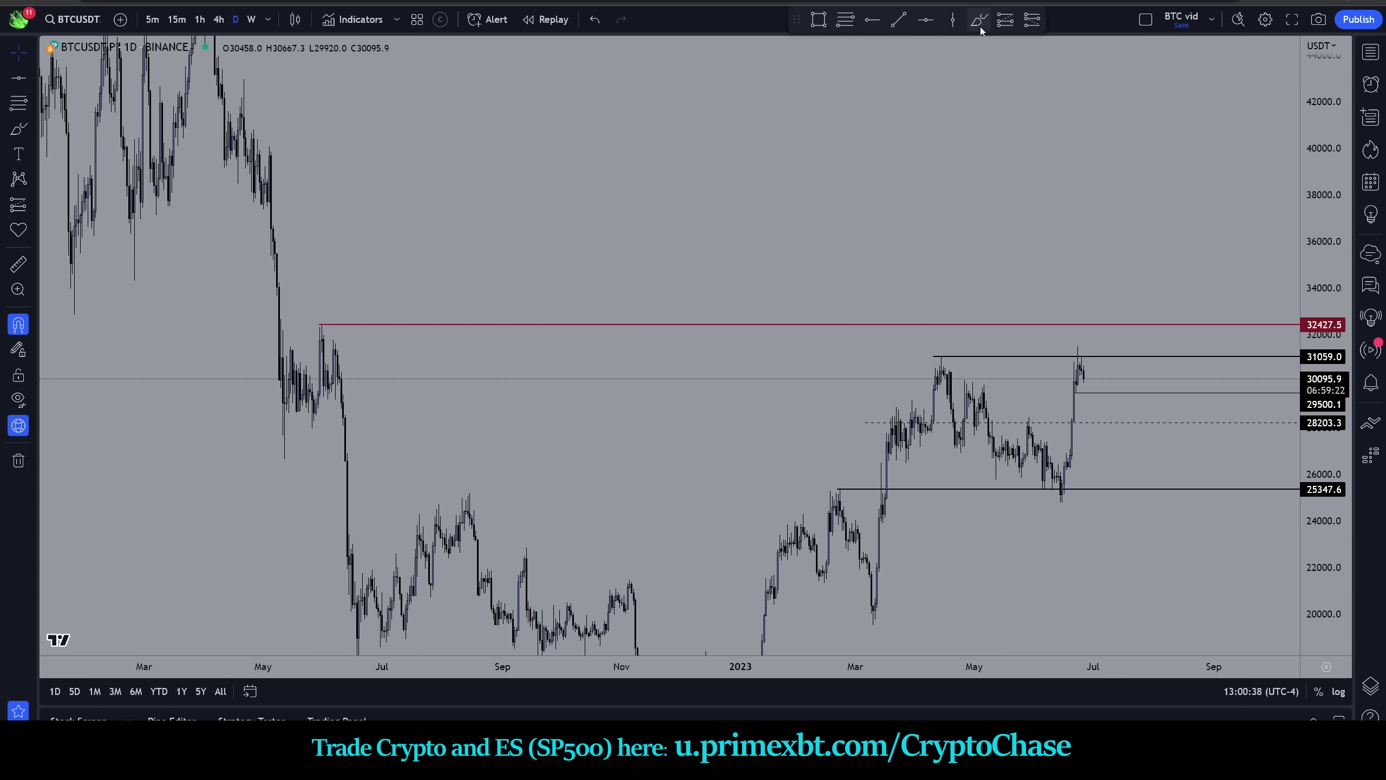
mouse_move(1103, 334)
left_mouse_down()
mouse_move(1120, 298)
mouse_move(1136, 340)
mouse_move(1147, 333)
left_mouse_up()
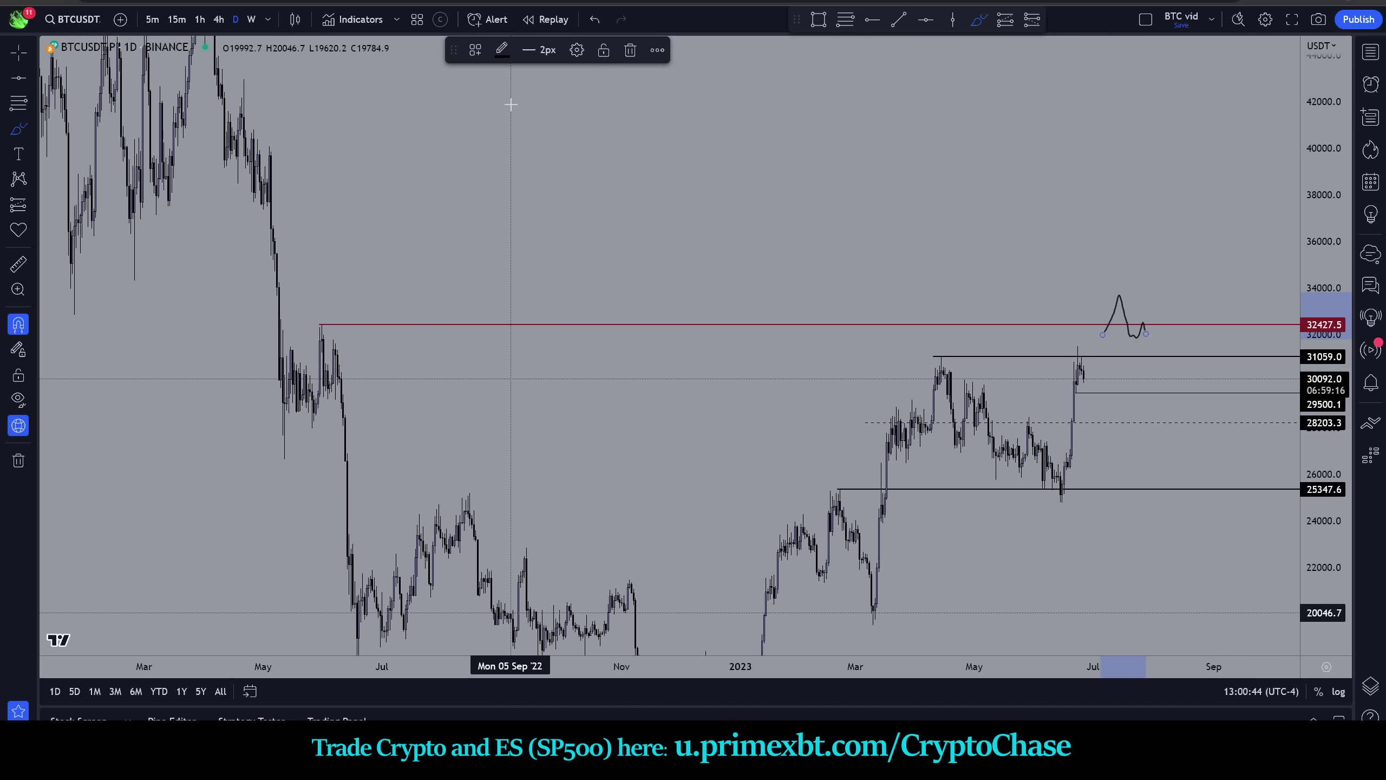
key("ctrl+z")
scroll(505, 168, "up", 2)
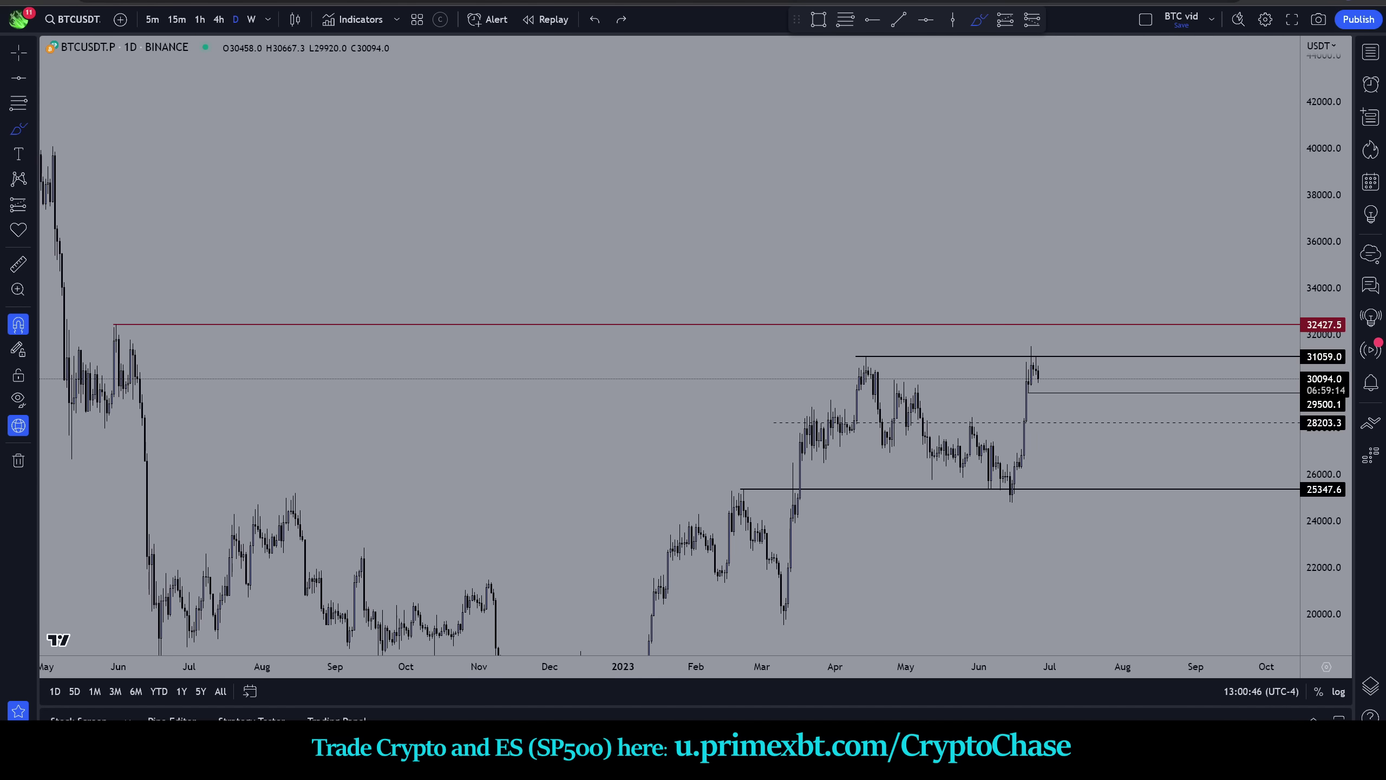
- Switch to the ETHUSDT chart and exit bar replay to return to live prices
key("ctrl+Tab")
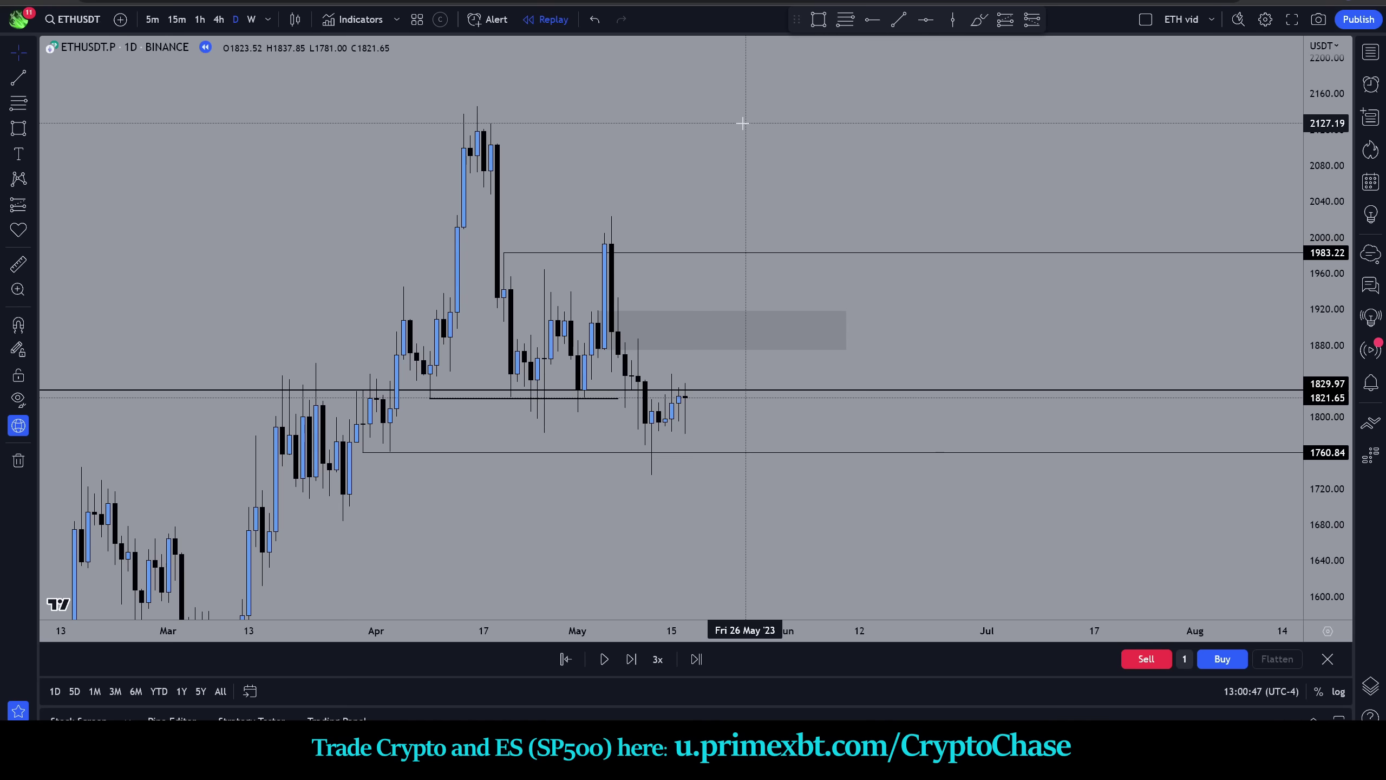
left_click(504, 20)
left_click(783, 411)
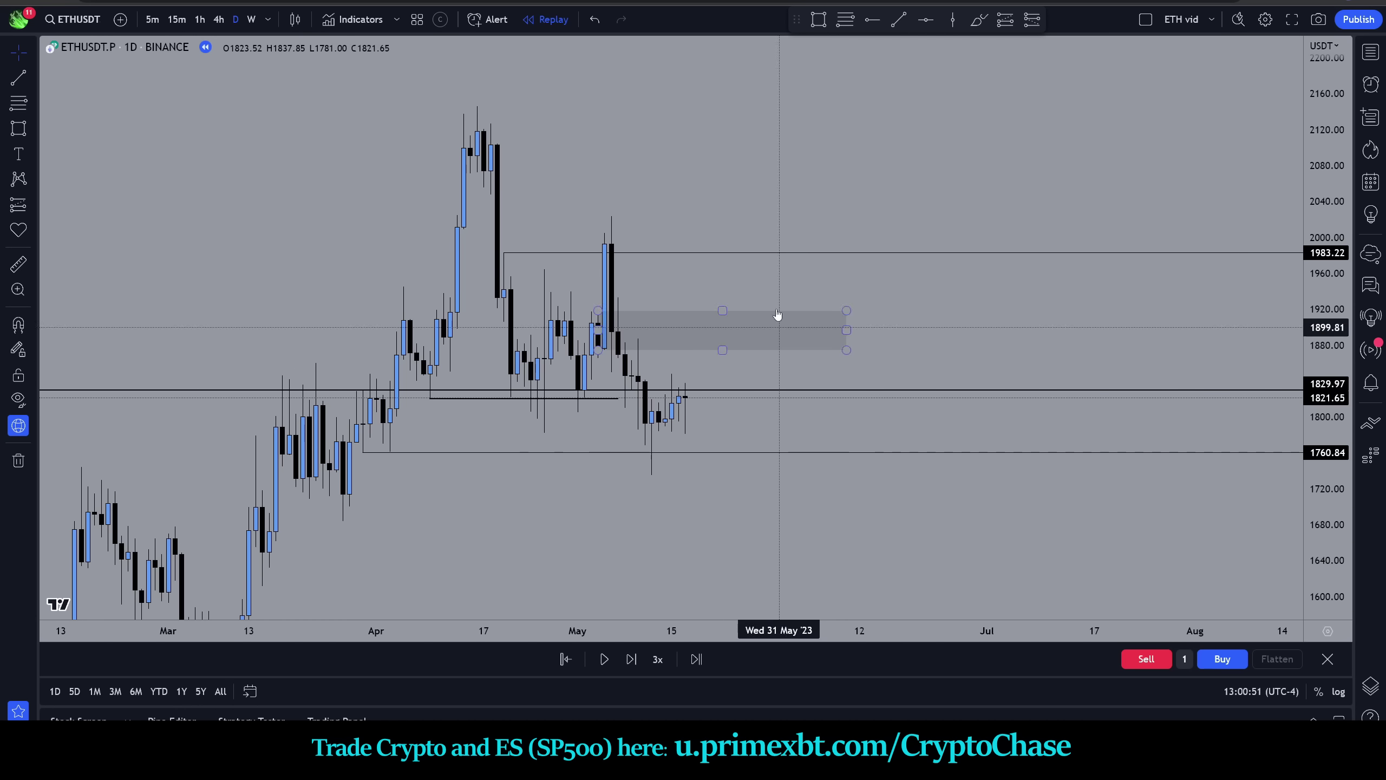
left_click(550, 21)
left_click(817, 410)
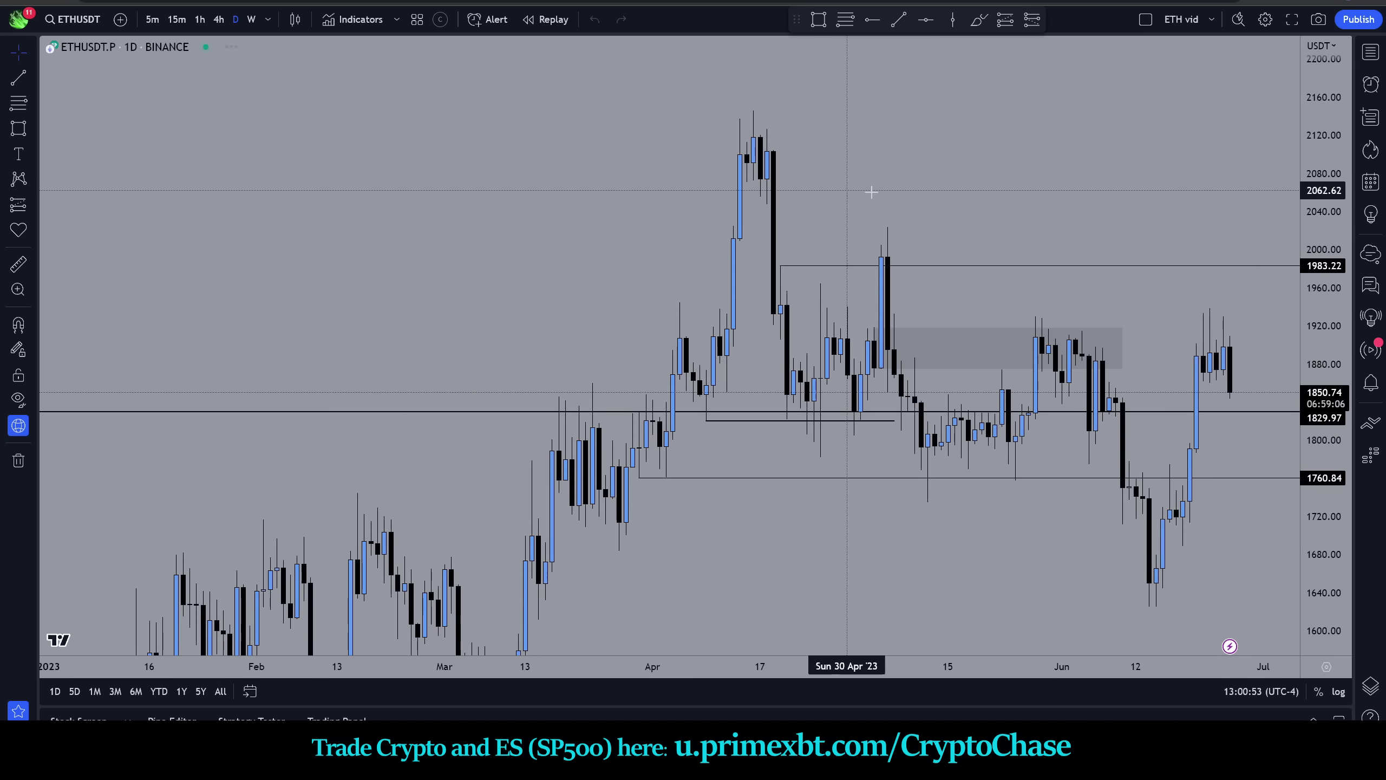
- Remove all drawings from the daily ETHUSDT chart
scroll(870, 192, "down", 1)
left_click_drag(1325, 246, 1325, 538)
left_click_drag(1086, 221, 1062, 225)
scroll(1062, 225, "down", 3)
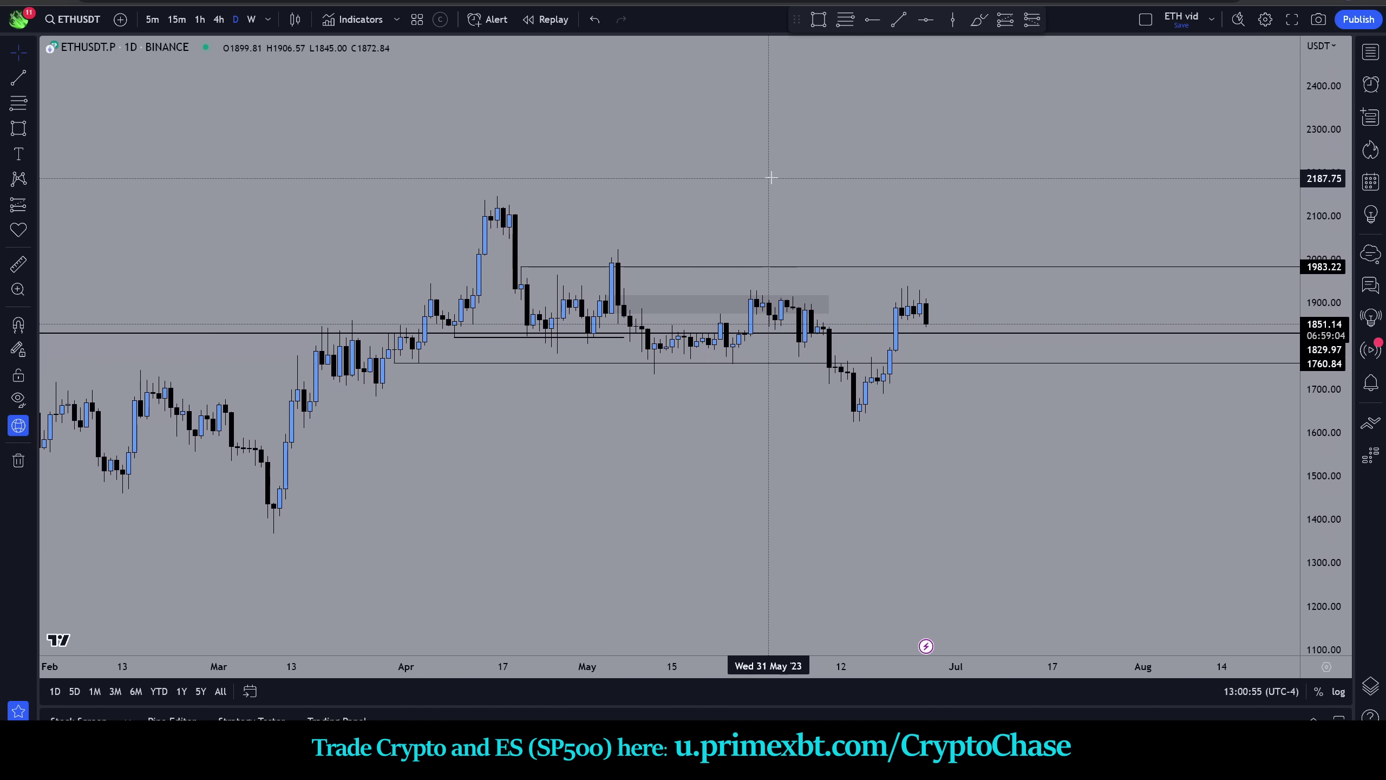
right_click(770, 177)
left_click(874, 471)
scroll(1160, 426, "down", 5)
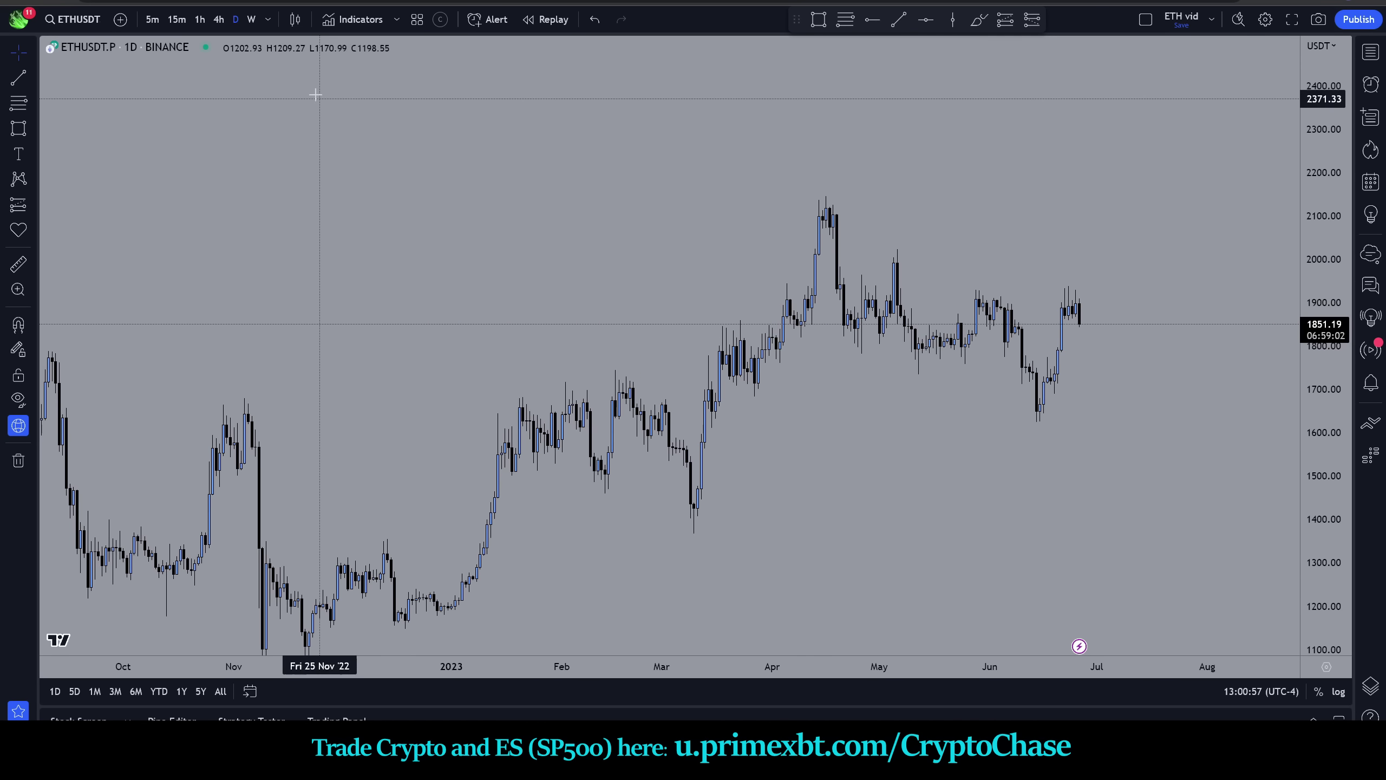
- Switch ETHUSDT to the weekly timeframe and draw a horizontal ray at 1782.03 from the 24 April 2023 candle's low
left_click(251, 19)
left_click_drag(1333, 355, 1332, 467)
scroll(848, 239, "up", 3)
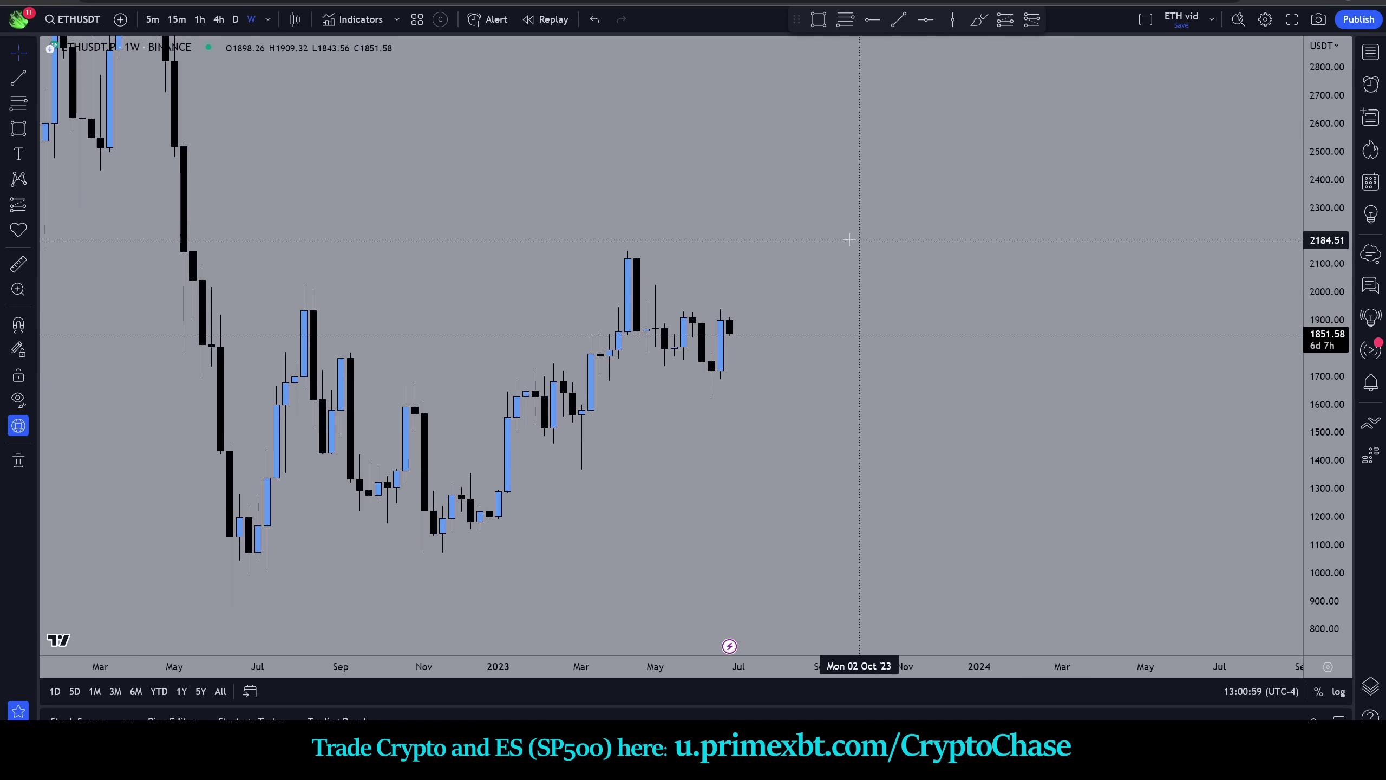
left_click_drag(926, 239, 960, 240)
left_click(872, 19)
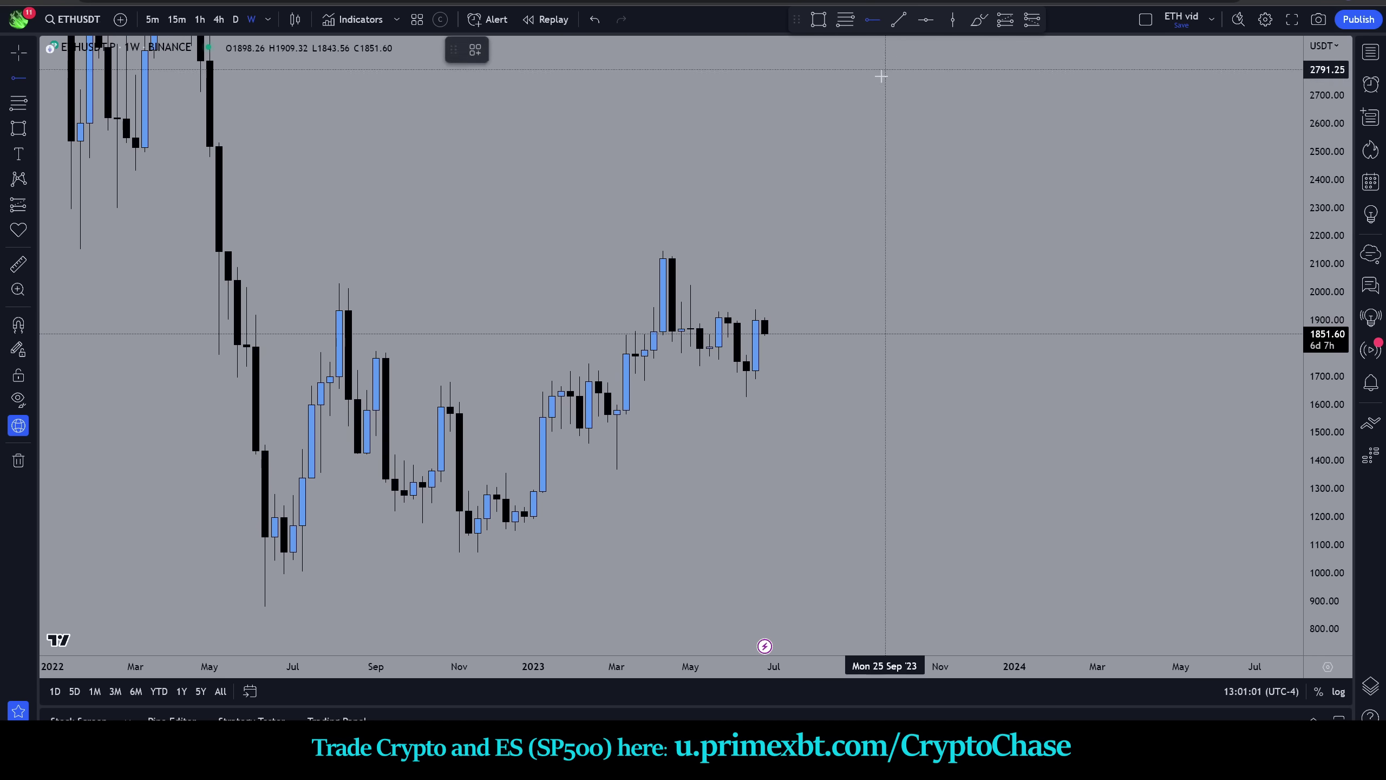
left_click(682, 353)
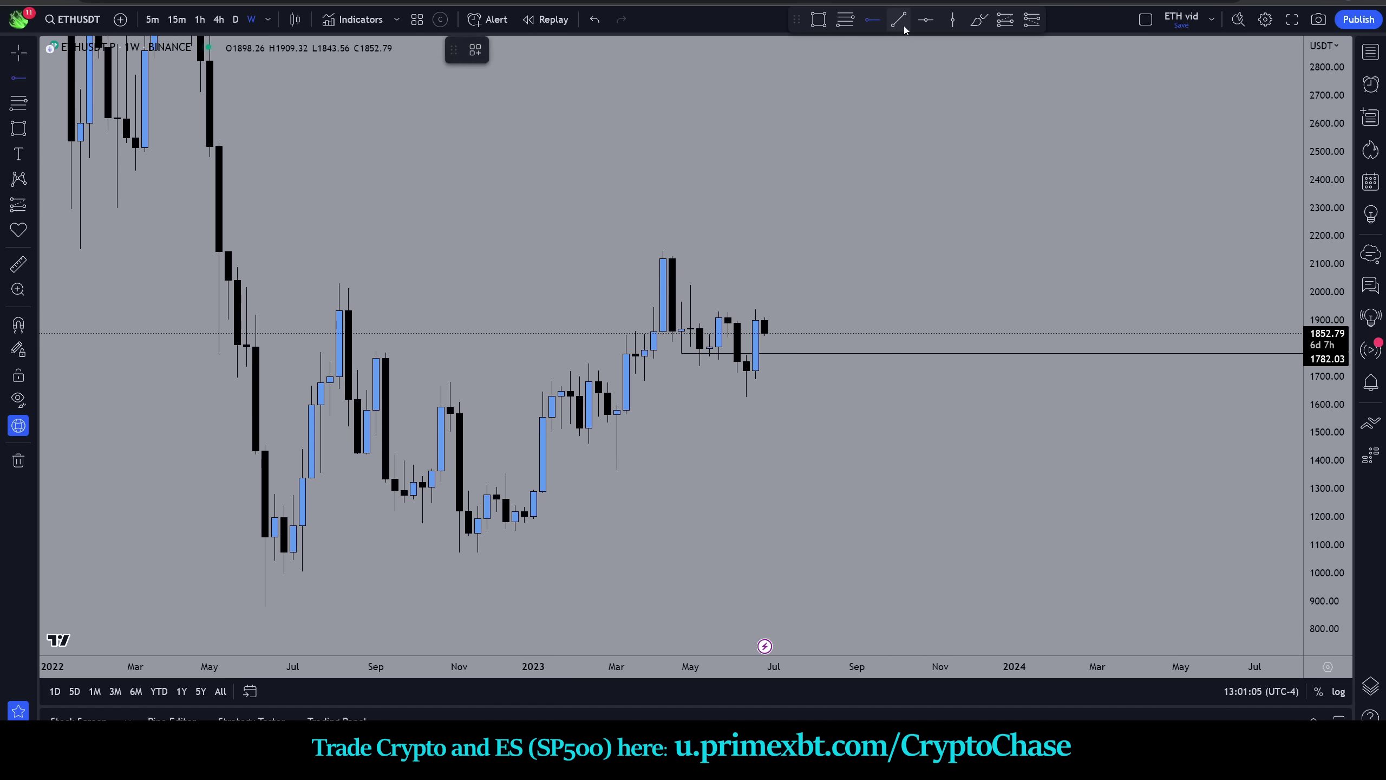
- Draw a flat line segment from the late-March 2023 low to about July, and a horizontal ray at the 2023.66 high of 1 May
left_click(644, 381)
left_click(774, 381)
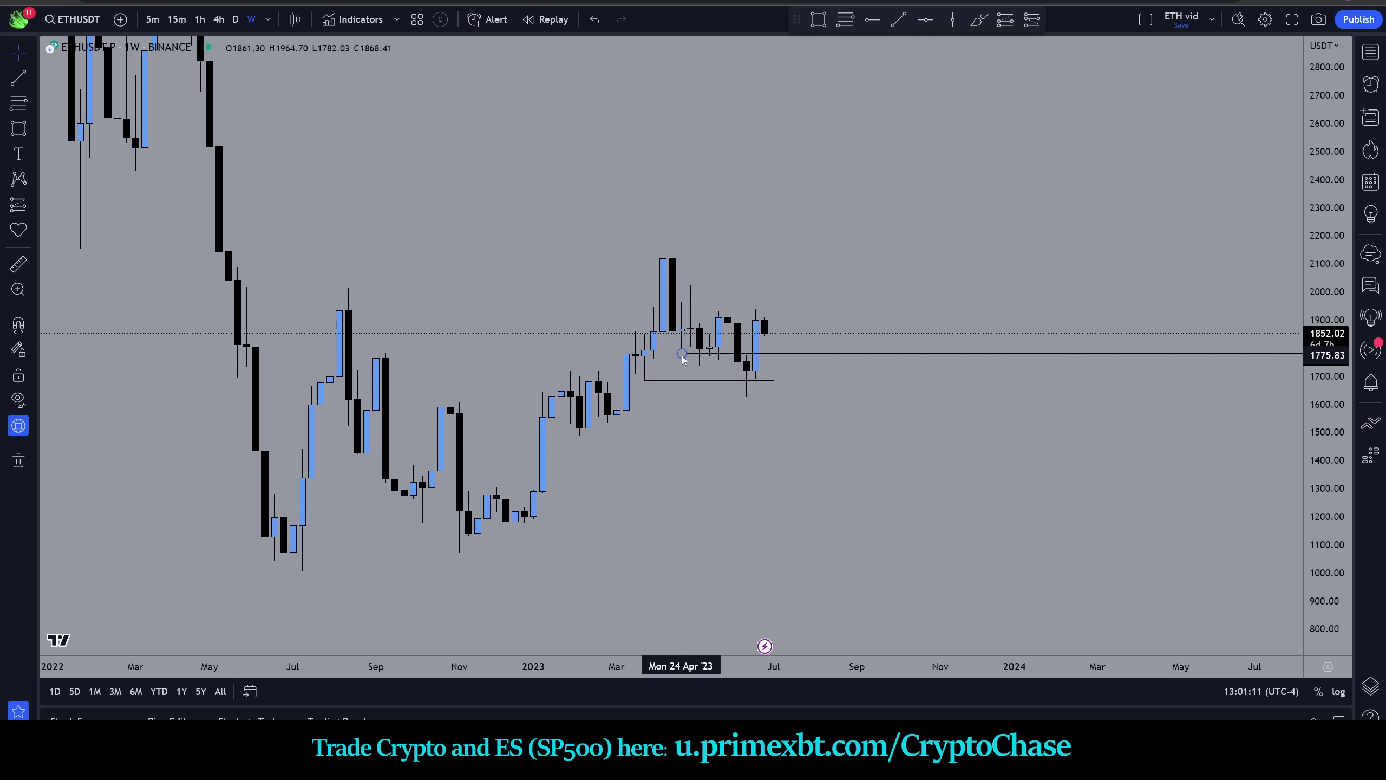
left_click(872, 19)
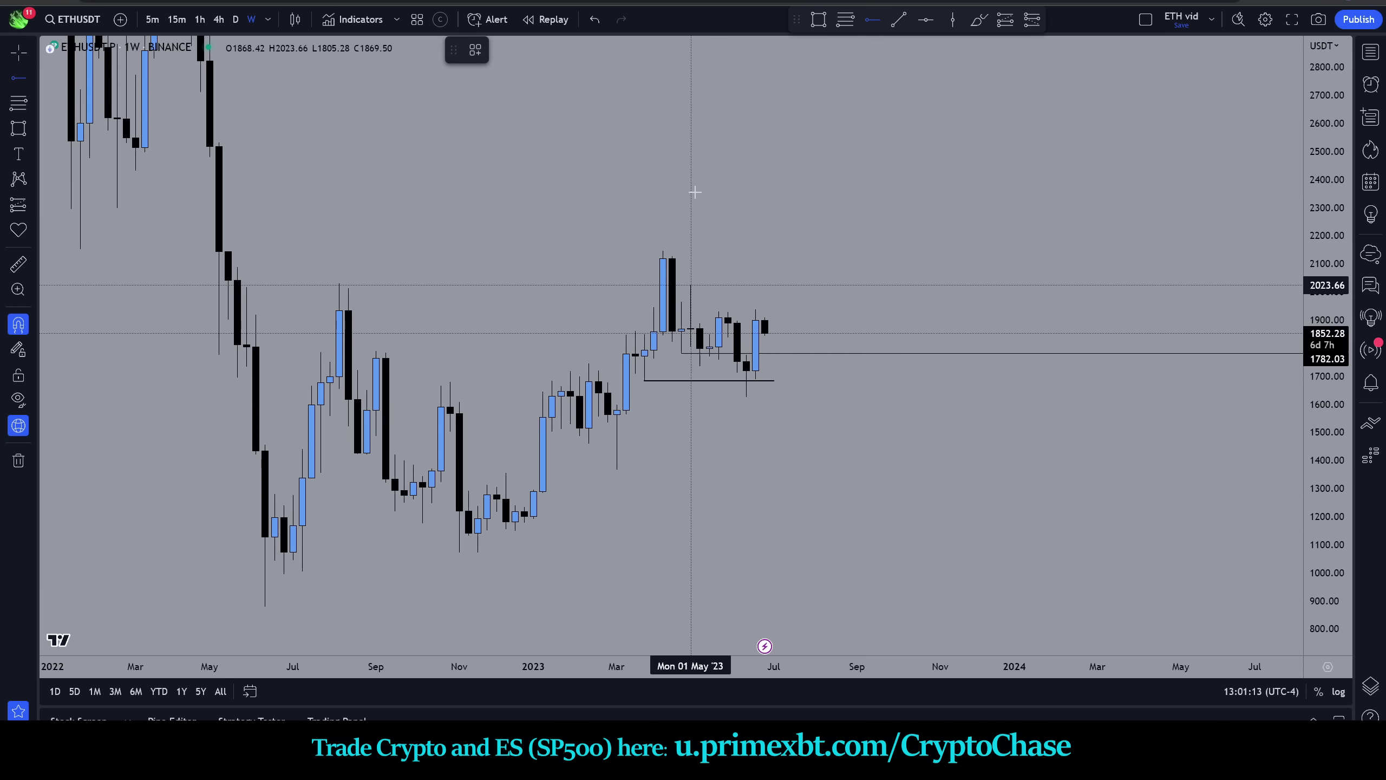
left_click(691, 284)
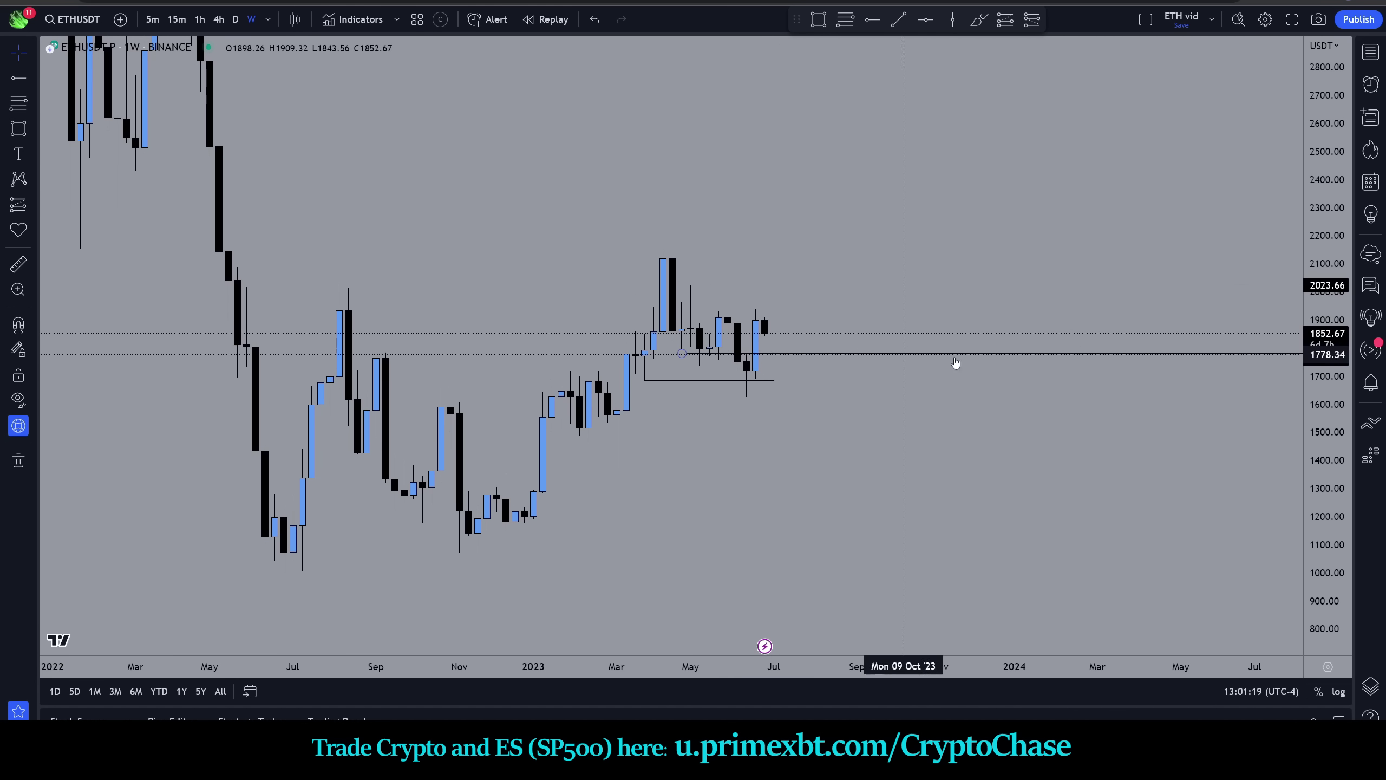
- Switch ETHUSDT to the daily timeframe and frame the April to June 2023 candles with the drawn levels
left_click_drag(1316, 460, 1315, 343)
scroll(727, 192, "up", 3)
left_click_drag(671, 205, 775, 206)
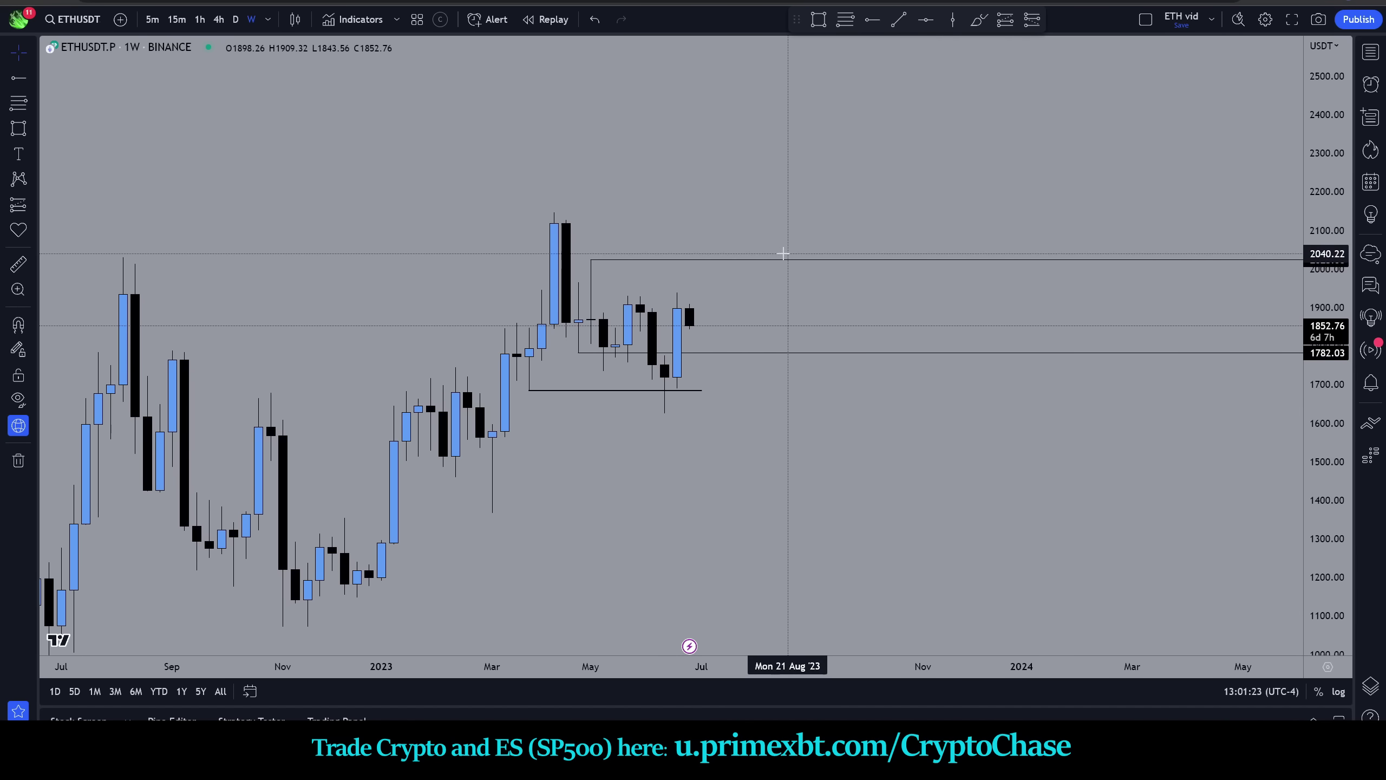
left_click(235, 19)
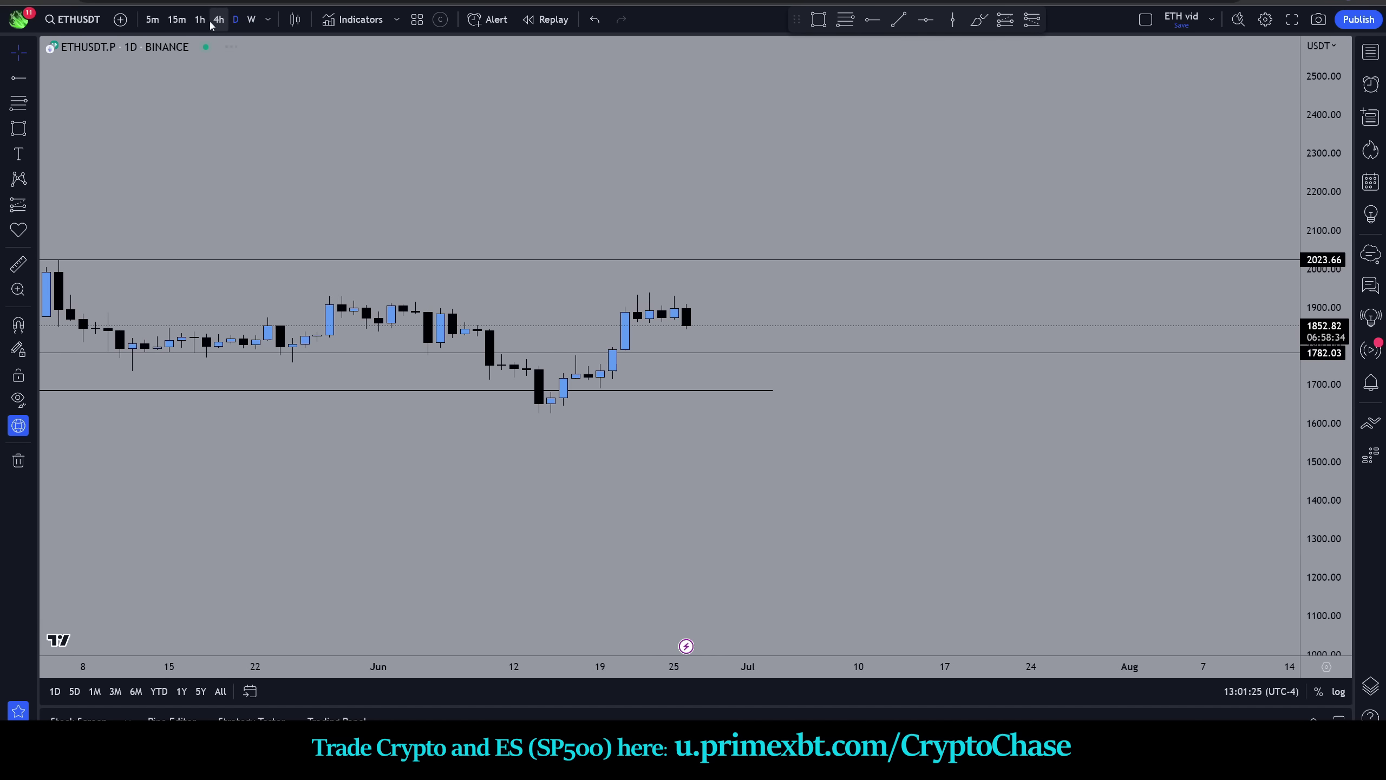
scroll(953, 223, "down", 8)
left_click_drag(1318, 394, 1313, 104)
scroll(1123, 136, "up", 4)
left_click_drag(1123, 136, 1010, 124)
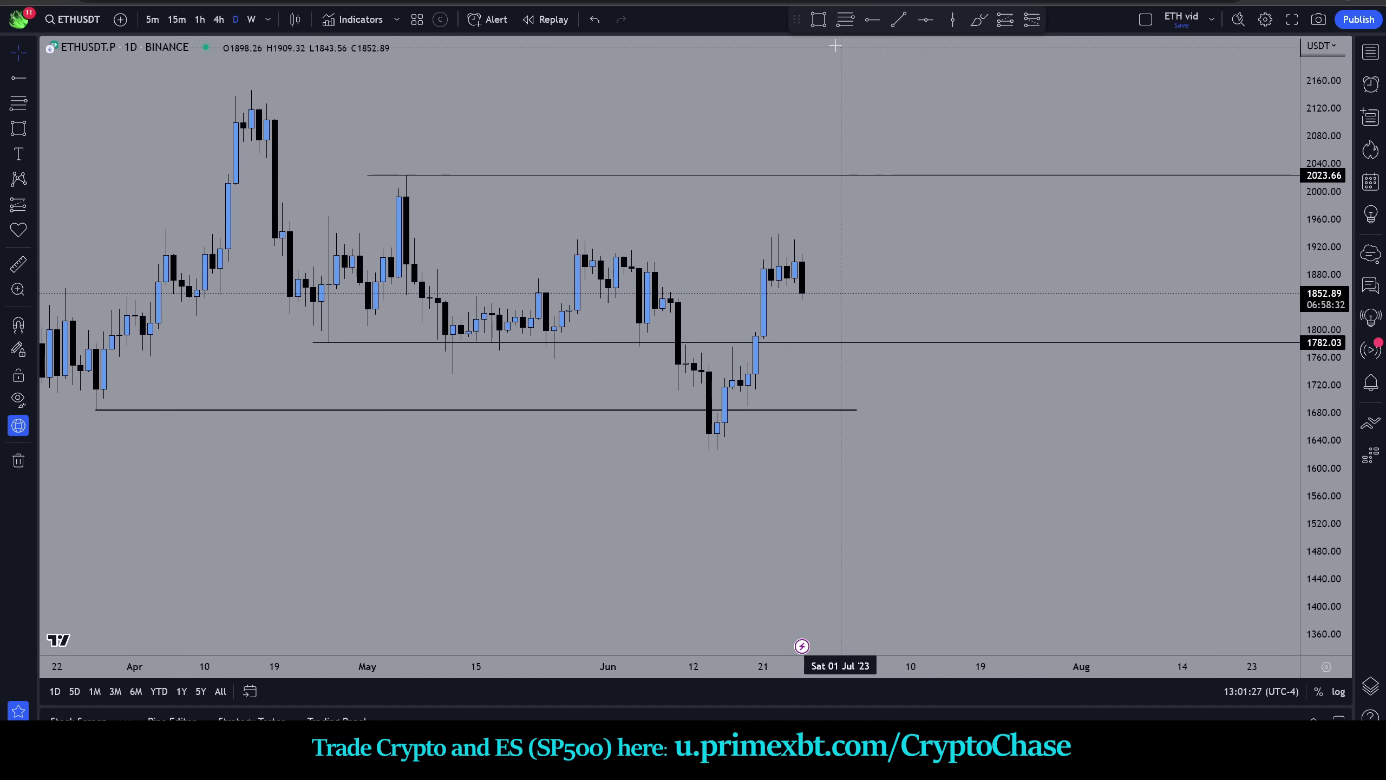
- Draw a rectangle over the 10 June 2023 drop, between about 1778 and 1825, extending to about 12 July
left_click(926, 311)
left_click(686, 344)
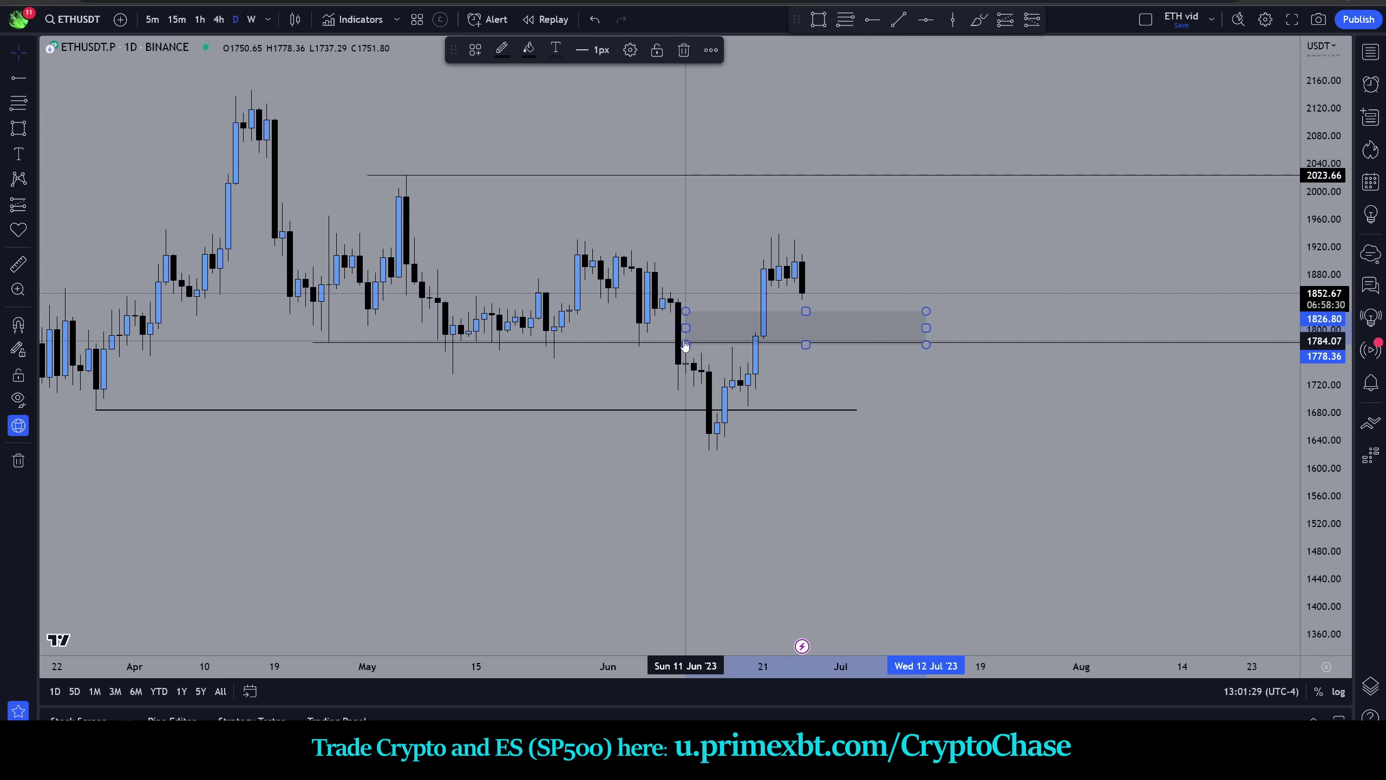
mouse_move(686, 311)
left_mouse_down()
mouse_move(671, 313)
mouse_move(685, 343)
mouse_move(671, 327)
left_mouse_up()
left_click(704, 251)
left_click(764, 251)
scroll(764, 251, "down", 4)
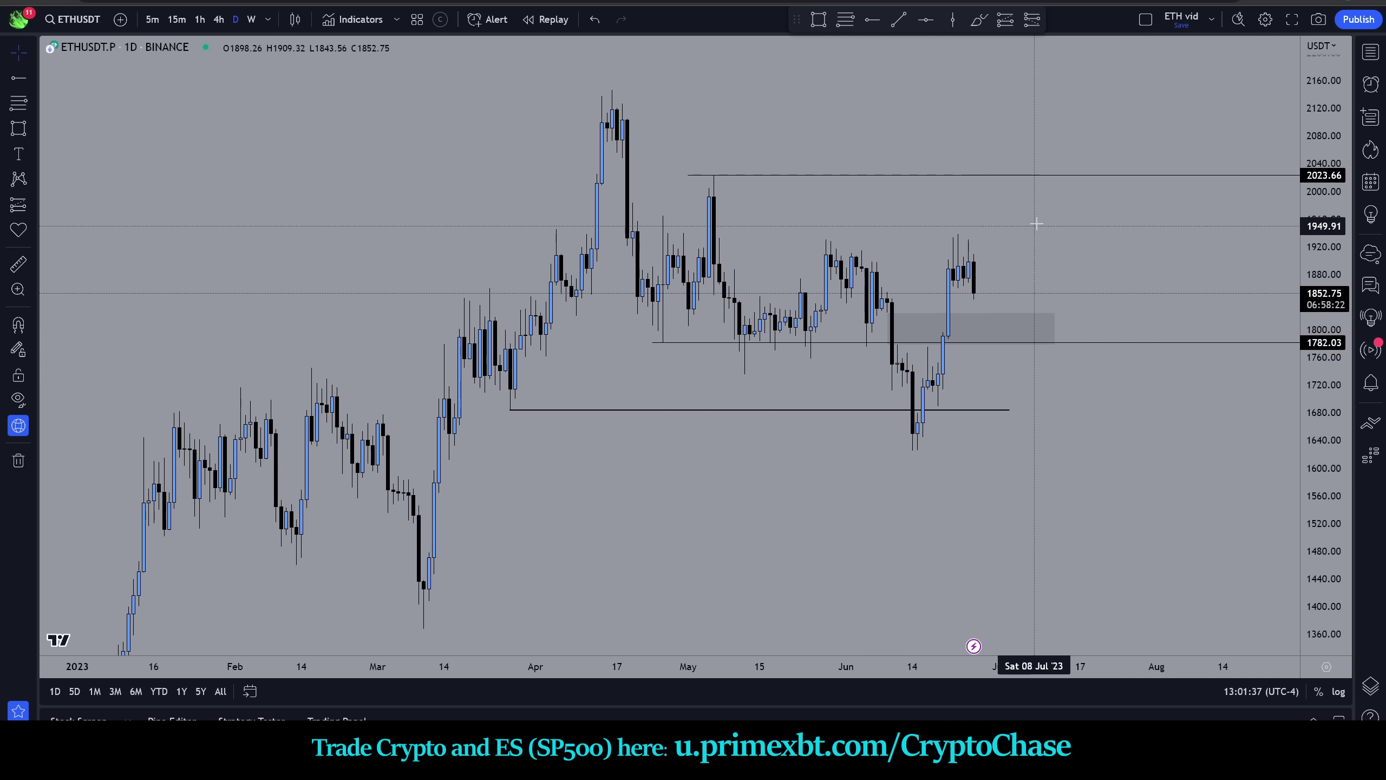
scroll(1037, 242, "up", 2)
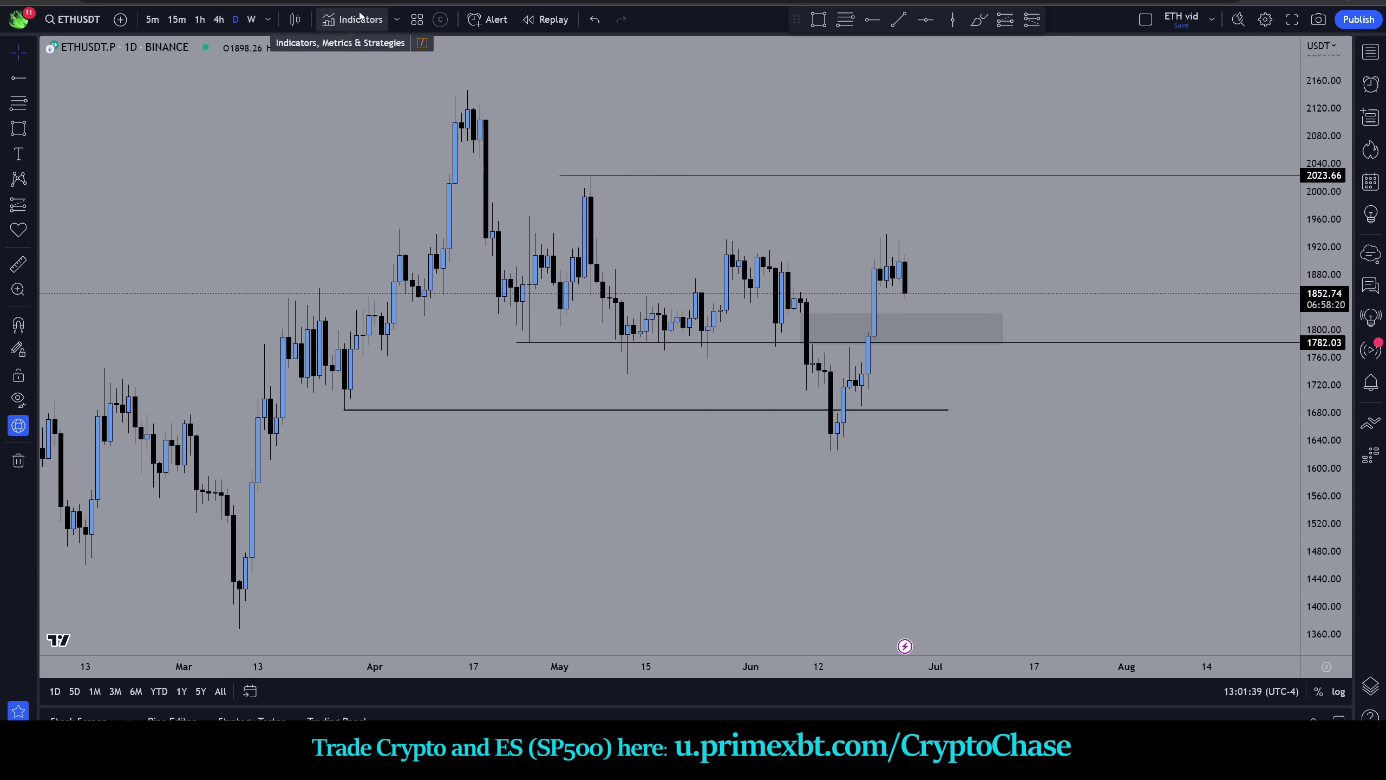
- Switch ETHUSDT to the 3-month timeframe and place a horizontal line at the current quarter's 1820.81 open
type("3M")
key("Return")
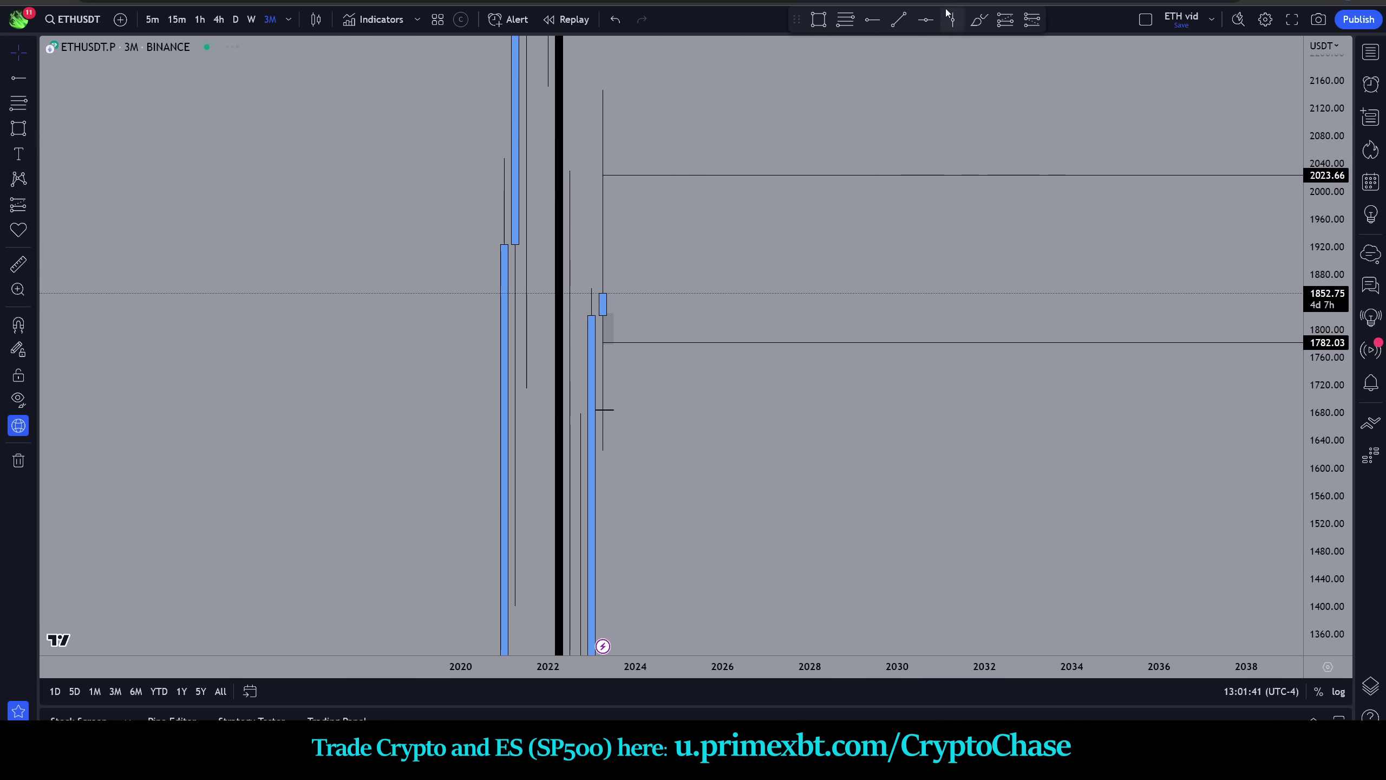
key("ctrl")
left_click(596, 319, "ctrl")
left_click(761, 266)
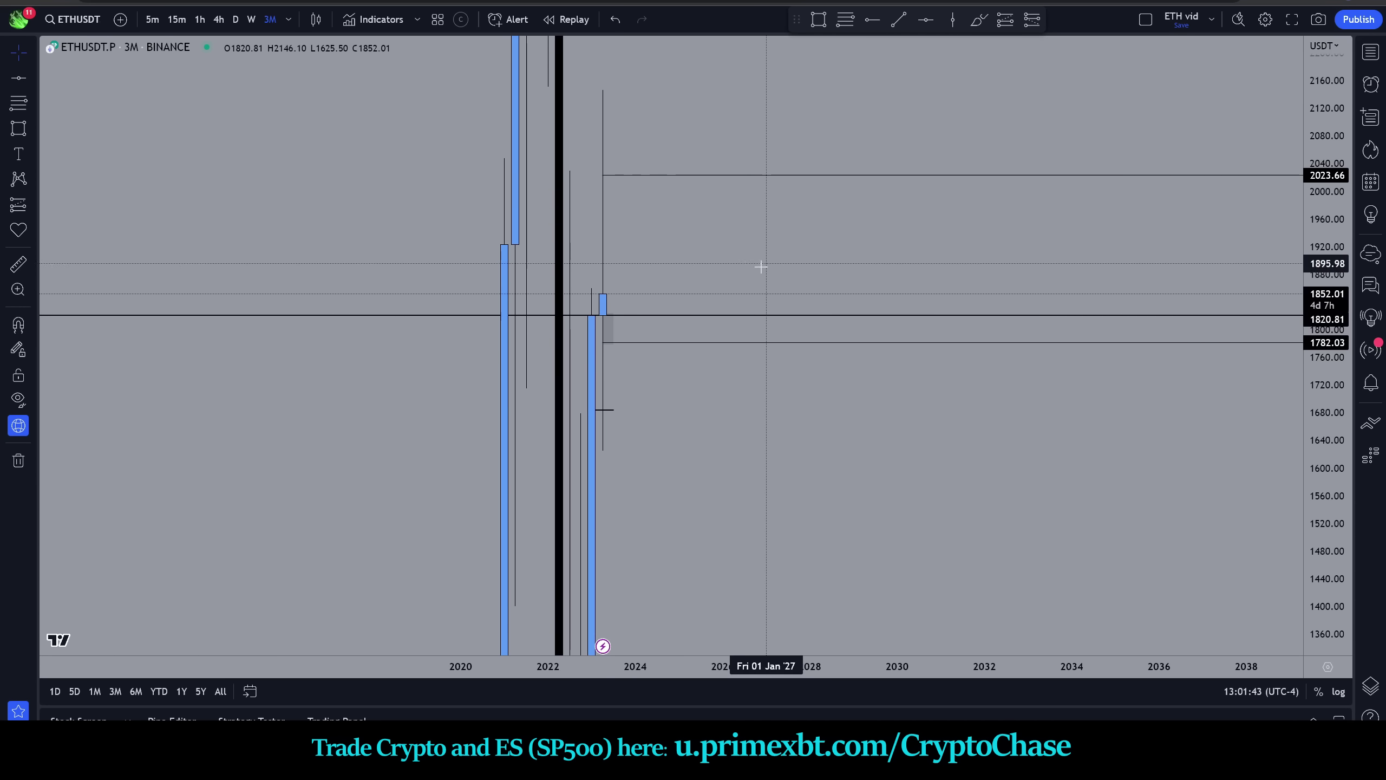
- Label the 1820.81 horizontal line with the text "q open"
double_click(724, 318)
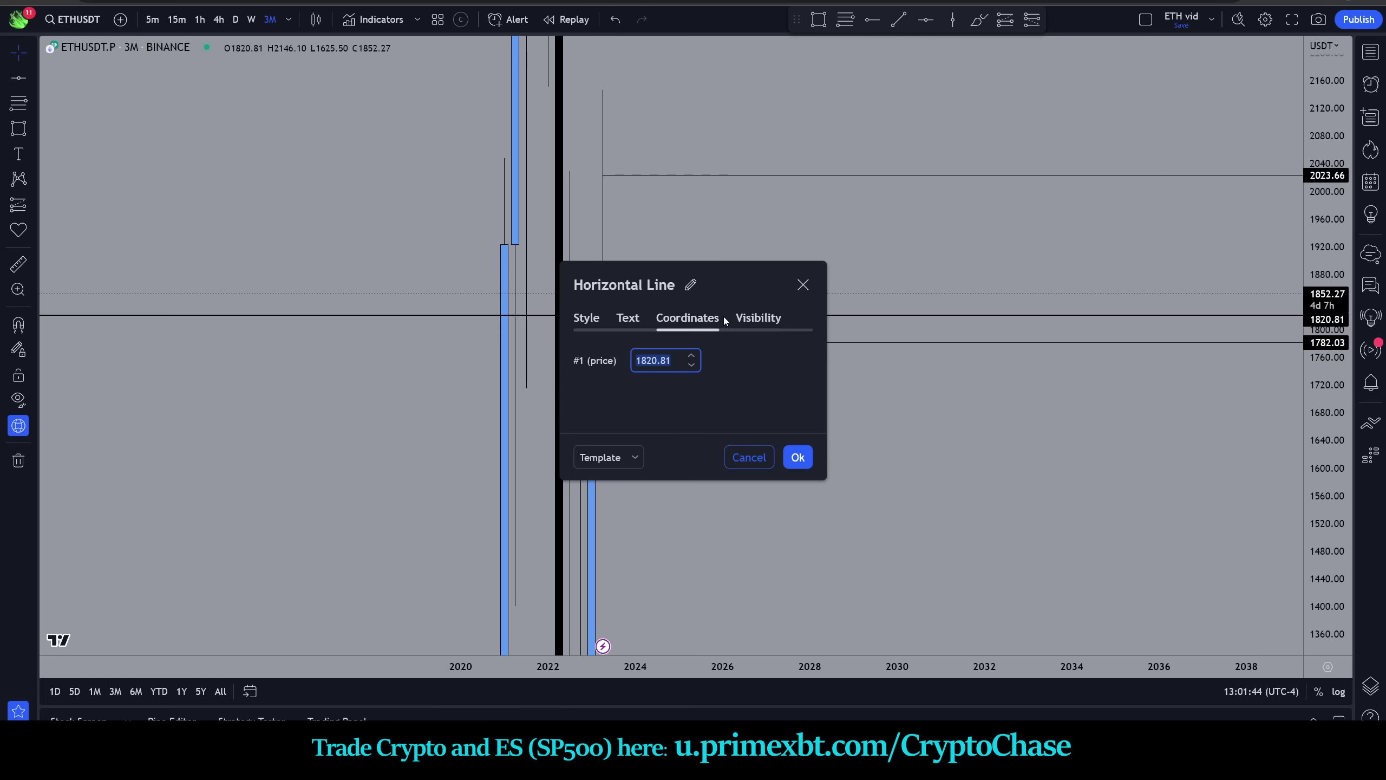
left_click(632, 321)
type("q open")
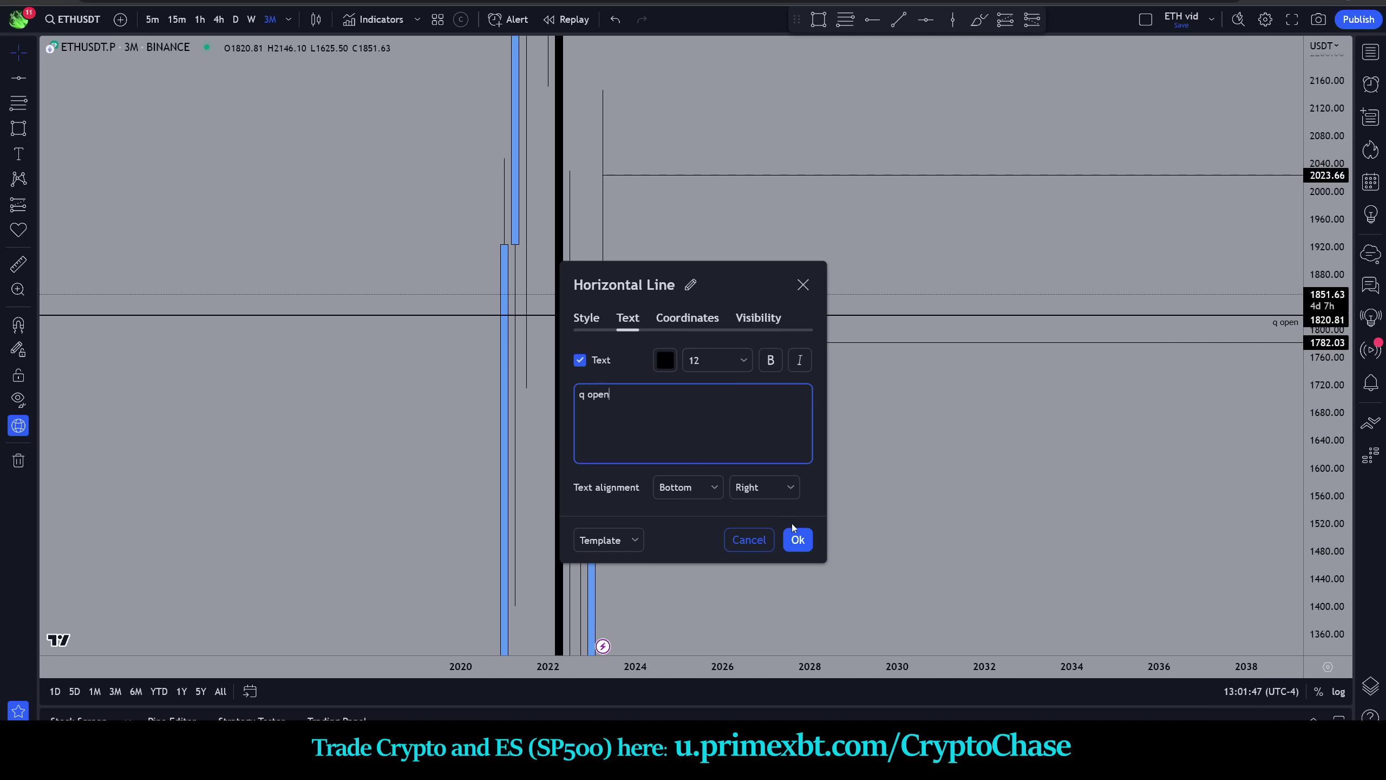
left_click(798, 539)
- Switch ETHUSDT to the 4-hour timeframe and delete the horizontal ray at 1782.03
left_click(218, 19)
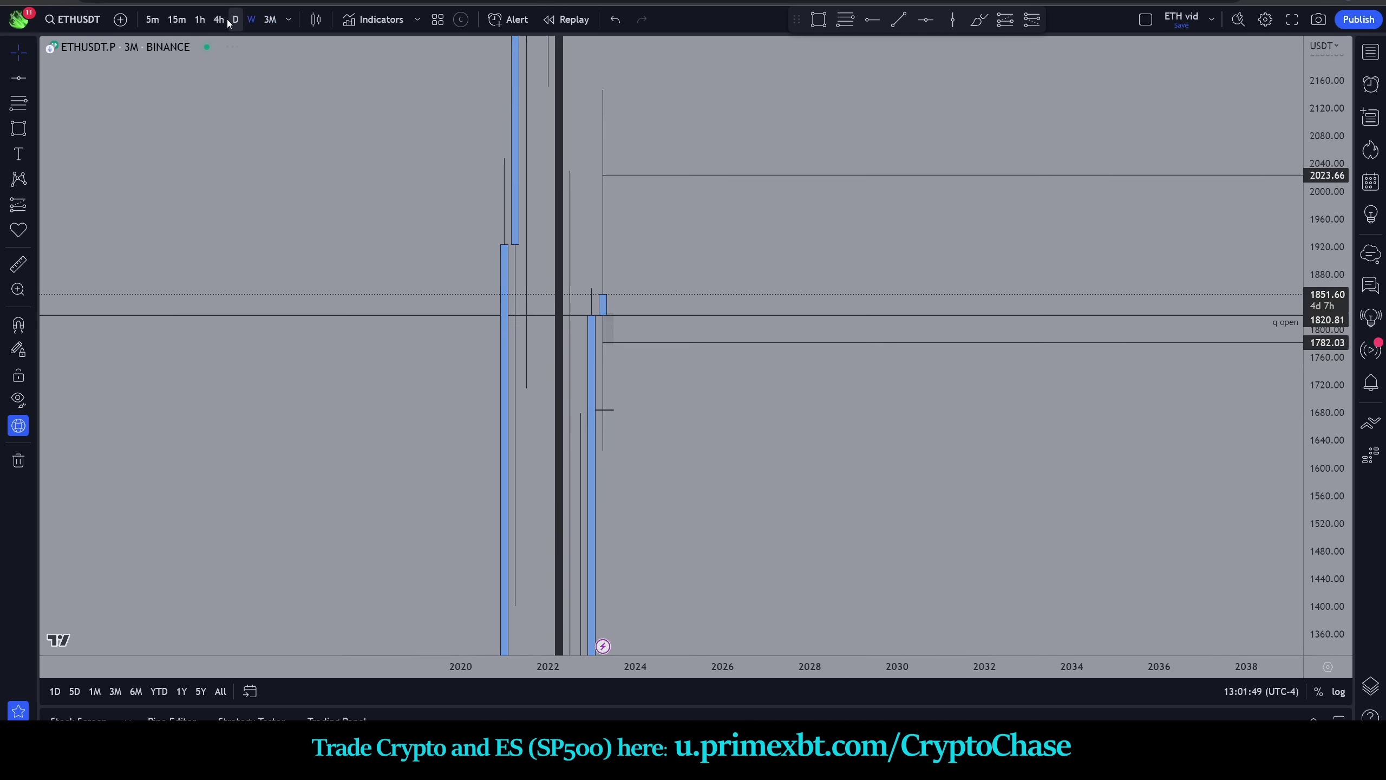
scroll(540, 137, "down", 5)
scroll(1093, 210, "right", 5)
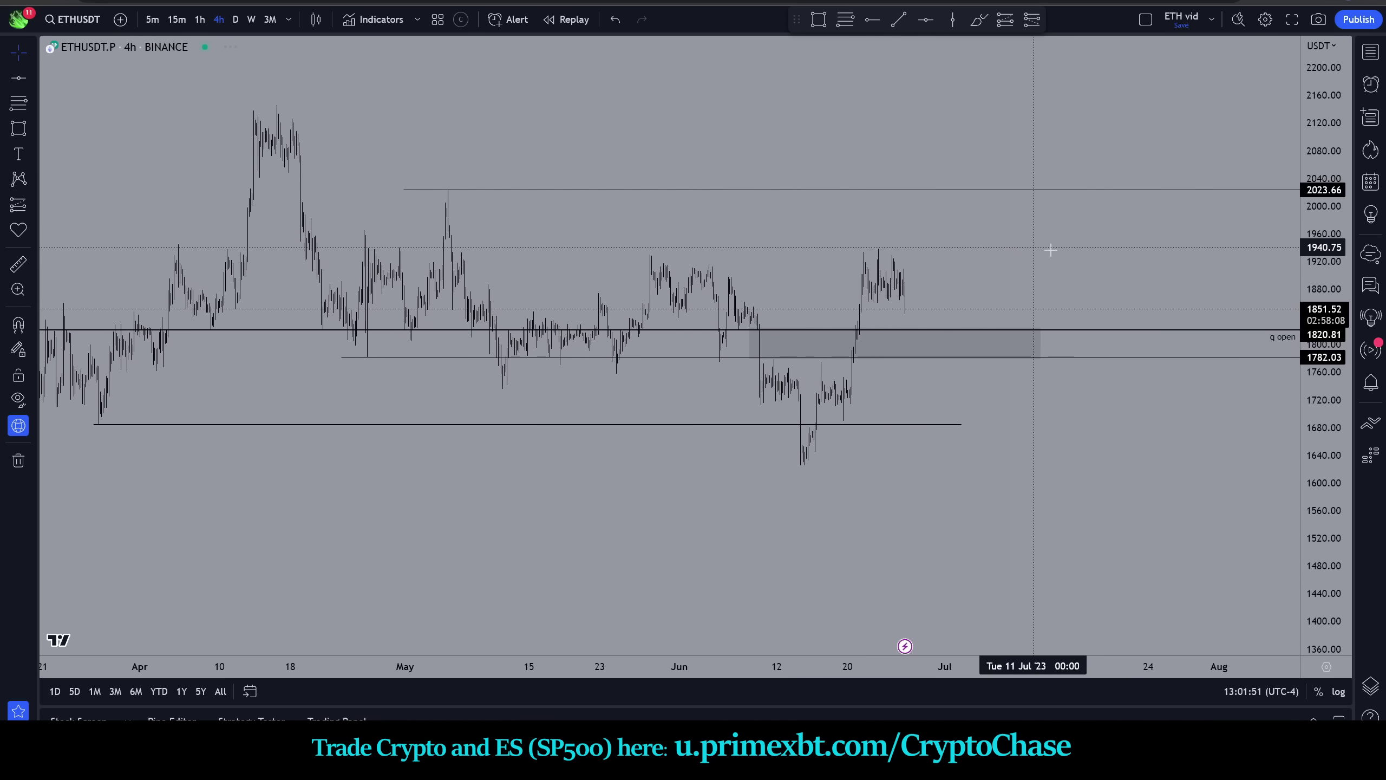
left_click(1089, 356)
key("Delete")
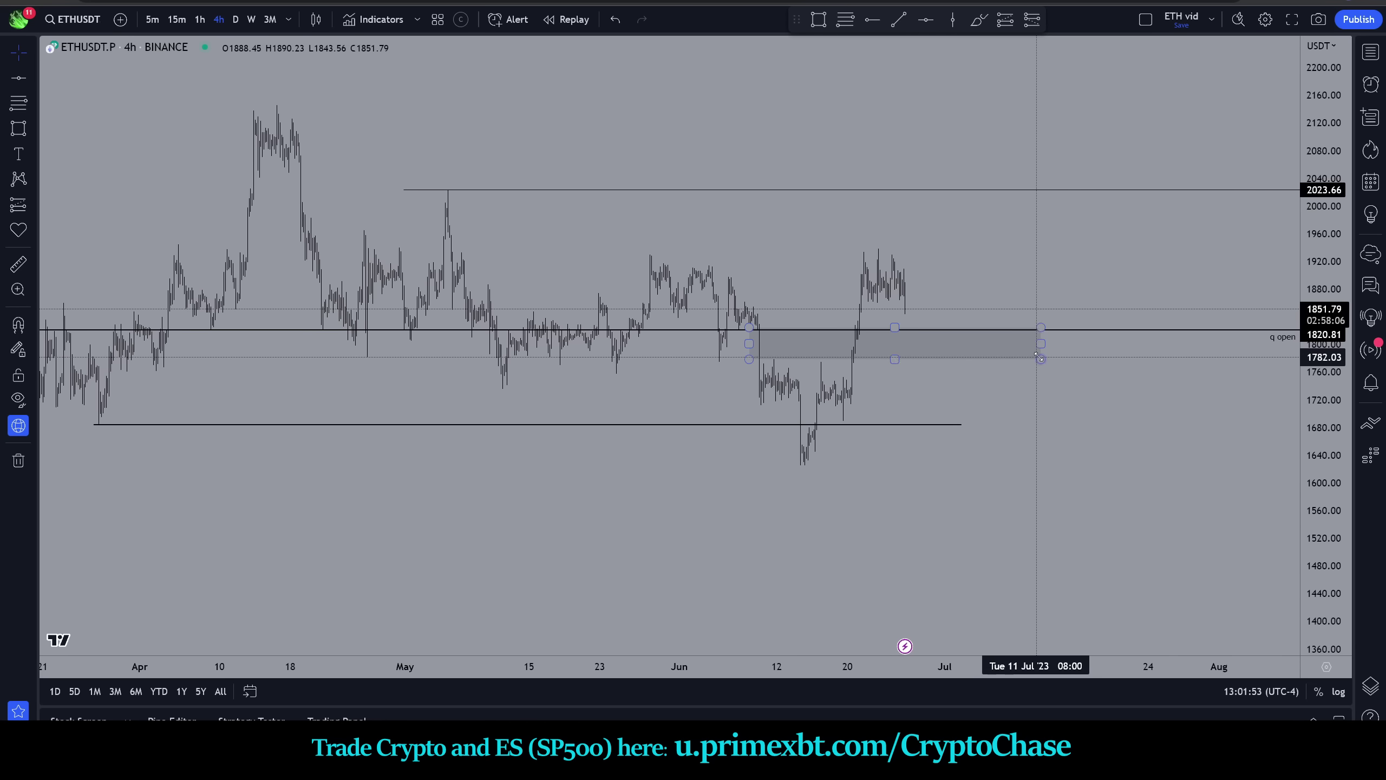
left_click_drag(1327, 289, 1327, 264)
scroll(1132, 278, "down", 3)
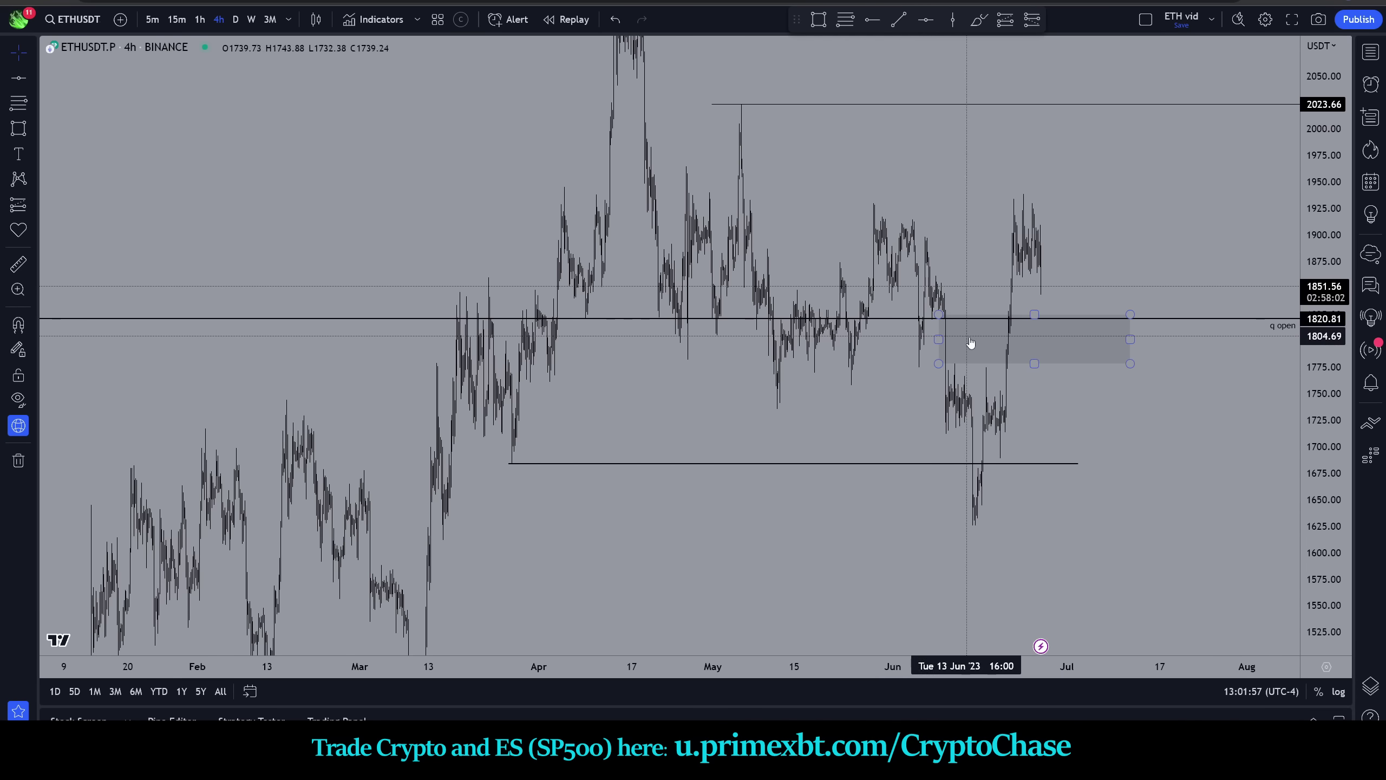
scroll(1037, 328, "up", 1)
left_click_drag(1155, 236, 1075, 310)
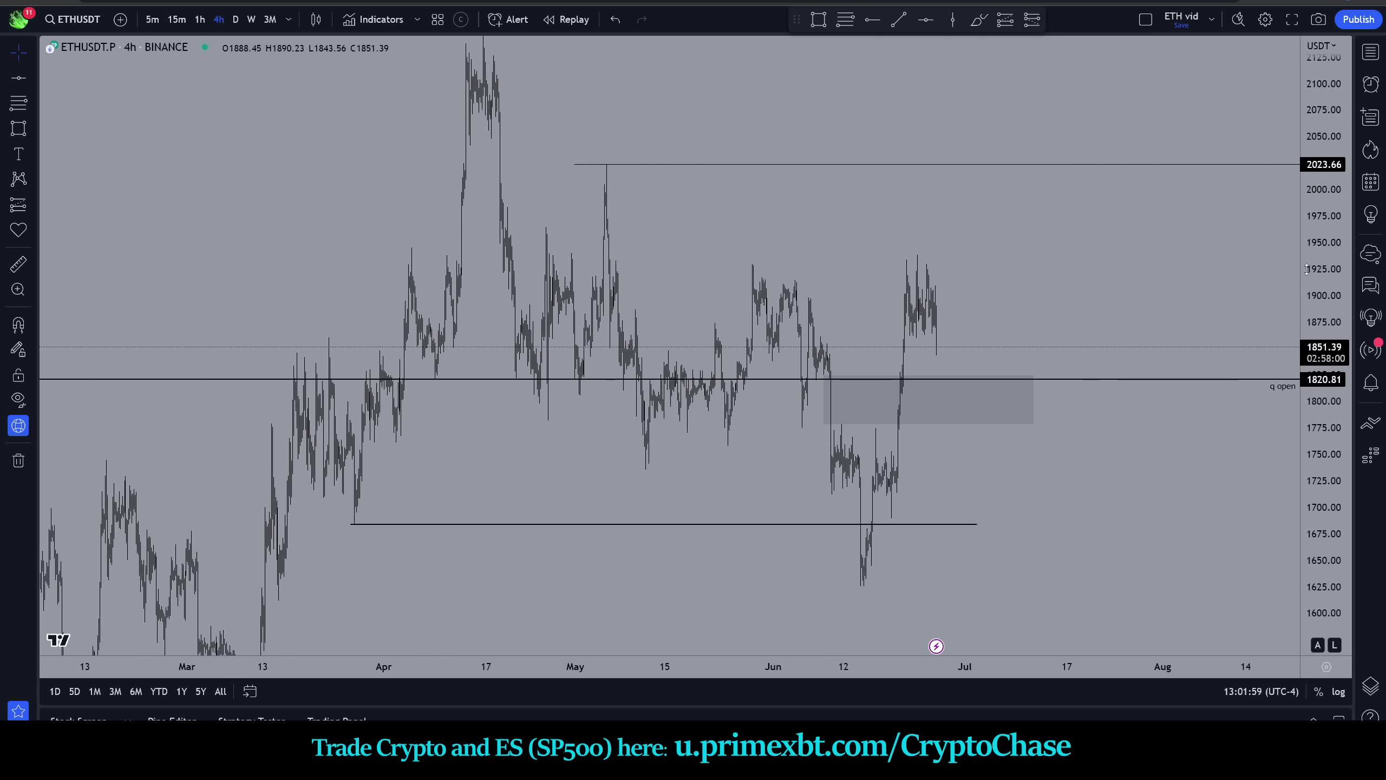
left_click_drag(1323, 259, 1316, 390)
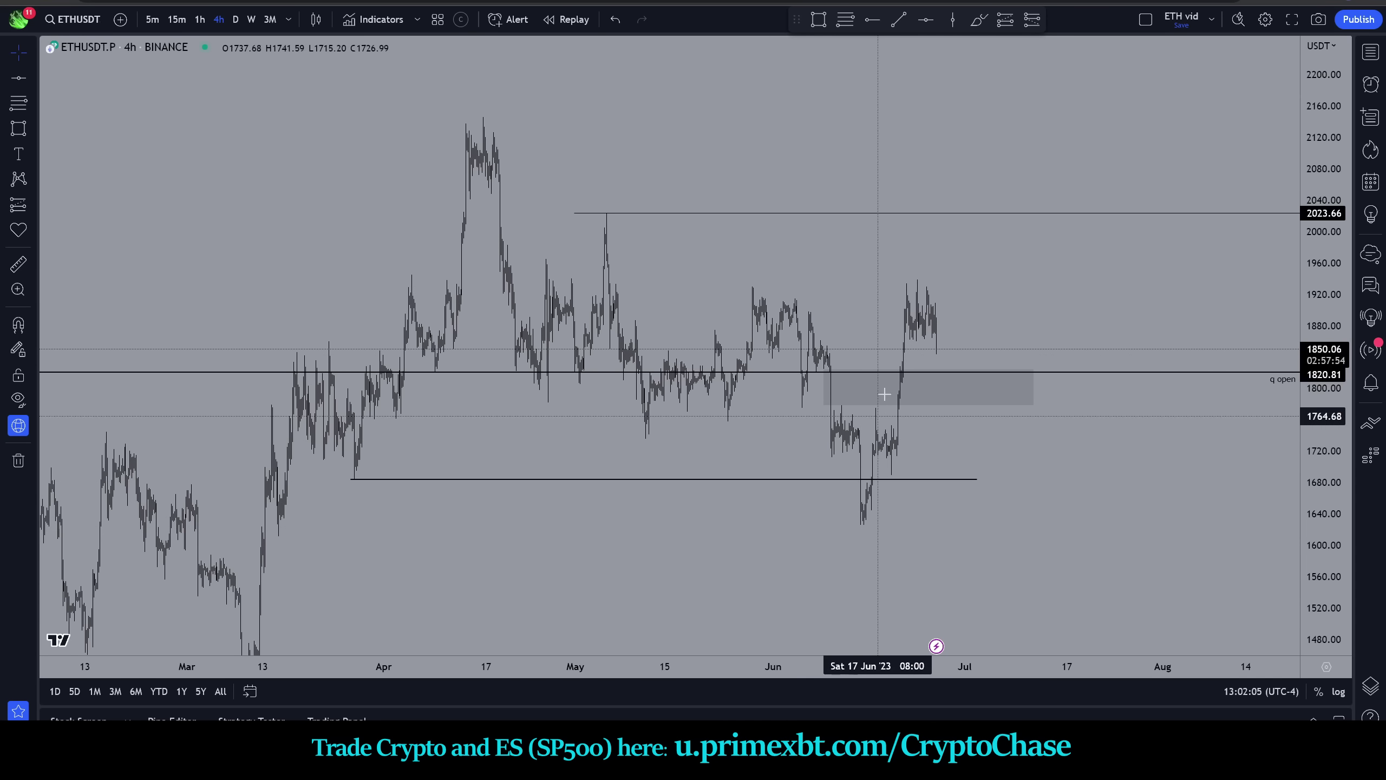
- Brush a projected ETHUSDT path dipping into the grey zone and rising above the 2023.66 level, plus a freehand line starting near 2073
left_click(907, 377)
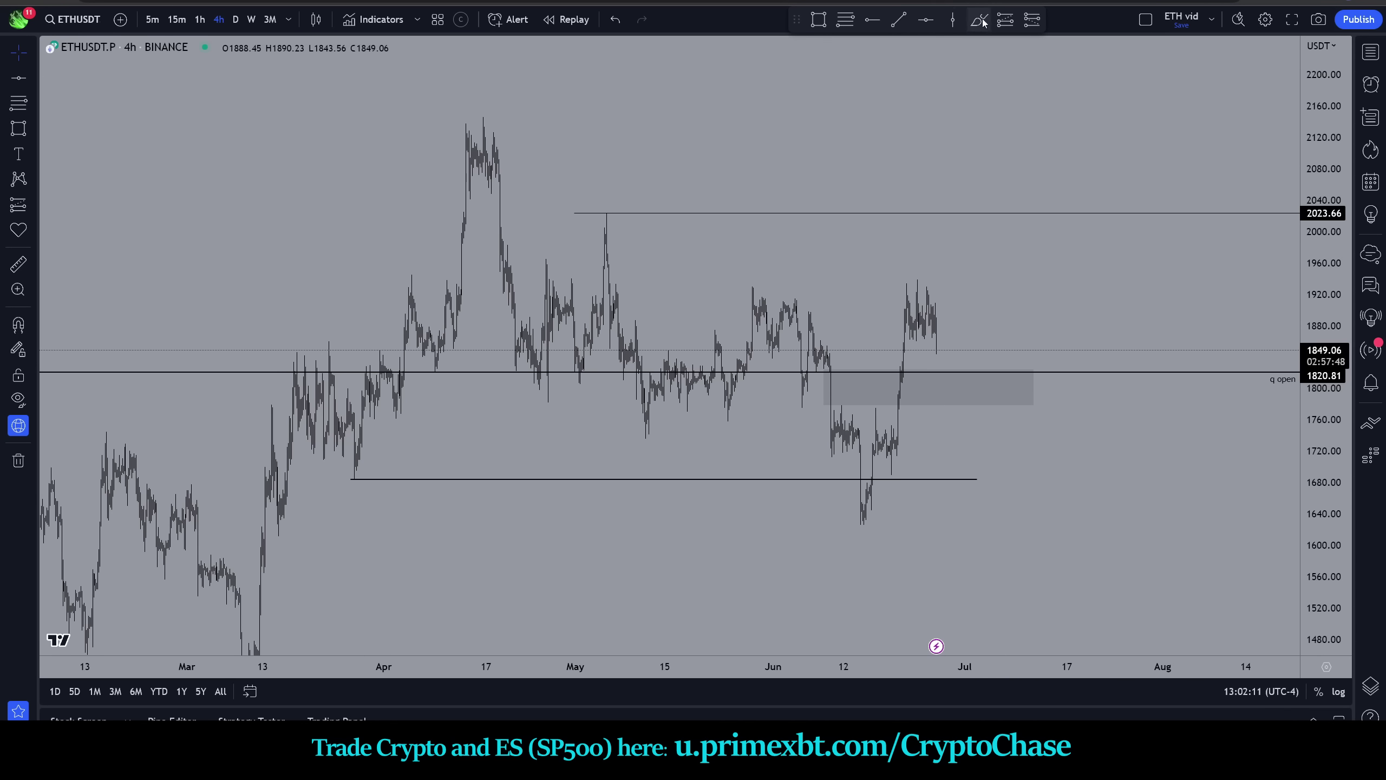
mouse_move(944, 349)
left_mouse_down()
mouse_move(961, 393)
mouse_move(1009, 234)
left_mouse_up()
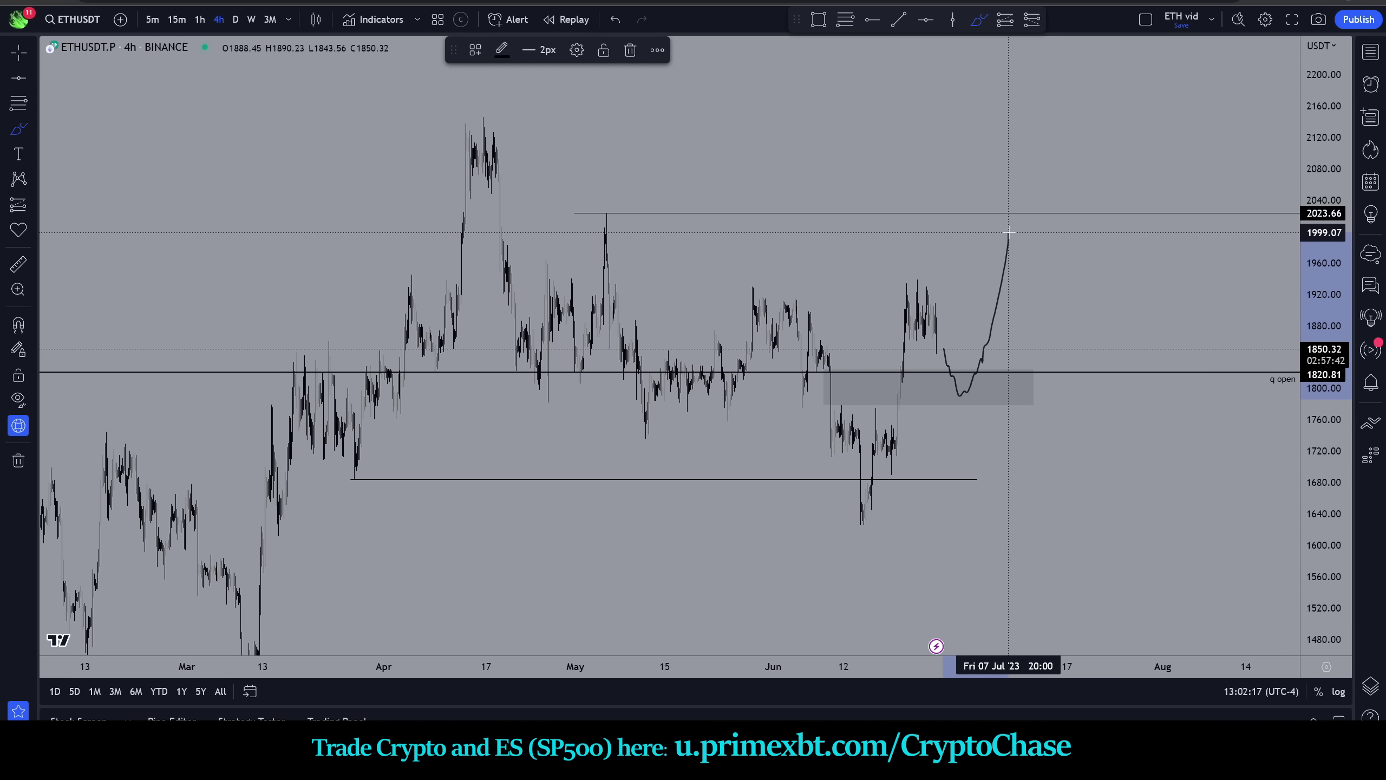
left_click_drag(431, 174, 1272, 164)
left_click_drag(1017, 174, 1017, 185)
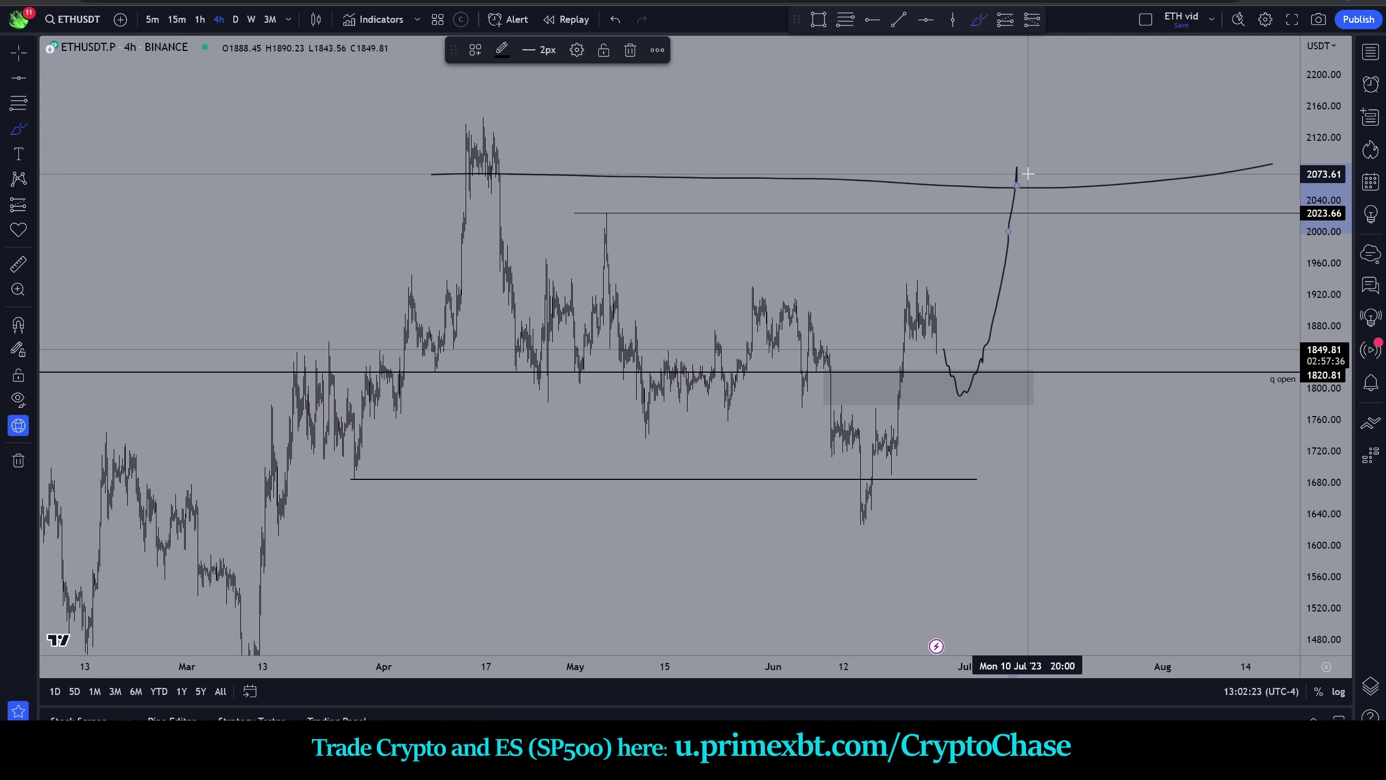
- Brush a freehand line below the 2023.66 level and a circle around the early-May spike, and undo all the projection strokes
left_click_drag(574, 245, 1300, 253)
mouse_move(618, 224)
left_mouse_down()
mouse_move(640, 231)
mouse_move(596, 224)
left_mouse_up()
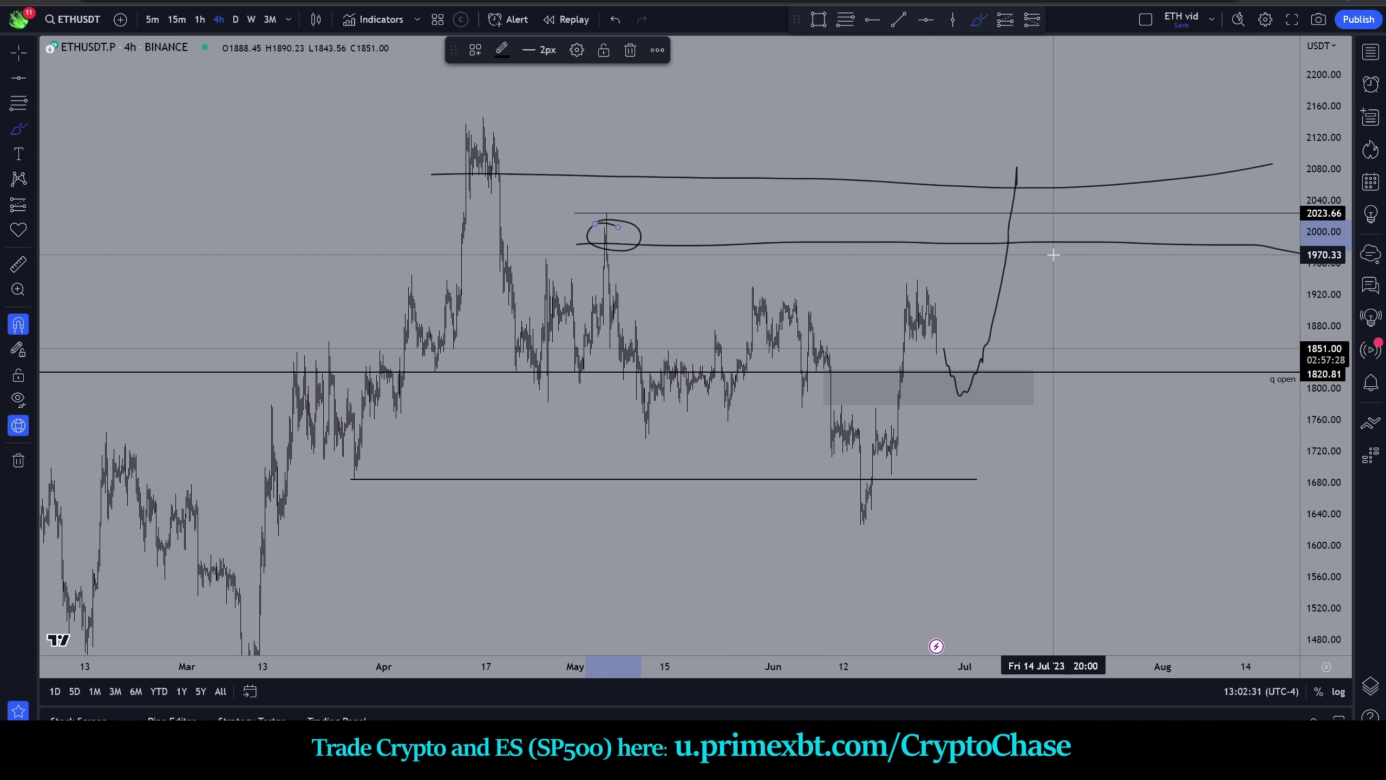
key("ctrl+z")
key("ctrl+z")
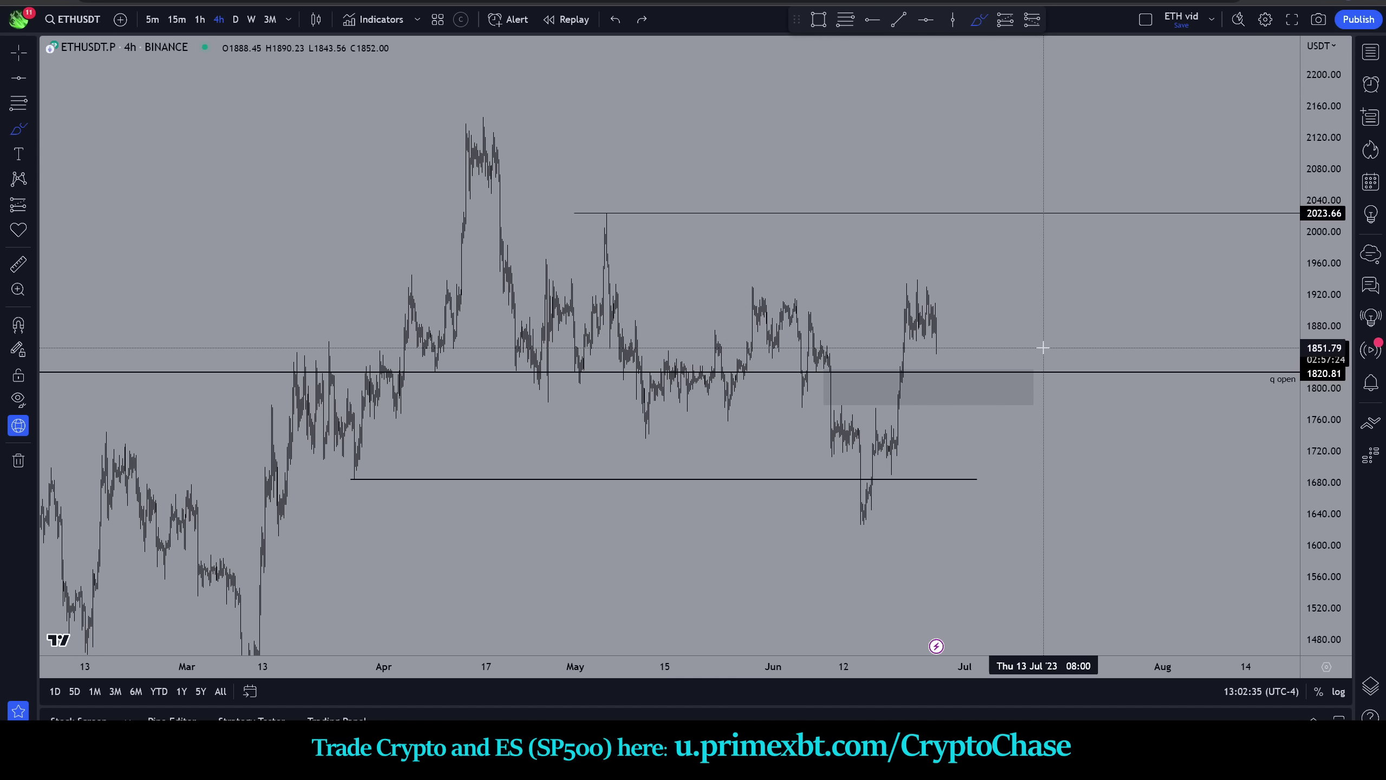
- Brush a short near-horizontal line at about 1715 through the mid-June ETHUSDT consolidation lows and delete it
scroll(1025, 300, "down", 1)
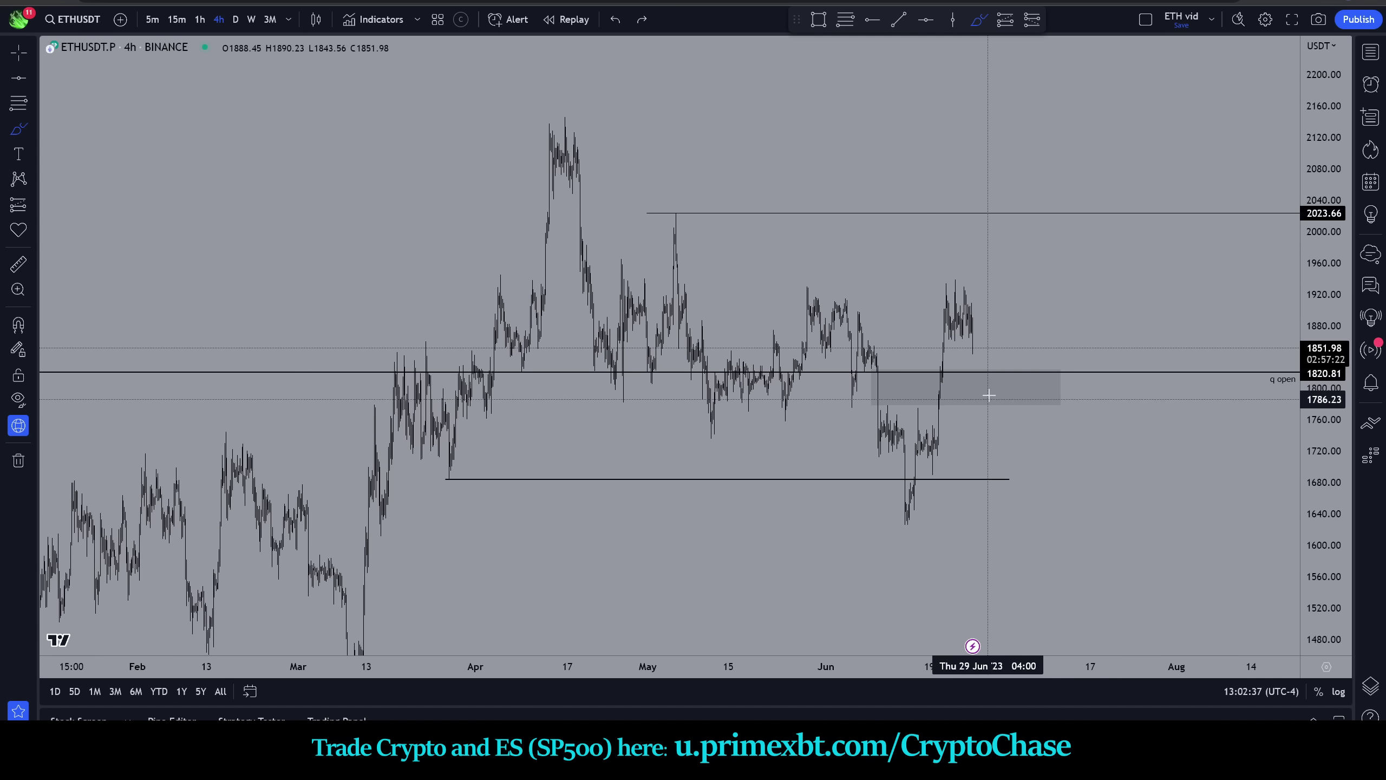
left_click_drag(846, 455, 1000, 457)
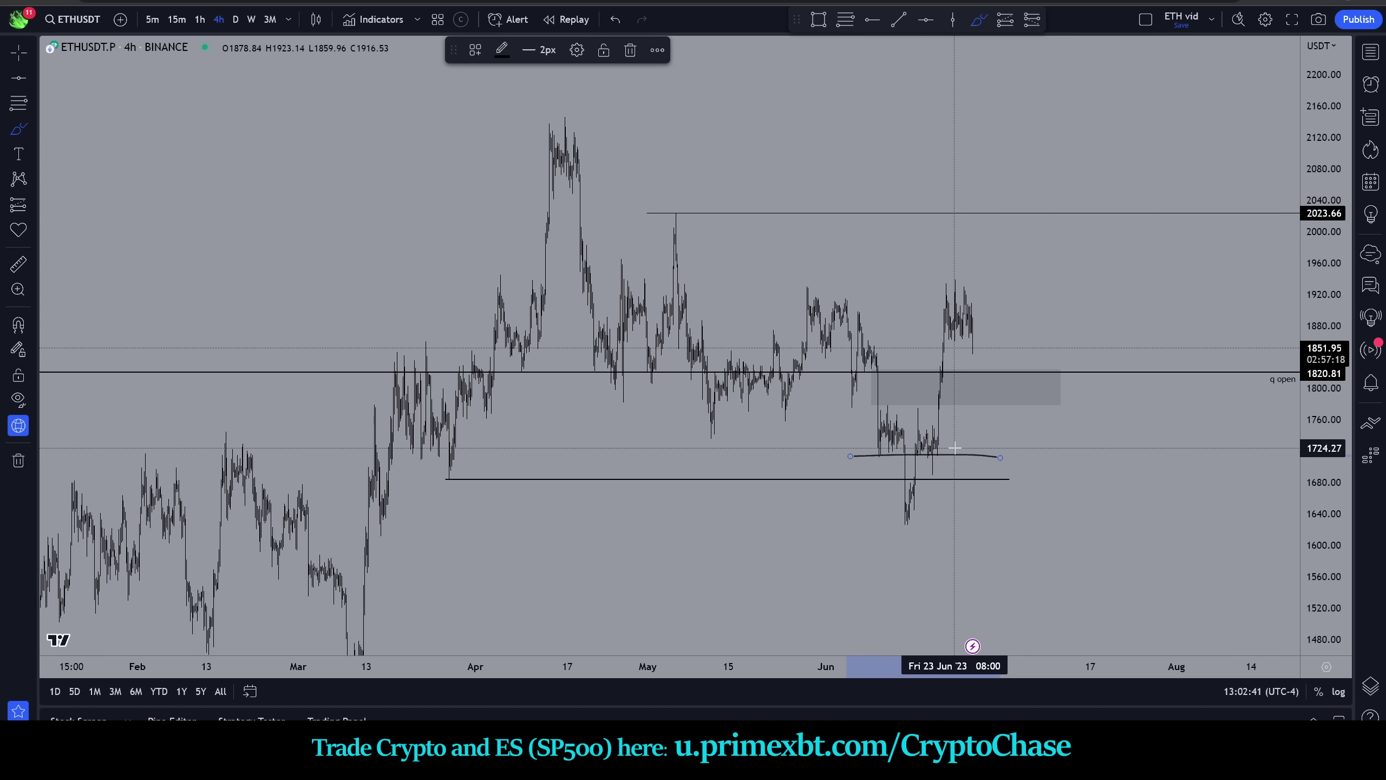
key("Delete")
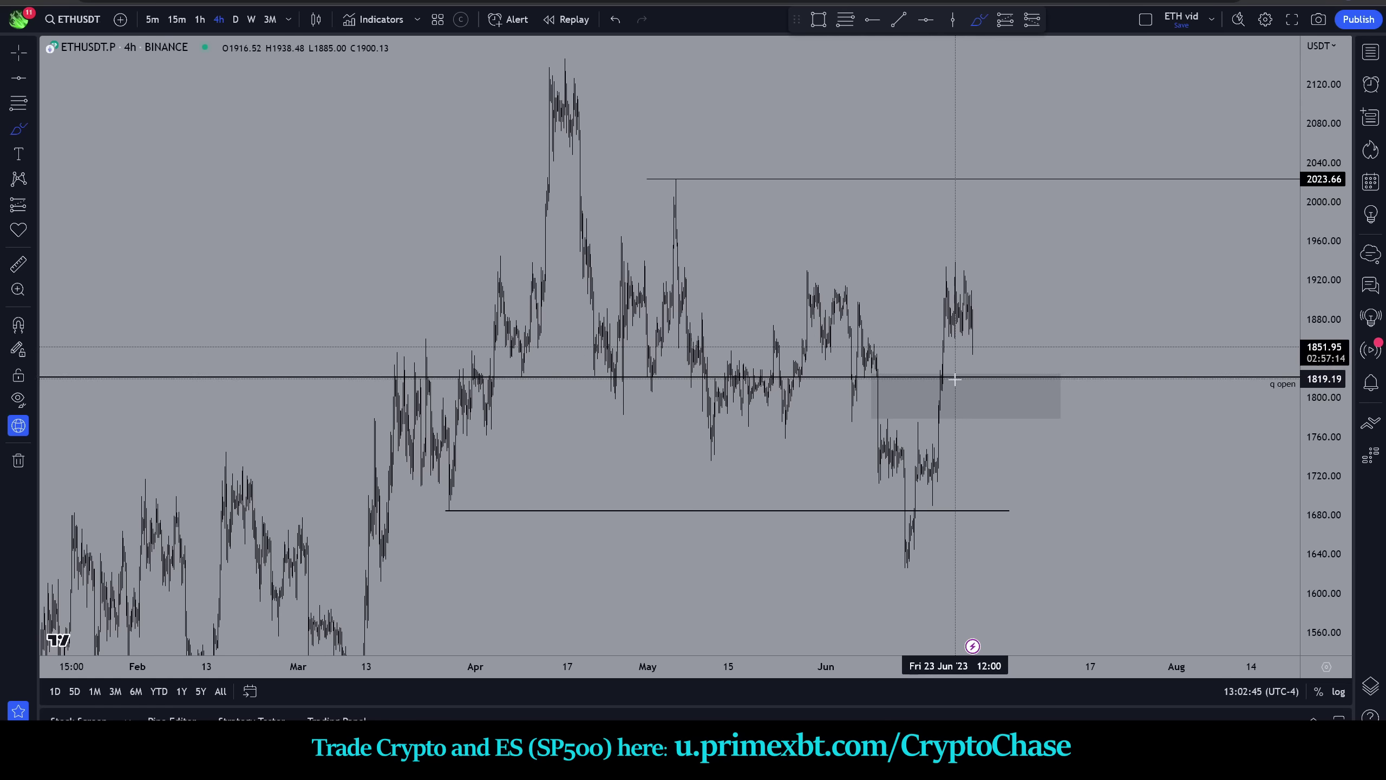
- Brush a rising path from the grey zone, a circle around the zone and a line near 1720, undoing the strokes
mouse_move(988, 378)
left_mouse_down()
mouse_move(1007, 369)
mouse_move(1048, 254)
left_mouse_up()
key("ctrl+z")
key("ctrl+z")
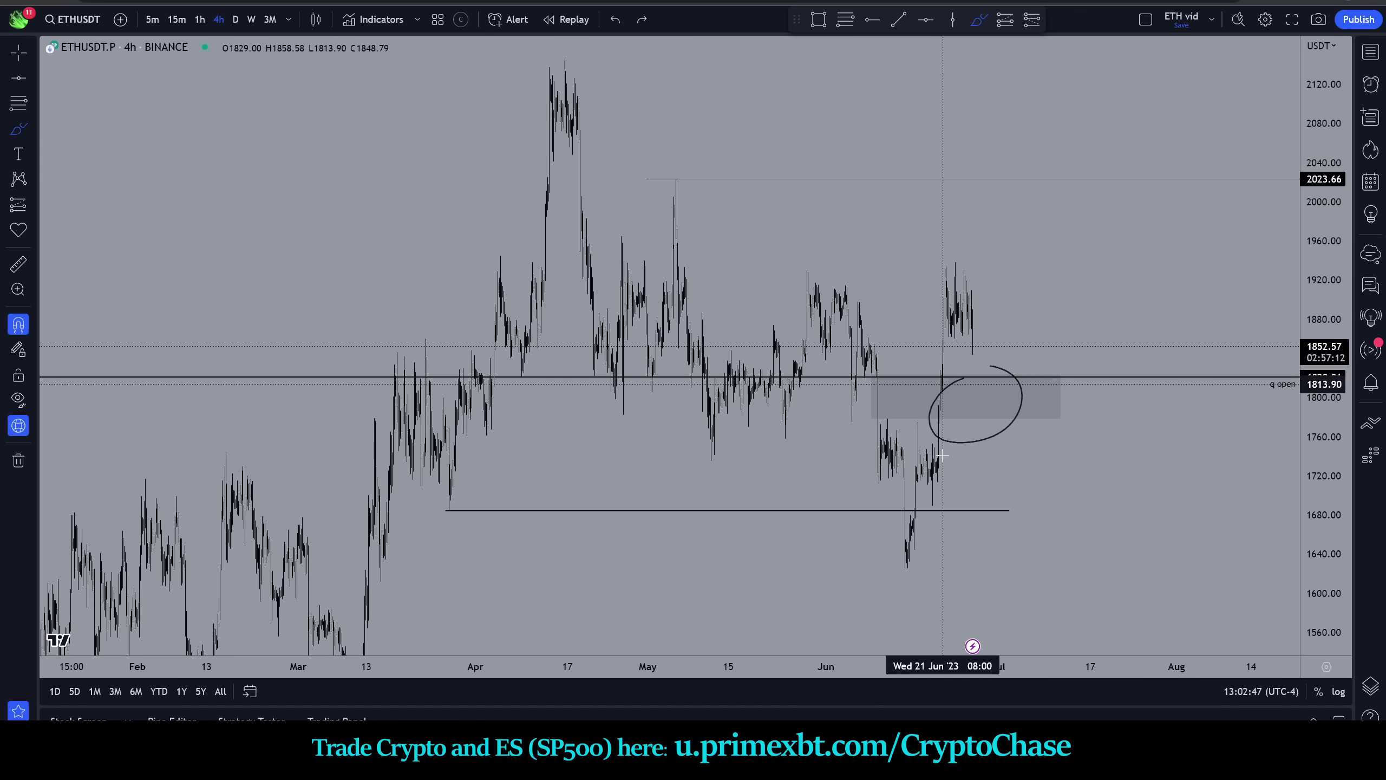
mouse_move(948, 467)
left_mouse_down()
mouse_move(896, 474)
mouse_move(969, 473)
left_mouse_up()
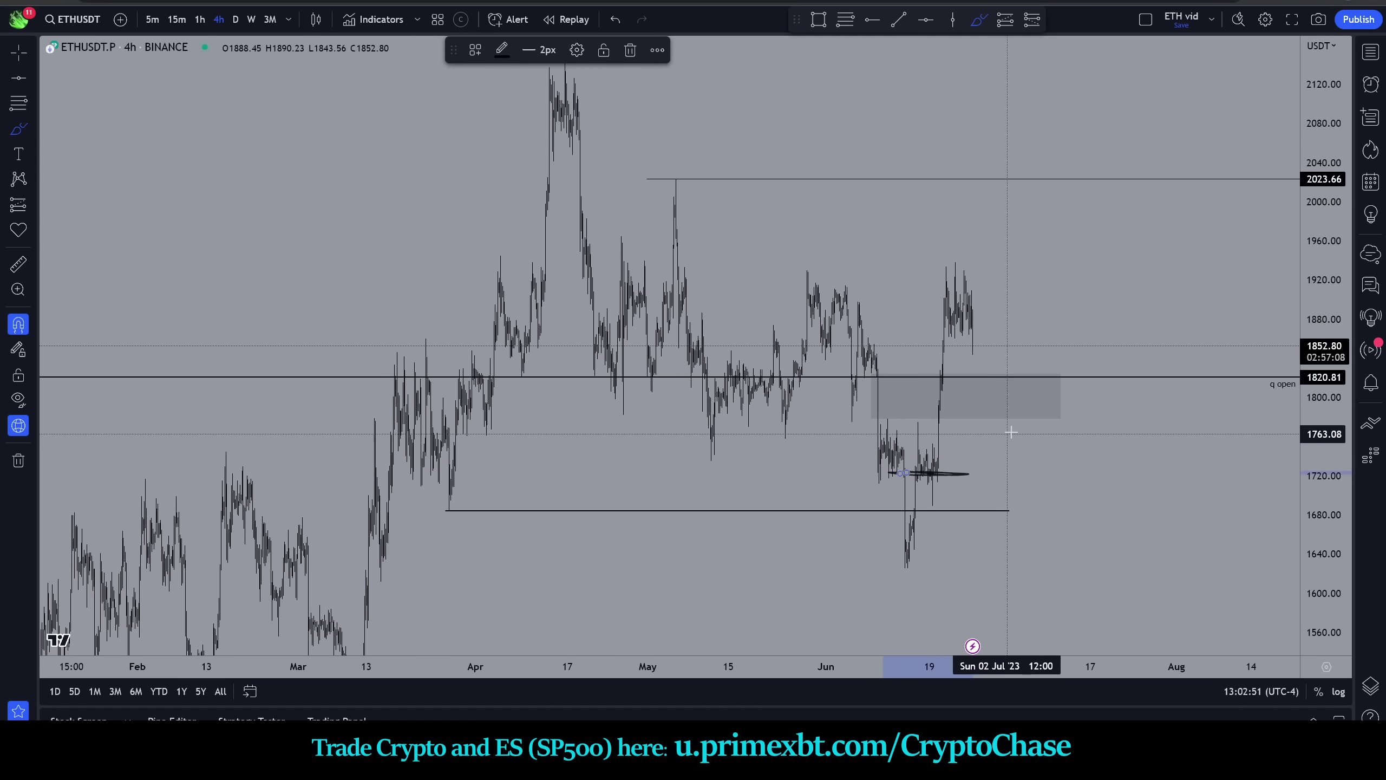
key("ctrl+z")
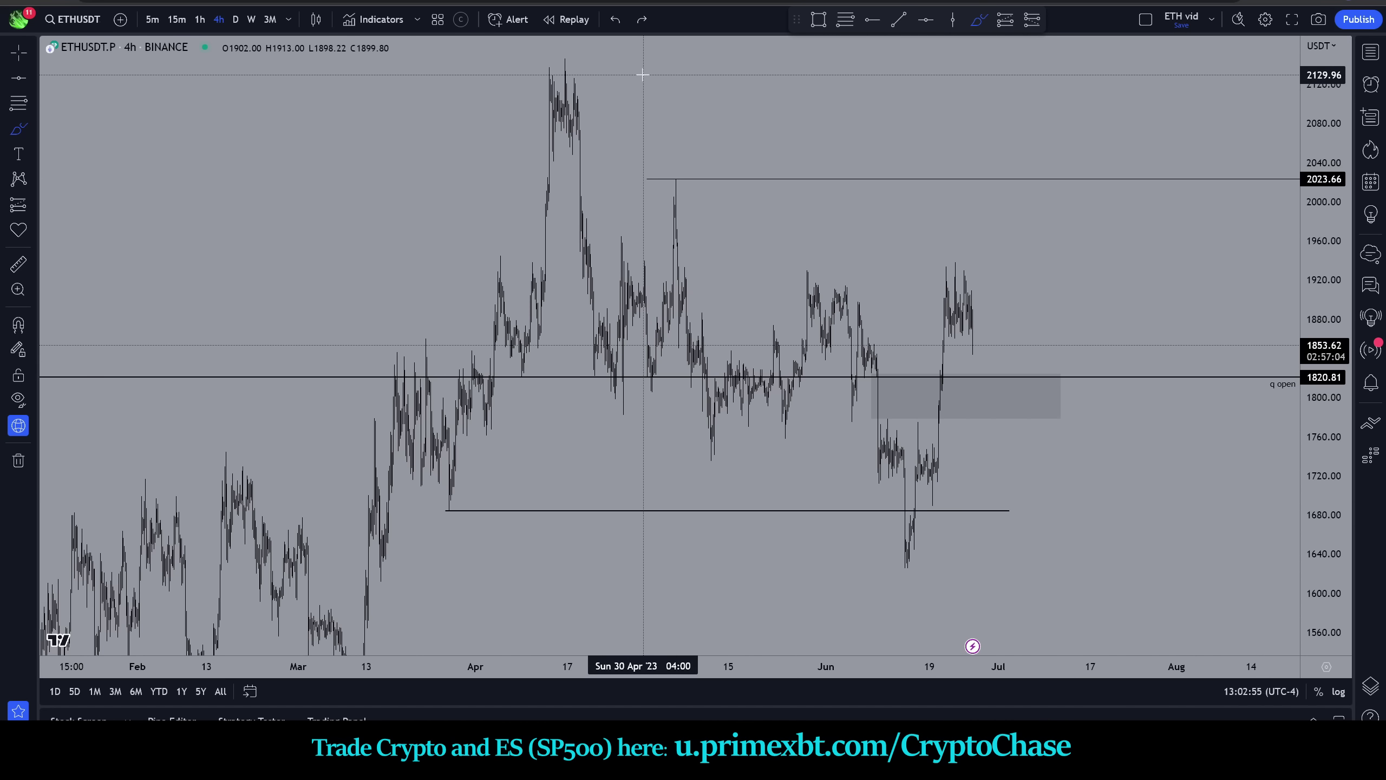
- Switch to the ES1! chart and set it to the 15-minute timeframe
key("ctrl+Tab")
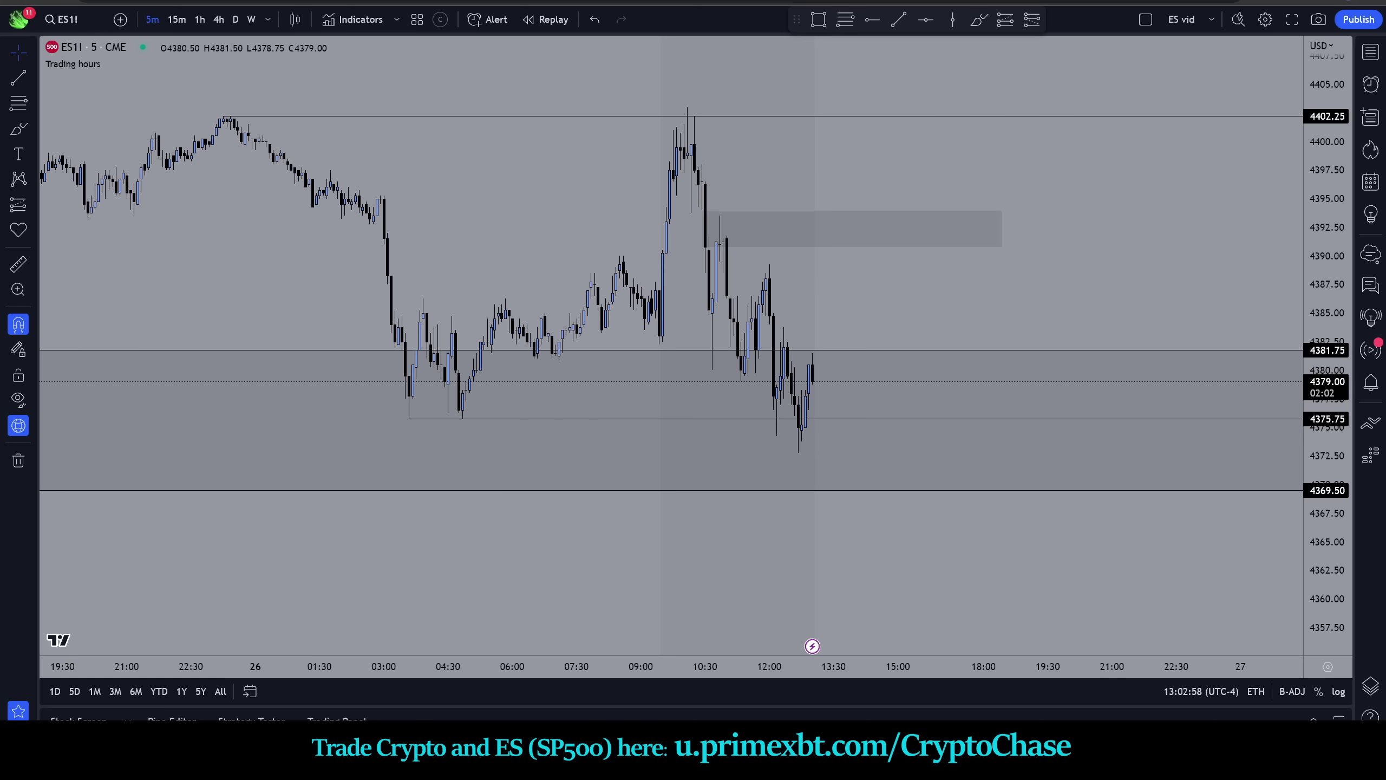
scroll(711, 125, "down", 3)
left_click_drag(1326, 232, 1325, 311)
scroll(974, 154, "down", 2)
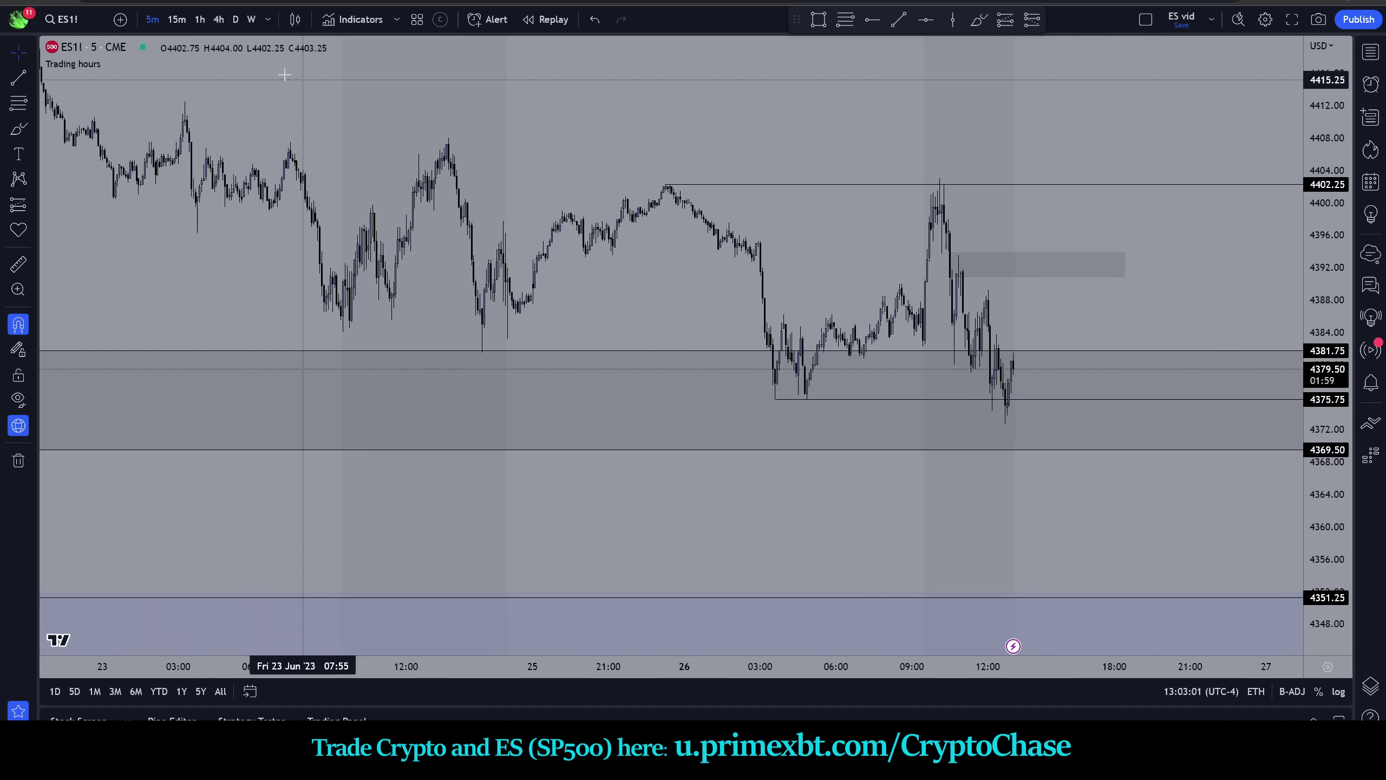
left_click(177, 19)
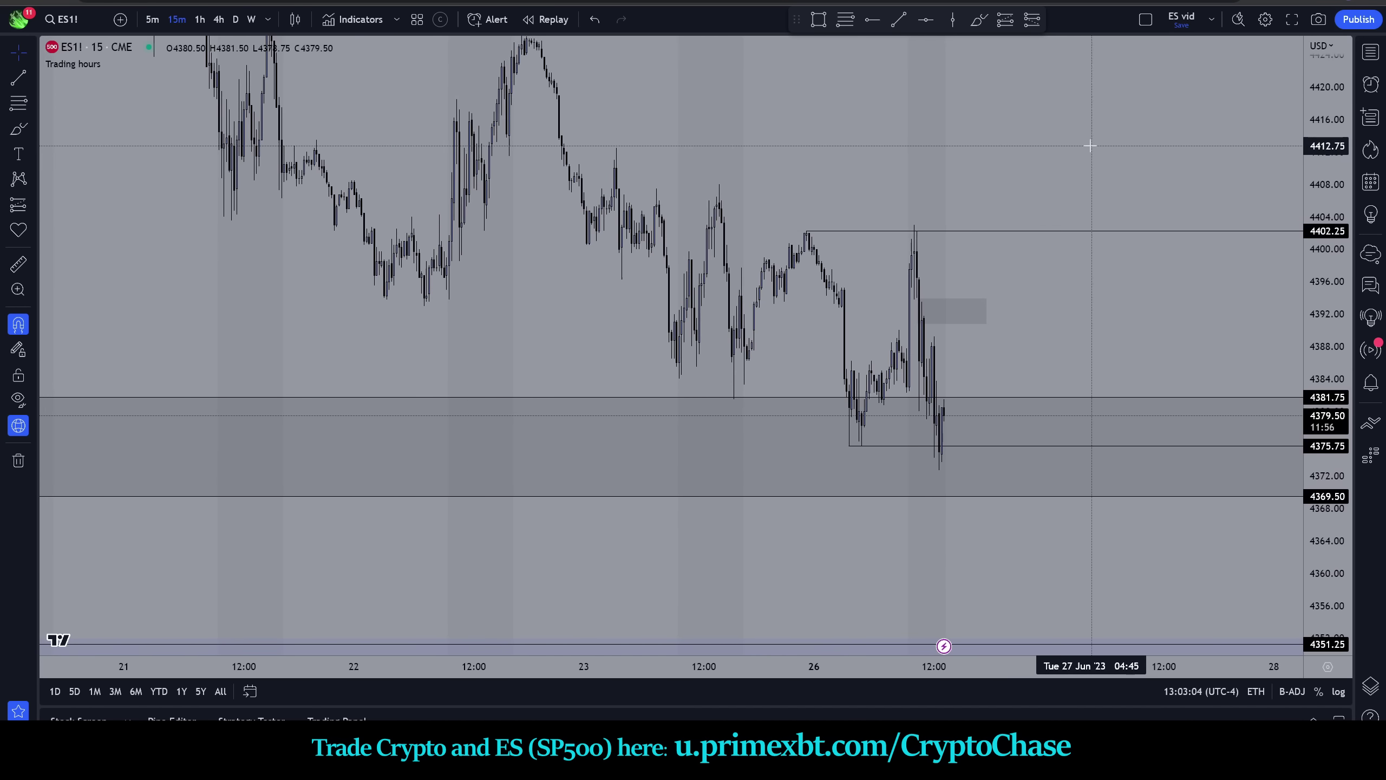
scroll(1046, 191, "up", 5)
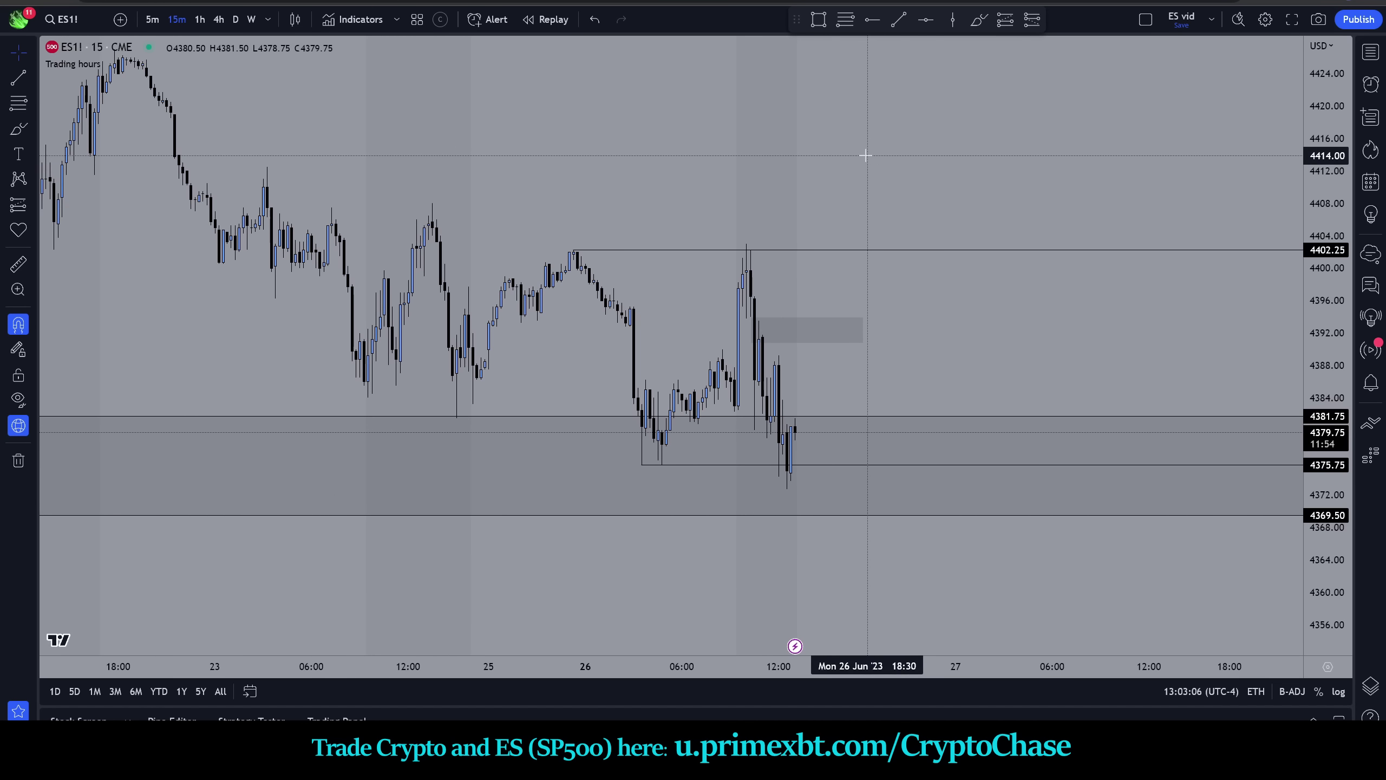
- Place a horizontal ray at 4412.25 from the 23 June 03:15 high on ES1! and delete it
left_click_drag(865, 156, 938, 156)
left_click(873, 20)
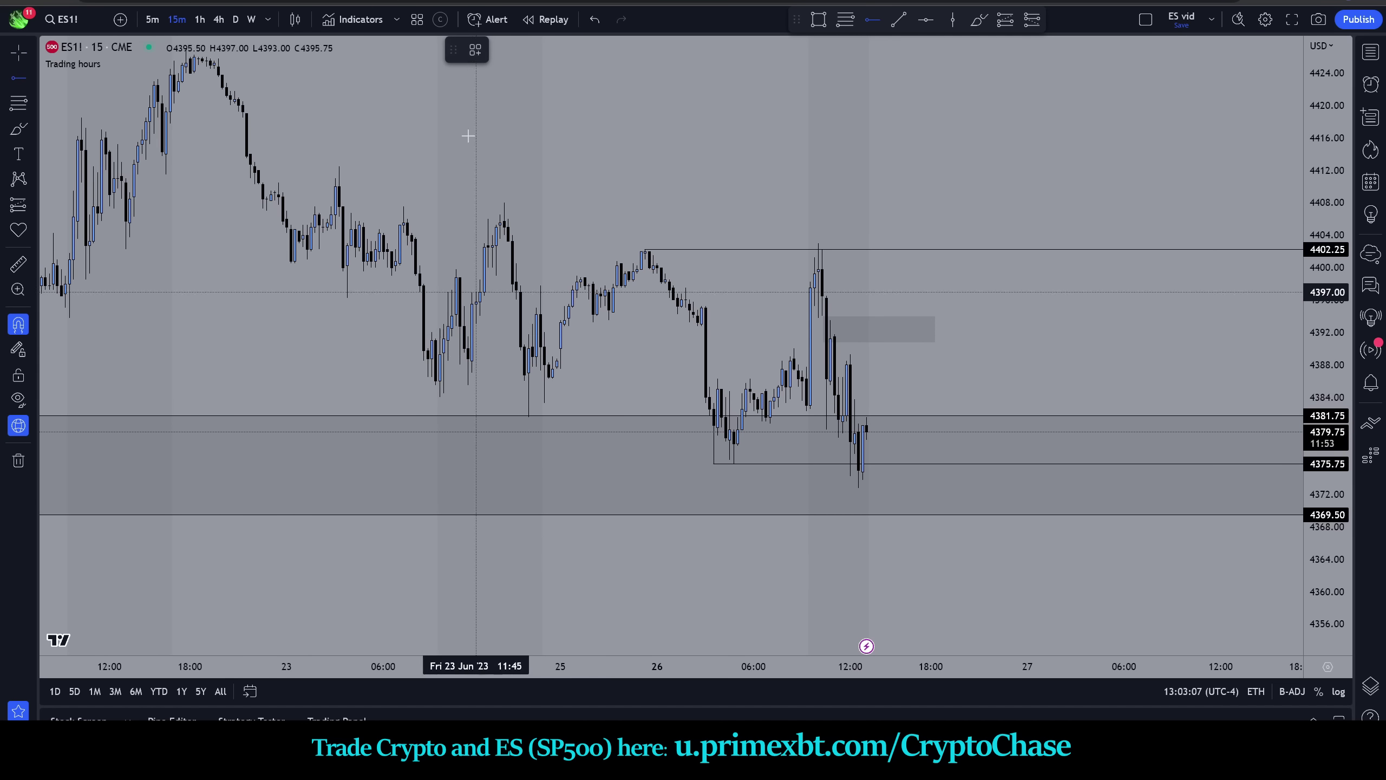
left_click(341, 108)
scroll(436, 112, "down", 4)
left_click_drag(762, 177, 882, 158)
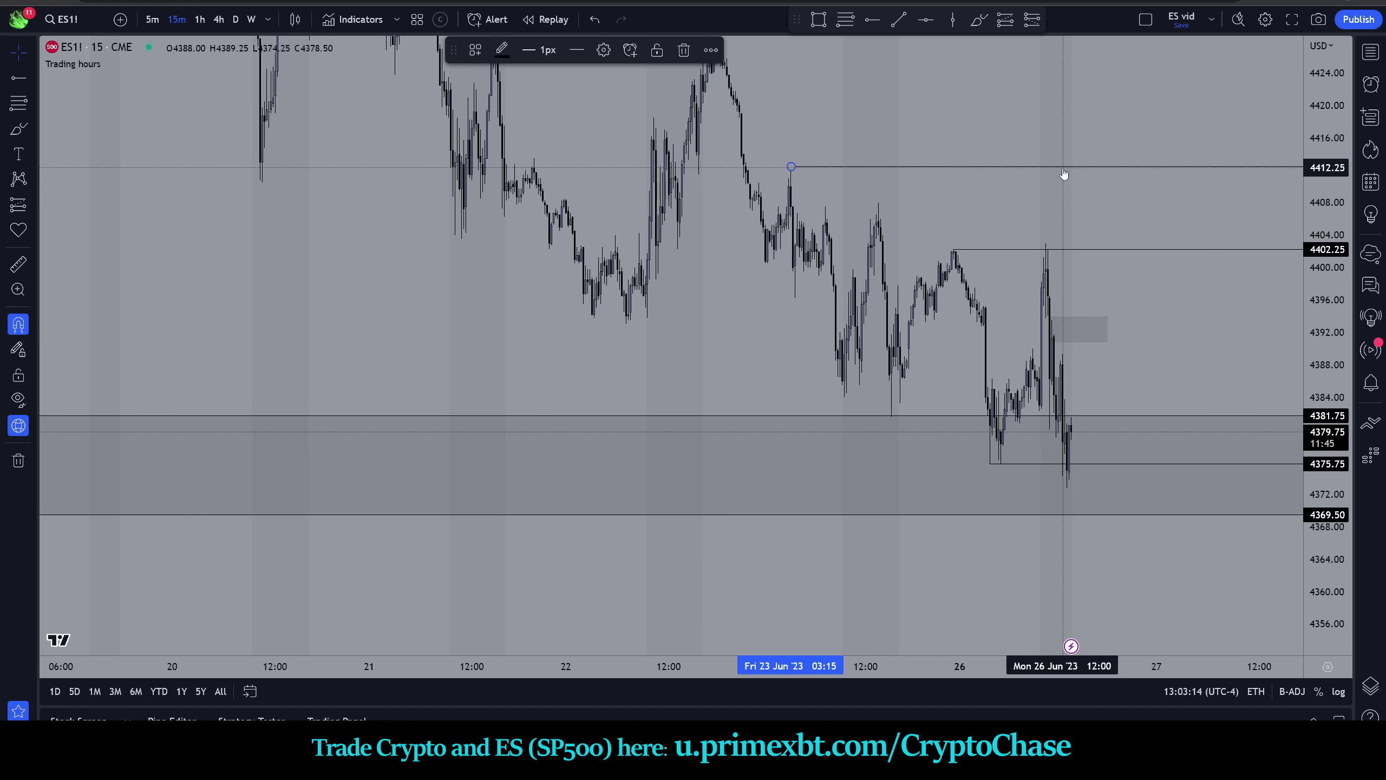
key("Delete")
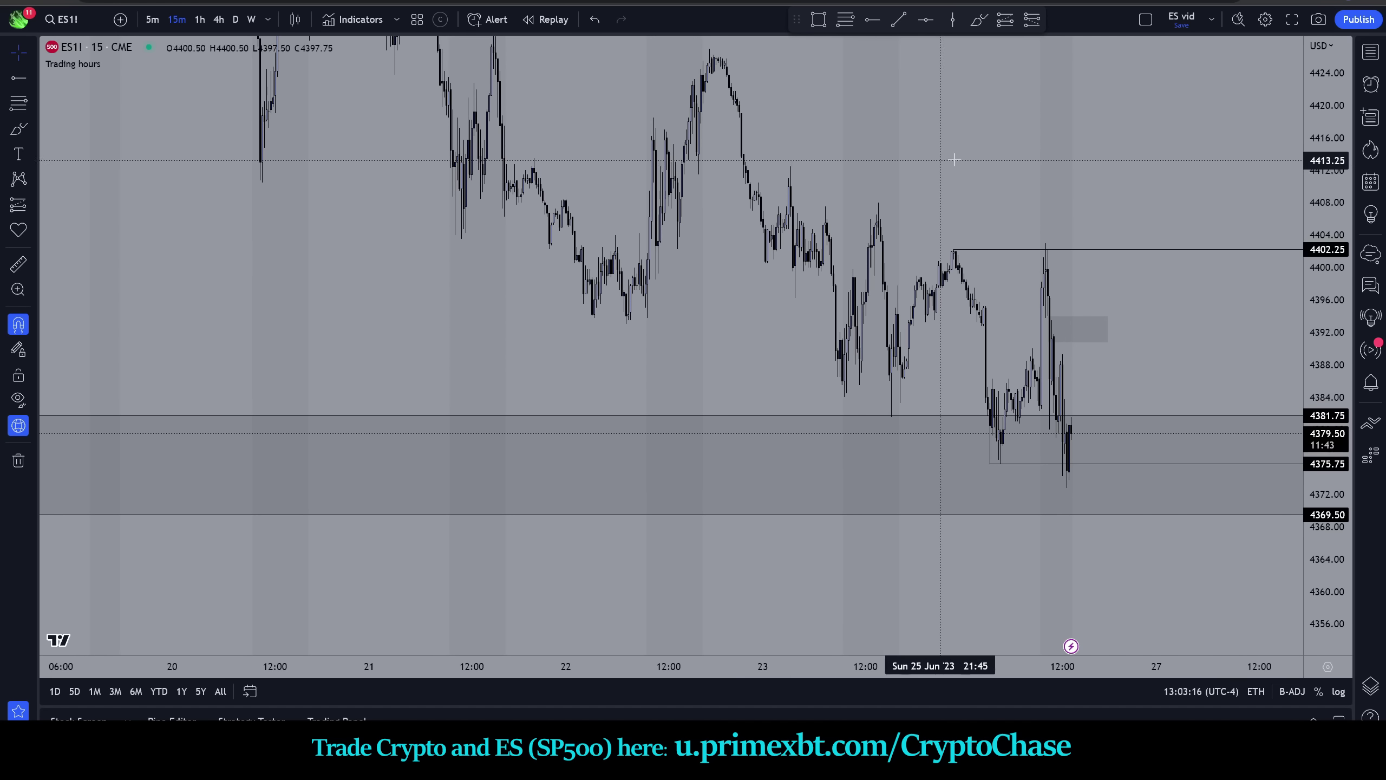
- Set ES1! to the 5-minute timeframe and frame the 26 June session around the grey zone
scroll(975, 167, "up", 3)
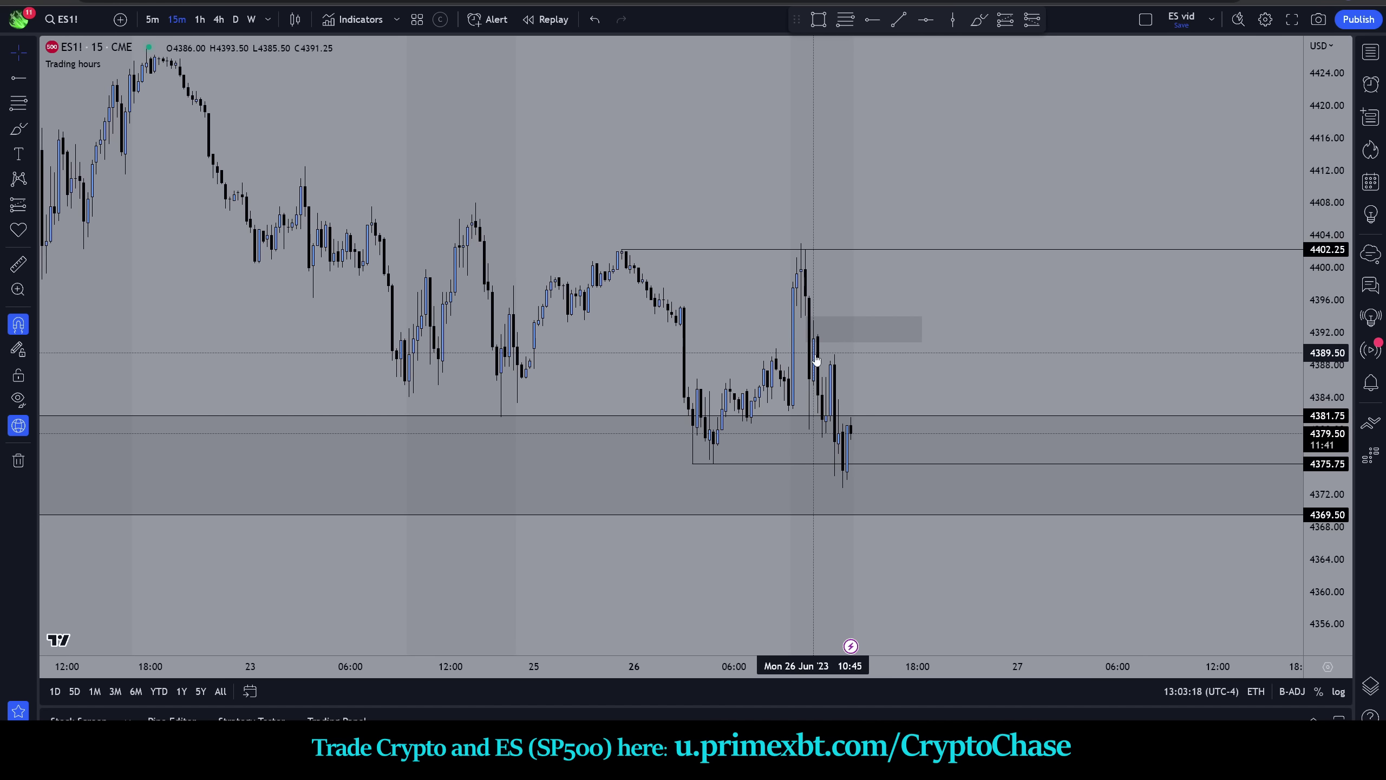
key("5")
key("Return")
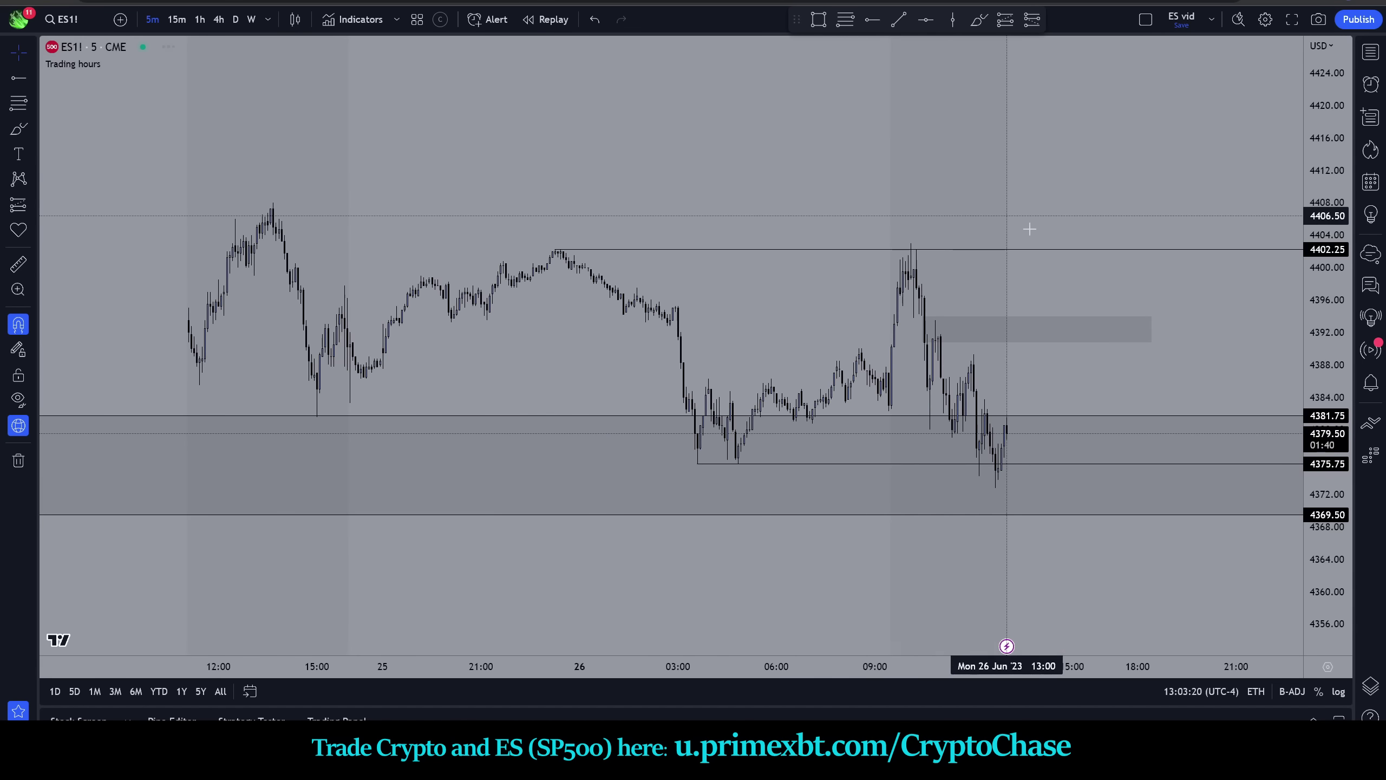
left_click_drag(1321, 517, 1321, 379)
left_click_drag(1204, 248, 1019, 190)
scroll(928, 208, "up", 2)
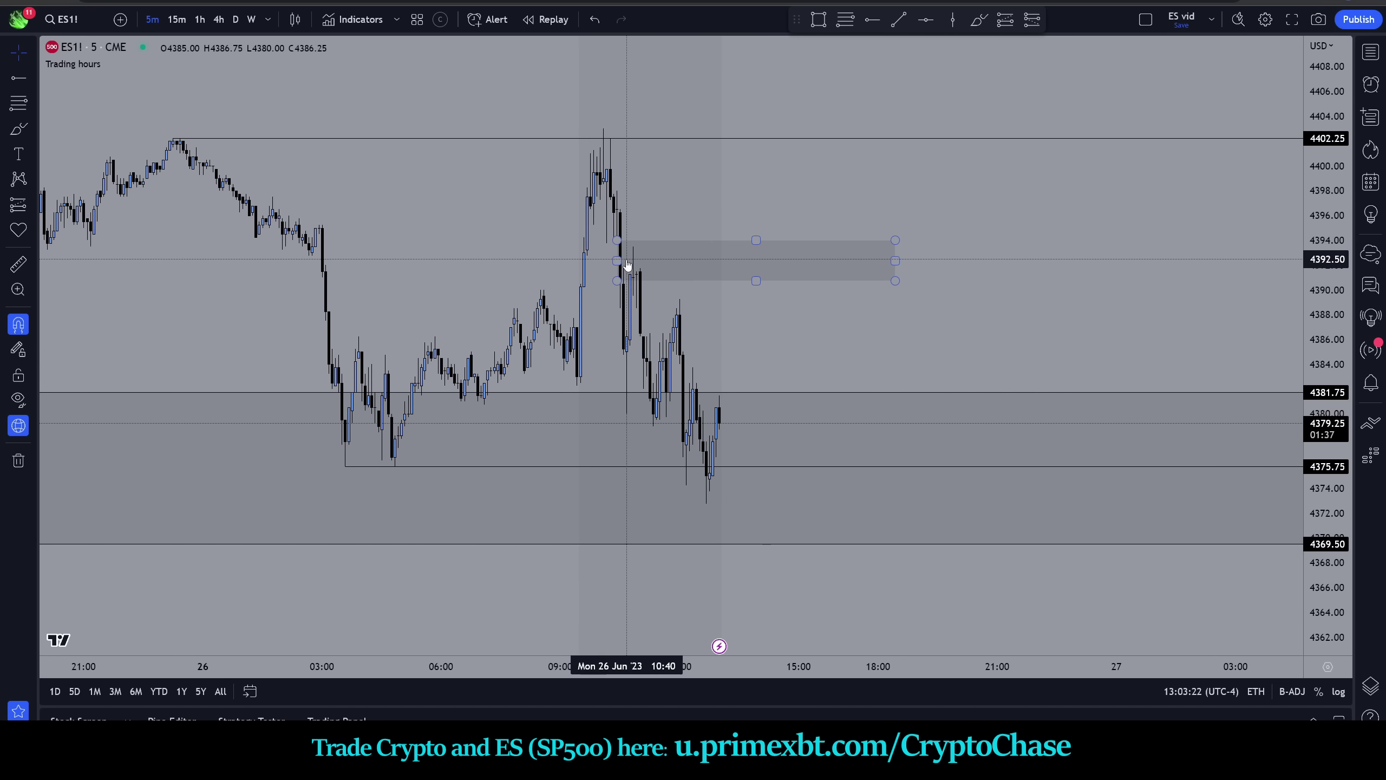
left_click_drag(836, 218, 944, 195)
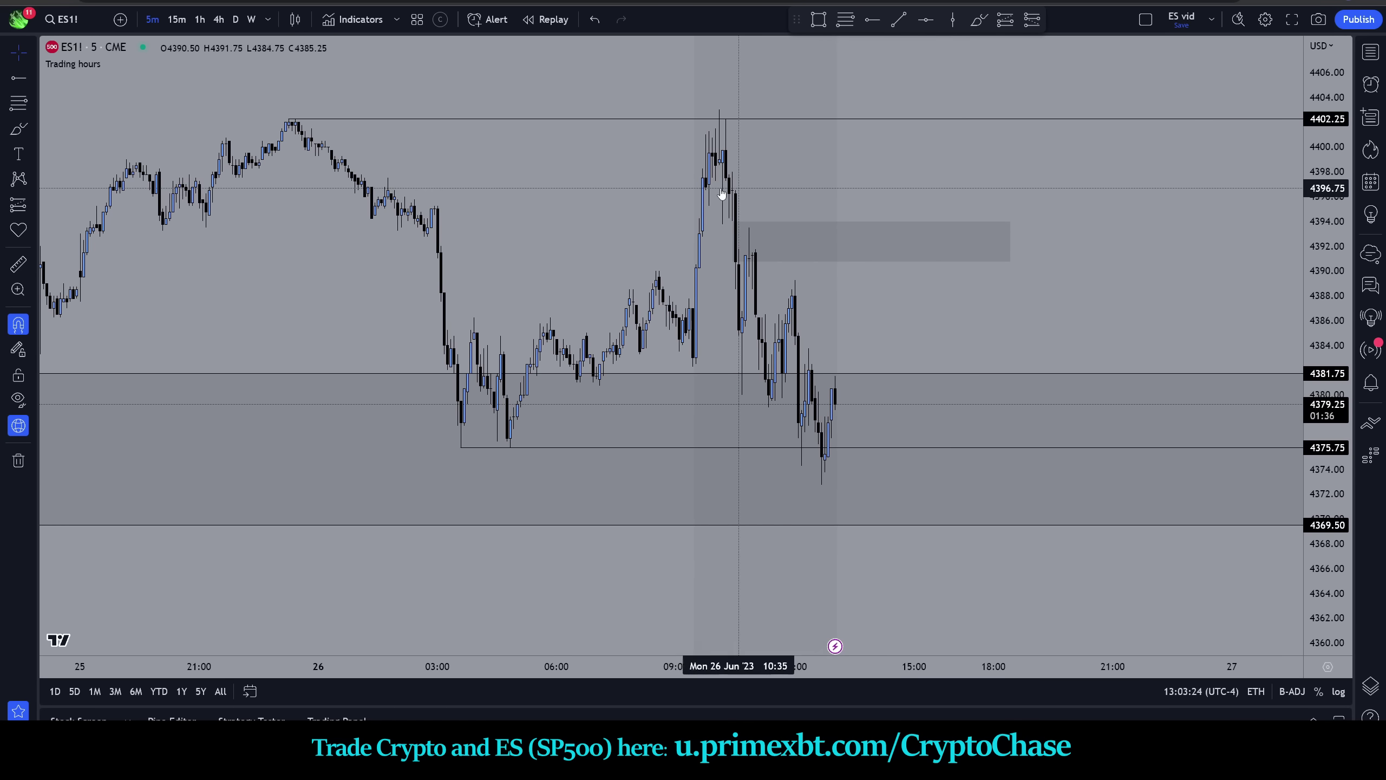
- Brush a circle around the 26 June sweep of the 4402.25 level and a stroke along the following drop, and undo both
left_click(978, 19)
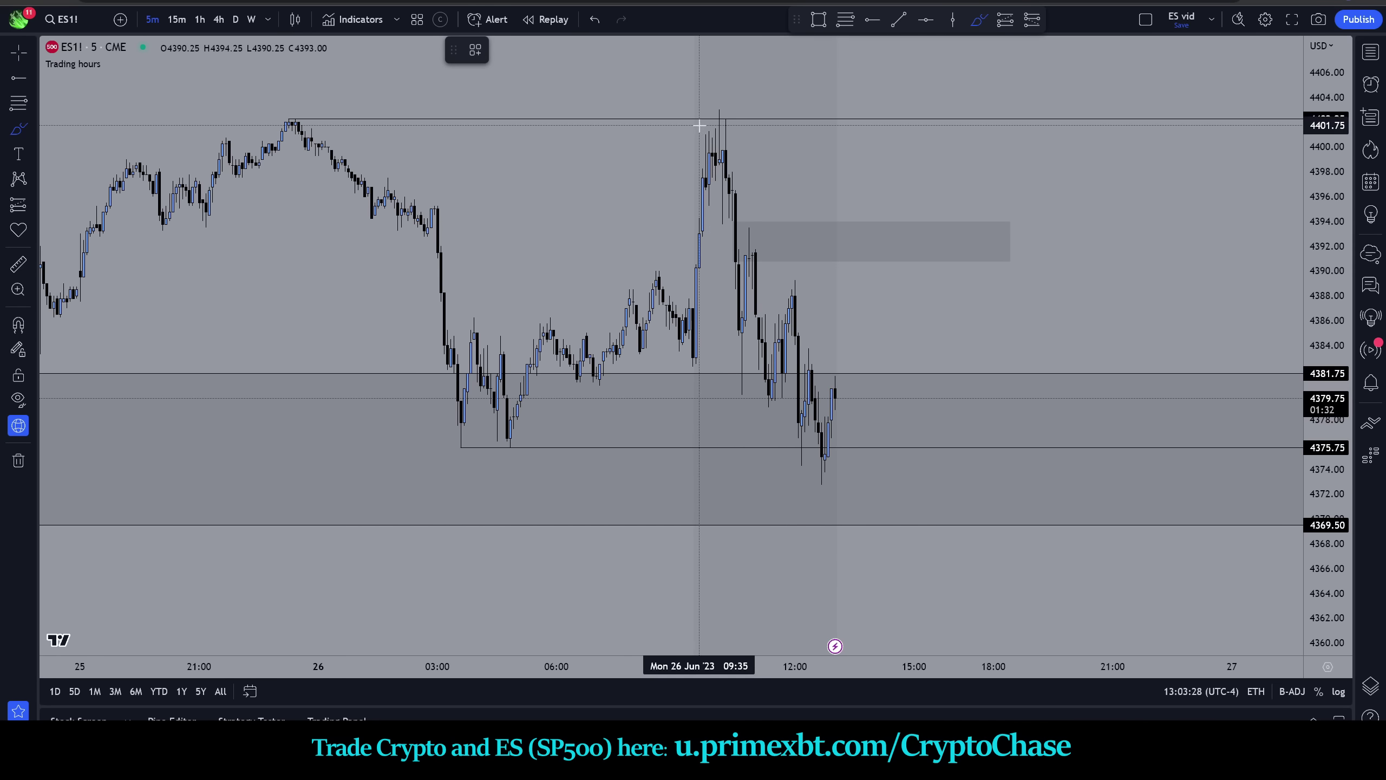
left_click_drag(732, 100, 739, 111)
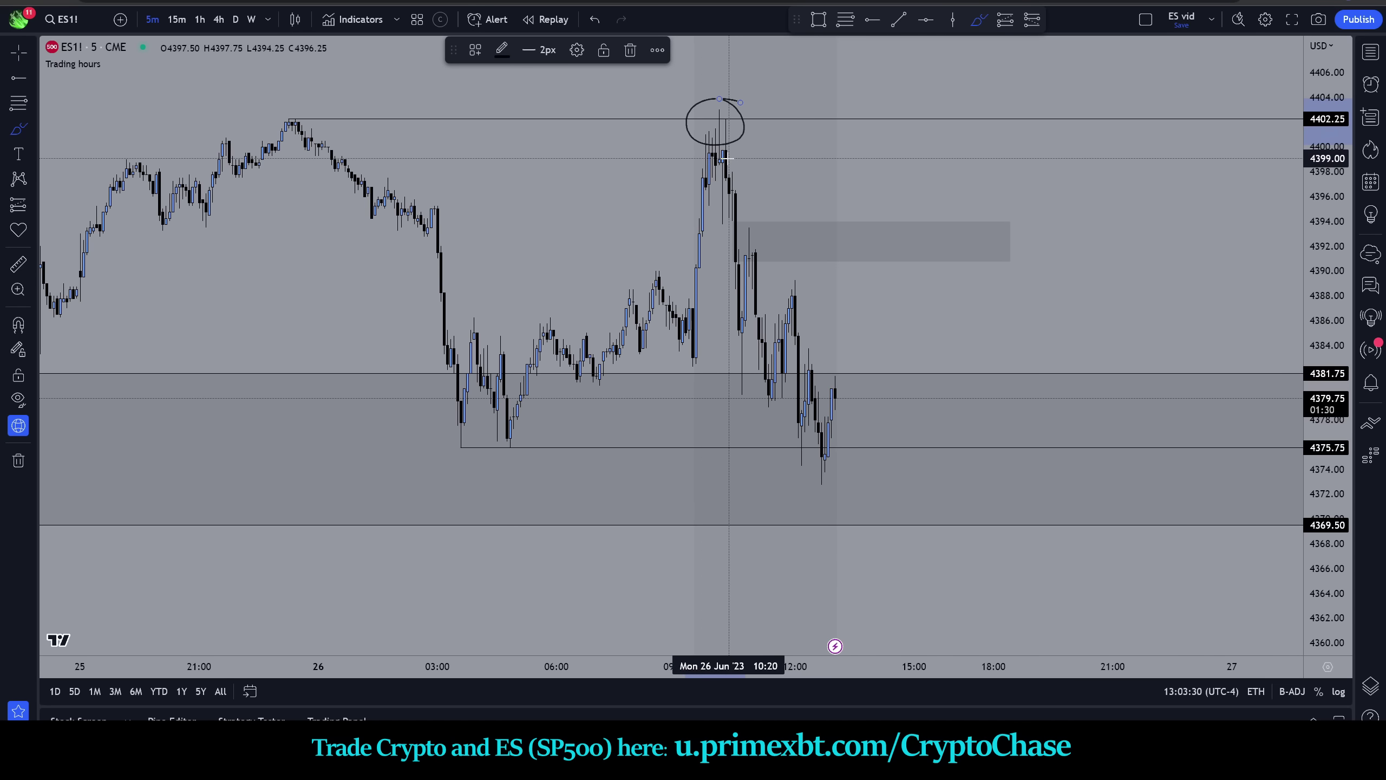
left_click_drag(730, 173, 741, 315)
key("ctrl+z")
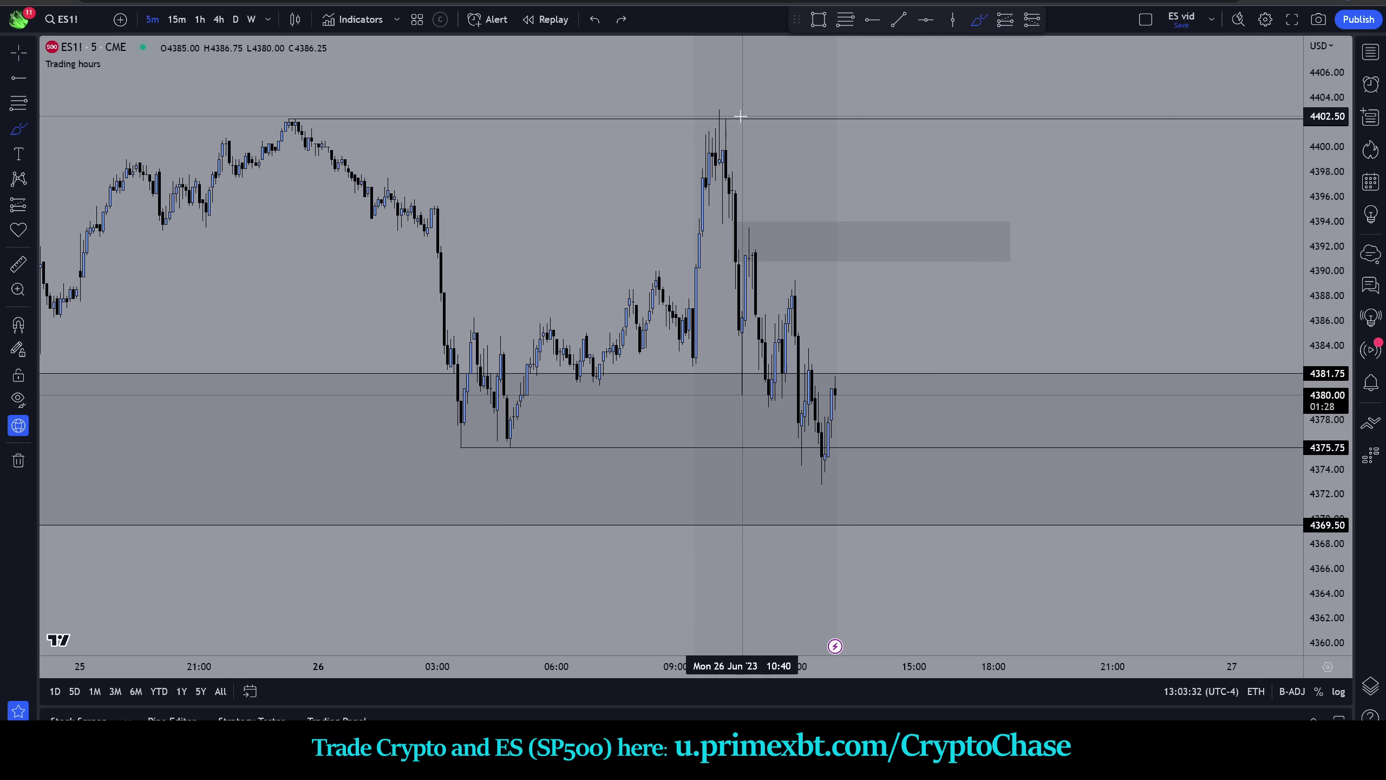
- Brush marks on the session's swing highs and low, a line near 4393.75 and a circle where it is retested, and undo them
left_click_drag(698, 135, 729, 102)
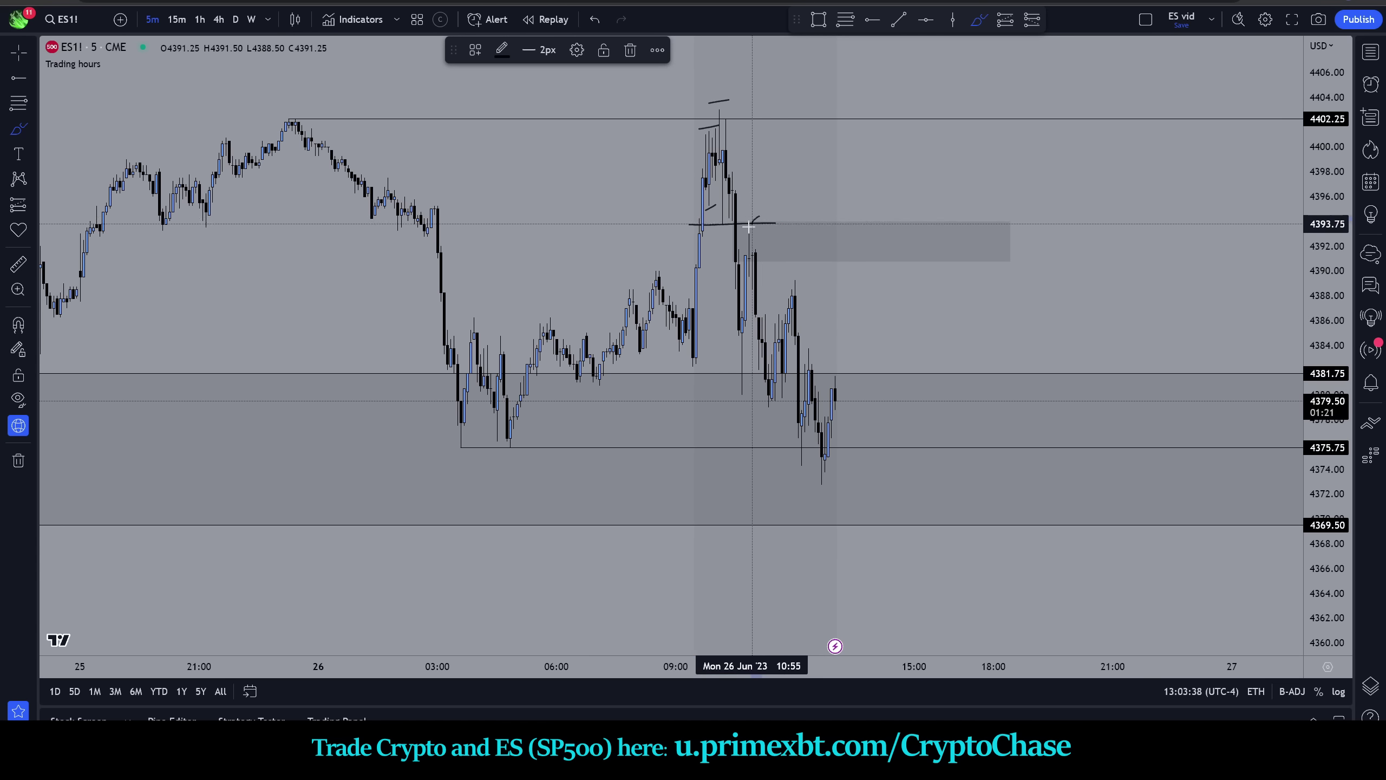
key("ctrl+z")
left_click_drag(758, 212, 743, 210)
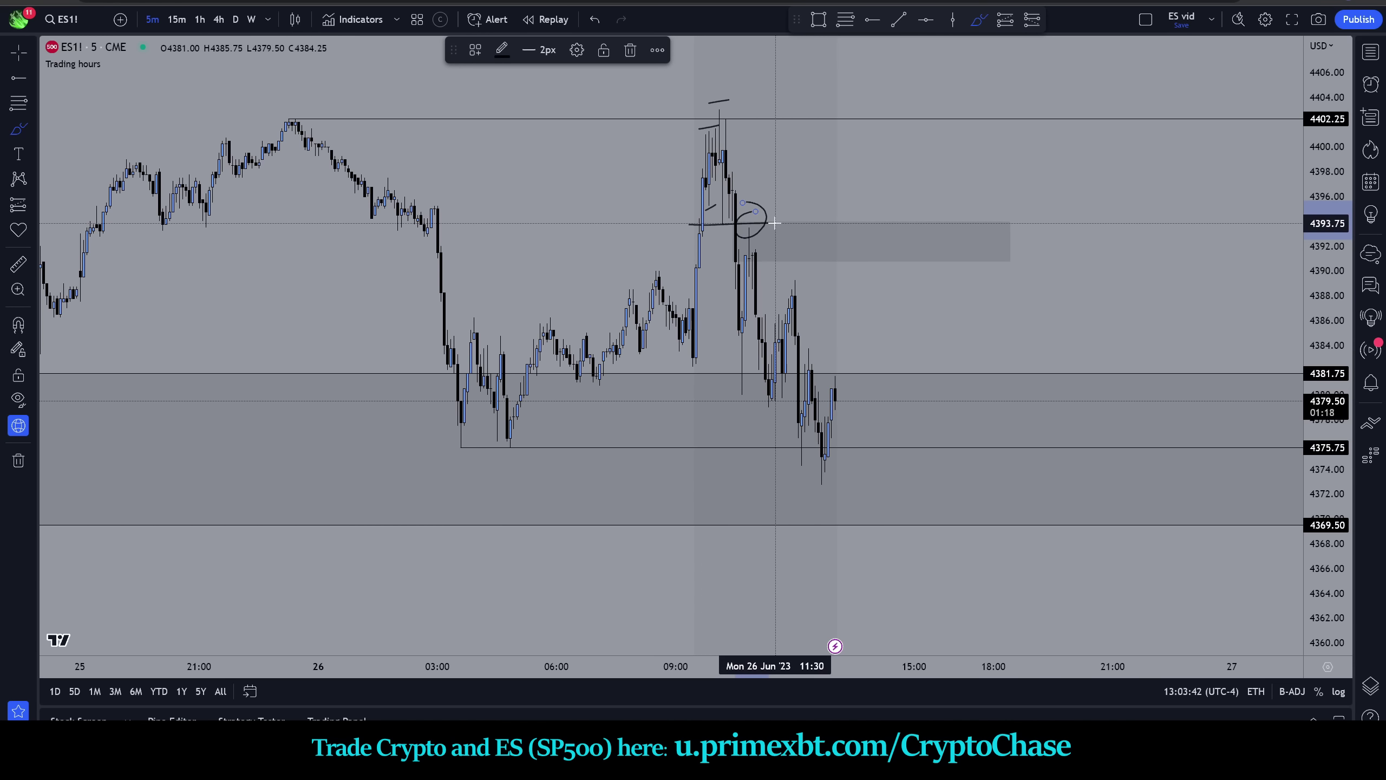
key("ctrl+z")
key("ctrl+z")
key("ctrl+z")
- Brush circles around the grey zone's start, a cross under the 4375.75 lows and a falling curve to about 4377.50, undoing all of them
mouse_move(765, 217)
left_mouse_down()
mouse_move(755, 261)
mouse_move(753, 219)
left_mouse_up()
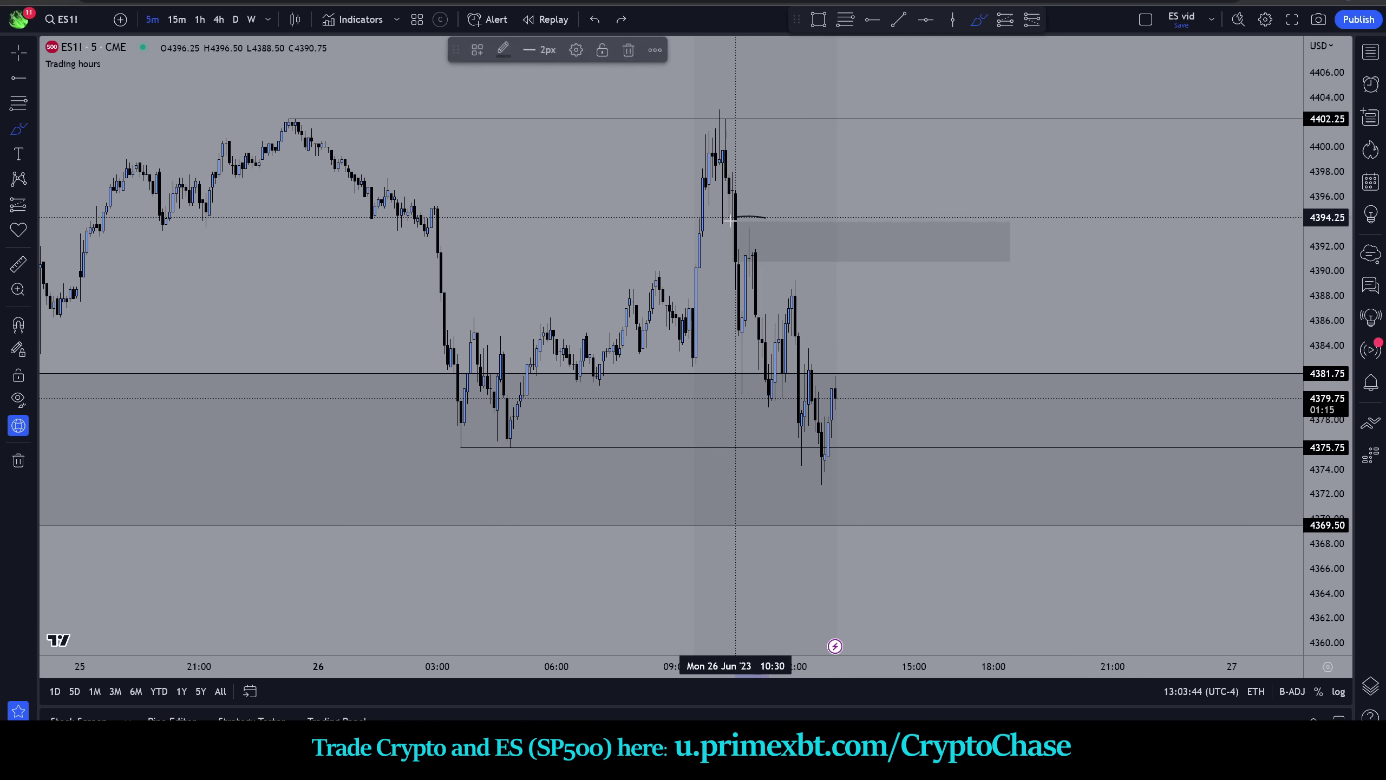
key("ctrl+z")
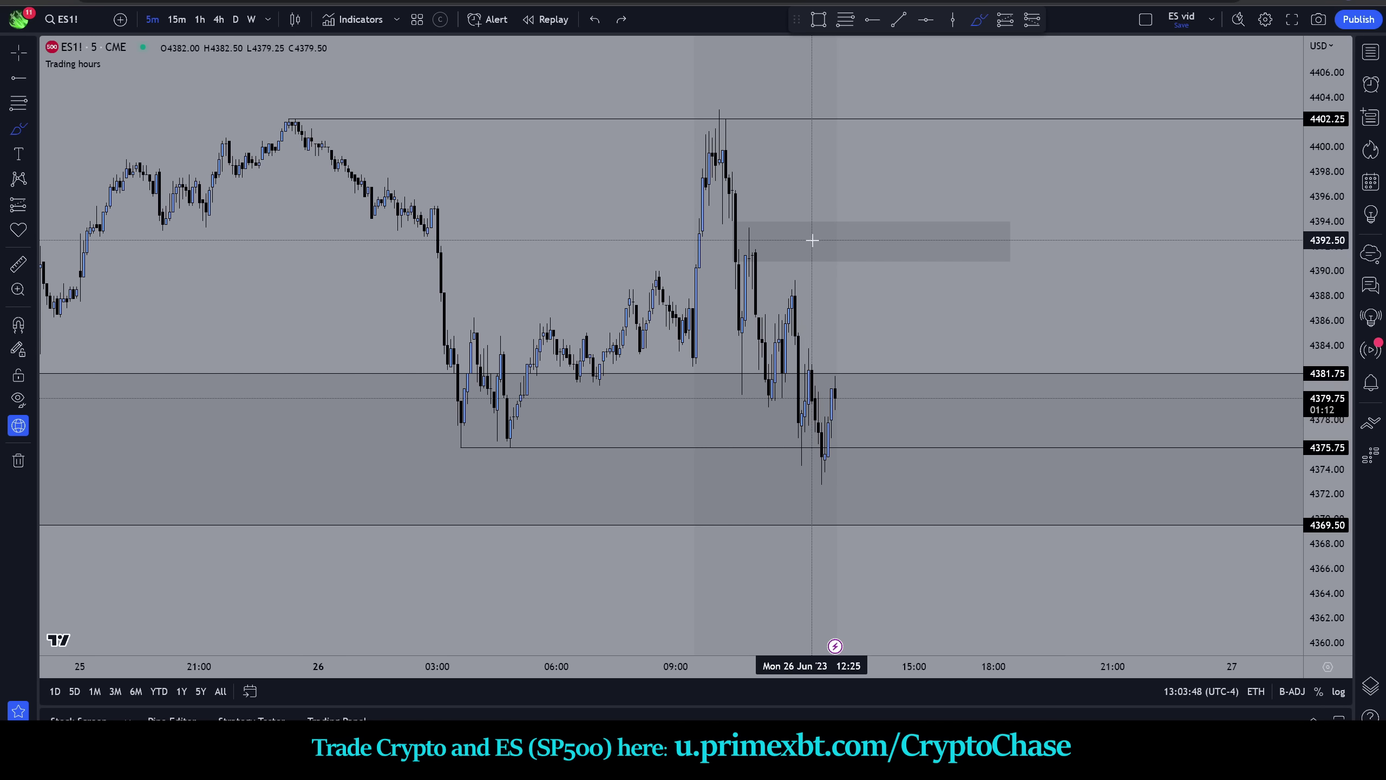
left_click_drag(487, 460, 475, 468)
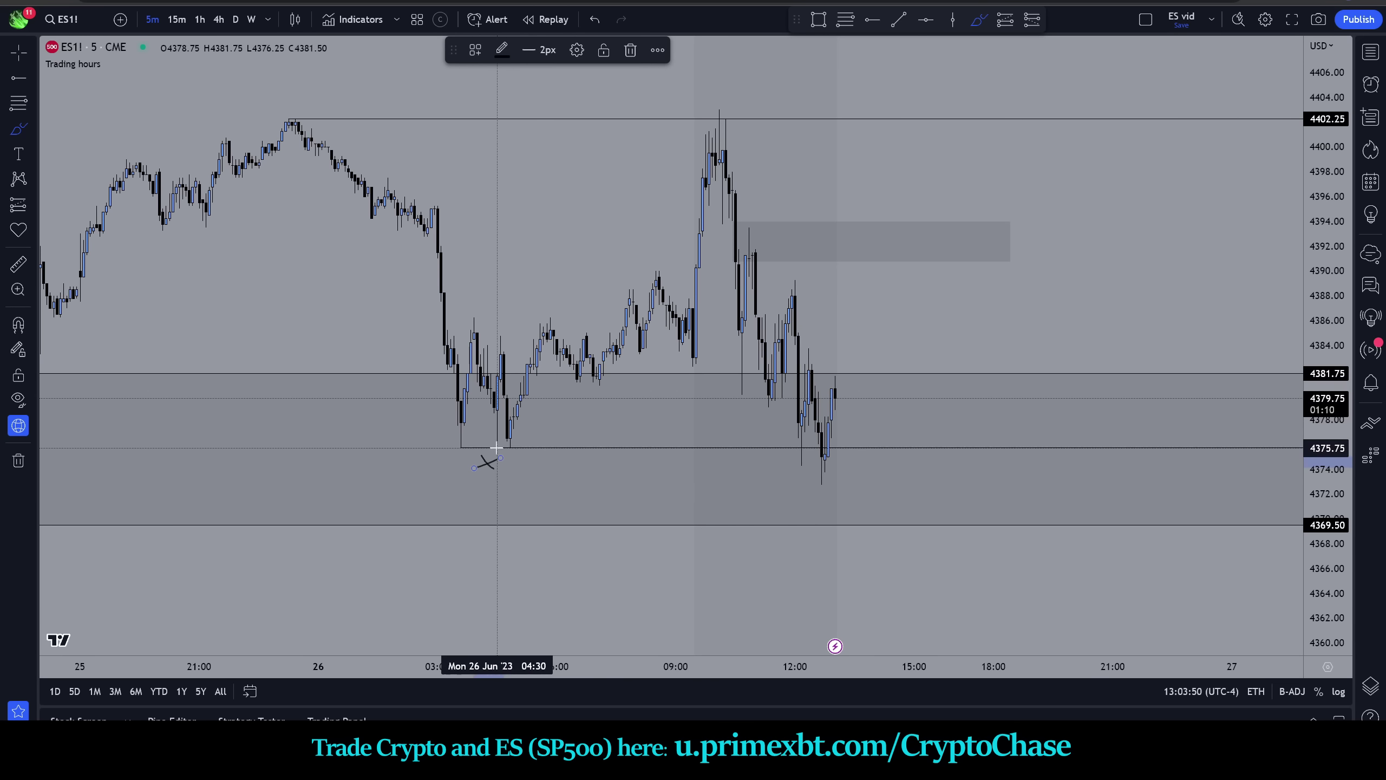
left_click_drag(775, 259, 854, 432)
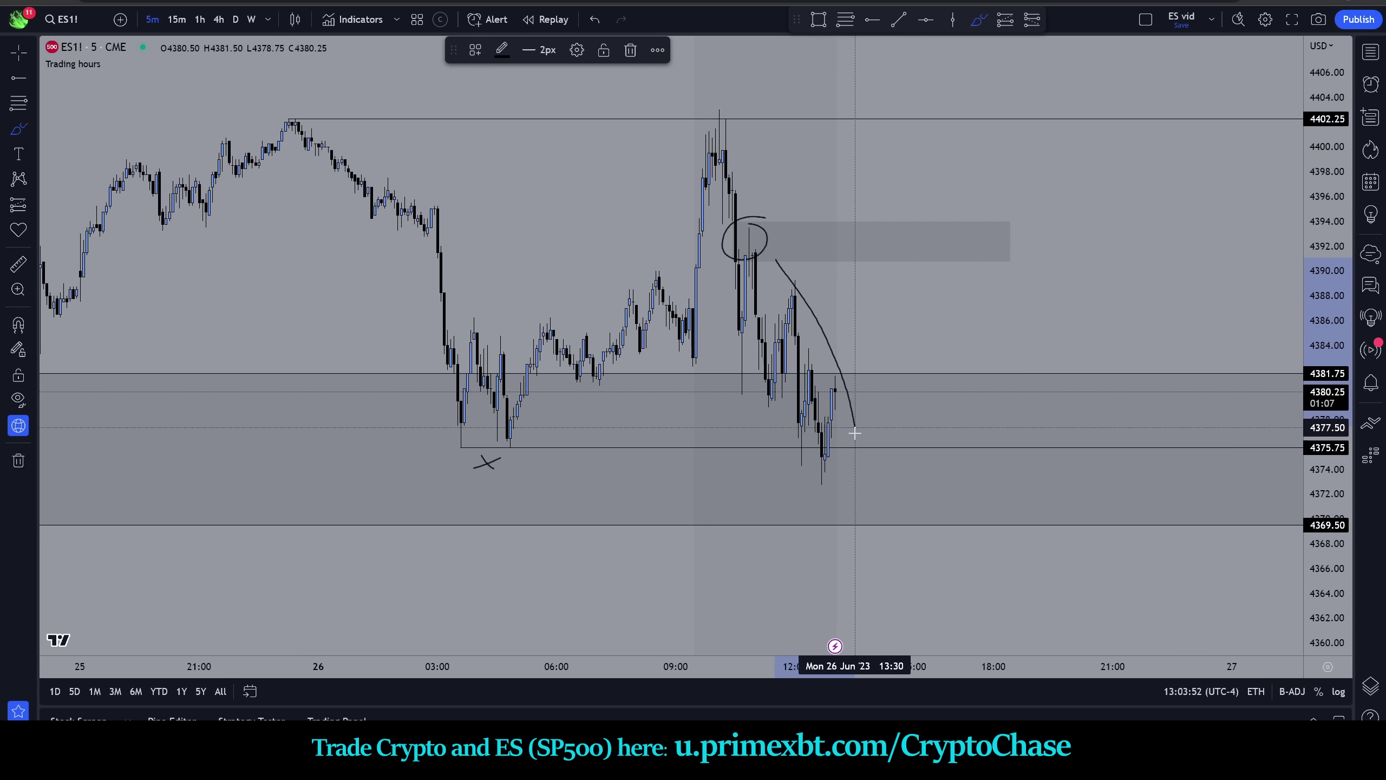
key("ctrl+z")
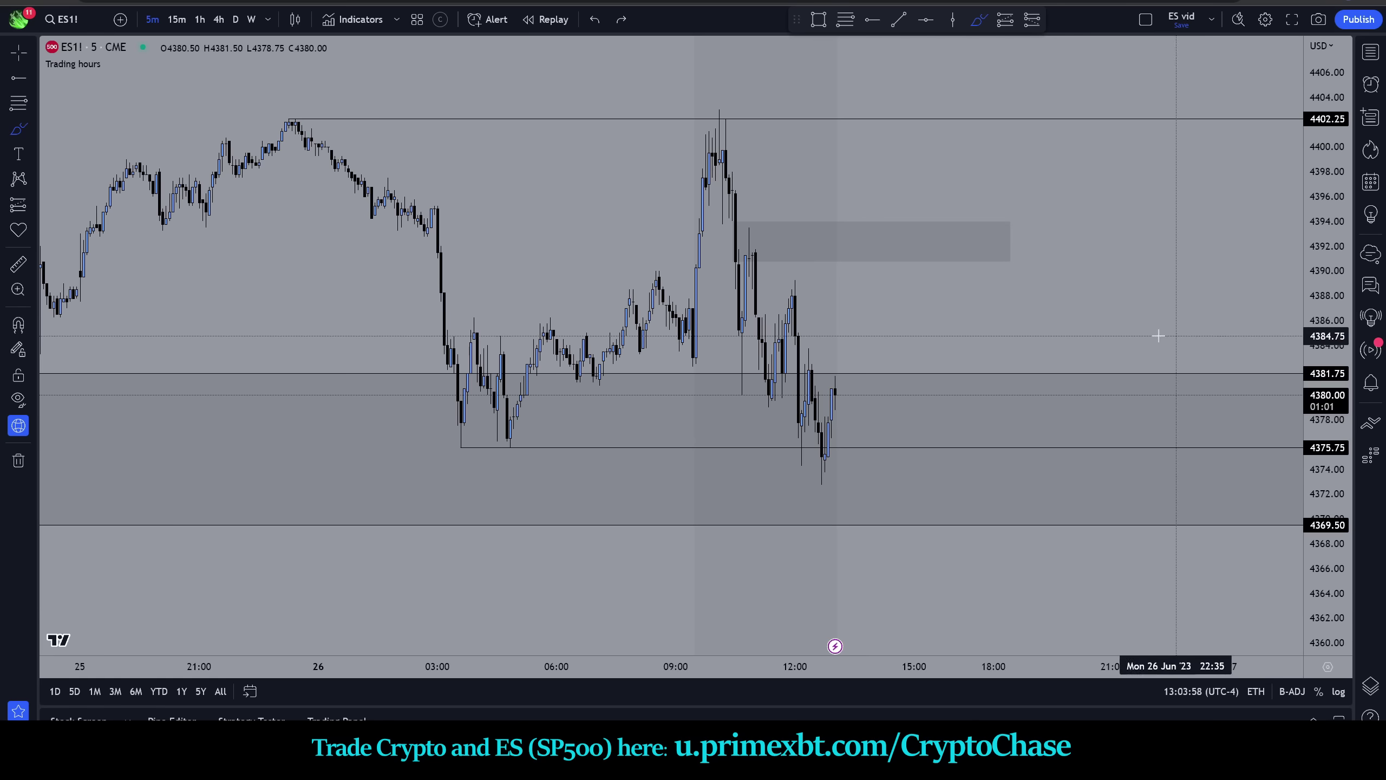
left_click_drag(758, 223, 762, 224)
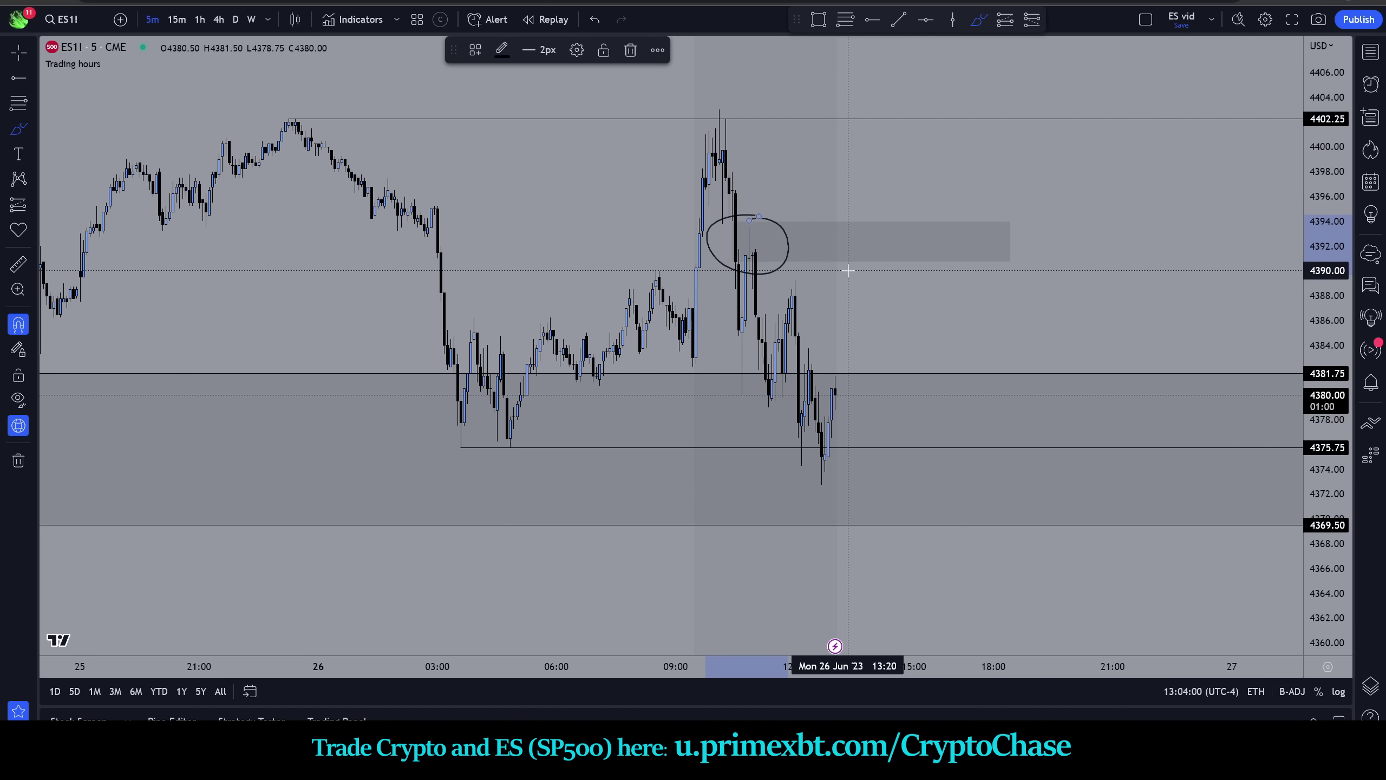
key("ctrl+z")
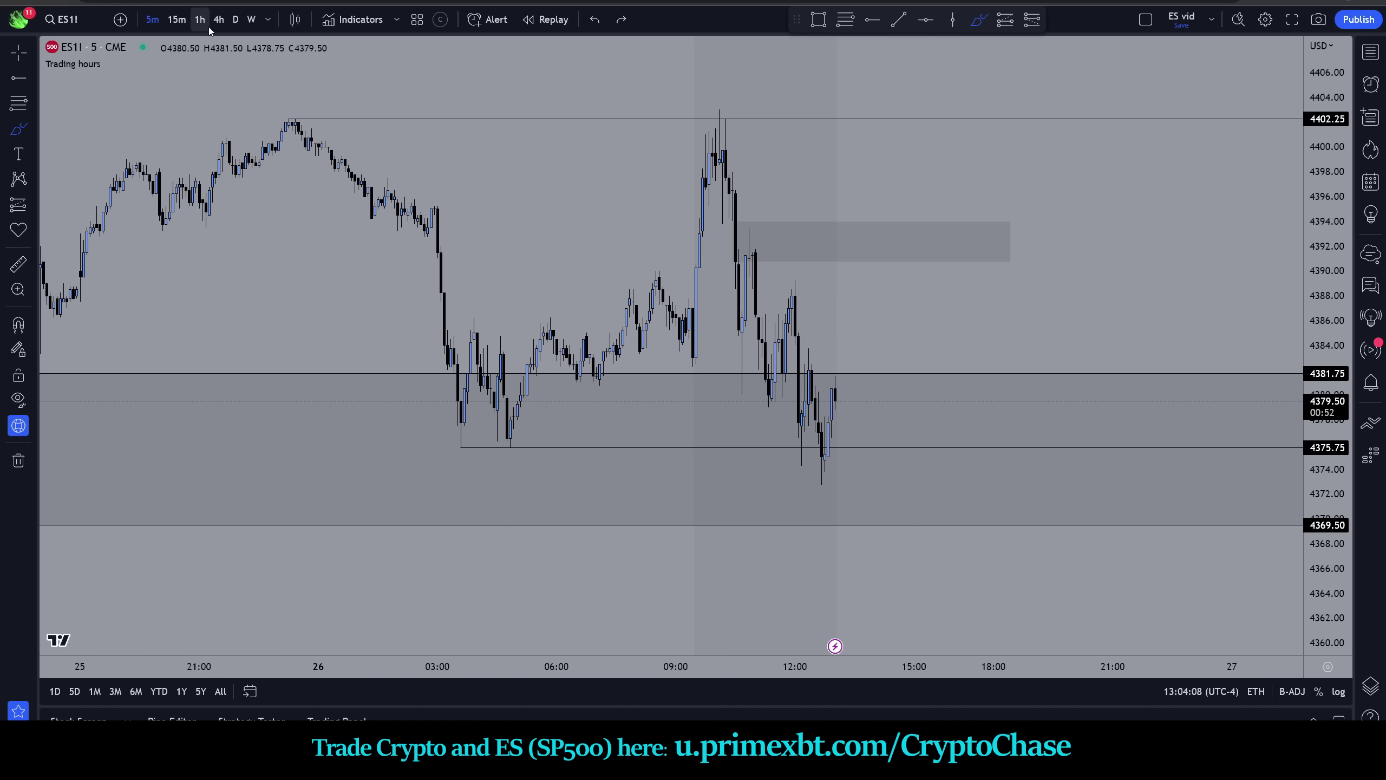
- Switch ES1! to the daily timeframe
left_click(235, 19)
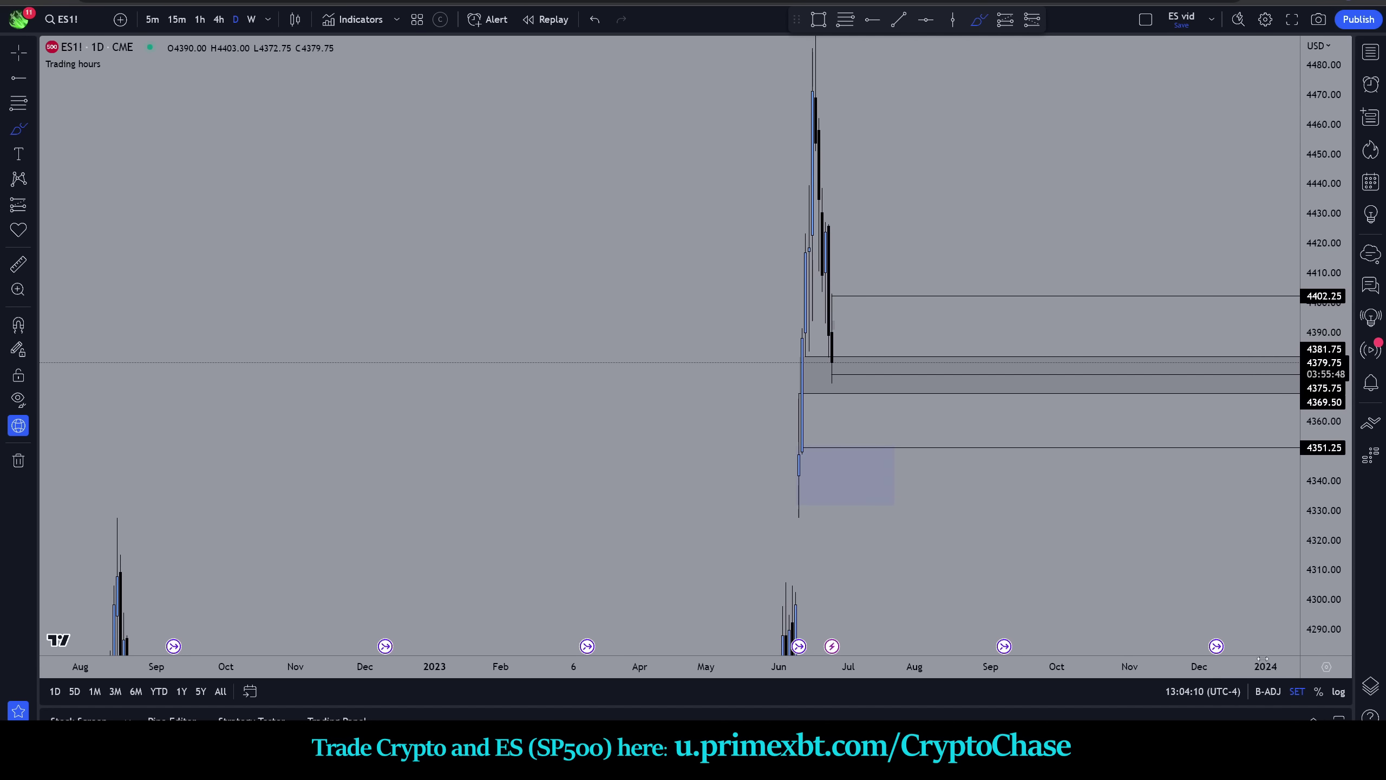
- Check ES1! on the weekly timeframe and switch it to the 4-hour timeframe
left_click(252, 19)
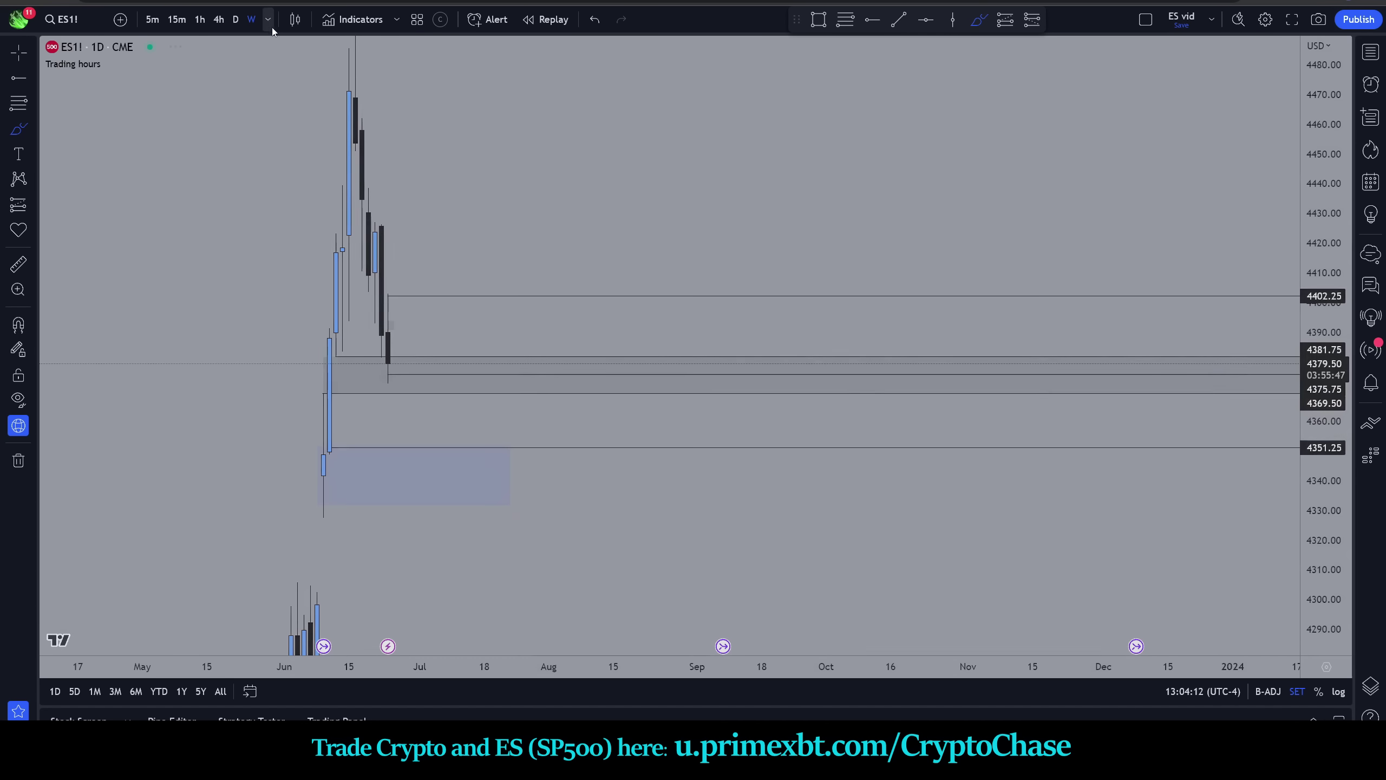
left_click(218, 19)
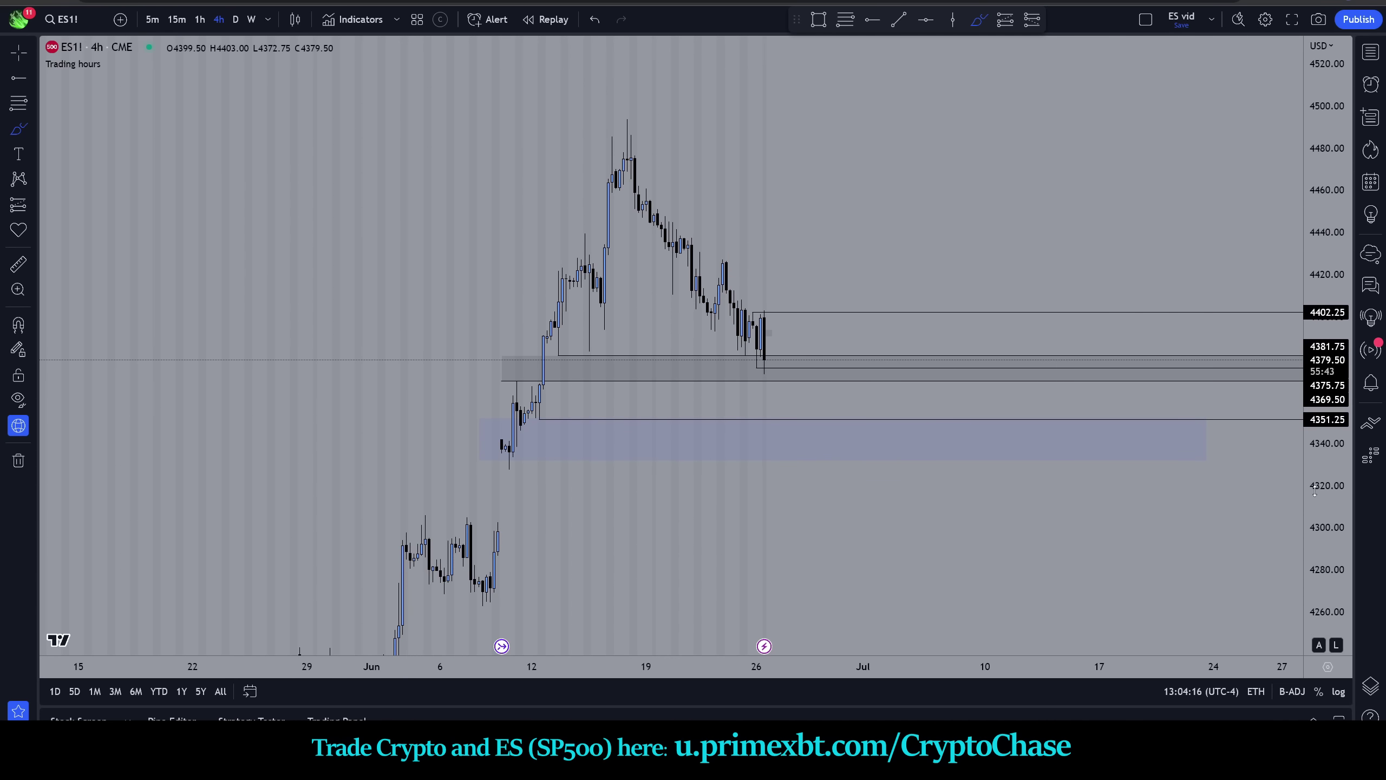
scroll(962, 319, "up", 2)
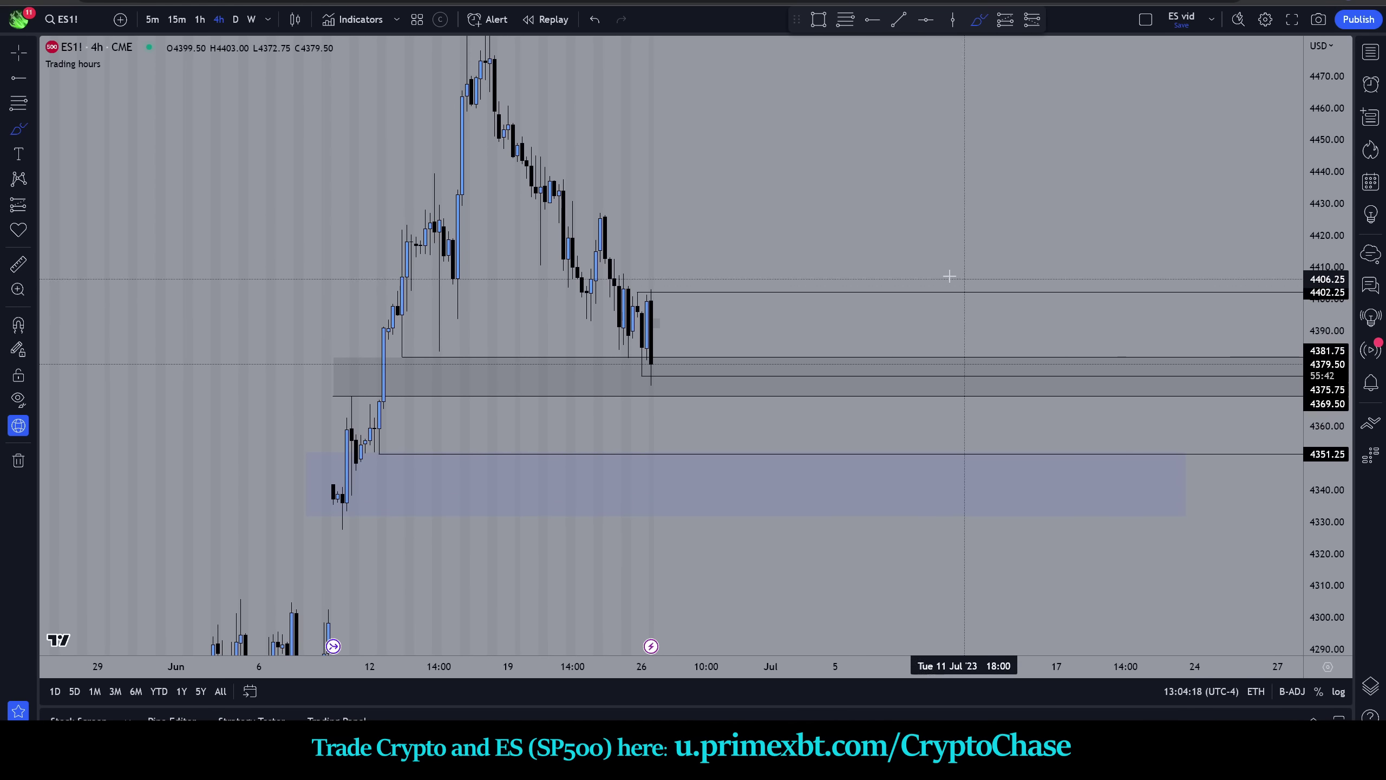
- Delete the horizontal levels at 4402.25 and 4375.75 from the ES1! chart
left_click(18, 52)
left_click(714, 295)
key("Delete")
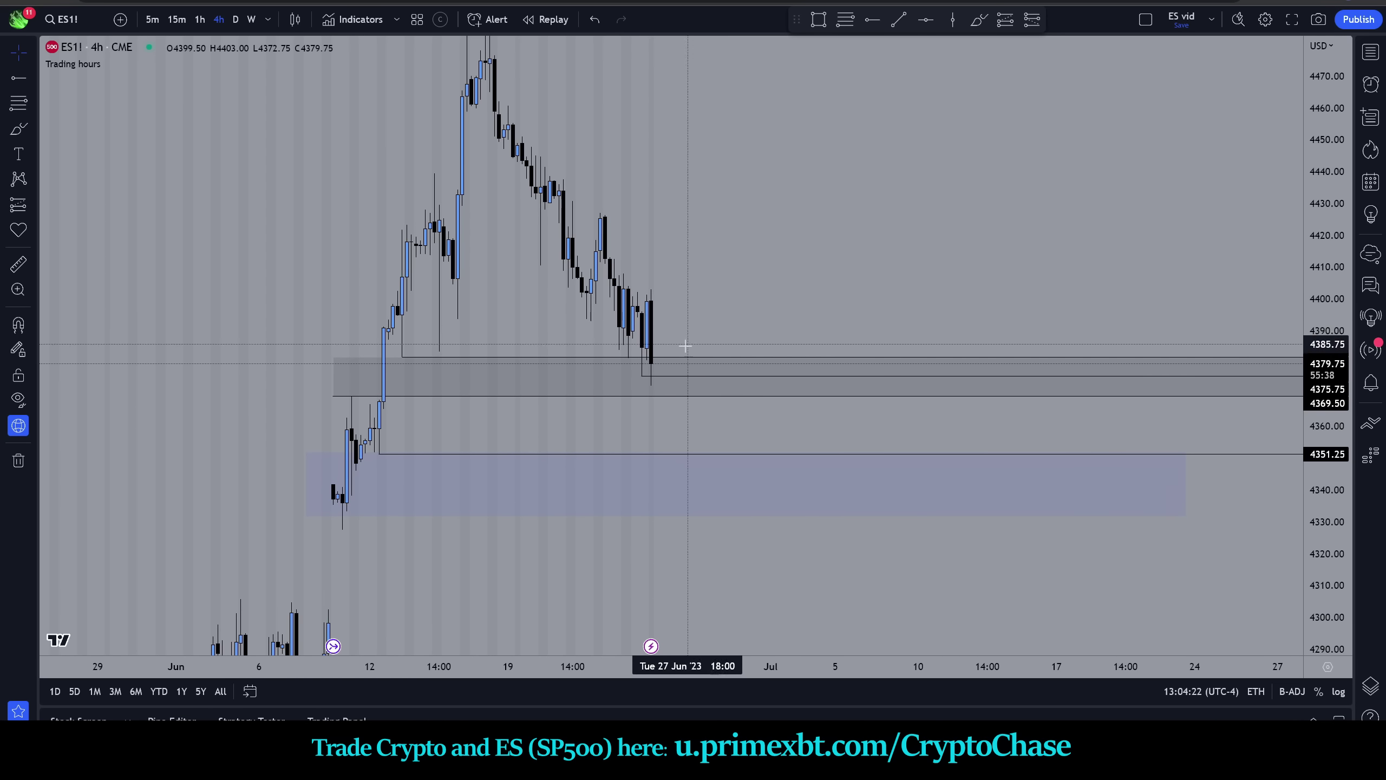
left_click(671, 376)
key("Delete")
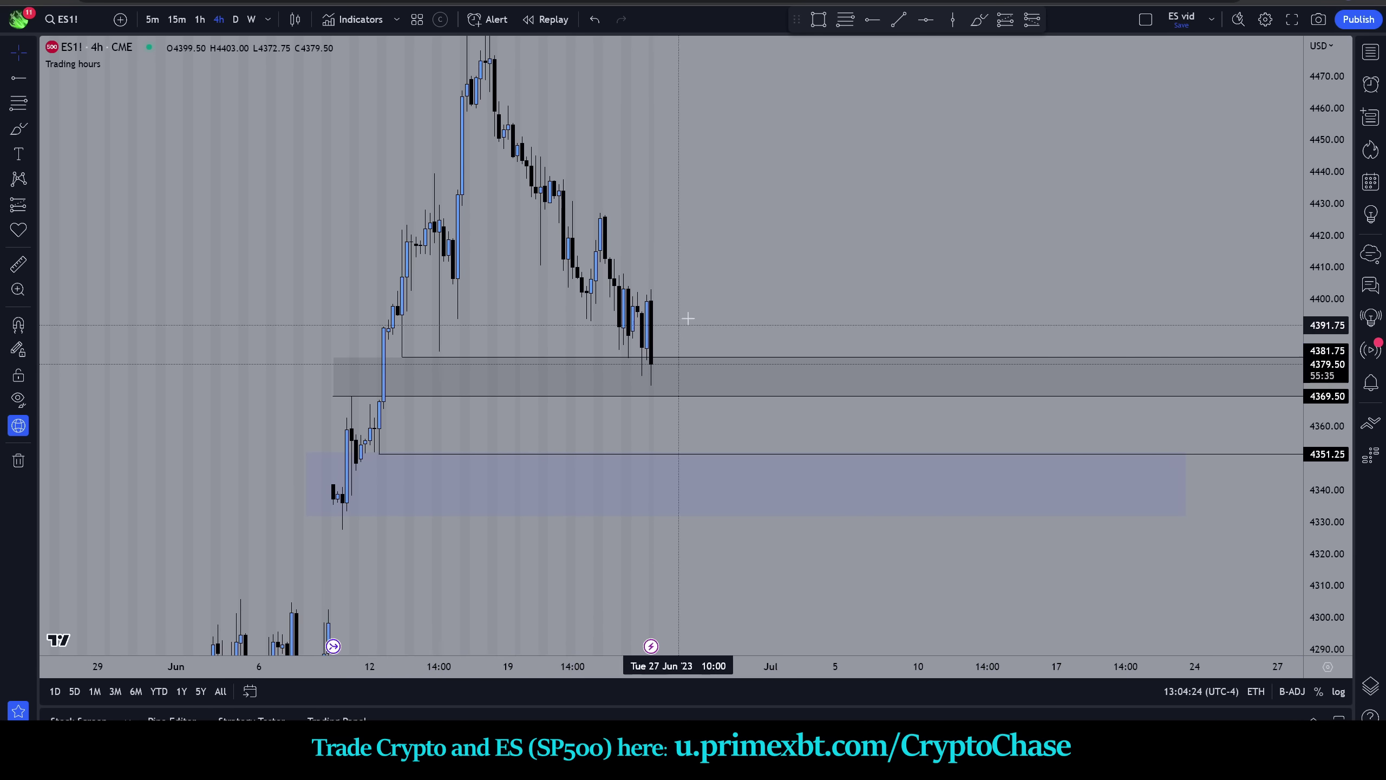
- Brush a V-shaped dip and rebound inside the grey zone just after 26 June and undo it
scroll(688, 318, "down", 4)
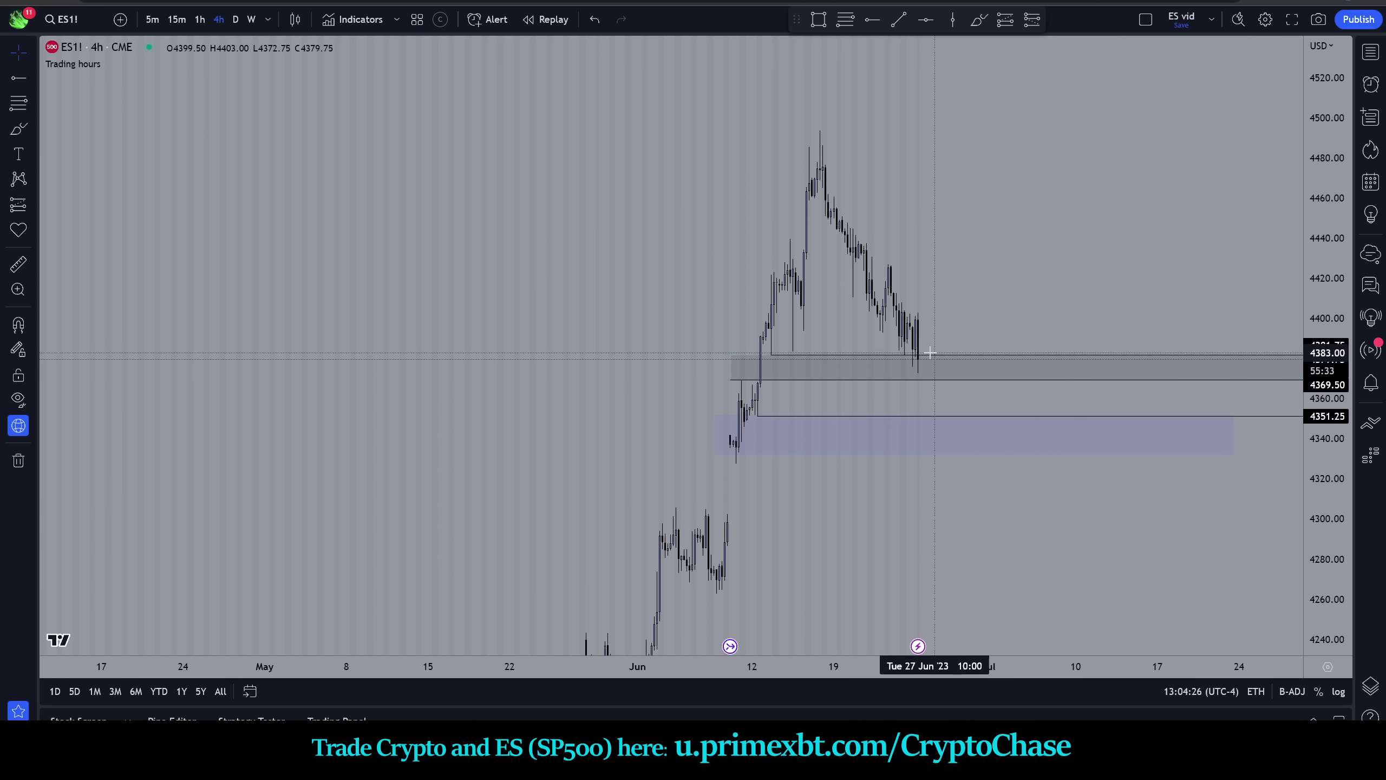
left_click_drag(1039, 294, 987, 281)
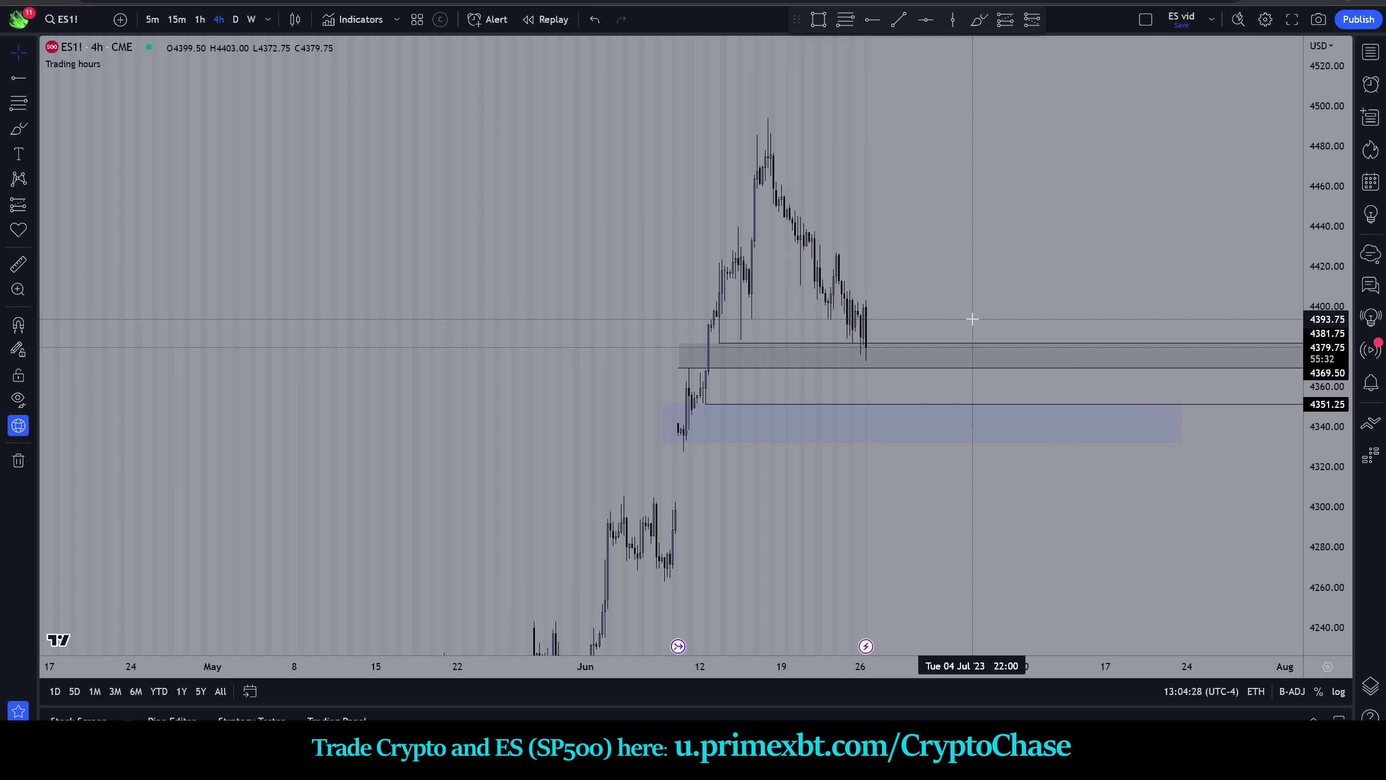
left_click(979, 19)
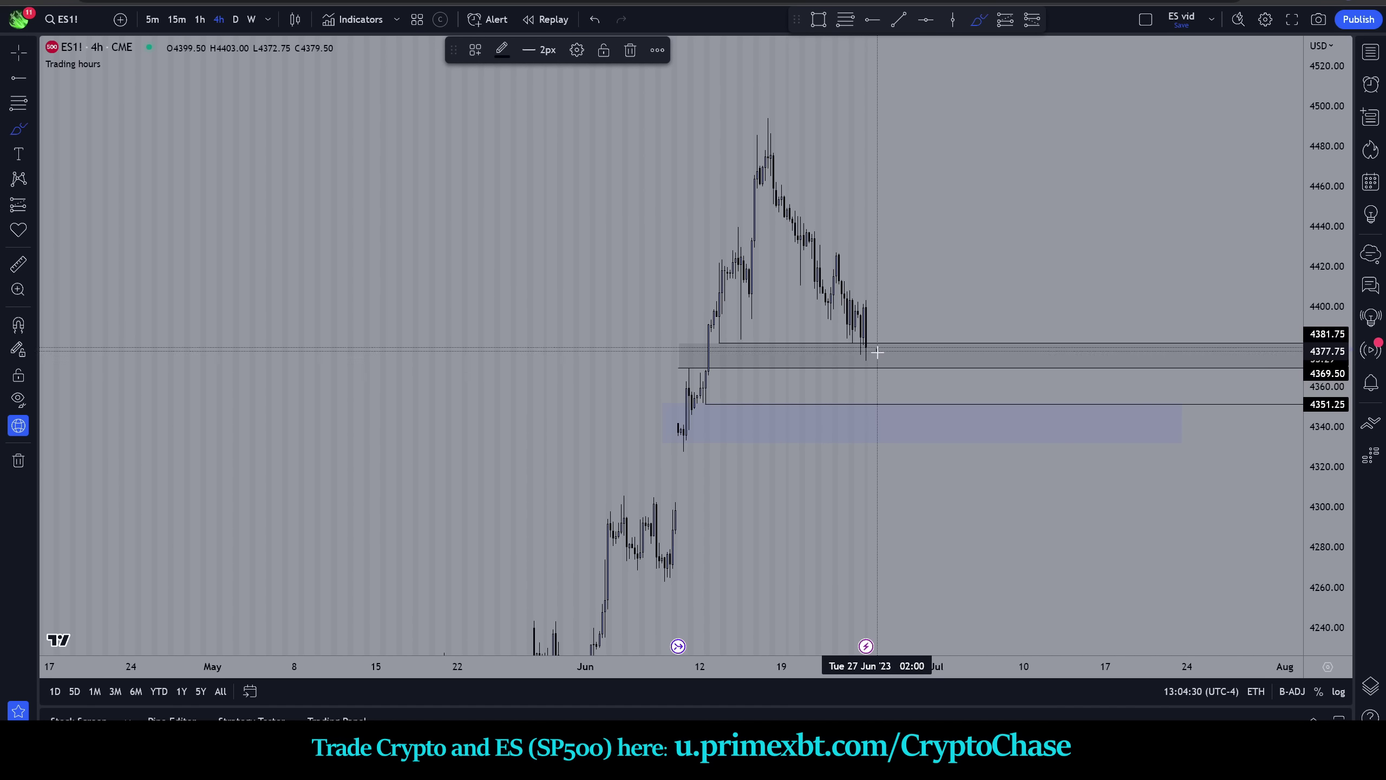
left_click_drag(884, 375, 899, 345)
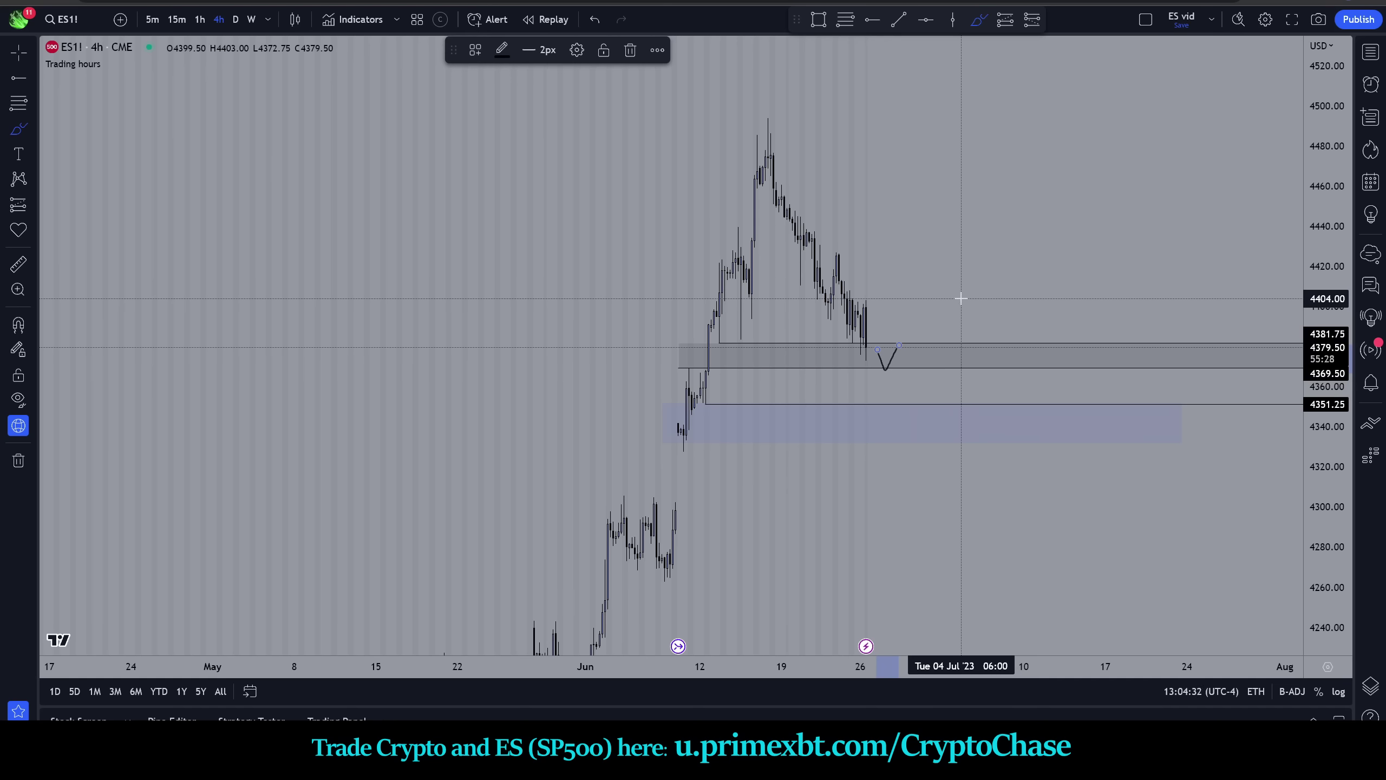
key("ctrl+z")
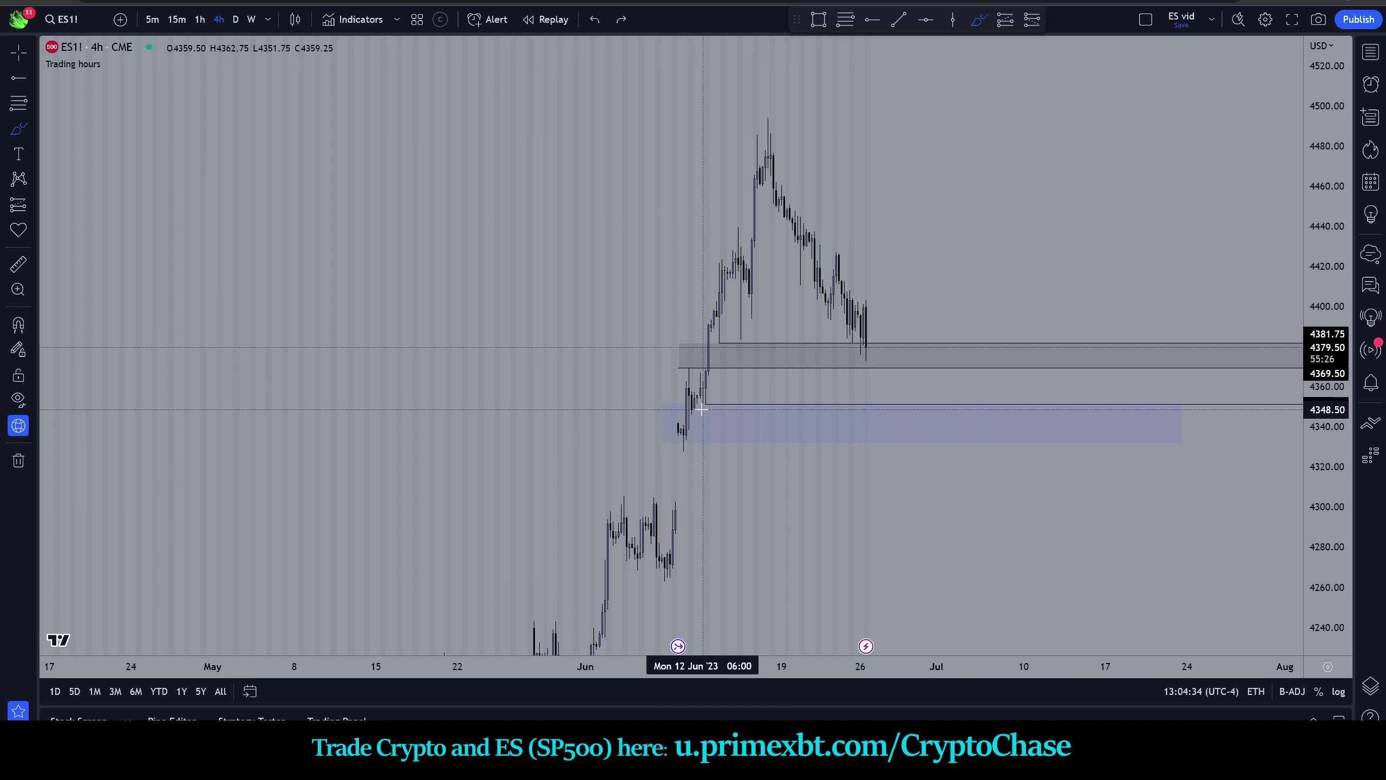
- Brush a cross under the 12 June low at 4351.25 and a V-shaped dip just below that level, undoing both
left_click_drag(702, 408, 710, 418)
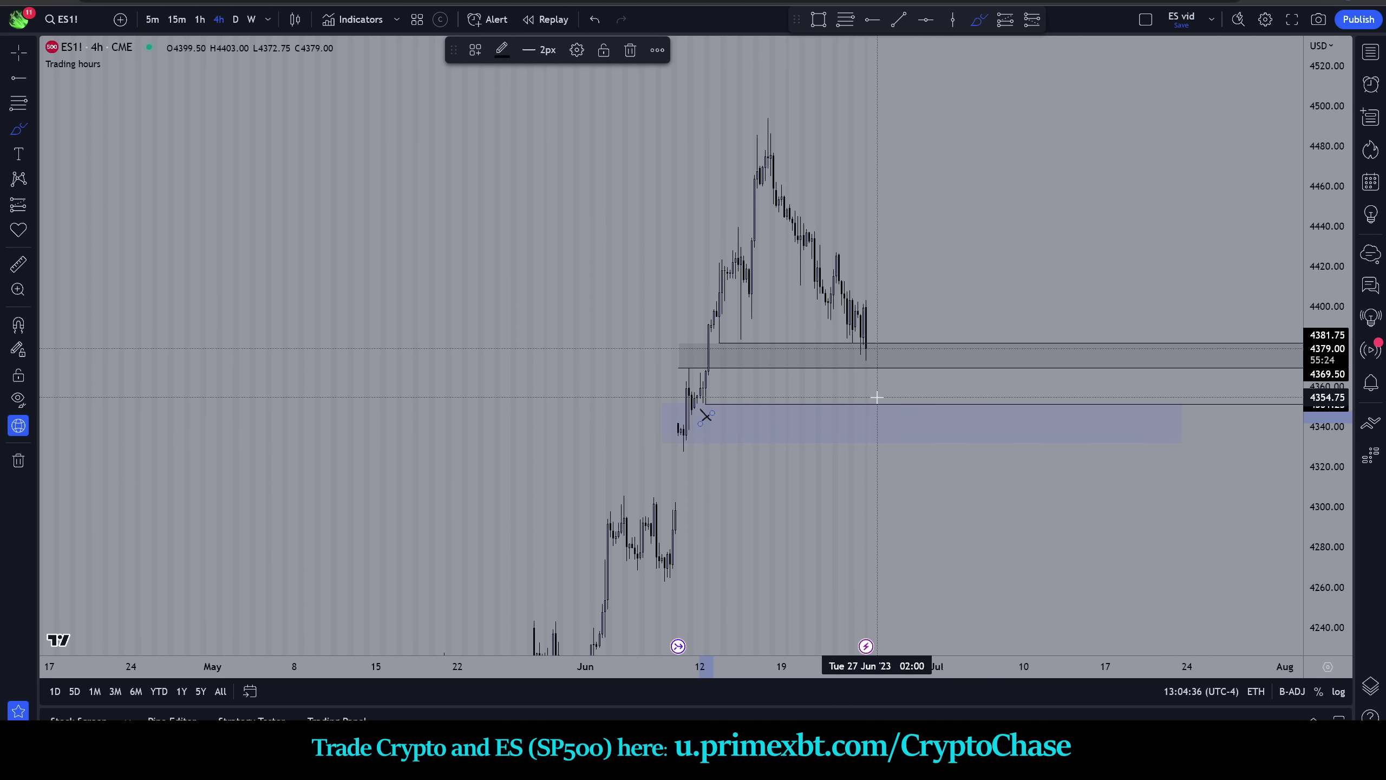
mouse_move(870, 391)
left_mouse_down()
mouse_move(885, 416)
mouse_move(897, 381)
left_mouse_up()
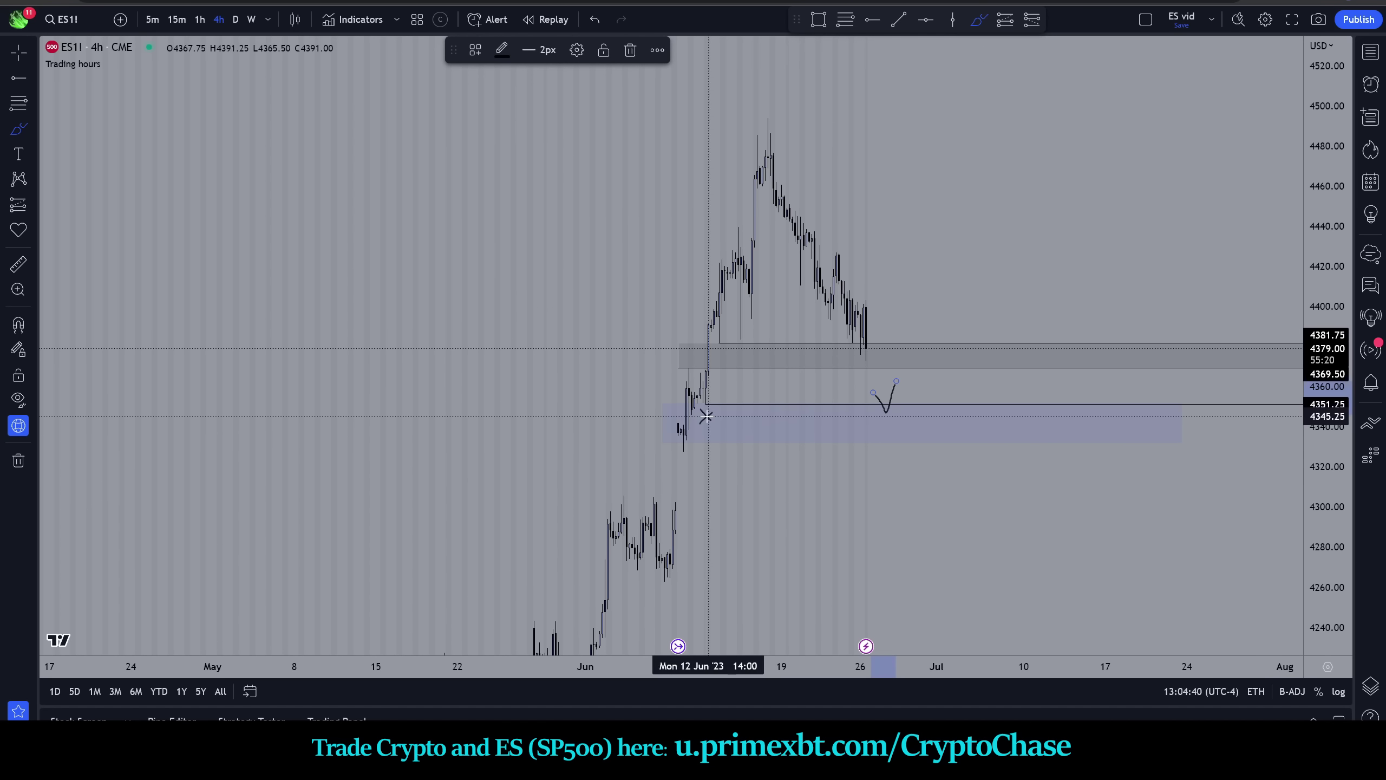
key("ctrl+z")
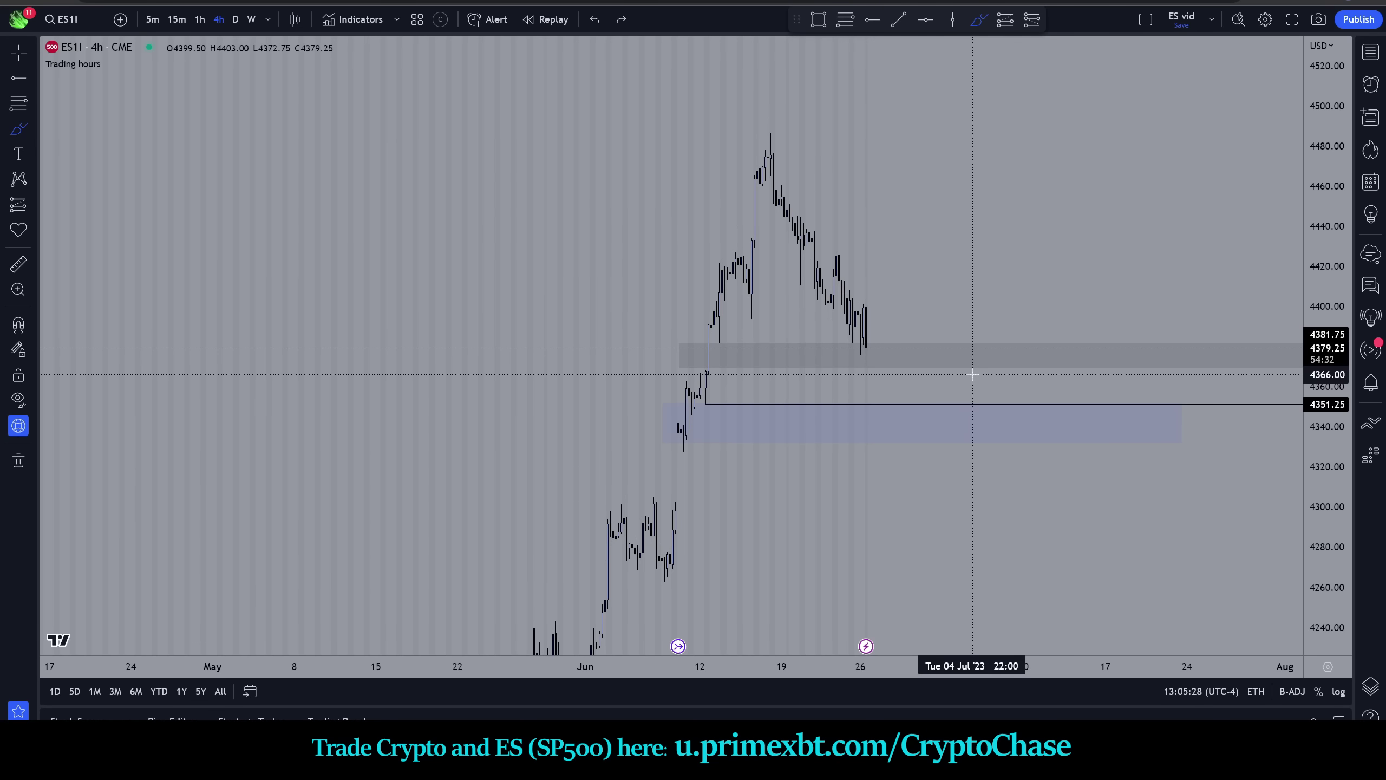
- Brush a cross beneath the 4351.25 low and a falling curve along the decline from the June high, undoing the surplus strokes
mouse_move(719, 377)
left_mouse_down()
mouse_move(700, 352)
mouse_move(710, 314)
mouse_move(714, 384)
mouse_move(722, 369)
mouse_move(665, 375)
mouse_move(735, 372)
mouse_move(715, 408)
left_mouse_up()
key("ctrl+z")
key("ctrl+z")
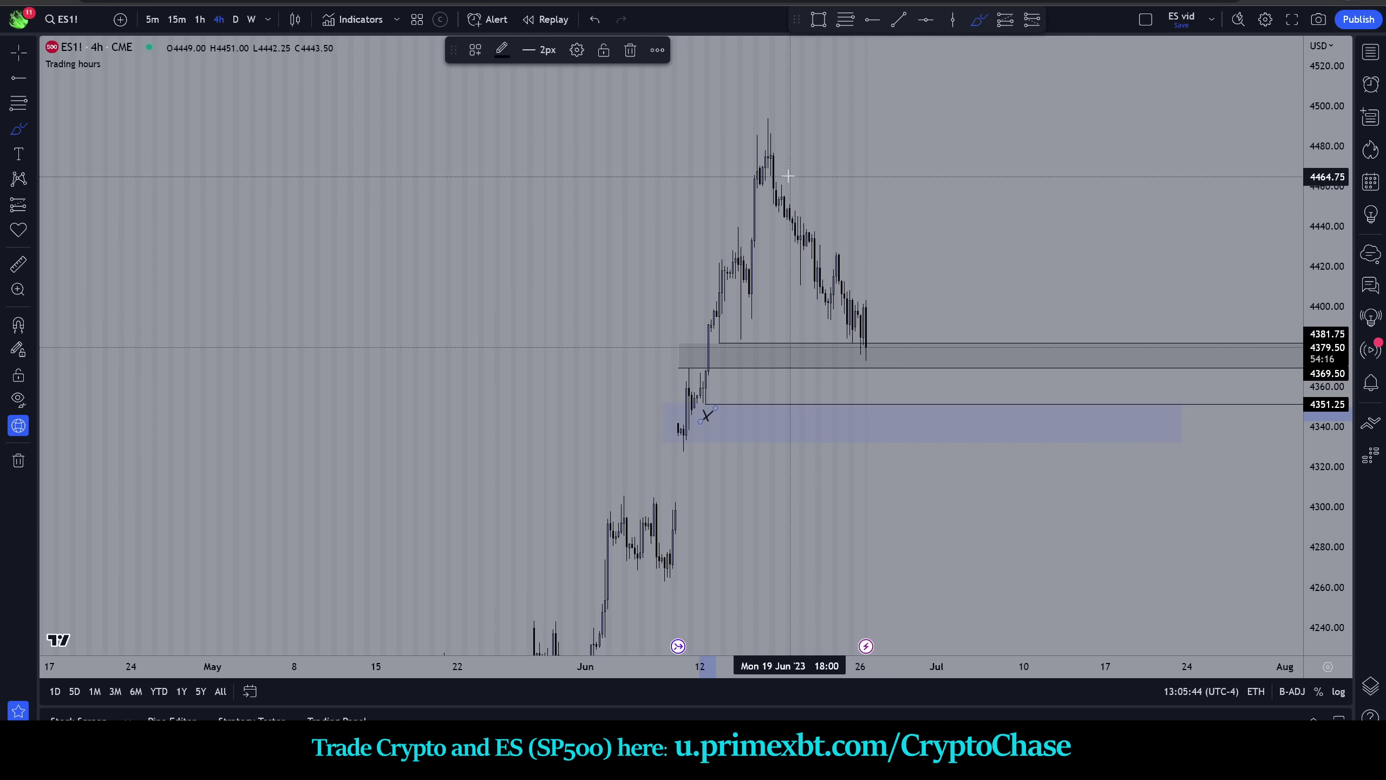
mouse_move(785, 176)
left_mouse_down()
mouse_move(887, 312)
mouse_move(877, 358)
mouse_move(890, 376)
mouse_move(911, 360)
mouse_move(926, 284)
mouse_move(965, 348)
mouse_move(979, 424)
left_mouse_up()
key("ctrl+z")
key("ctrl+z")
key("ctrl+z")
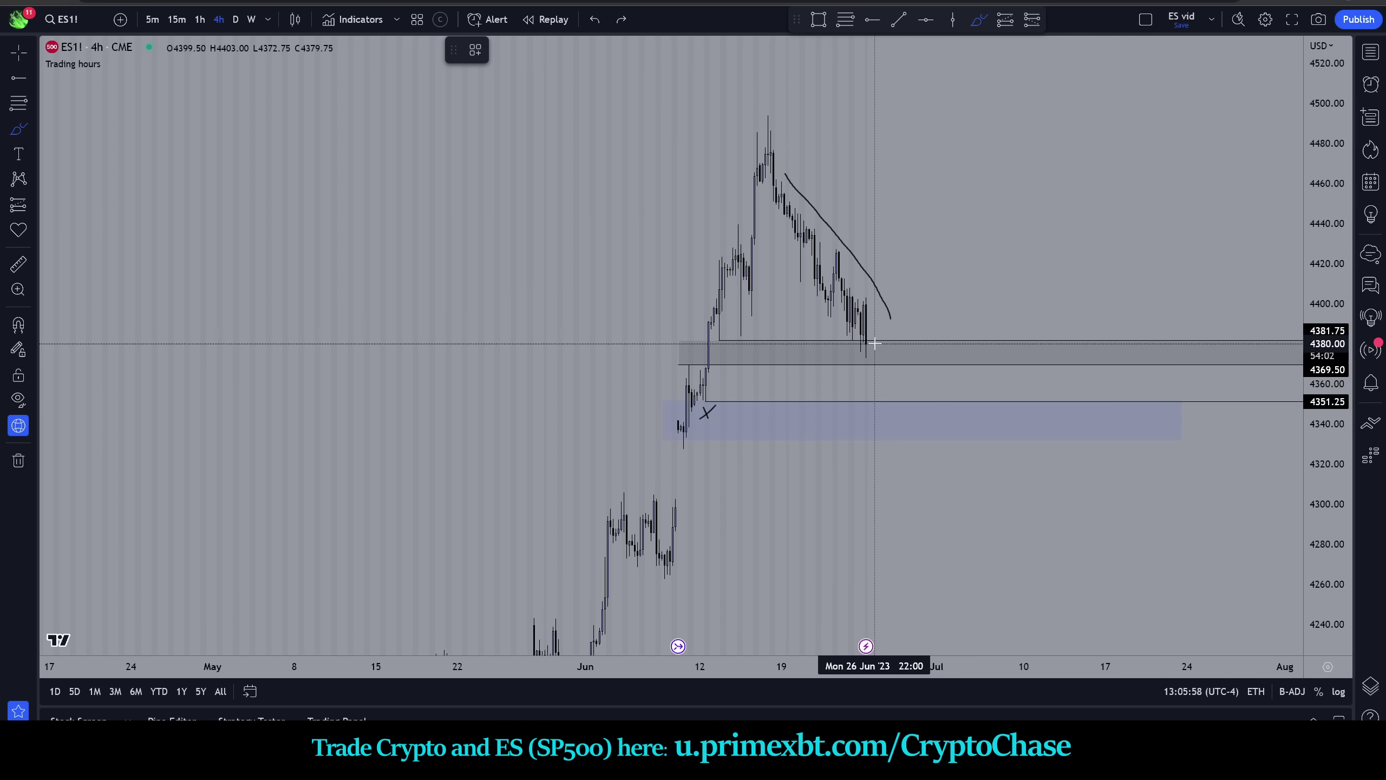
- Brush a projected path from the grey zone into the blue zone, up to about 4500 and down to 4280, plus a line across the highs, undoing all marks
mouse_move(874, 343)
left_mouse_down()
mouse_move(892, 370)
mouse_move(943, 280)
mouse_move(975, 425)
mouse_move(1026, 358)
mouse_move(1045, 186)
mouse_move(1093, 230)
mouse_move(1105, 277)
left_mouse_up()
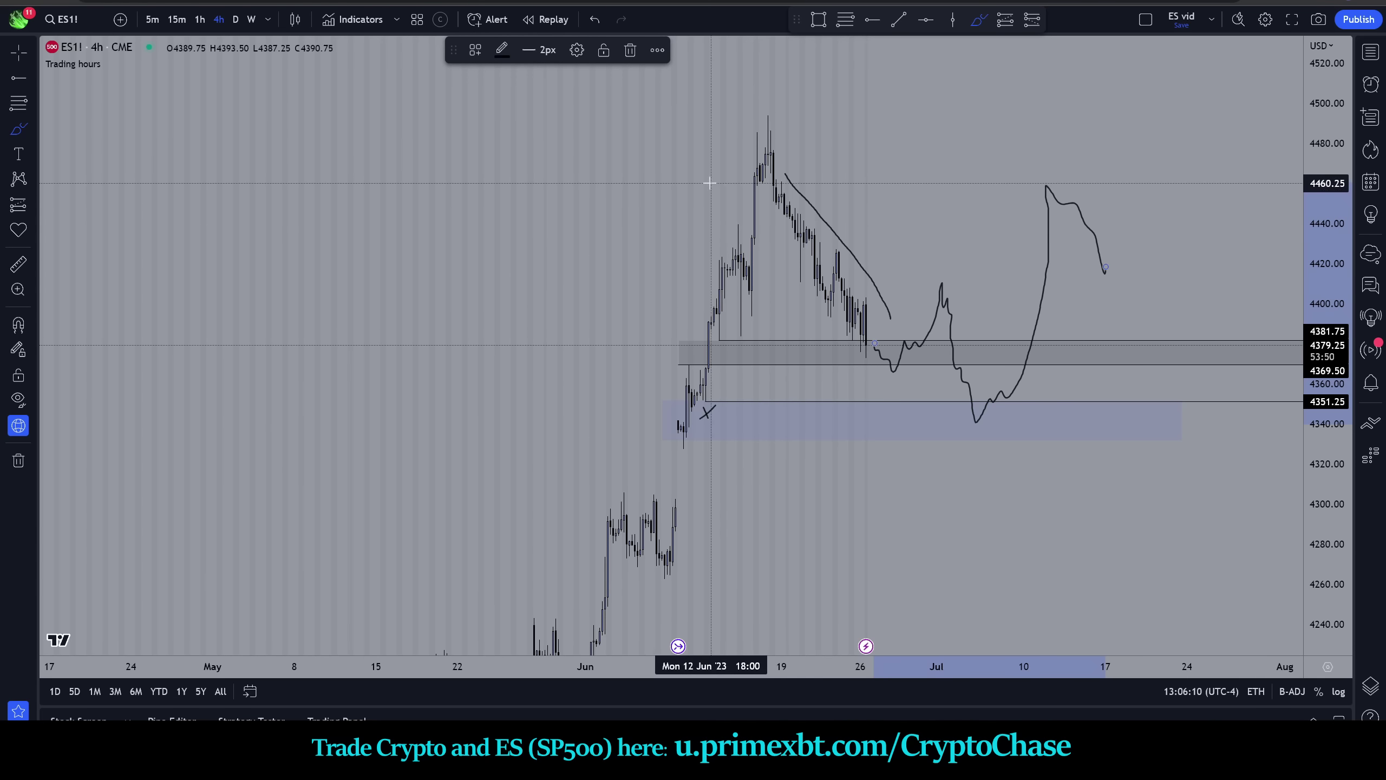
left_click_drag(714, 184, 1157, 215)
mouse_move(1108, 268)
left_mouse_down()
mouse_move(1161, 258)
mouse_move(1188, 150)
mouse_move(1208, 139)
mouse_move(1236, 541)
left_mouse_up()
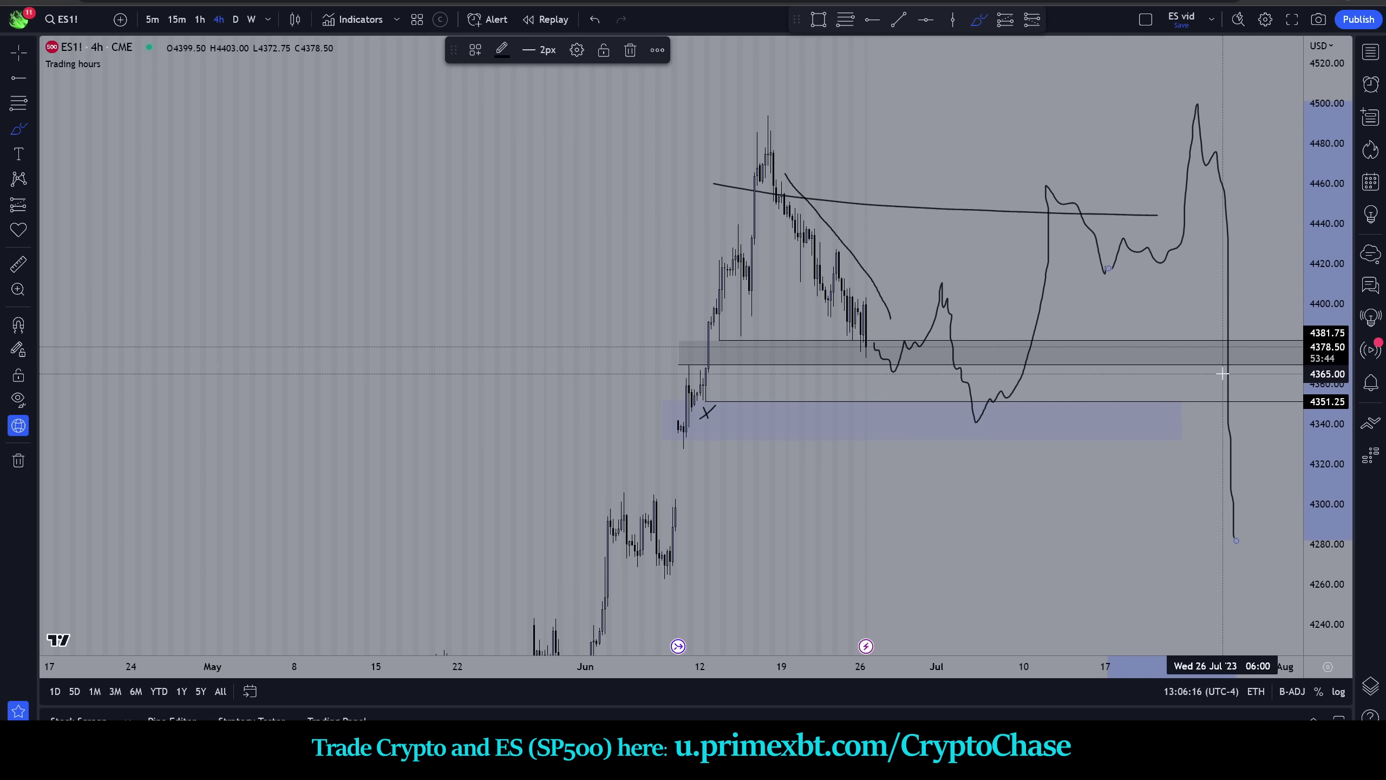
key("ctrl+z")
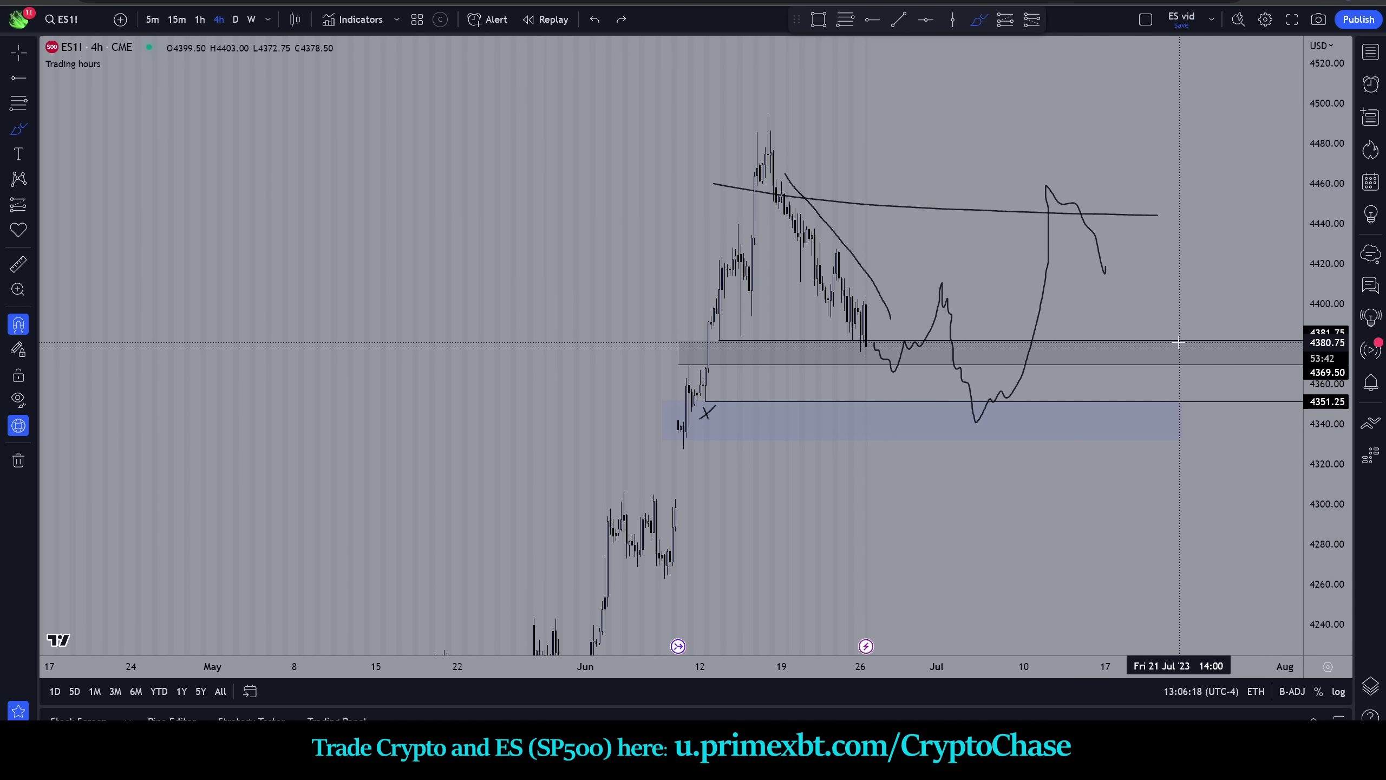
key("ctrl+z")
key("ctrl+z")
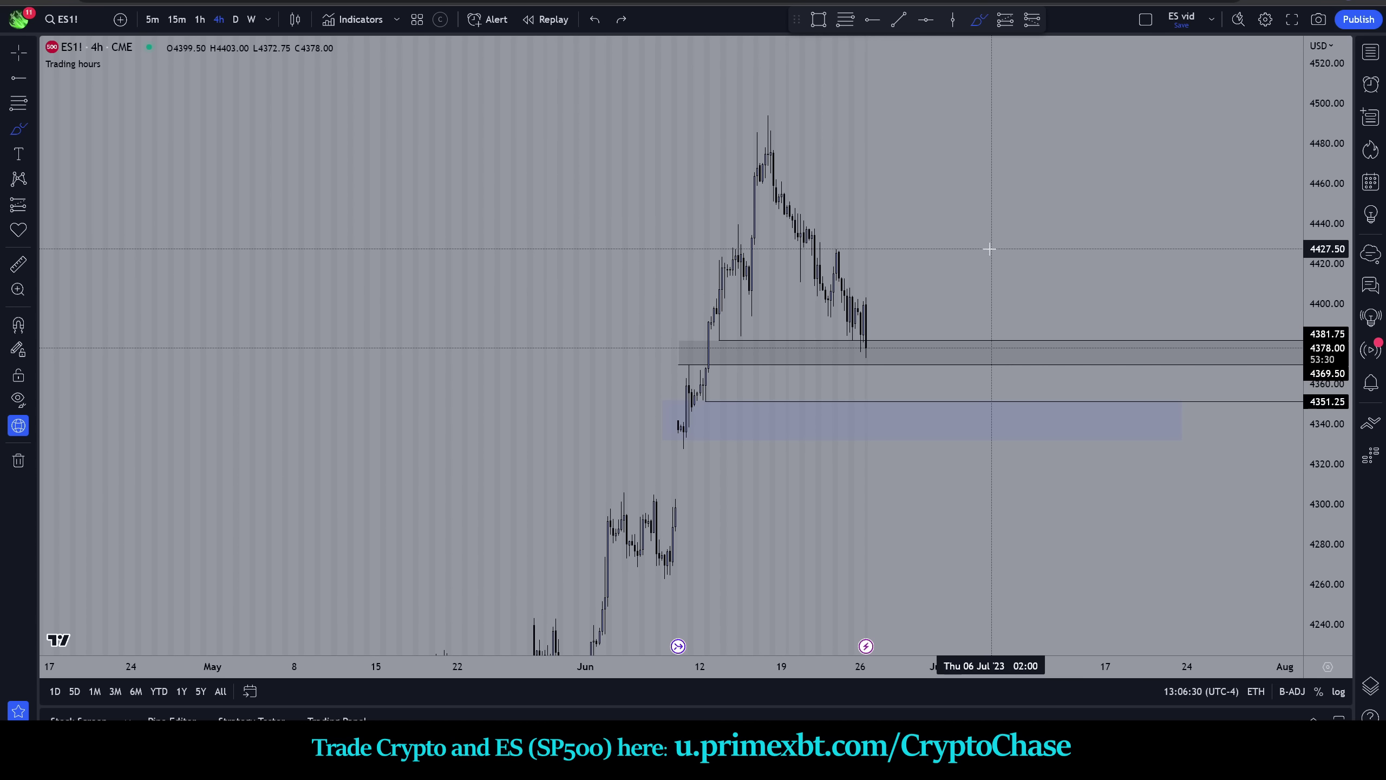
left_click(18, 53)
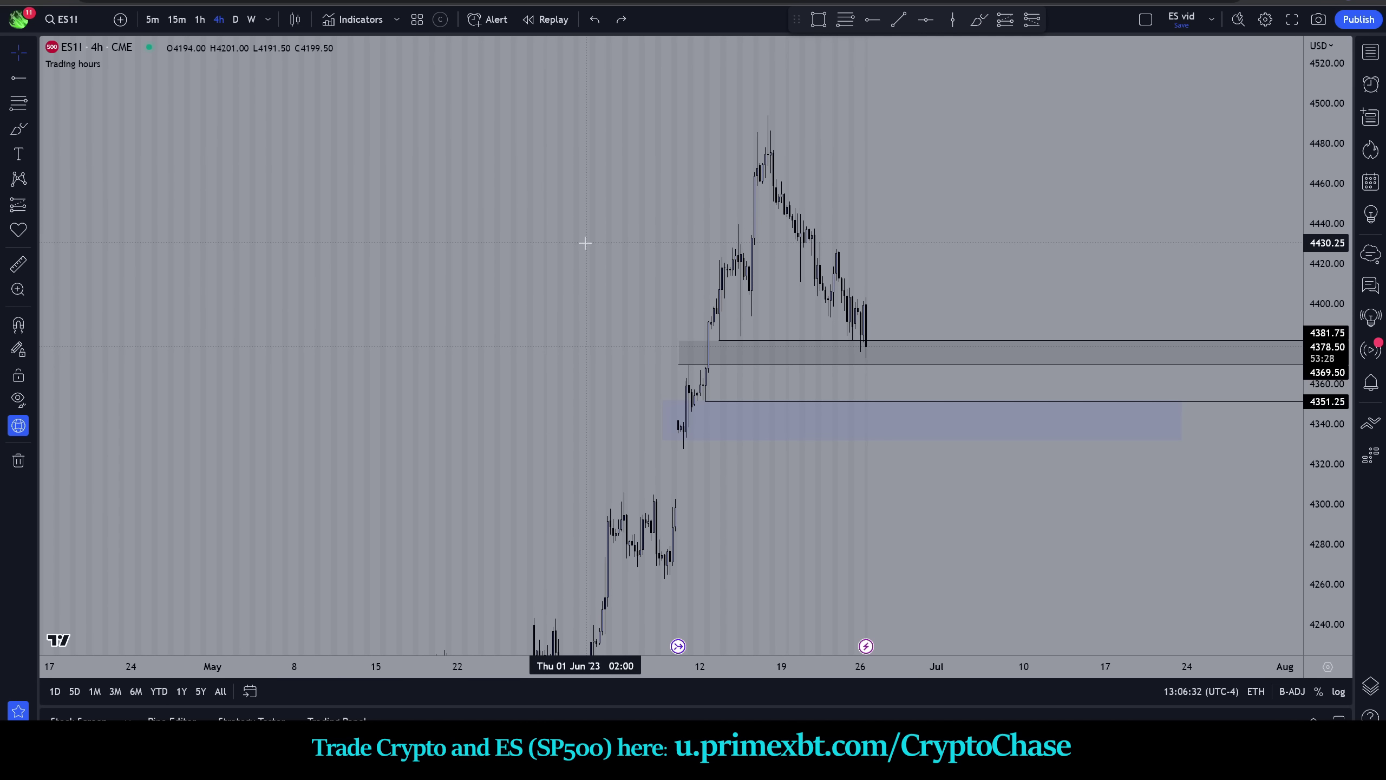
left_click_drag(582, 239, 516, 223)
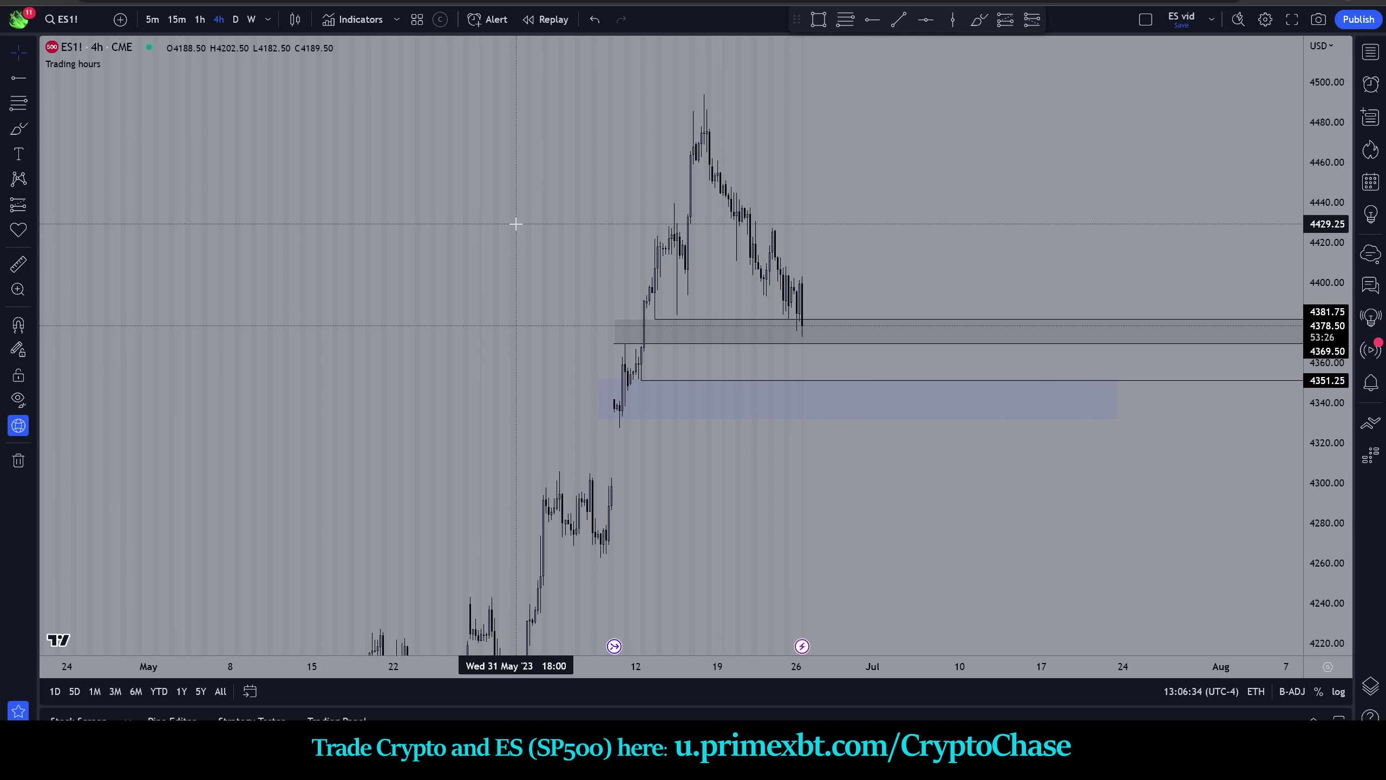